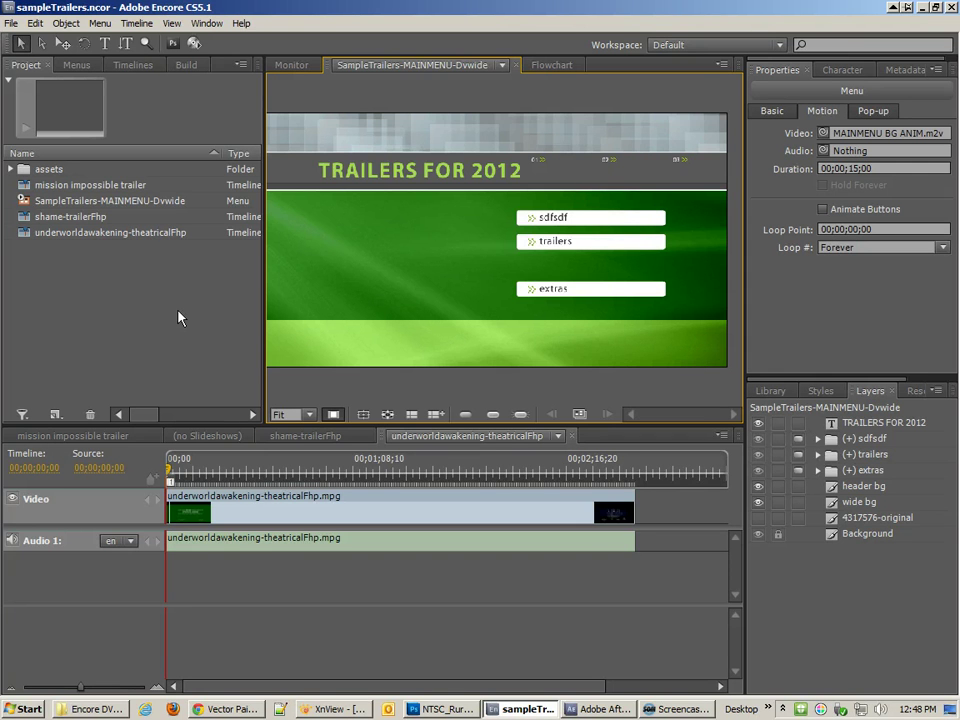
# - Review the main menu and the assets folder in the Encore project, and the menu structure sketch in the browser
pyautogui.click(100, 201)
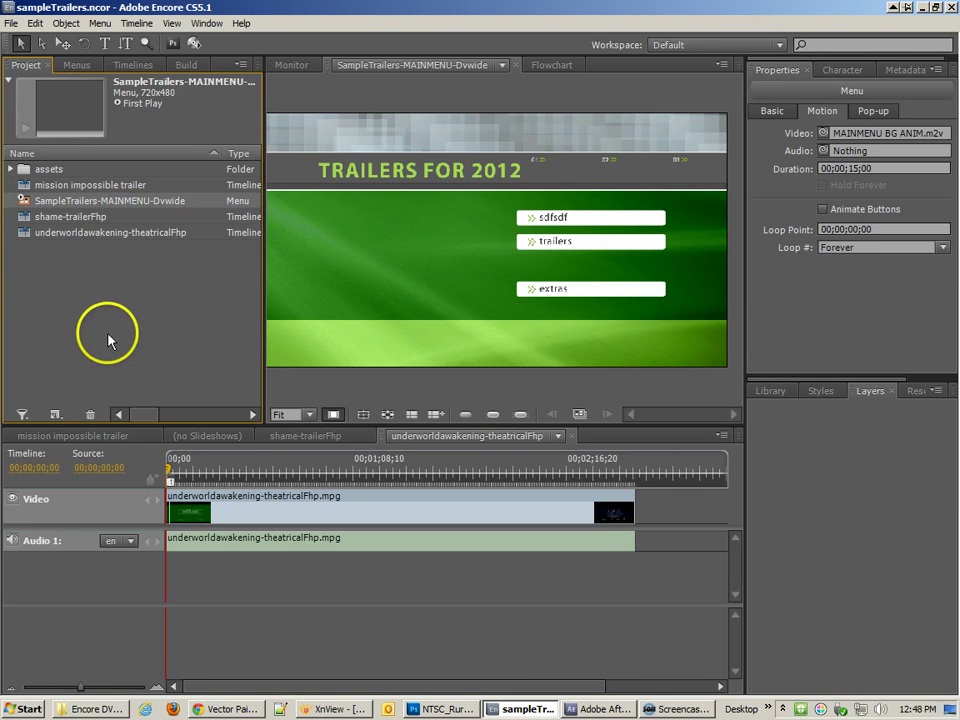
pyautogui.click(11, 169)
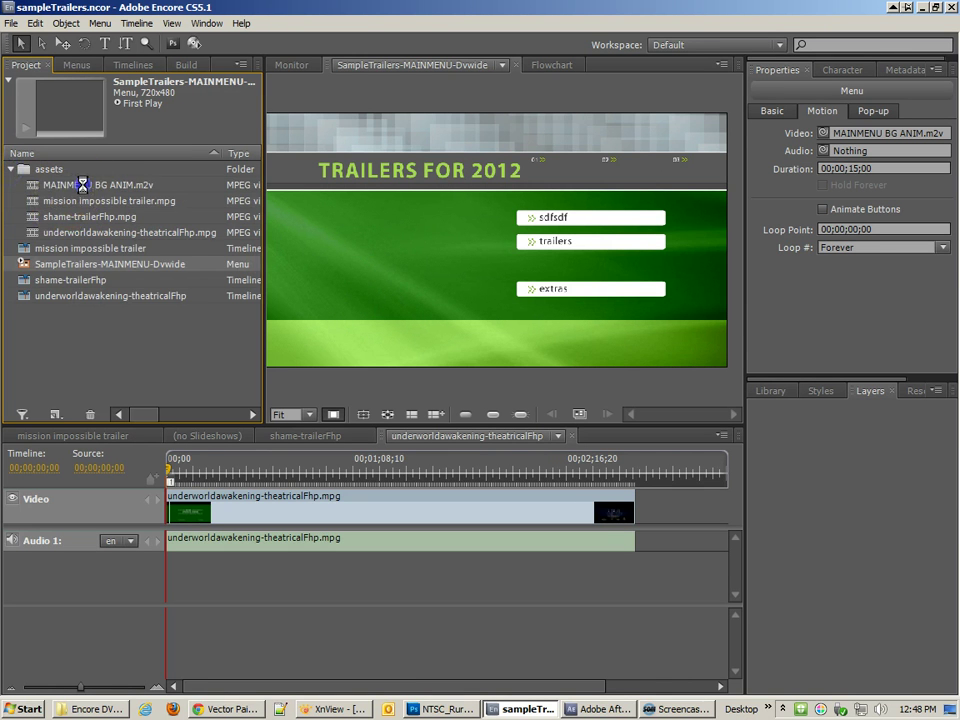
pyautogui.click(85, 186)
pyautogui.click(140, 370)
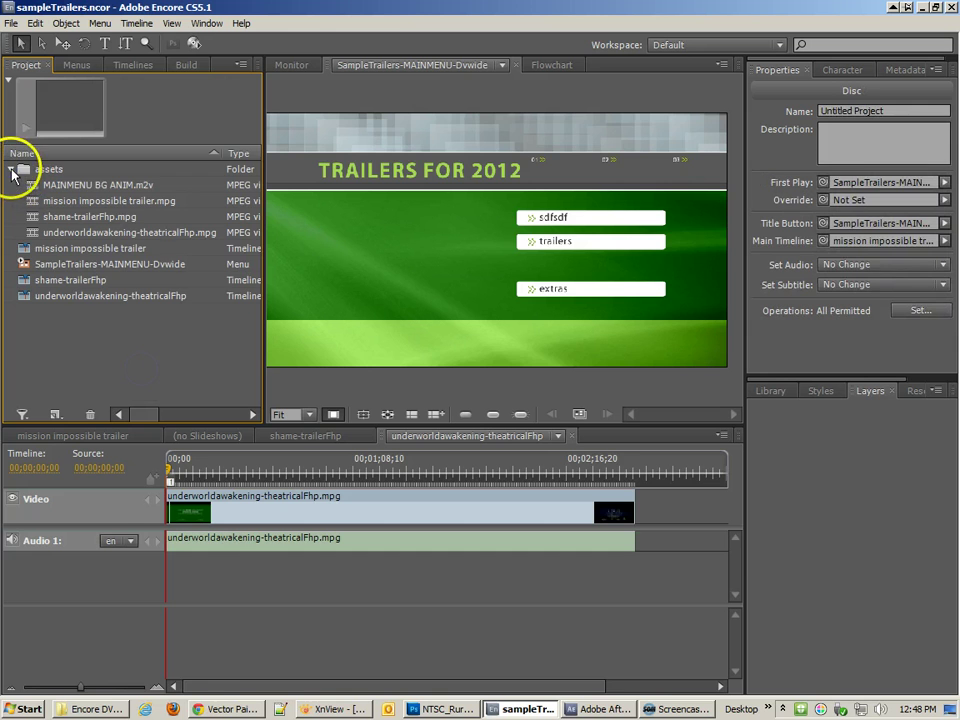
pyautogui.click(11, 169)
pyautogui.click(240, 706)
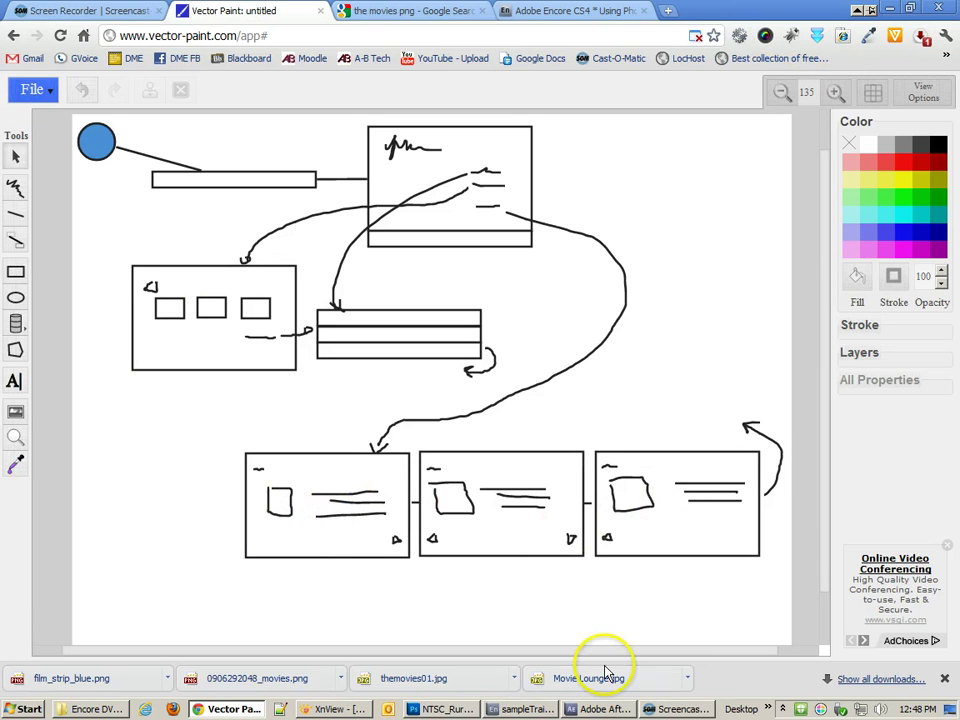
# - Switch to After Effects and rename the SampleTrailers-MAINMENU-Dvwide 2 composition to SampleTrailers-MAINMENU
pyautogui.click(597, 709)
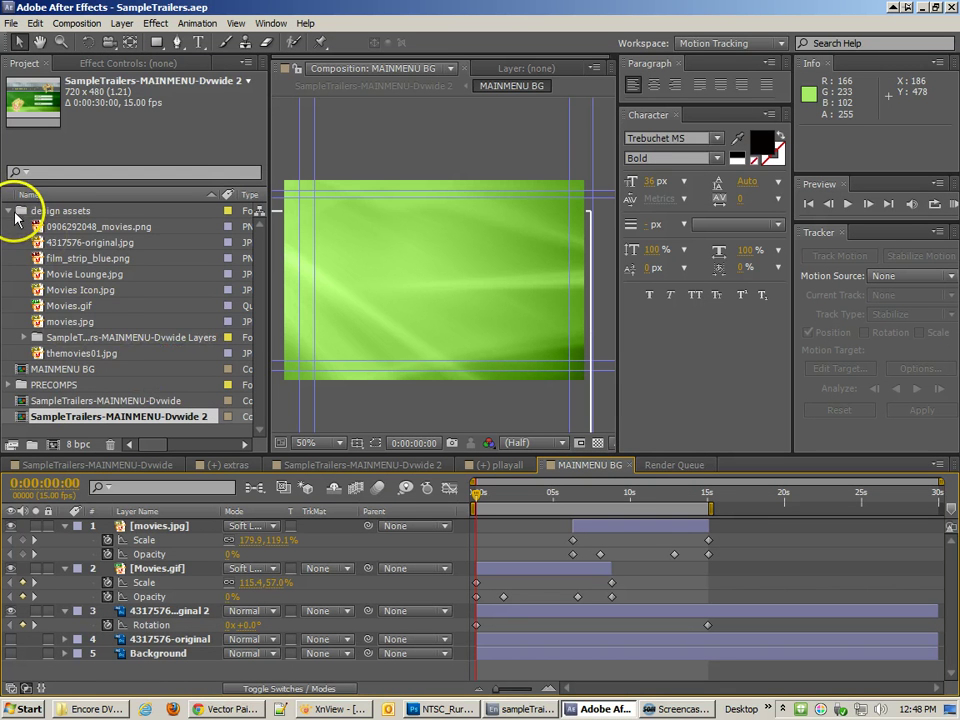
pyautogui.click(12, 212)
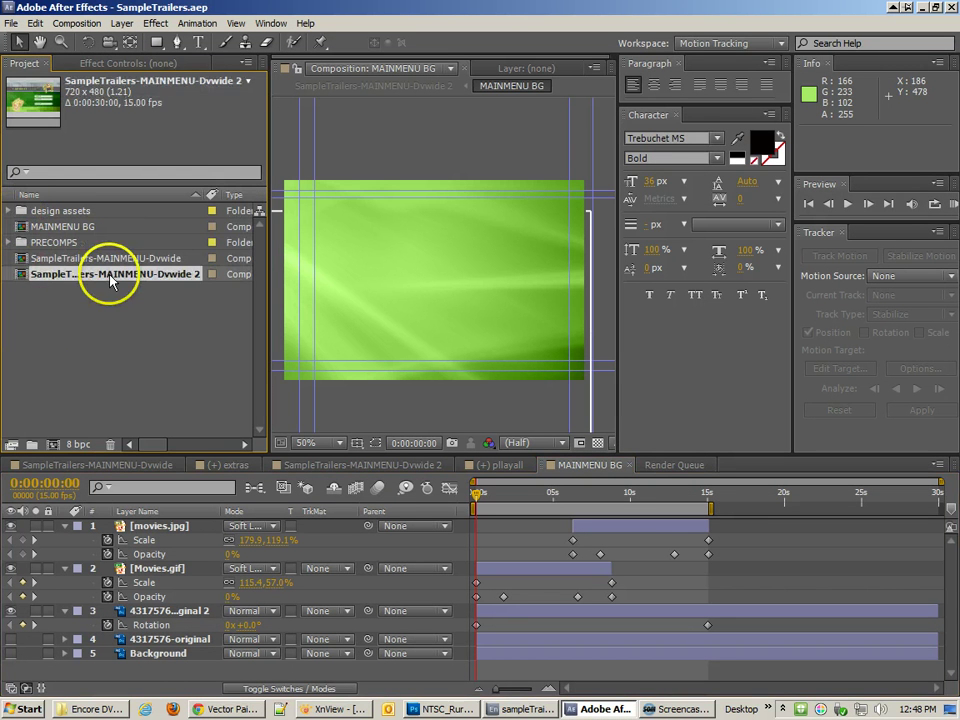
pyautogui.press('Return')
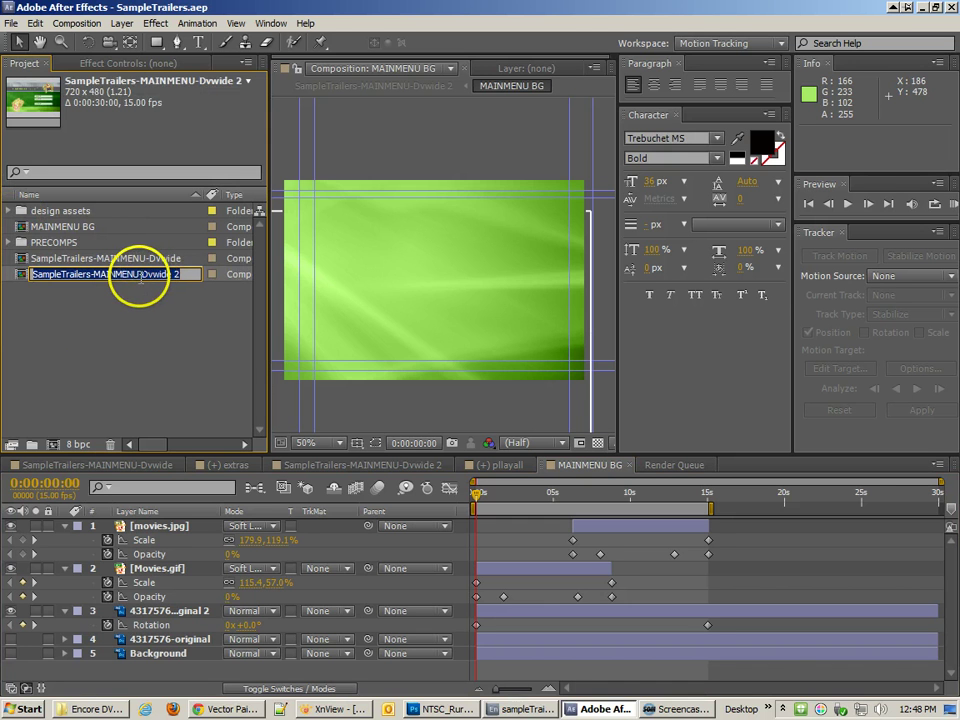
pyautogui.moveTo(139, 275); pyautogui.dragTo(215, 272)
pyautogui.press('BackSpace')
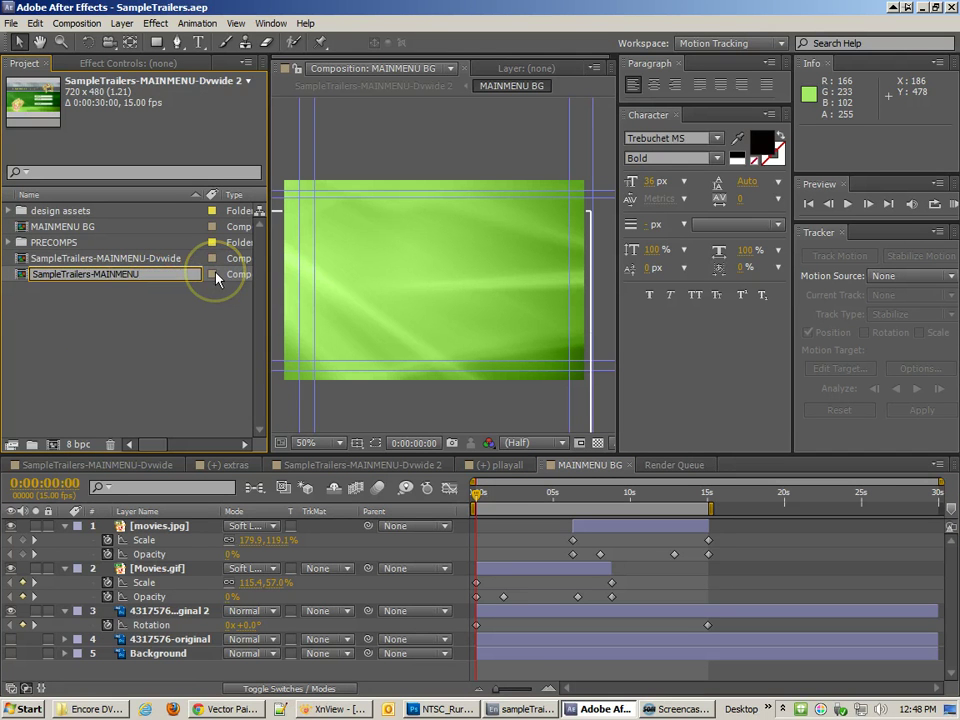
pyautogui.press('Return')
# - Rename the remaining SampleTrailers-MAINMENU-Dvwide composition to SampleTrailers-SUBMENU
pyautogui.click(110, 276)
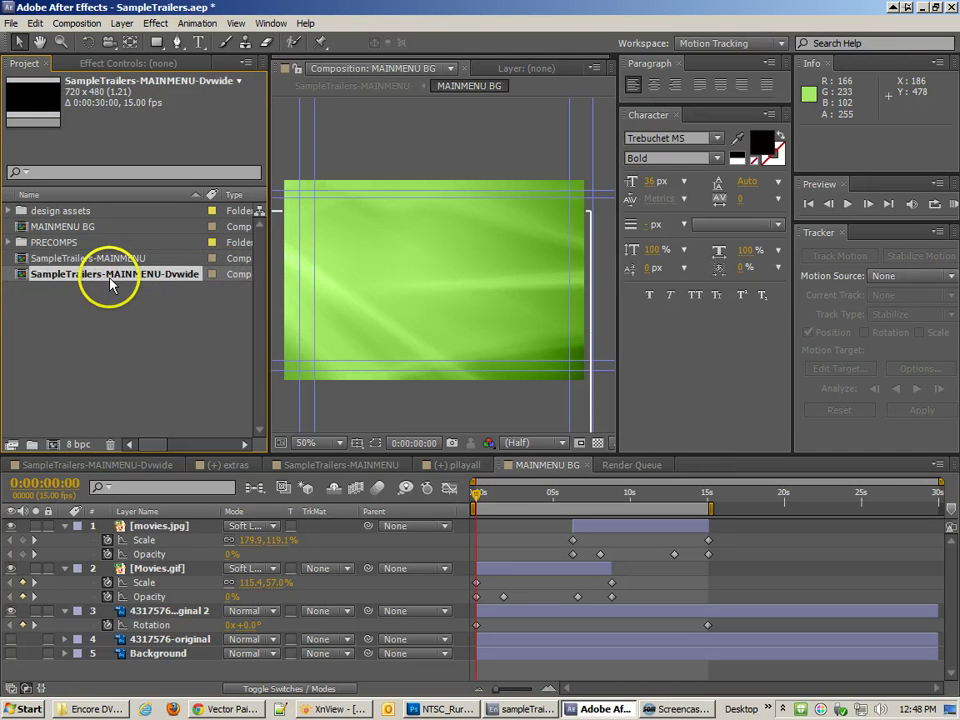
pyautogui.press('Return')
pyautogui.moveTo(96, 285); pyautogui.dragTo(220, 285)
pyautogui.write('SUBMENU')
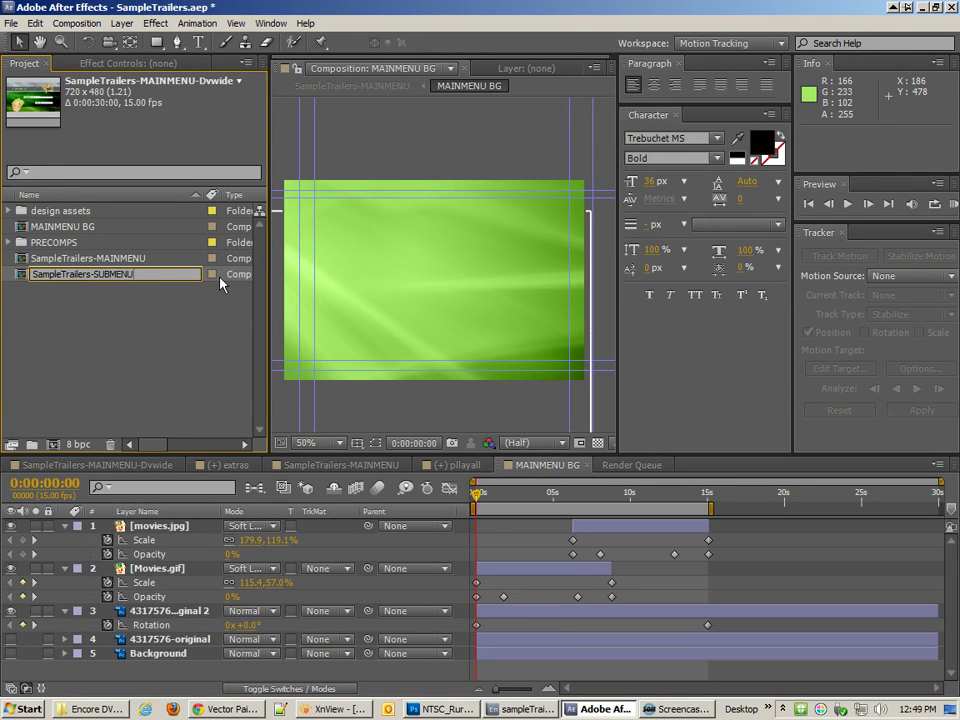
pyautogui.press('Return')
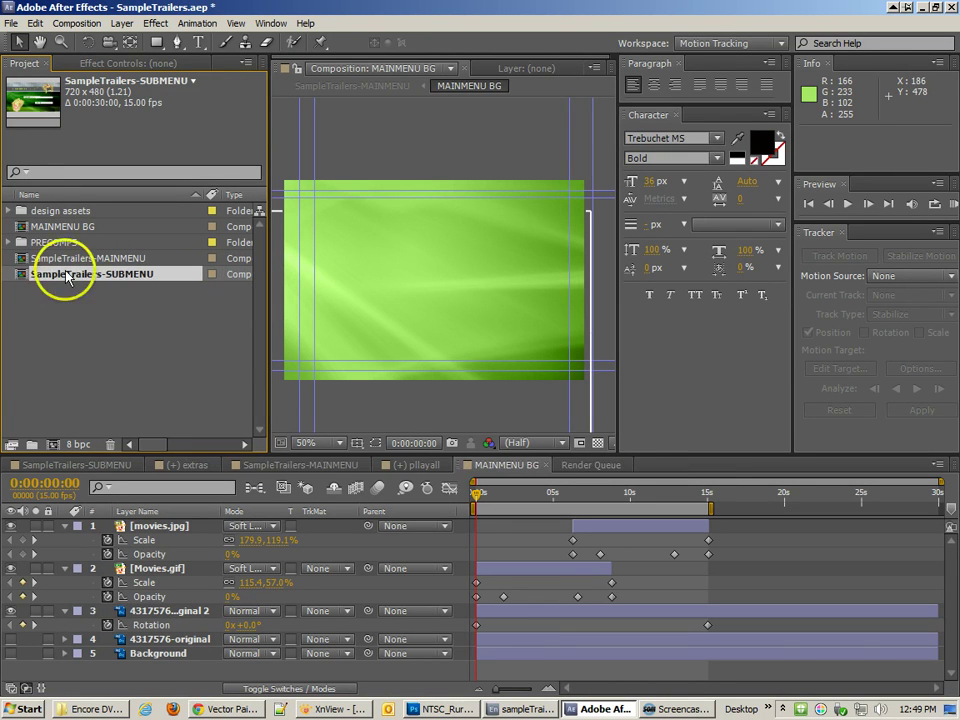
# - Open the SUBMENU and MAINMENU compositions and check which layers form the three main menu buttons at 100% zoom
pyautogui.doubleClick(22, 275)
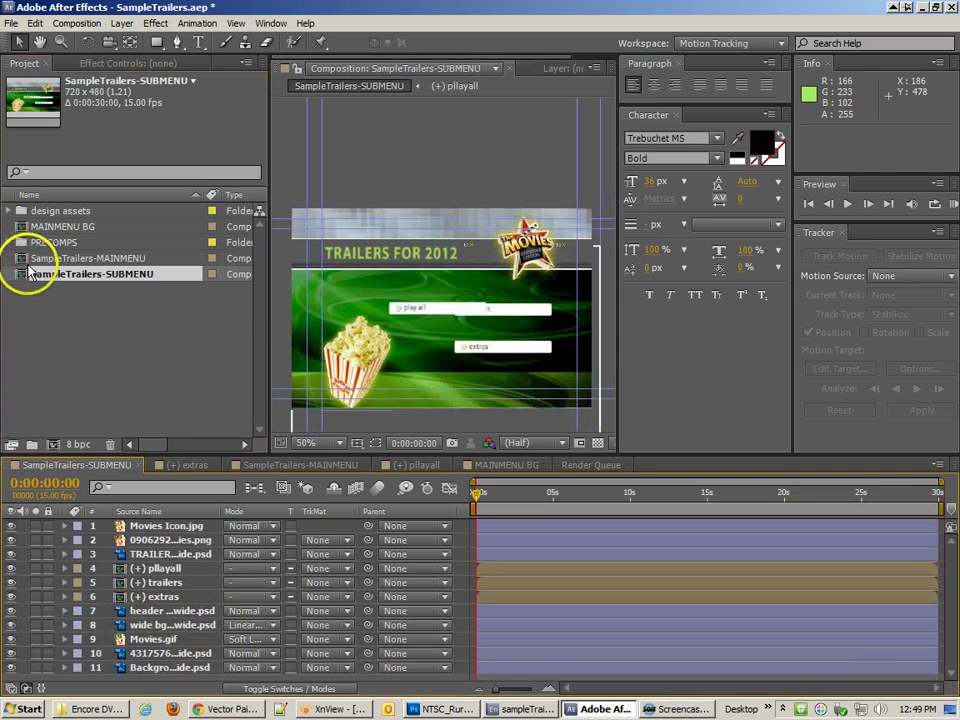
pyautogui.doubleClick(24, 260)
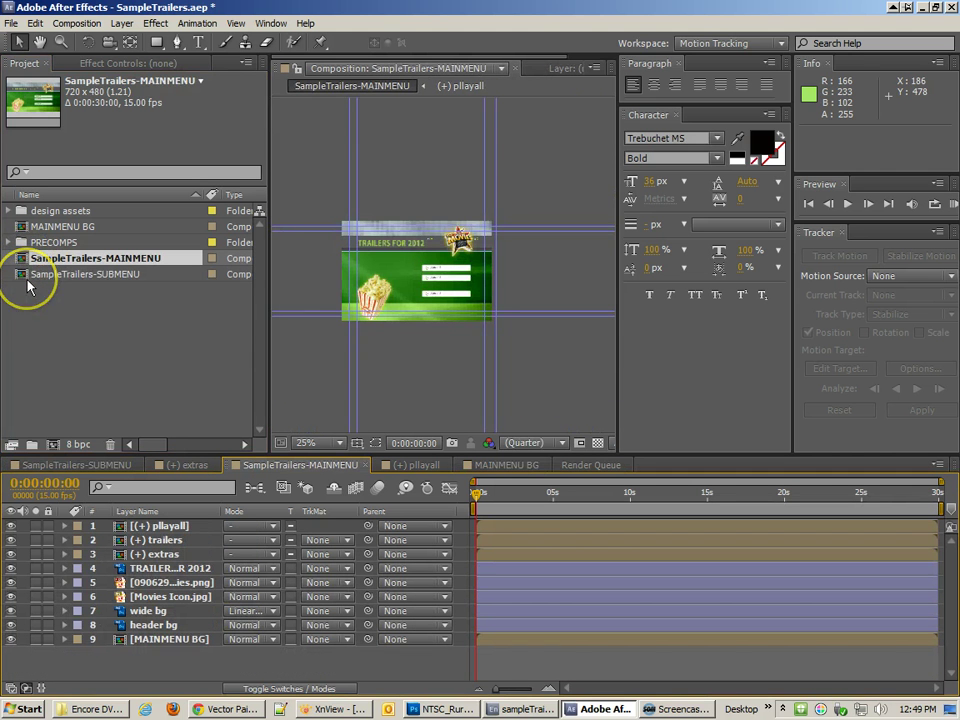
pyautogui.press('.')
pyautogui.press('.')
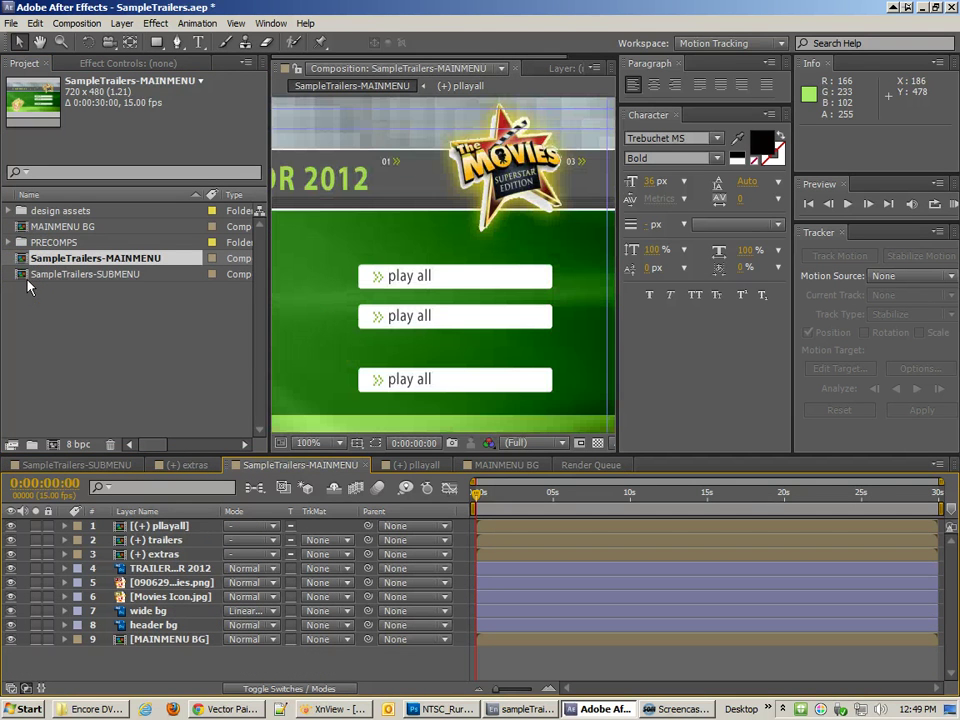
pyautogui.click(436, 285)
pyautogui.click(450, 317)
pyautogui.click(455, 381)
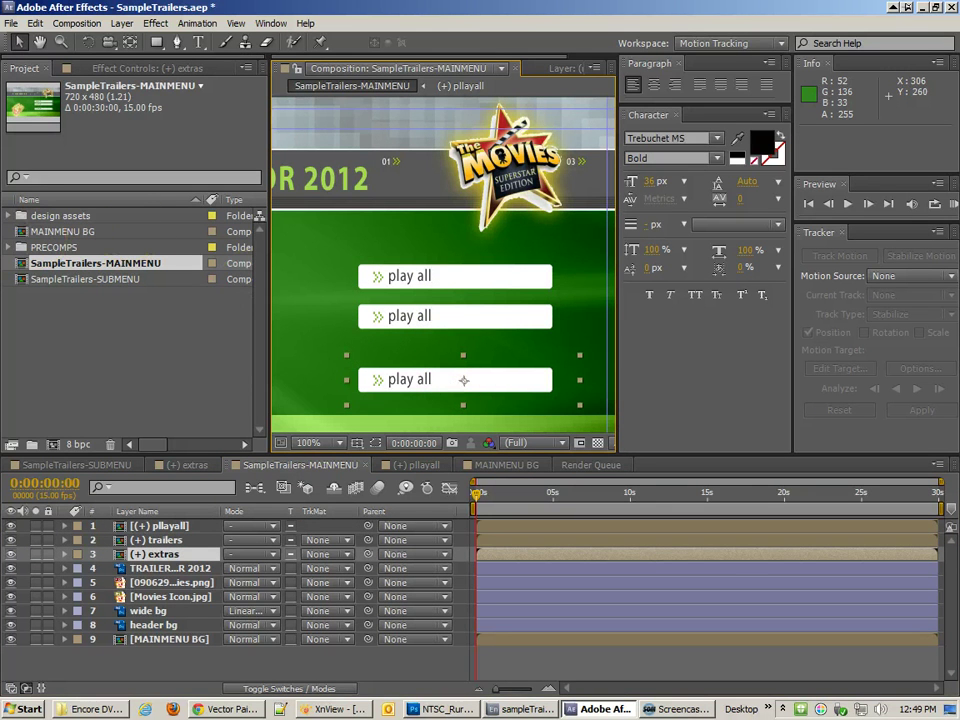
# - Inspect the (+) extras, (+) trailers and (+) pllayall button compositions in the PRECOMPS folder
pyautogui.click(9, 247)
pyautogui.click(68, 263)
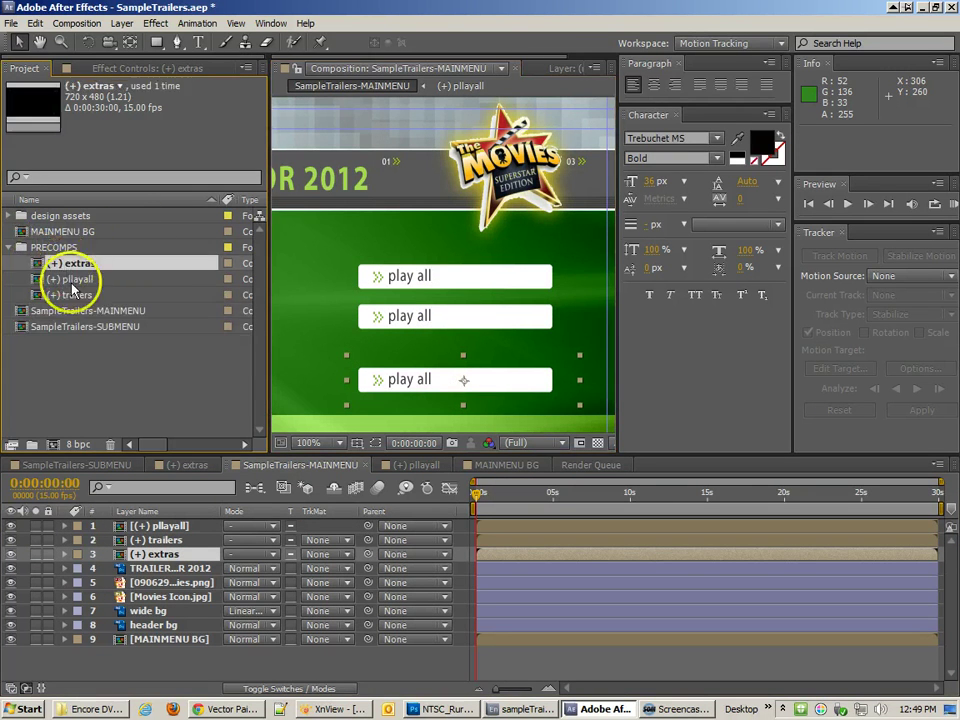
pyautogui.keyDown('ctrl'); pyautogui.click(76, 295); pyautogui.keyUp('ctrl')
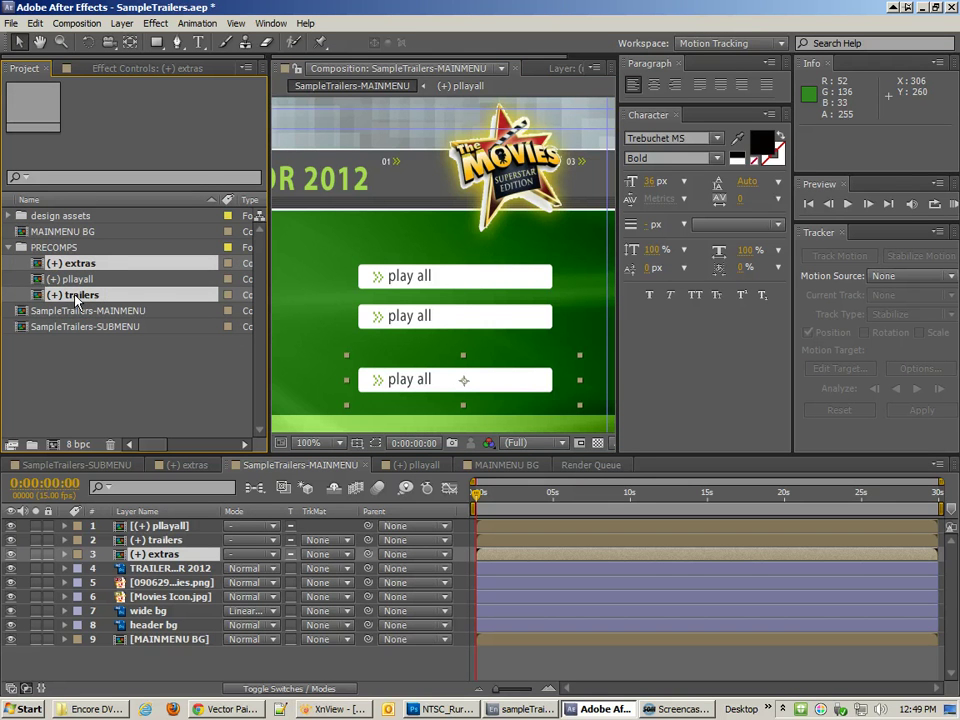
pyautogui.click(72, 279)
pyautogui.click(70, 264)
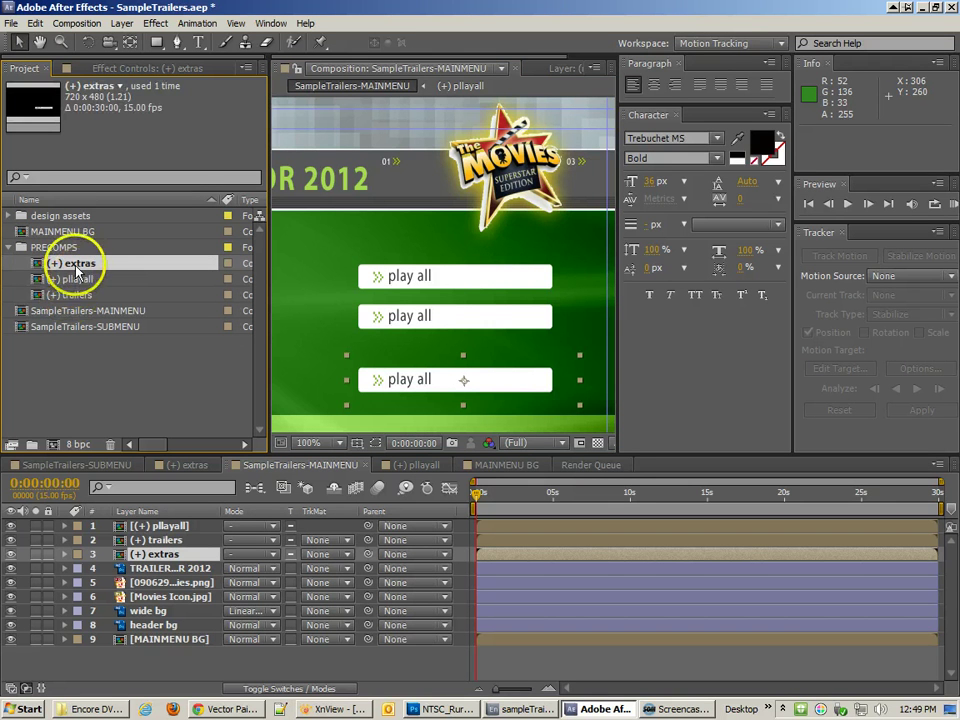
pyautogui.doubleClick(34, 263)
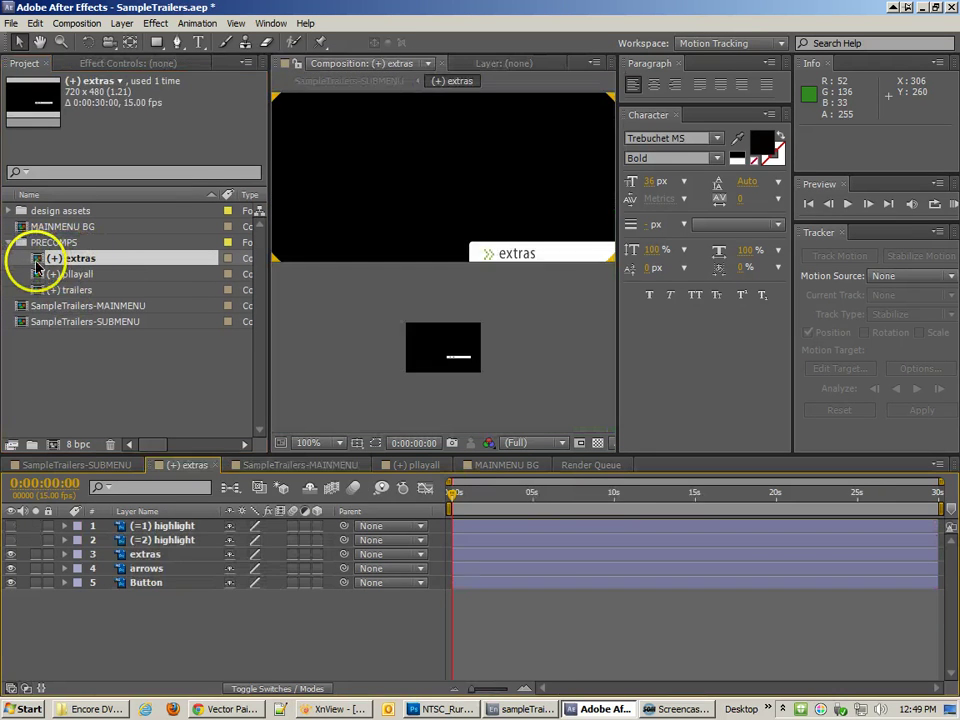
pyautogui.doubleClick(36, 290)
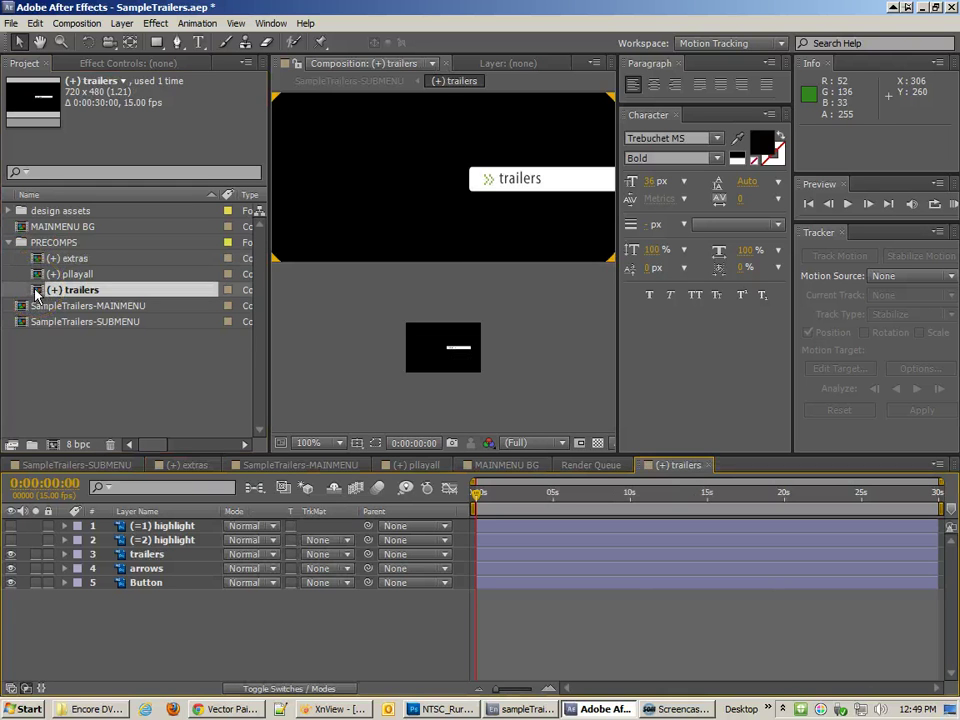
pyautogui.doubleClick(36, 274)
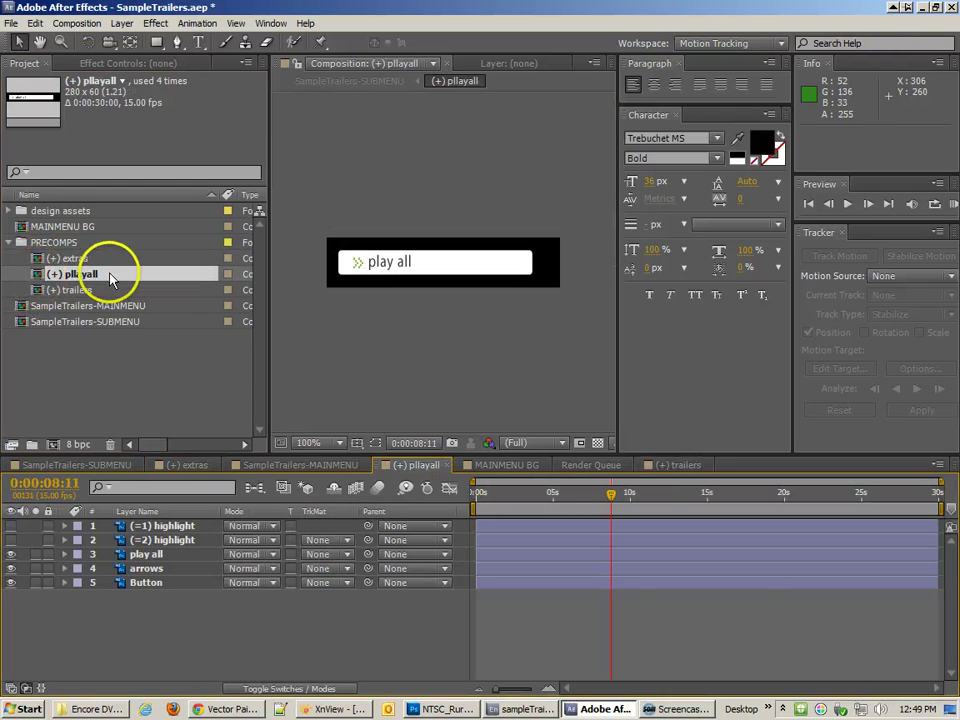
# - Delete the (+) extras and (+) trailers precomps from the project and open SampleTrailers-SUBMENU to check it
pyautogui.click(36, 258)
pyautogui.keyDown('ctrl'); pyautogui.click(43, 291); pyautogui.keyUp('ctrl')
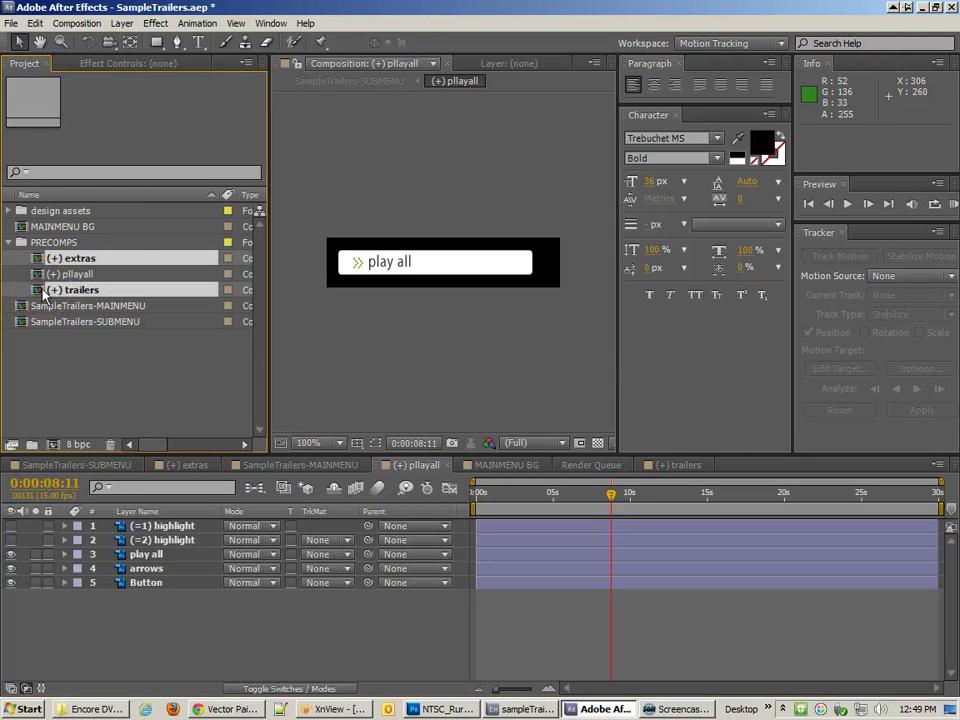
pyautogui.press('Delete')
pyautogui.press('Return')
pyautogui.click(76, 290)
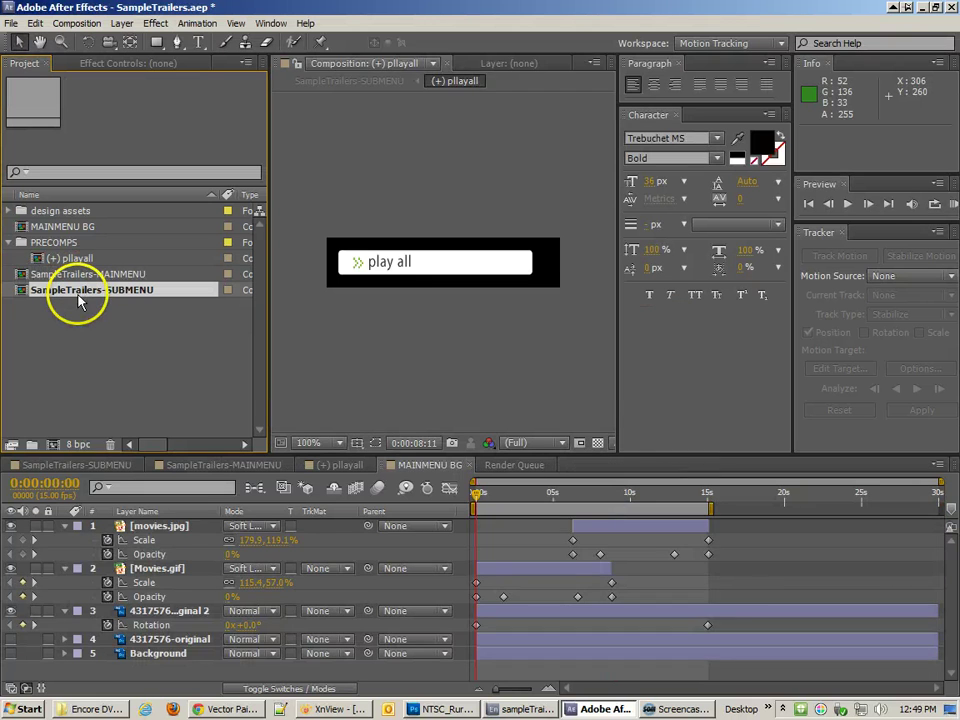
pyautogui.doubleClick(78, 292)
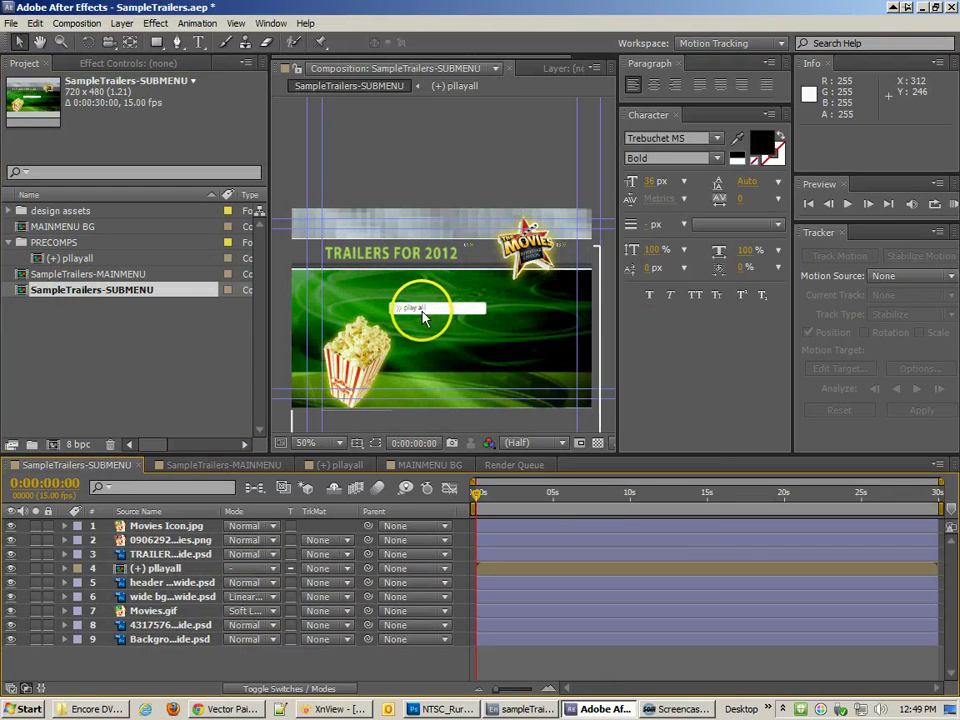
# - Correct the misspelled name of the (+) pllayall precomp to (+) play all
pyautogui.click(102, 258)
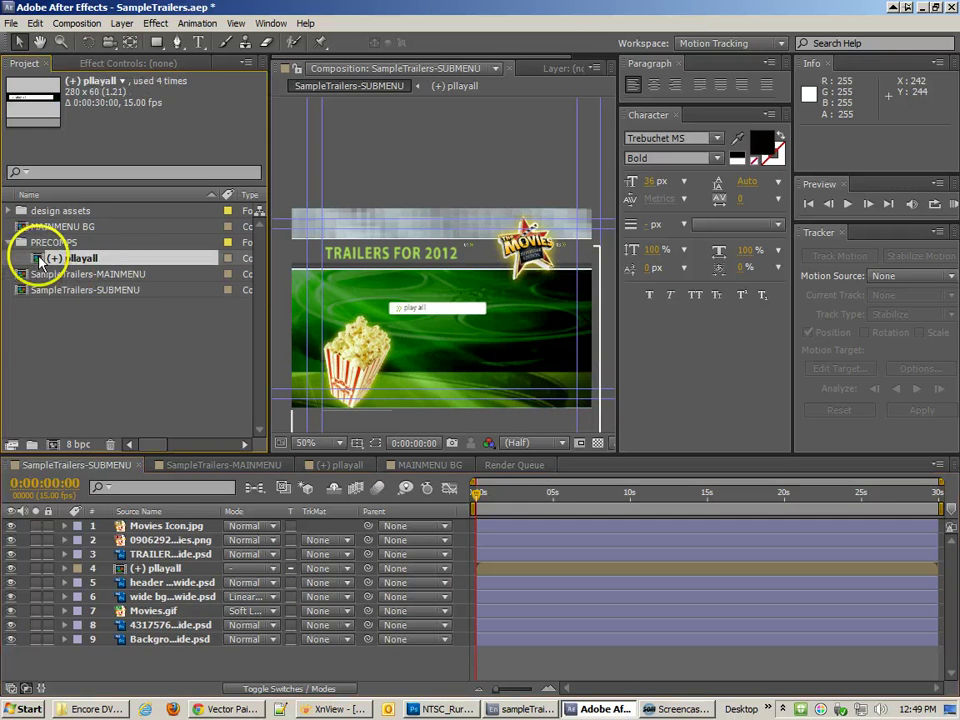
pyautogui.click(102, 258)
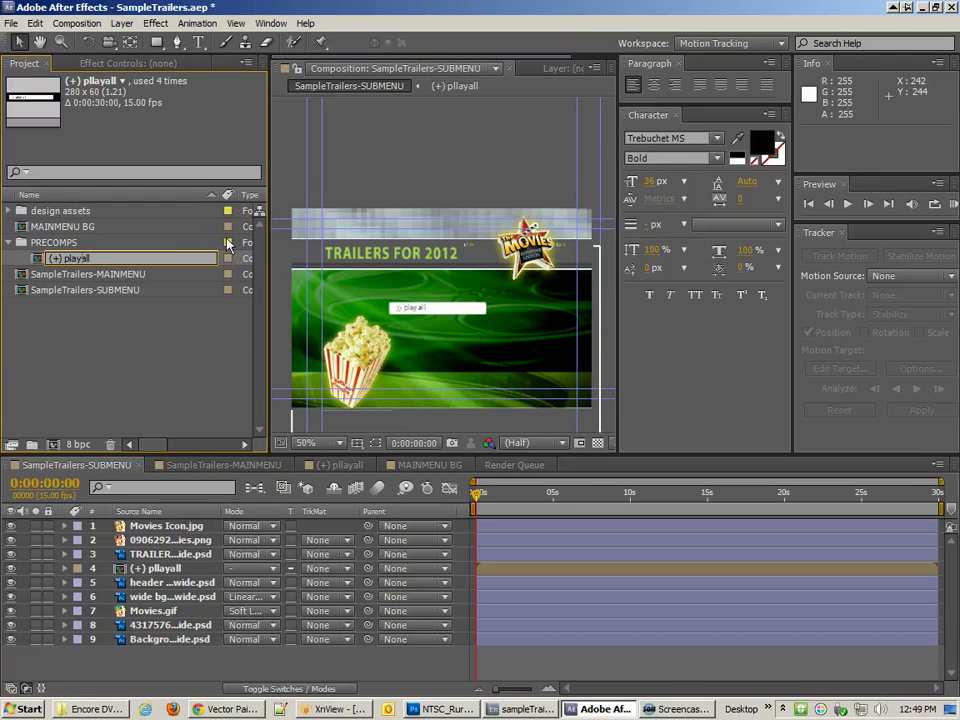
pyautogui.click(139, 343)
# - Compare the (+) play all precomp with the button layers that use it in the SampleTrailers-MAINMENU composition
pyautogui.click(30, 258)
pyautogui.doubleClick(38, 262)
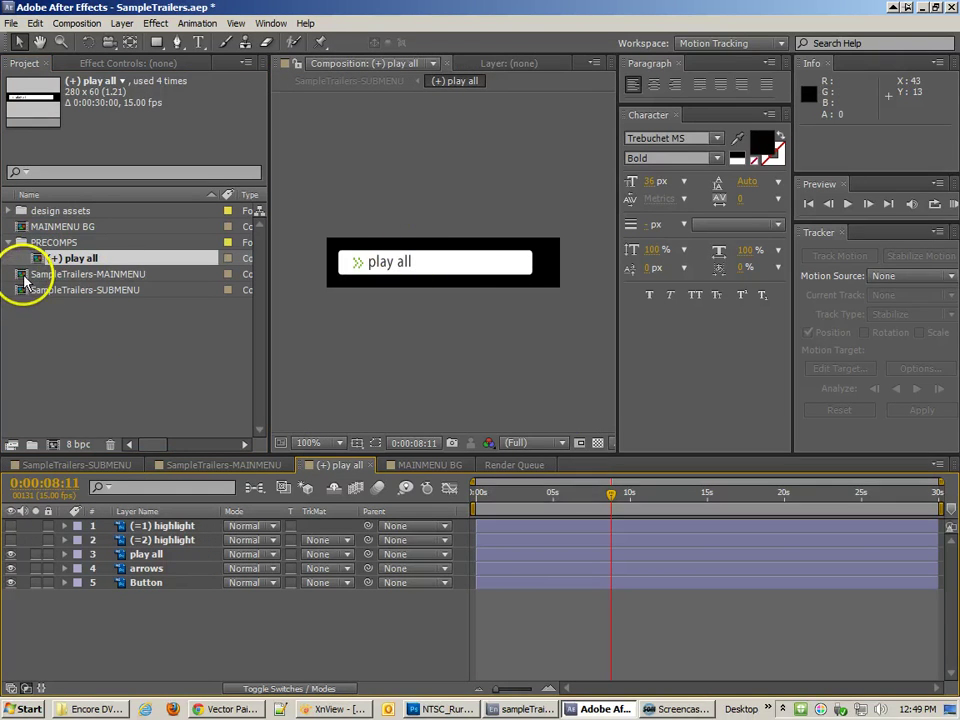
pyautogui.doubleClick(24, 278)
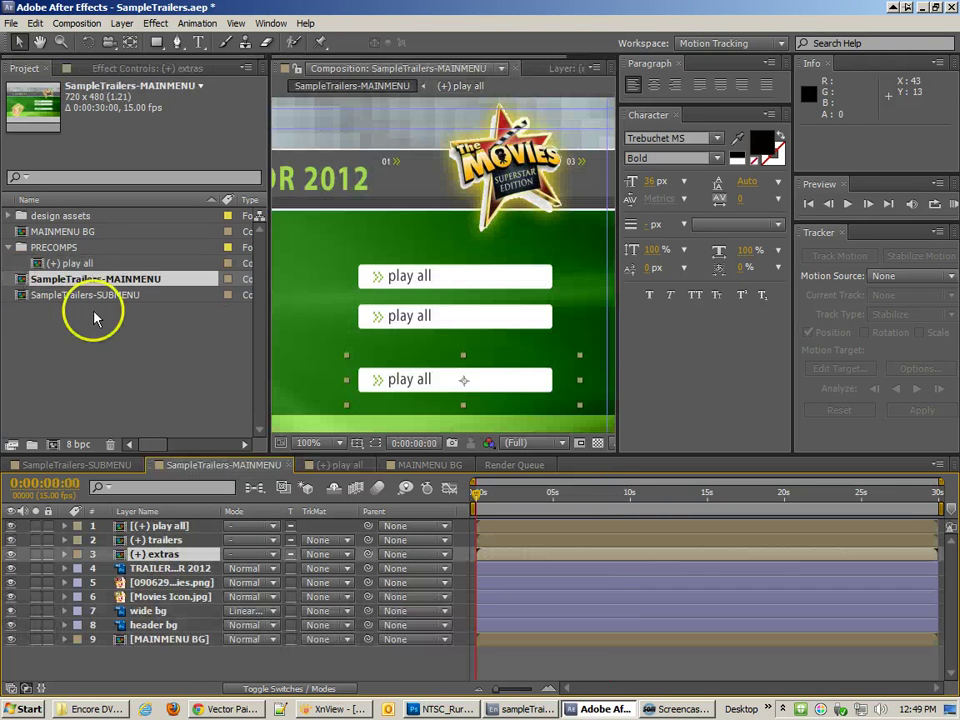
pyautogui.click(447, 279)
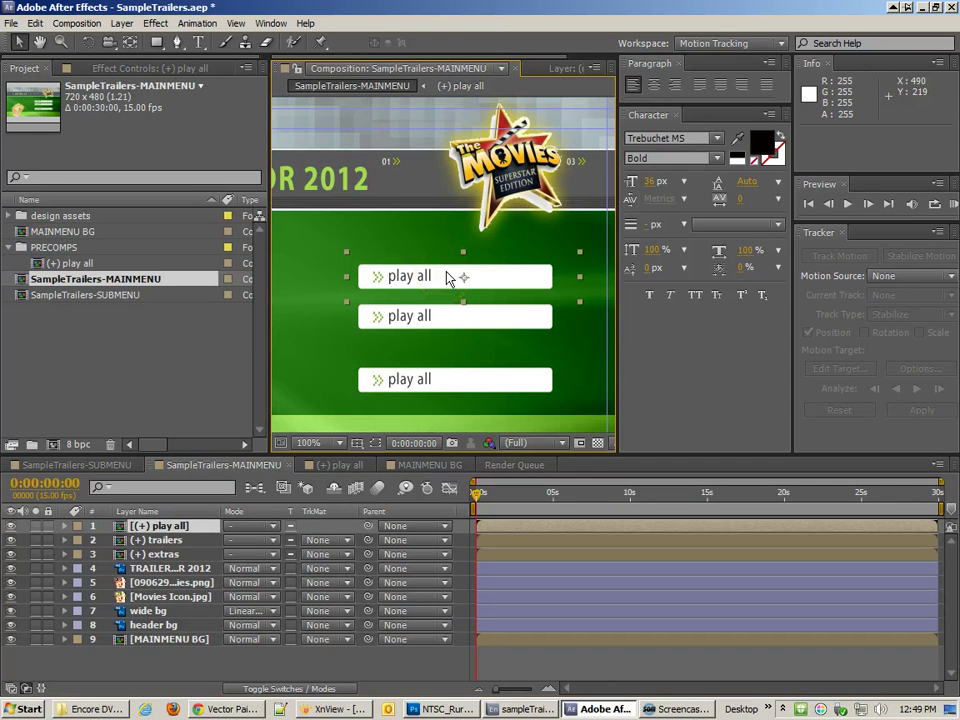
pyautogui.click(435, 316)
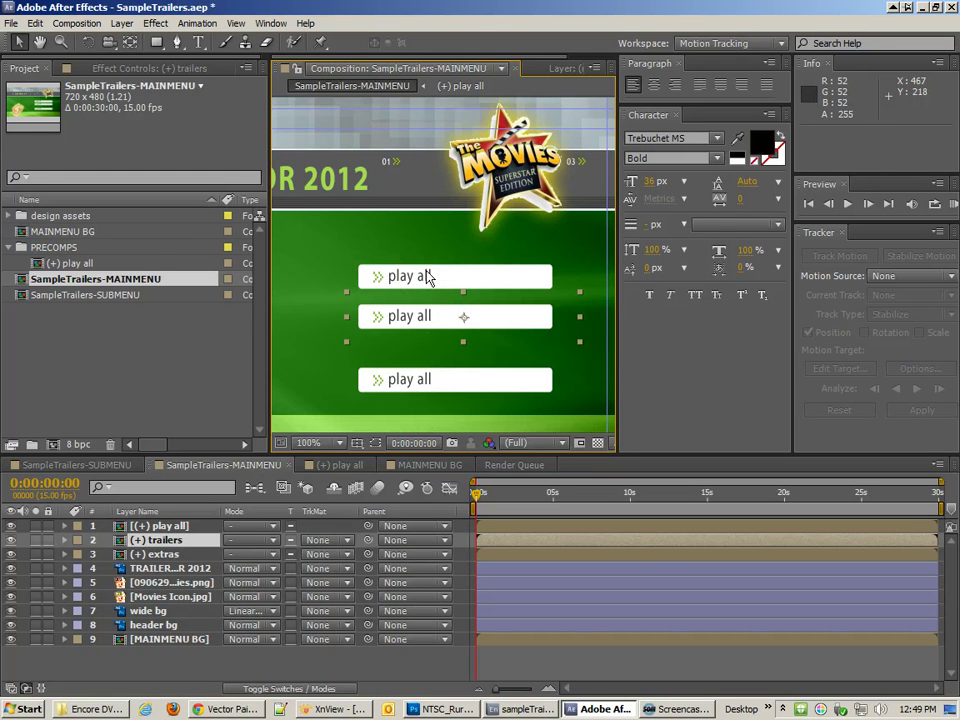
# - Delete the play all label layer inside the (+) play all precomp, keeping the arrows and Button layers
pyautogui.doubleClick(37, 263)
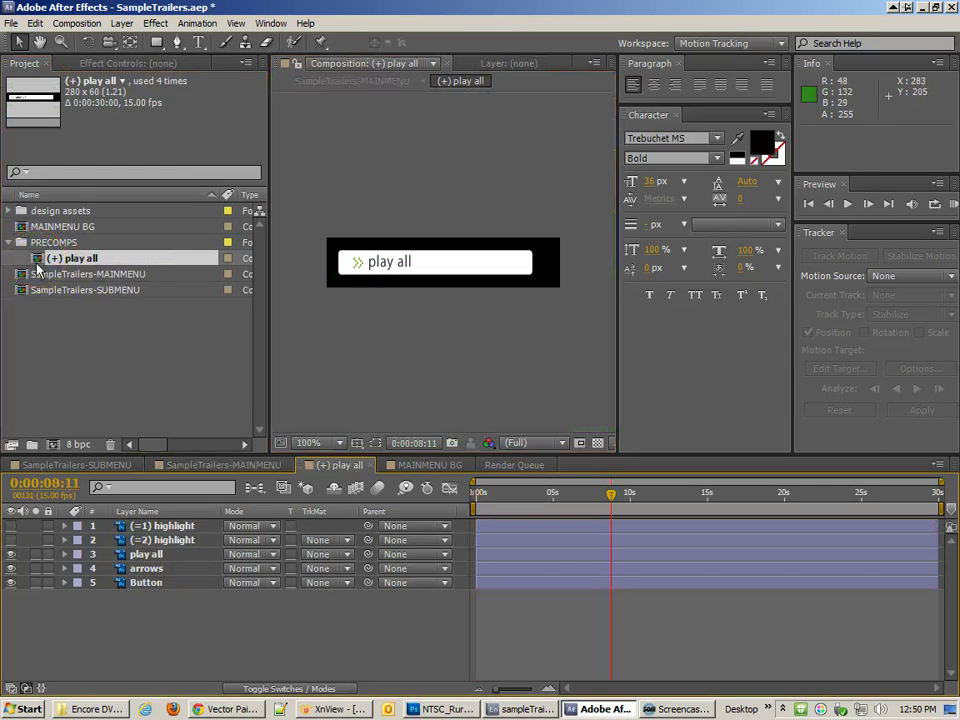
pyautogui.click(148, 555)
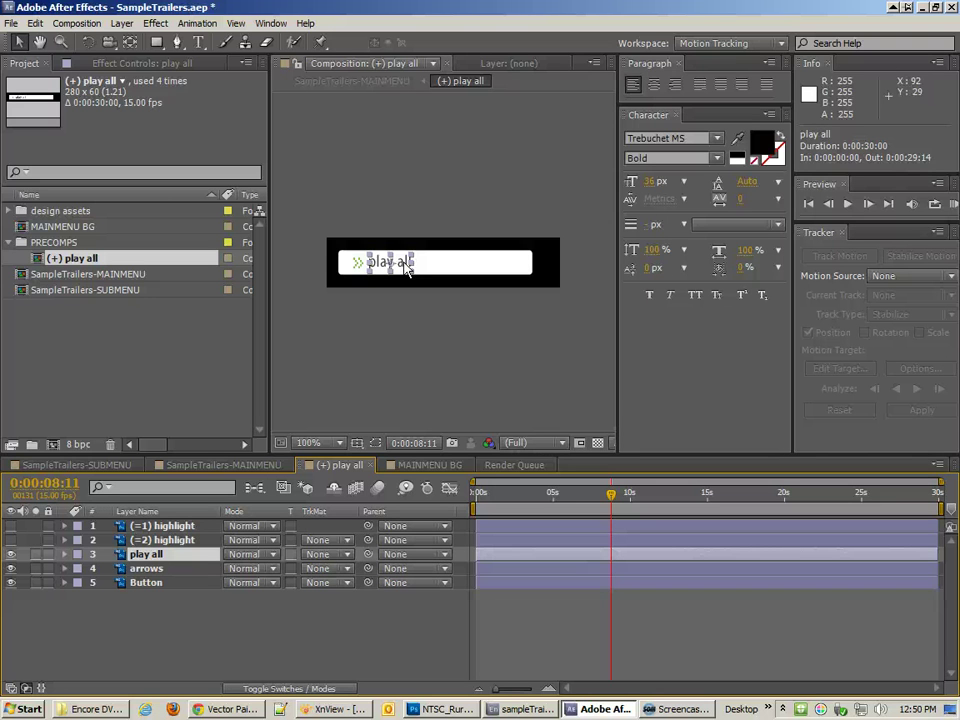
pyautogui.press('Delete')
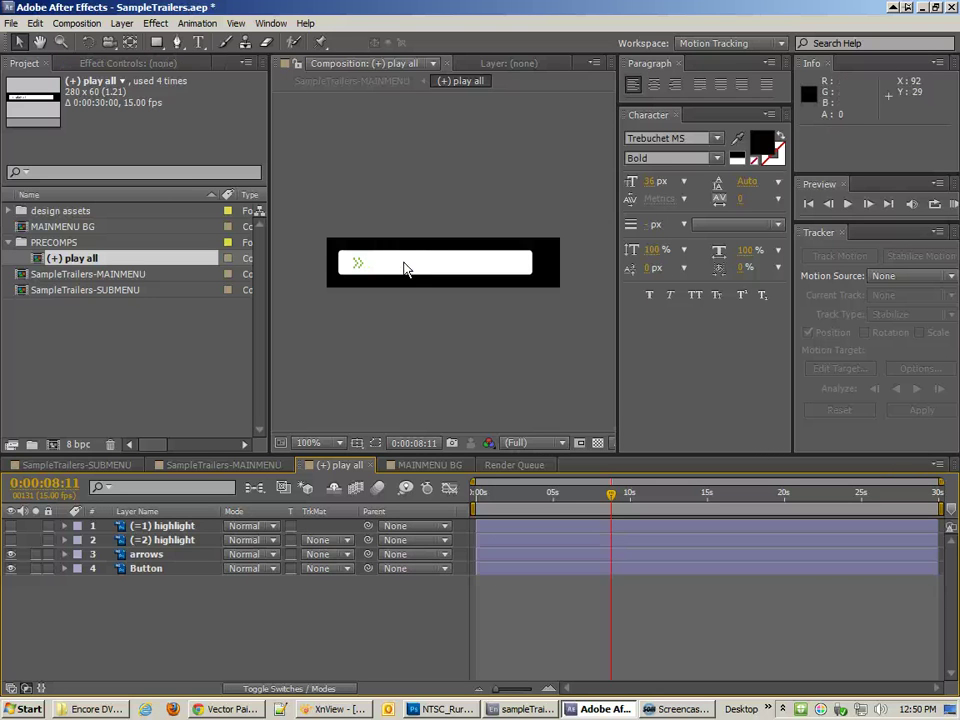
# - Set up the Type tool with Trebuchet MS Bold, the dark grey fill colour 3A3939 and a 32 px font size
pyautogui.click(199, 44)
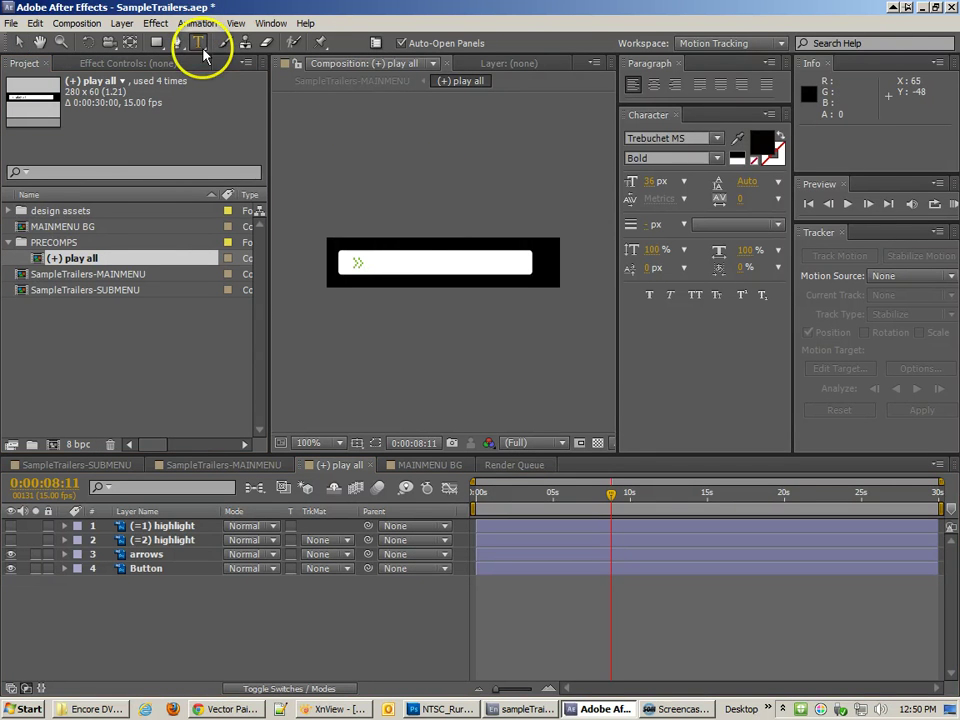
pyautogui.click(697, 138)
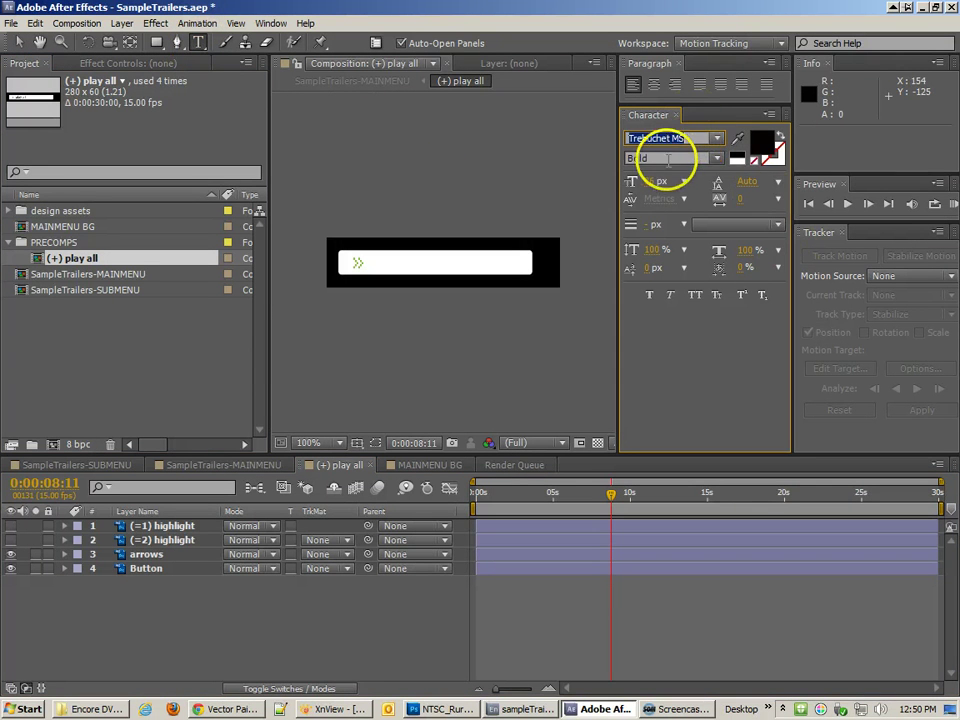
pyautogui.click(667, 159)
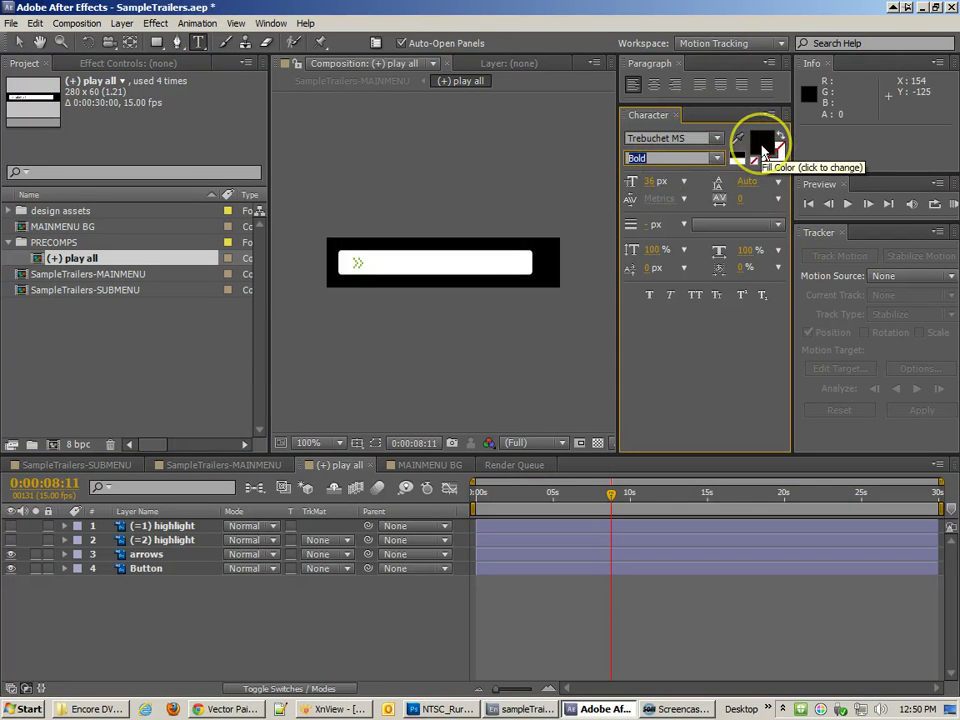
pyautogui.click(762, 145)
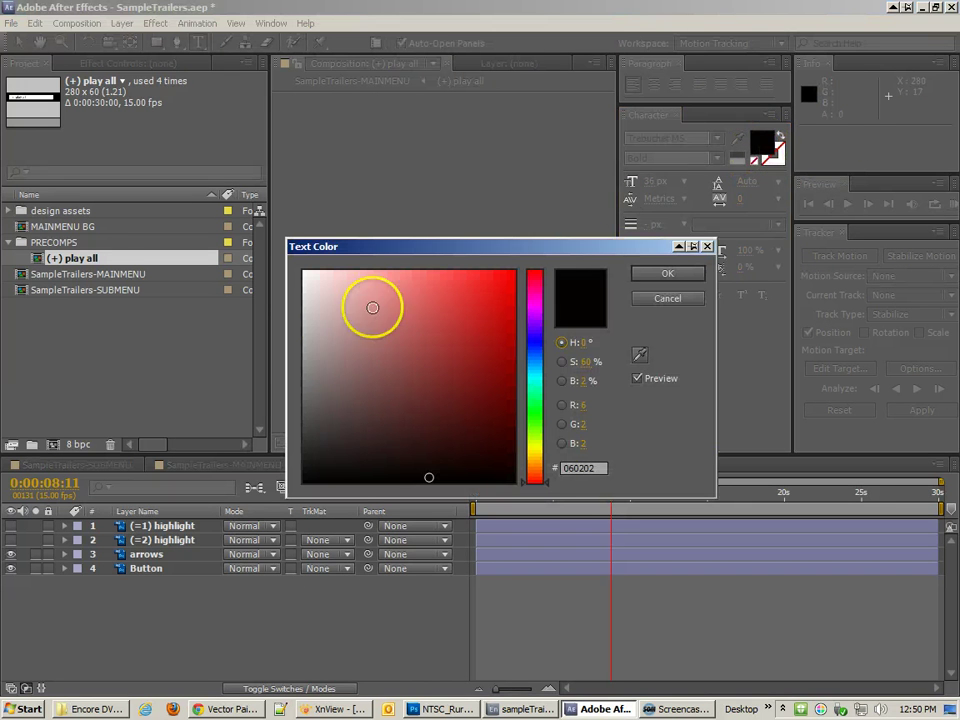
pyautogui.click(305, 434)
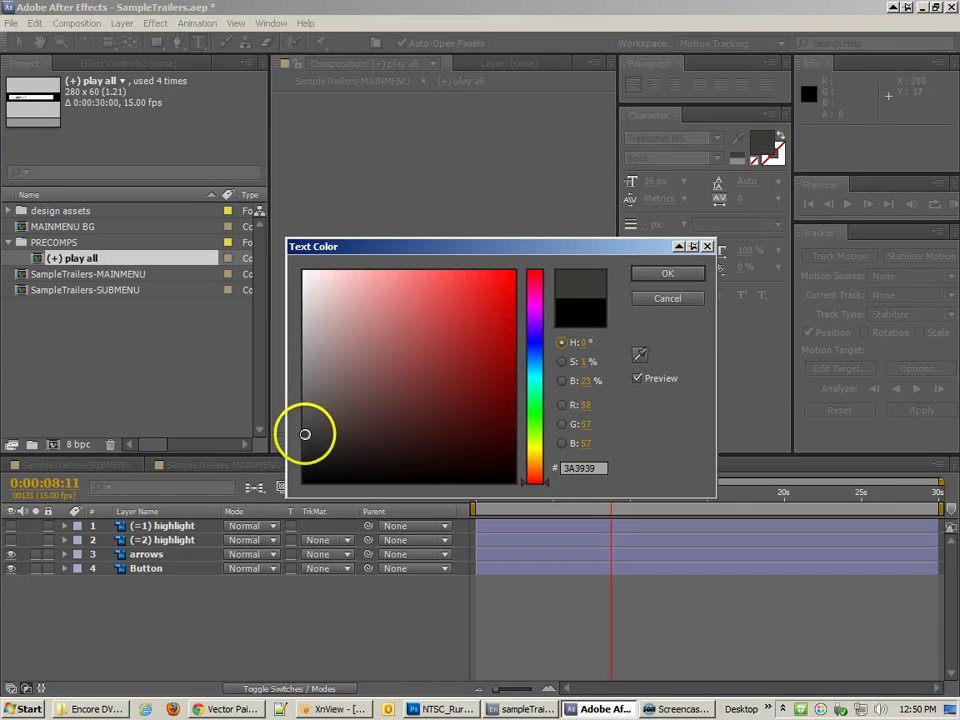
pyautogui.click(667, 273)
pyautogui.click(651, 184)
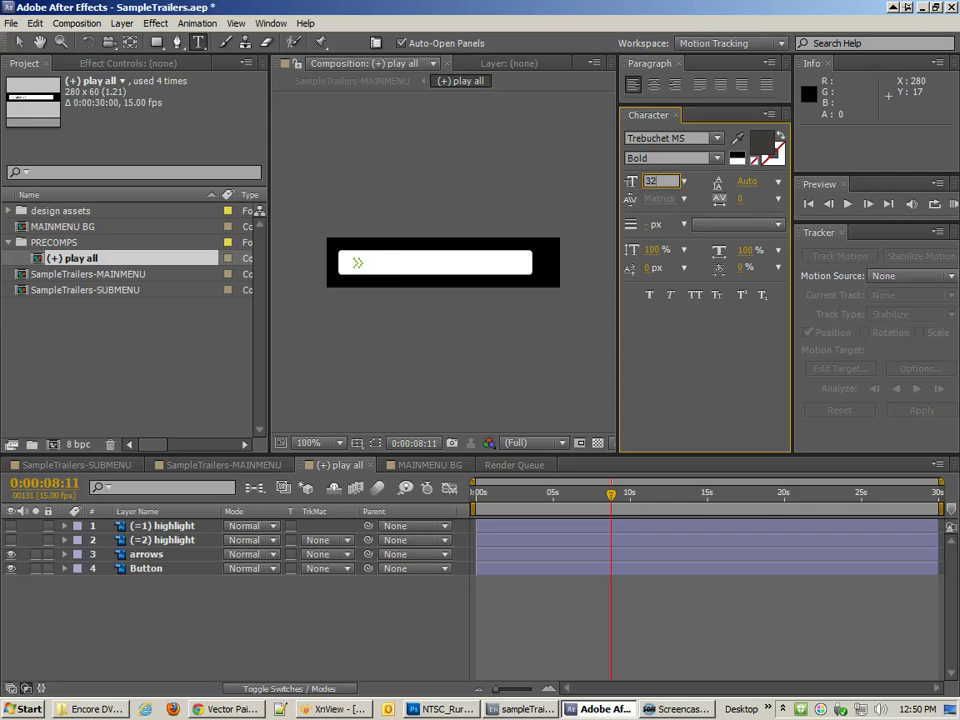
# - Add the text PLAY ALL to the button in the (+) play all precomp and set its font size to 24 px
pyautogui.click(370, 262)
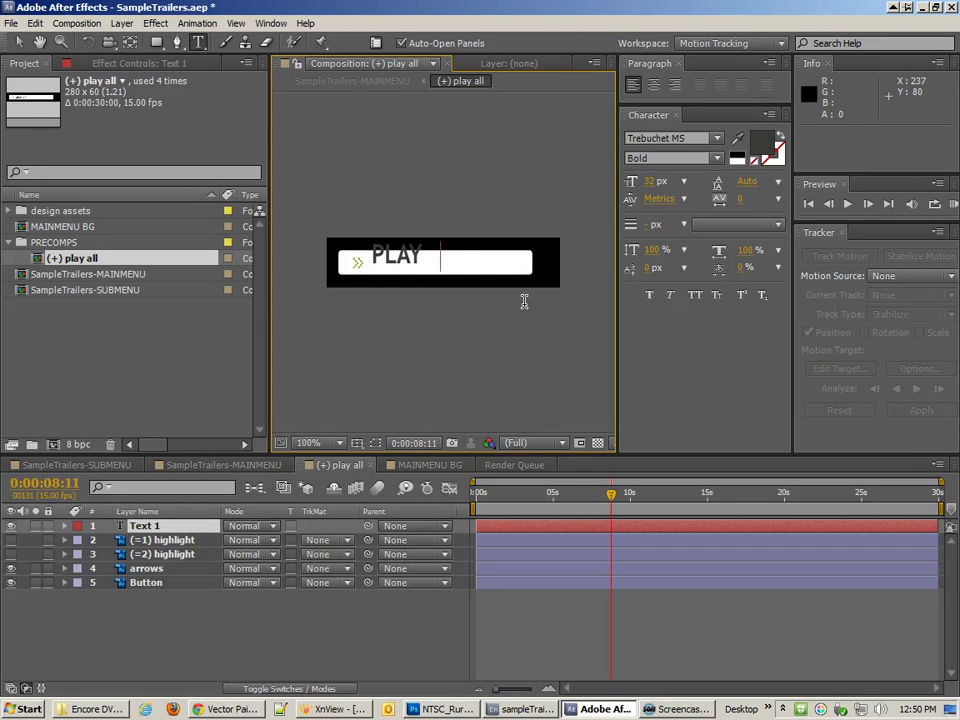
pyautogui.write('PLAY ALL')
pyautogui.hotkey('ctrl', 'a')
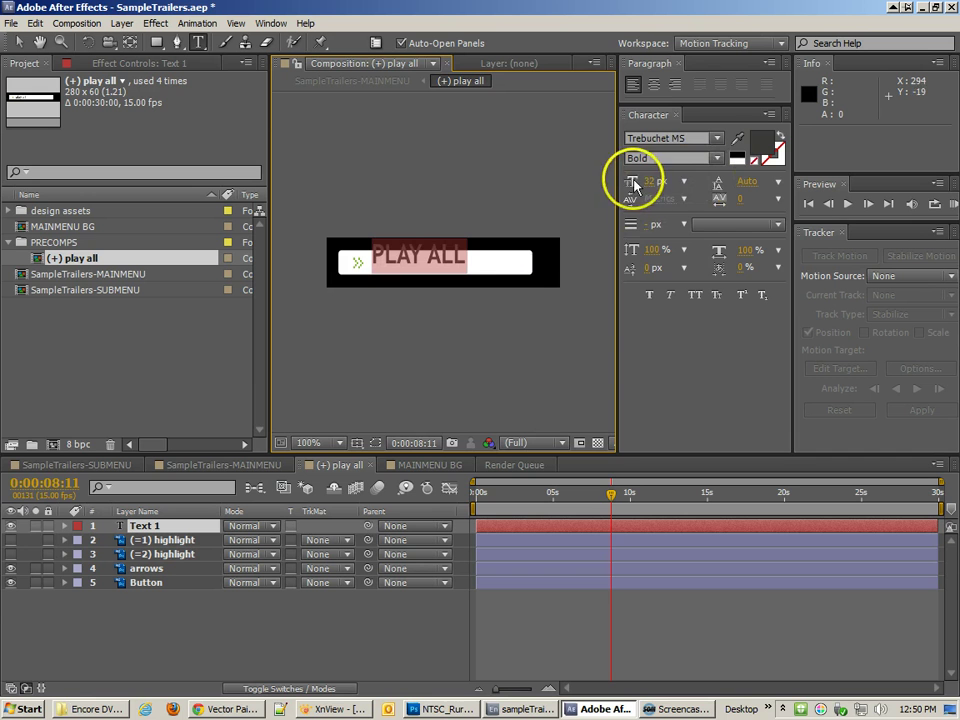
pyautogui.click(652, 181)
pyautogui.write('24')
pyautogui.press('Return')
# - Position the PLAY ALL text just beside the green arrows inside the white button, nudging it one pixel down and three pixels left
pyautogui.click(19, 43)
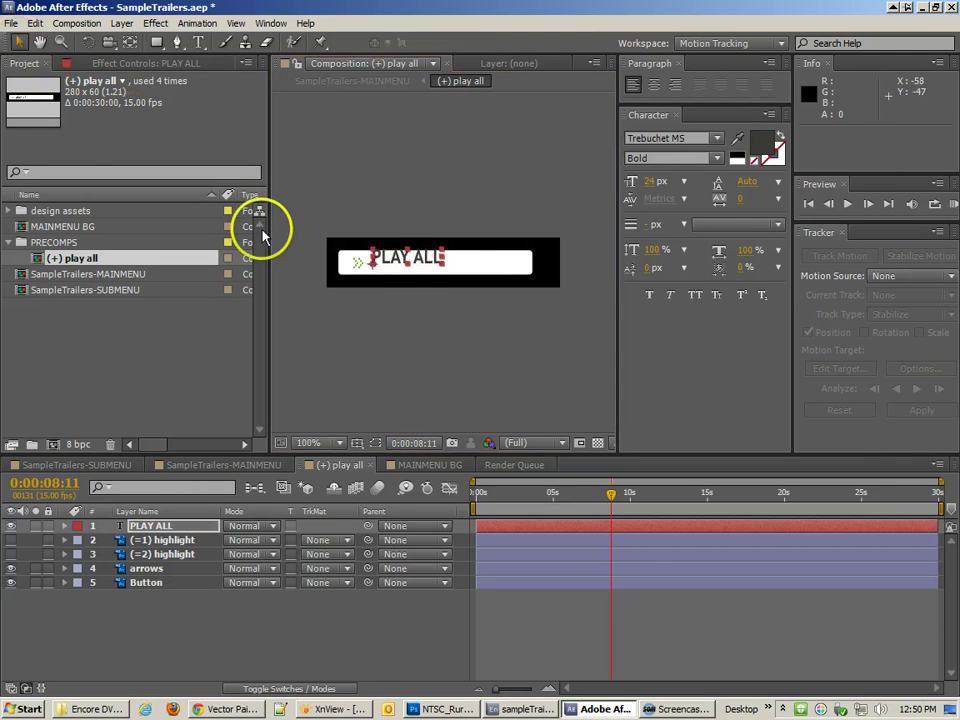
pyautogui.moveTo(399, 268); pyautogui.dragTo(390, 263)
pyautogui.click(388, 198)
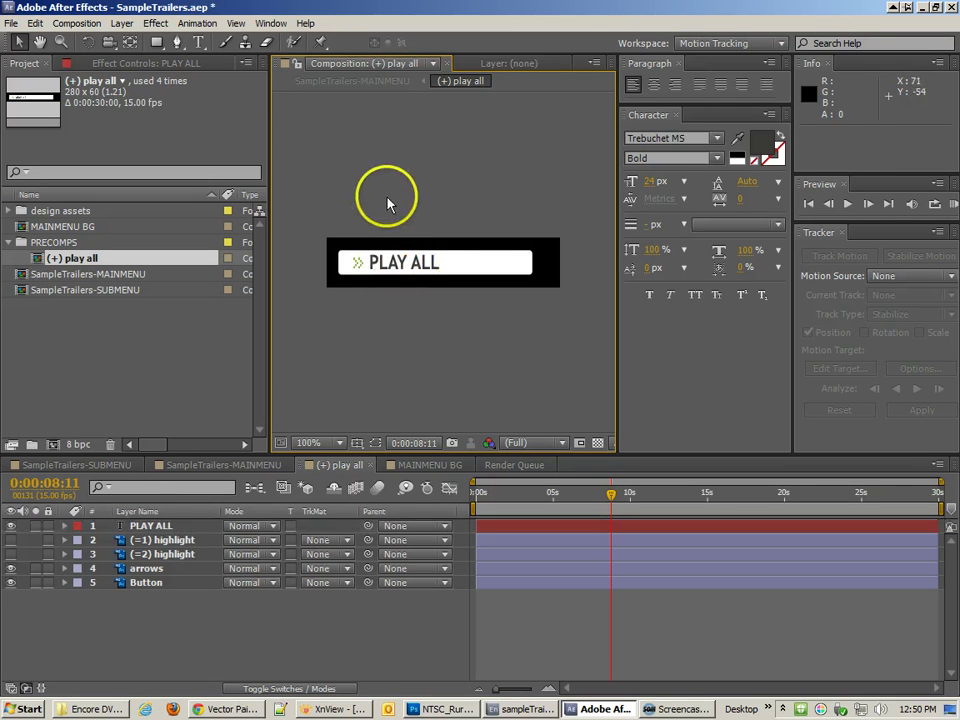
pyautogui.click(391, 263)
pyautogui.press('Down')
pyautogui.press('Left')
pyautogui.press('Left')
pyautogui.press('Left')
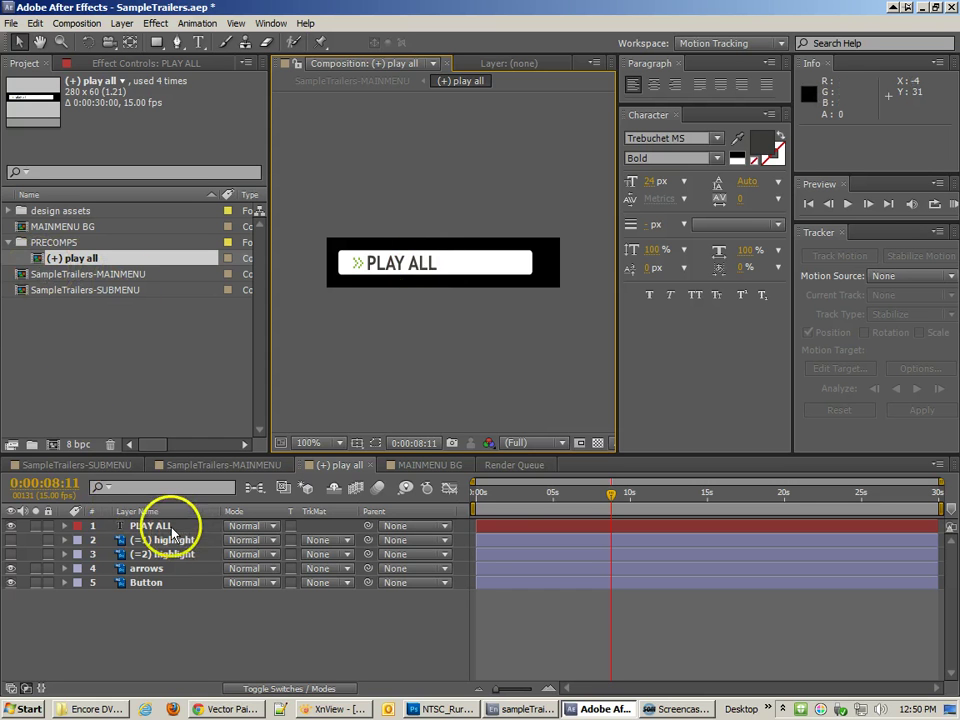
# - Move the PLAY ALL layer below the two highlight layers, and briefly show the highlights to check them before hiding them again
pyautogui.moveTo(158, 525); pyautogui.dragTo(166, 563)
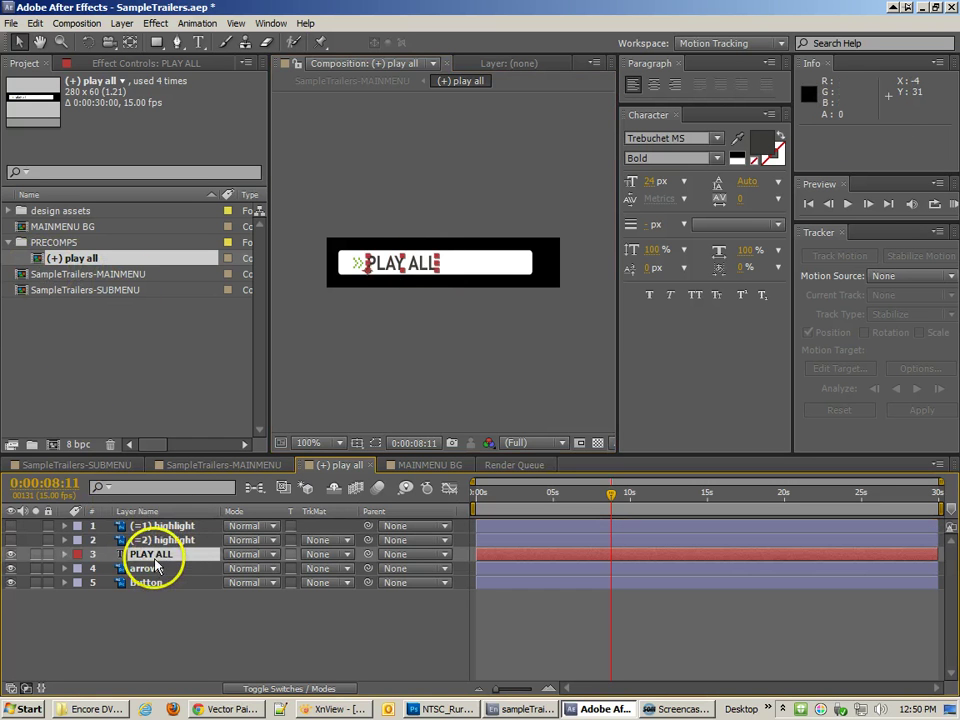
pyautogui.click(11, 526)
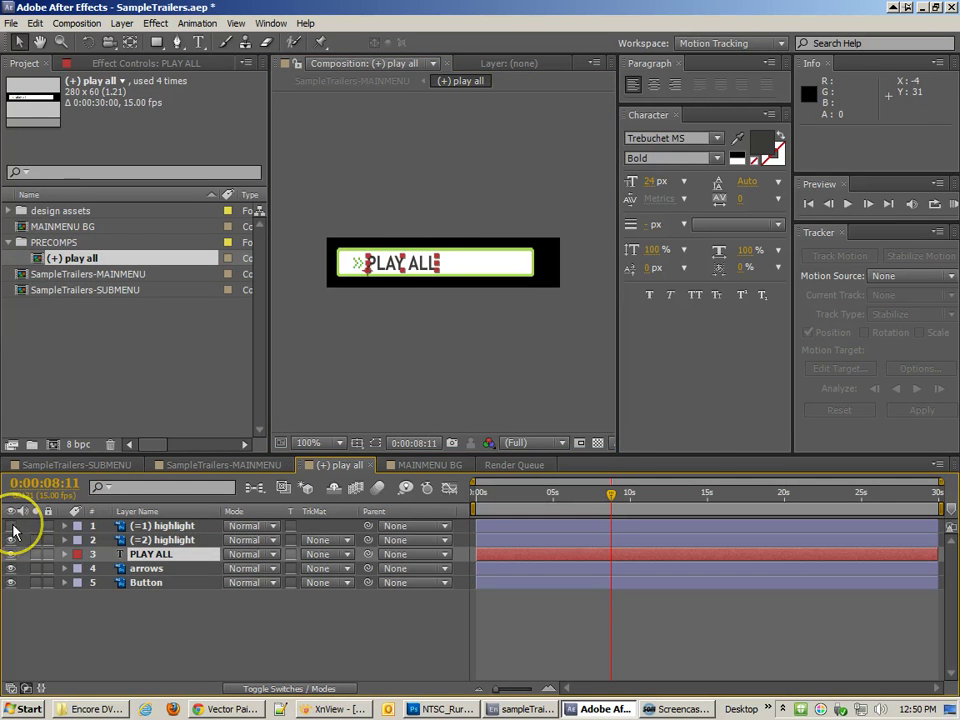
pyautogui.click(12, 527)
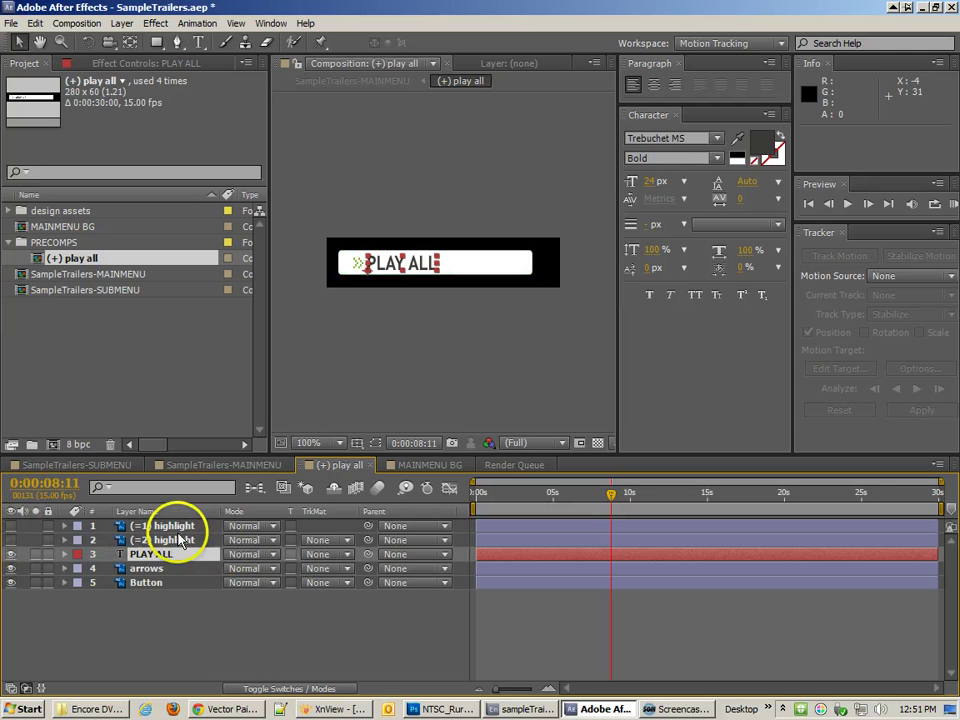
pyautogui.click(182, 626)
pyautogui.click(162, 557)
pyautogui.click(390, 351)
# - Duplicate the (+) play all precomp in the project and name the copy (+) extras
pyautogui.click(38, 260)
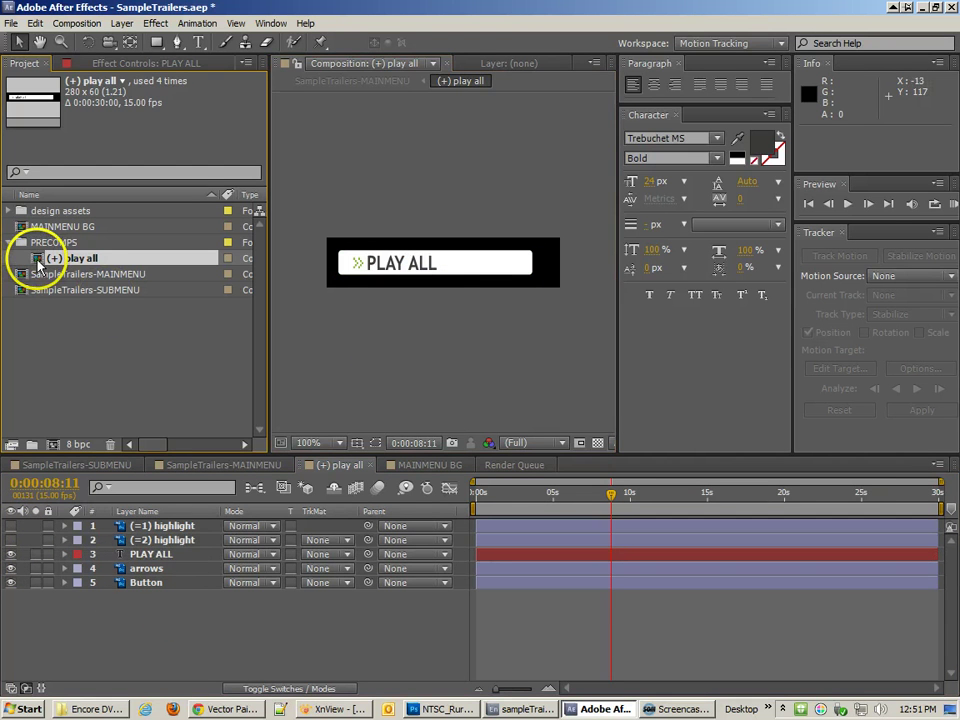
pyautogui.hotkey('ctrl', 'd')
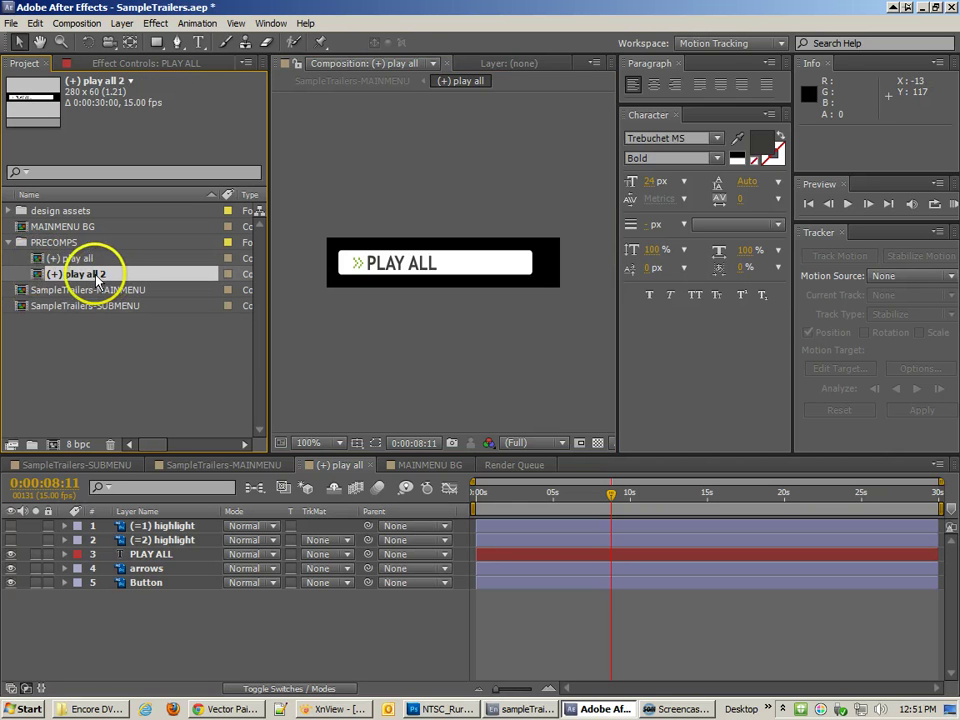
pyautogui.press('Return')
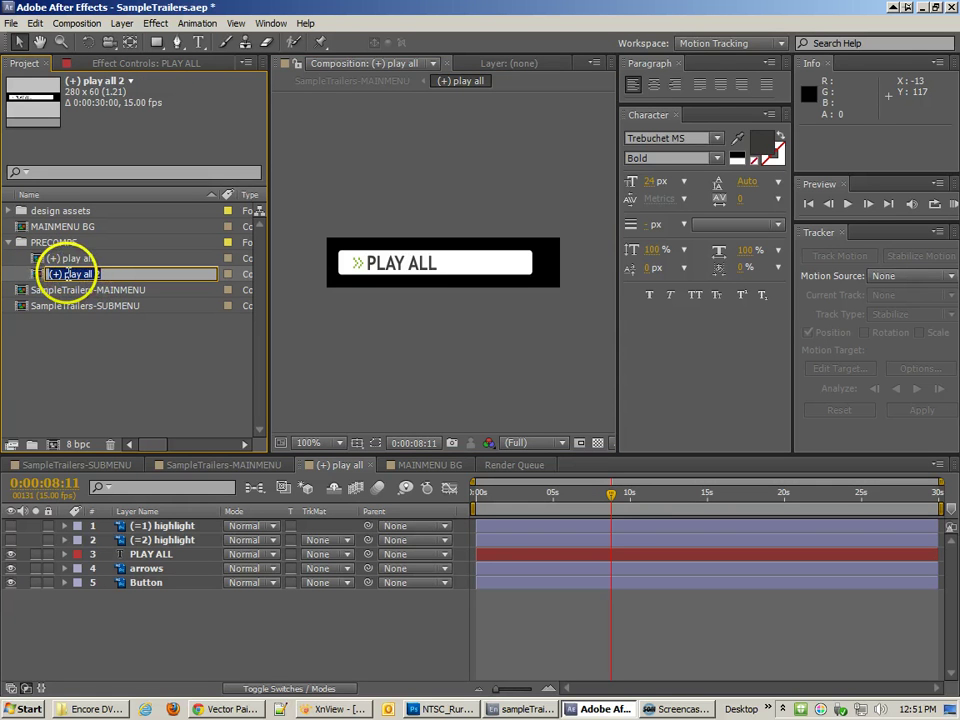
pyautogui.moveTo(121, 282); pyautogui.dragTo(165, 281)
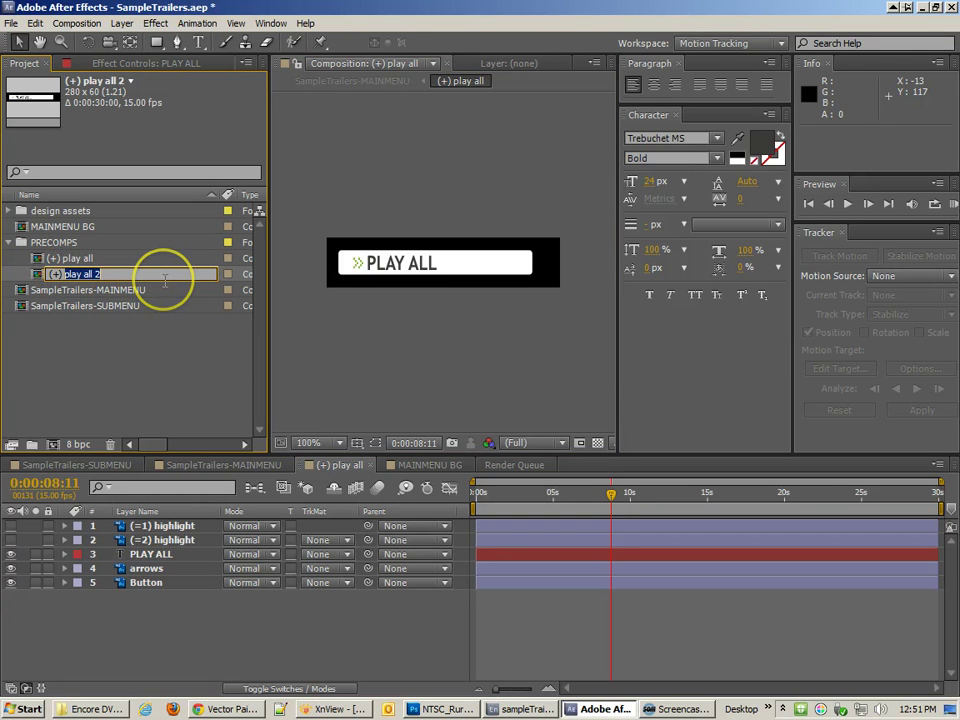
pyautogui.write('extras')
pyautogui.press('Return')
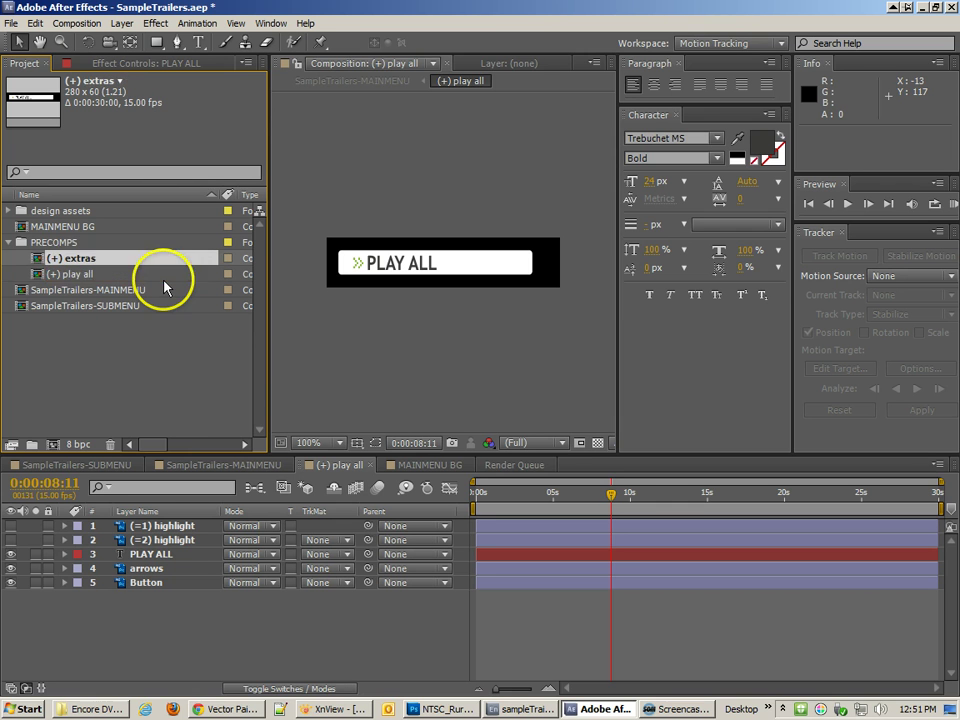
# - Change the text label inside the (+) extras precomp to EXTRAS
pyautogui.doubleClick(42, 262)
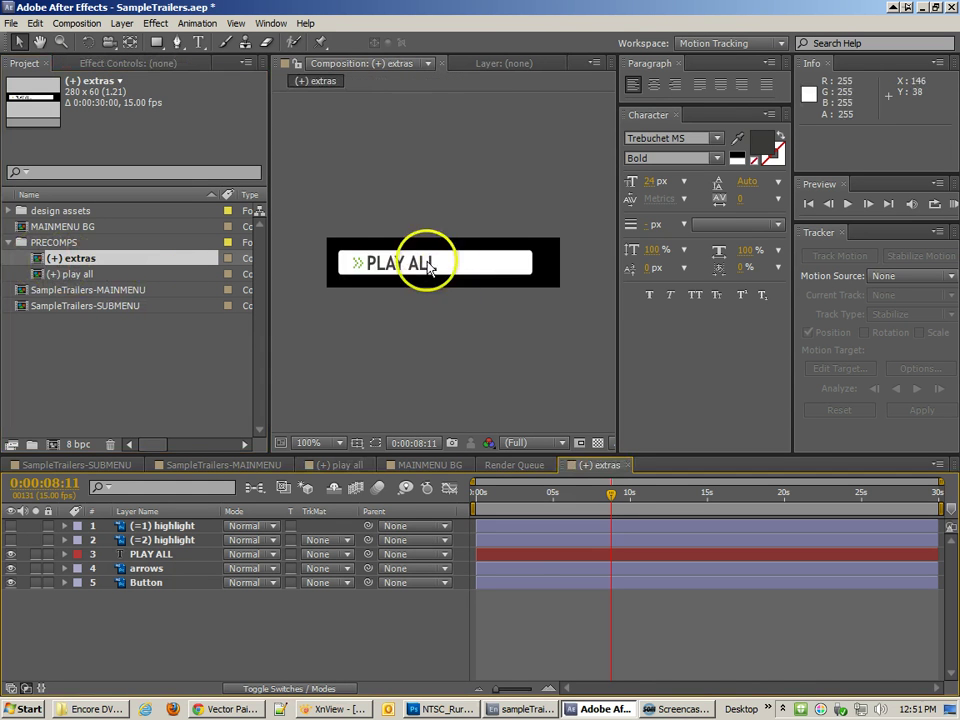
pyautogui.doubleClick(405, 265)
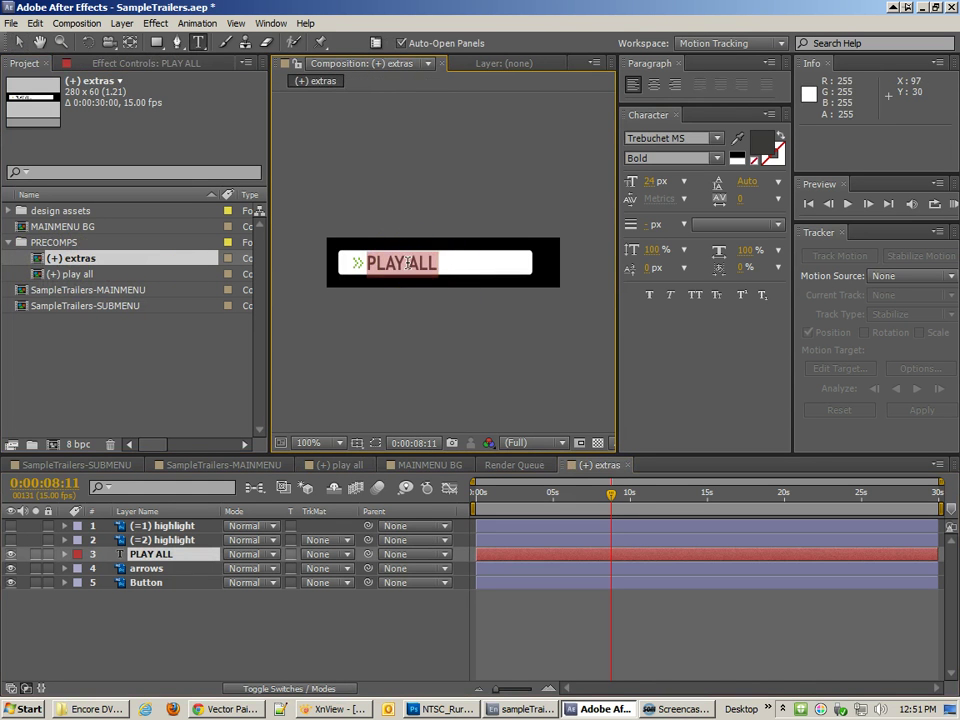
pyautogui.write('EXTRAS')
pyautogui.click(354, 248)
pyautogui.click(18, 42)
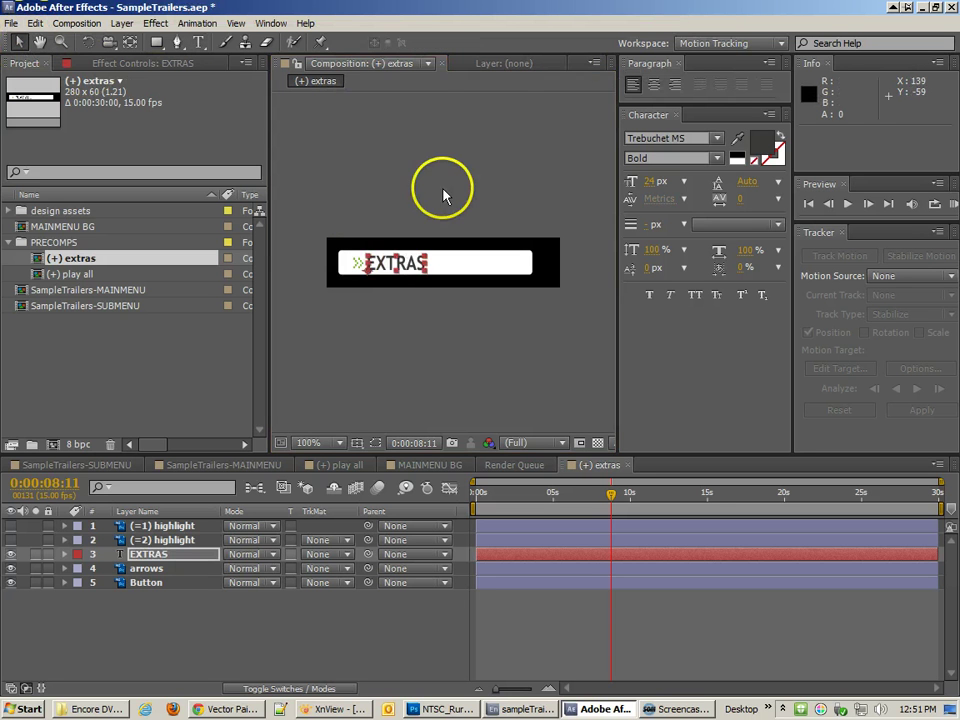
# - Duplicate the (+) extras precomp in the project and name the copy (+) trailers
pyautogui.click(38, 262)
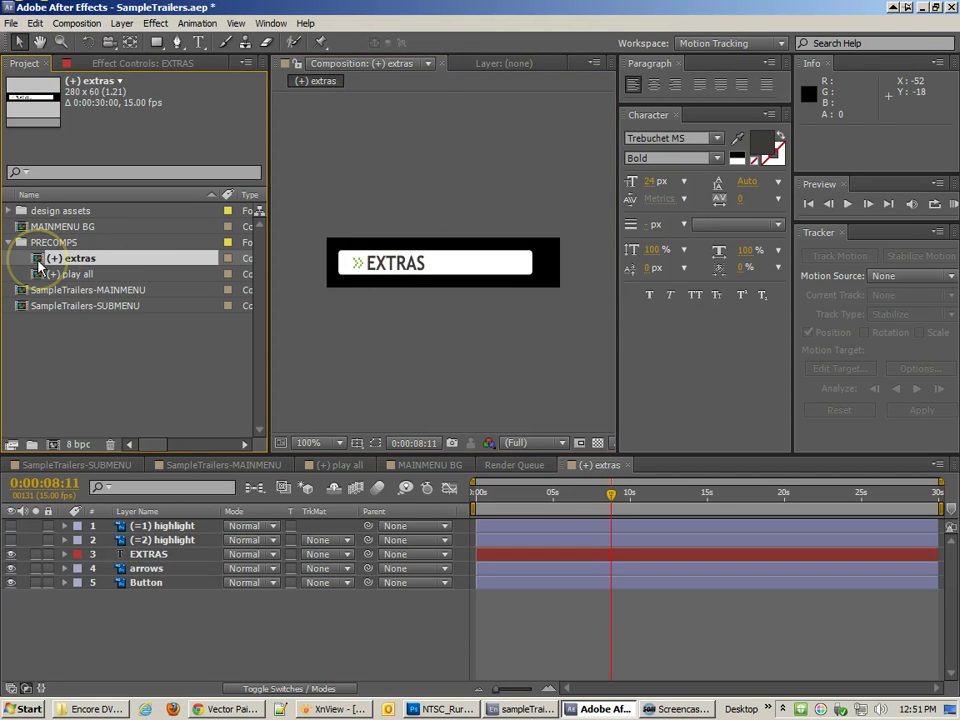
pyautogui.hotkey('ctrl', 'd')
pyautogui.click(95, 276)
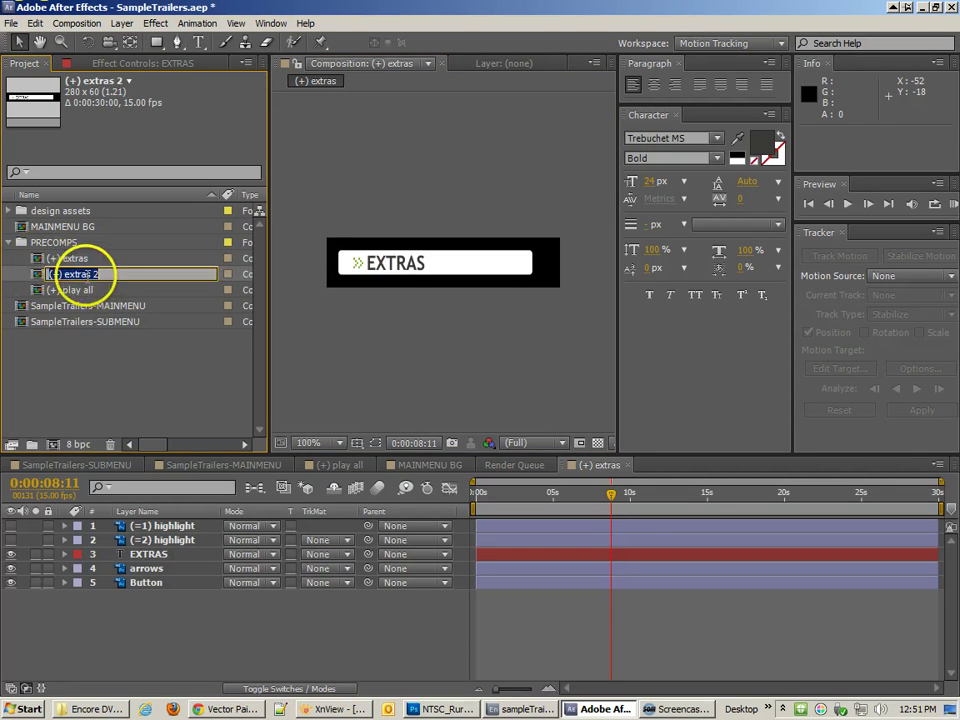
pyautogui.press('Return')
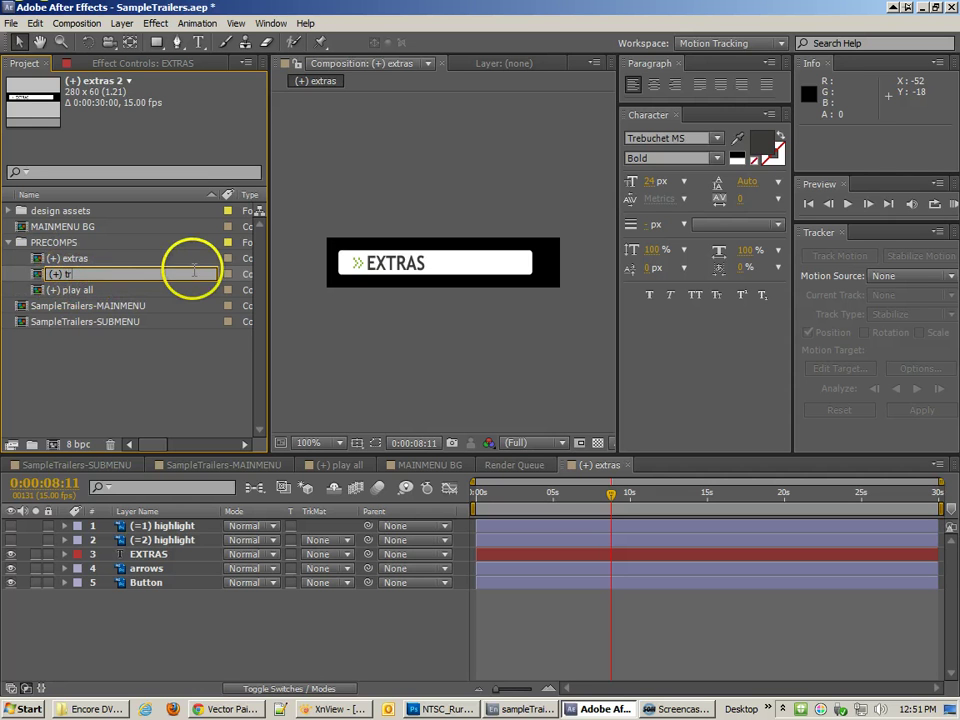
pyautogui.write('trailers')
pyautogui.press('Return')
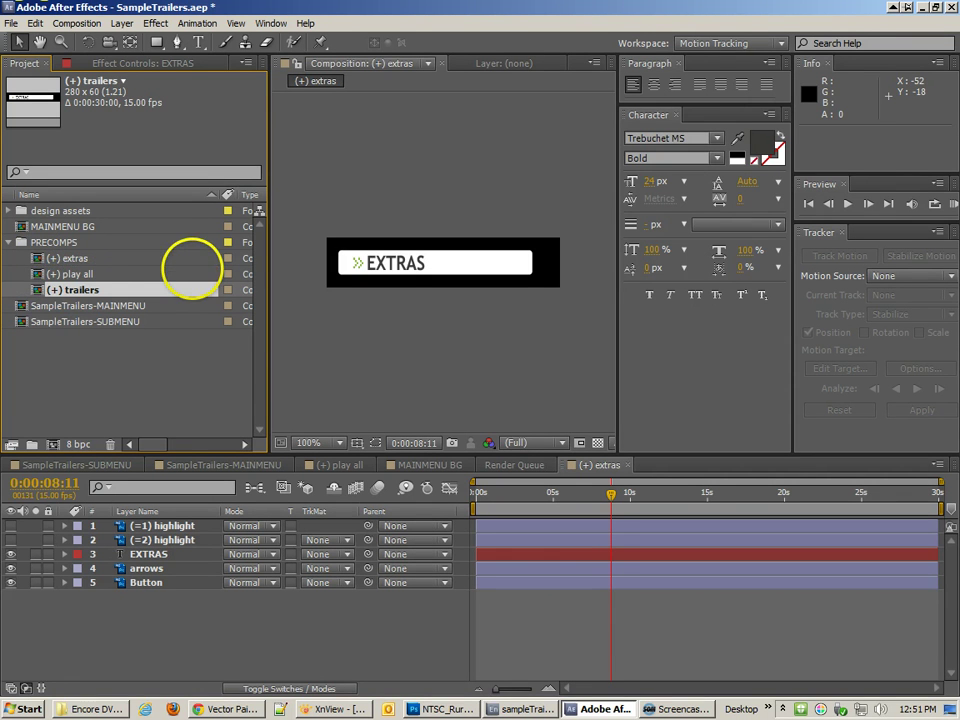
# - Change the text label inside the (+) trailers precomp to TRAILERS and check the labels of all three button precomps
pyautogui.doubleClick(33, 292)
pyautogui.doubleClick(388, 262)
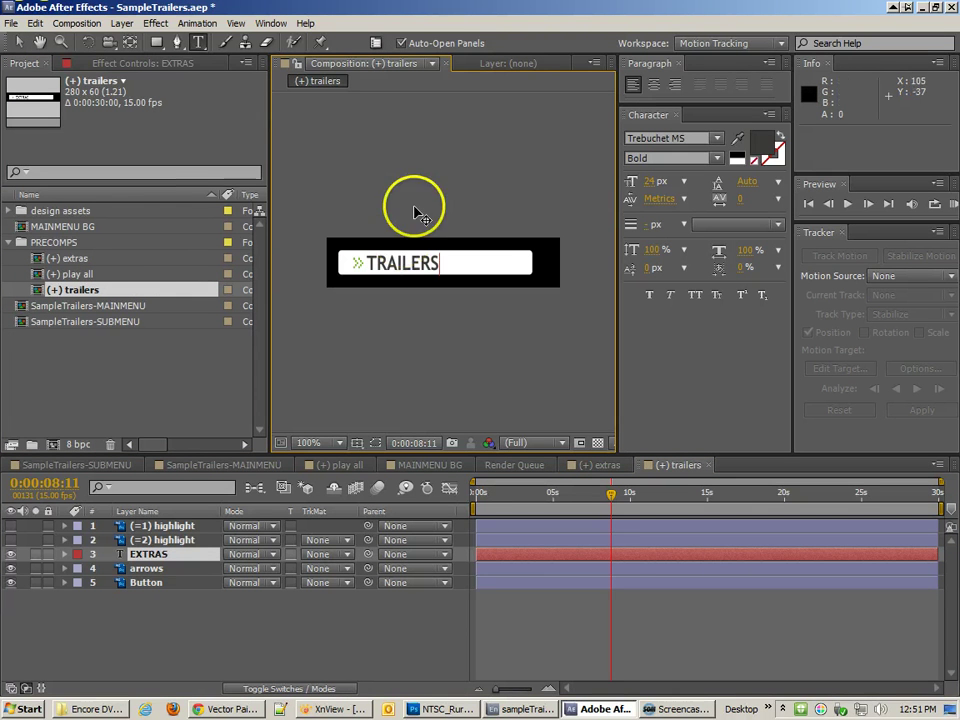
pyautogui.click(80, 266)
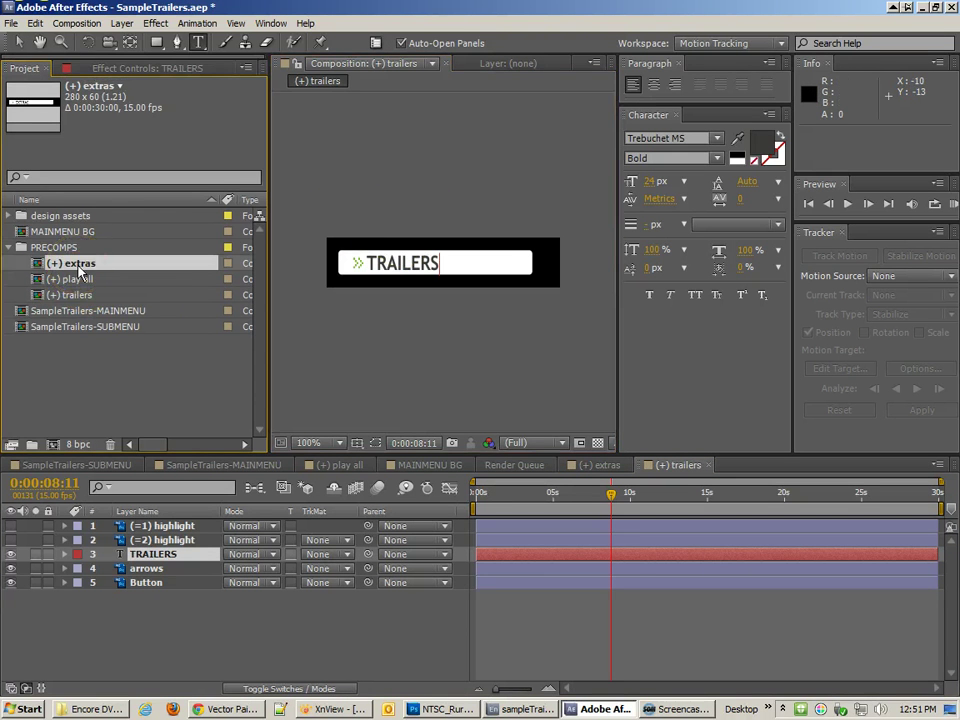
pyautogui.doubleClick(80, 266)
pyautogui.doubleClick(80, 278)
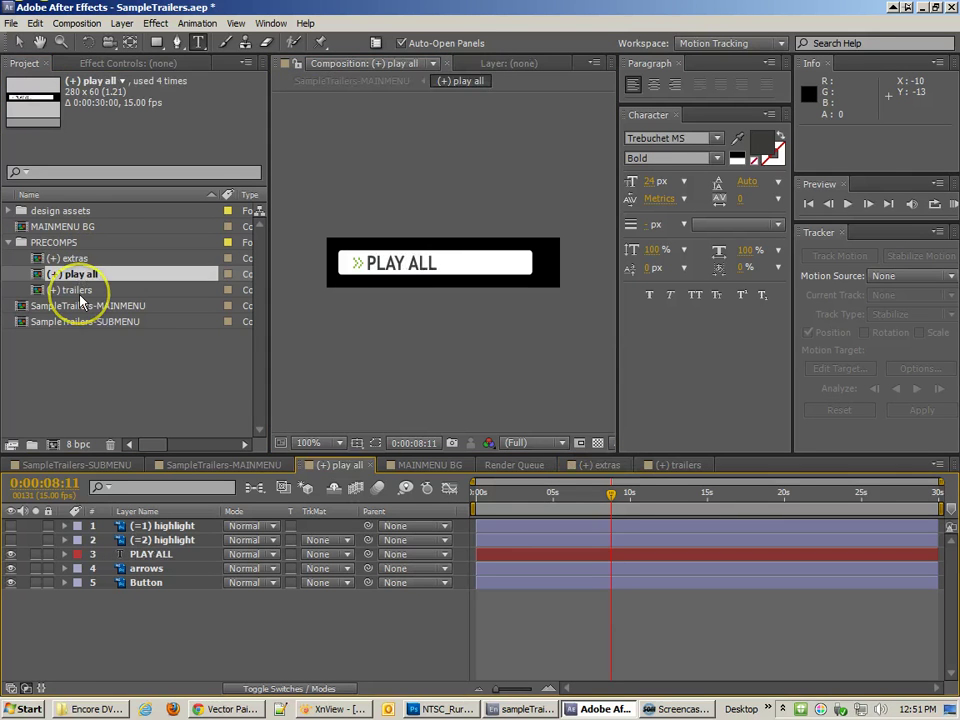
pyautogui.doubleClick(80, 294)
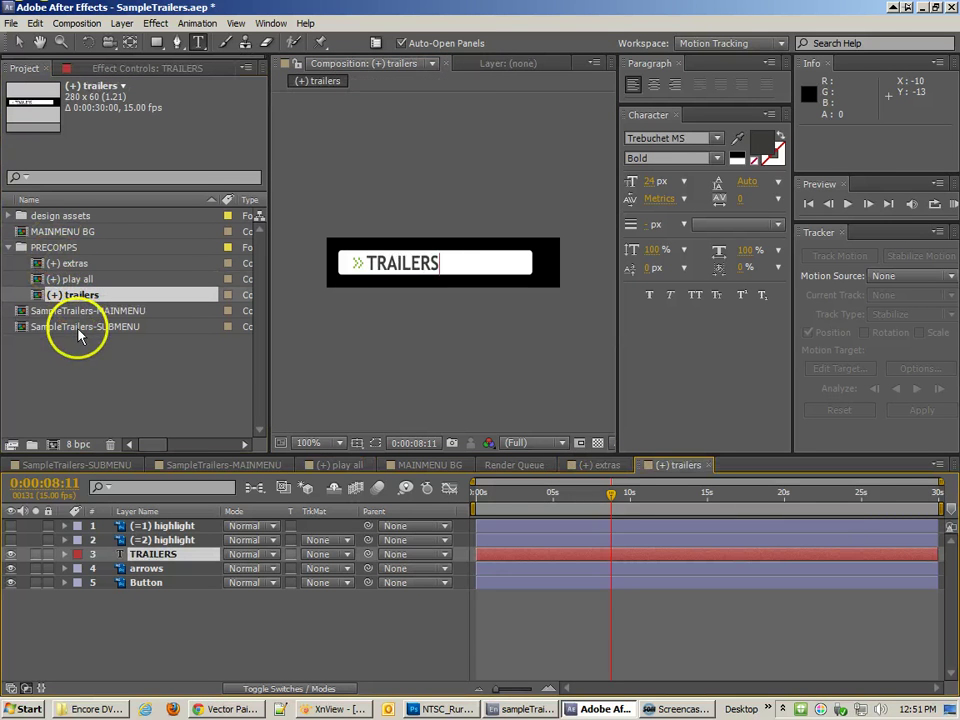
# - In SampleTrailers-MAINMENU, replace the source of the (+) trailers button layer with the new (+) trailers precomp
pyautogui.doubleClick(22, 313)
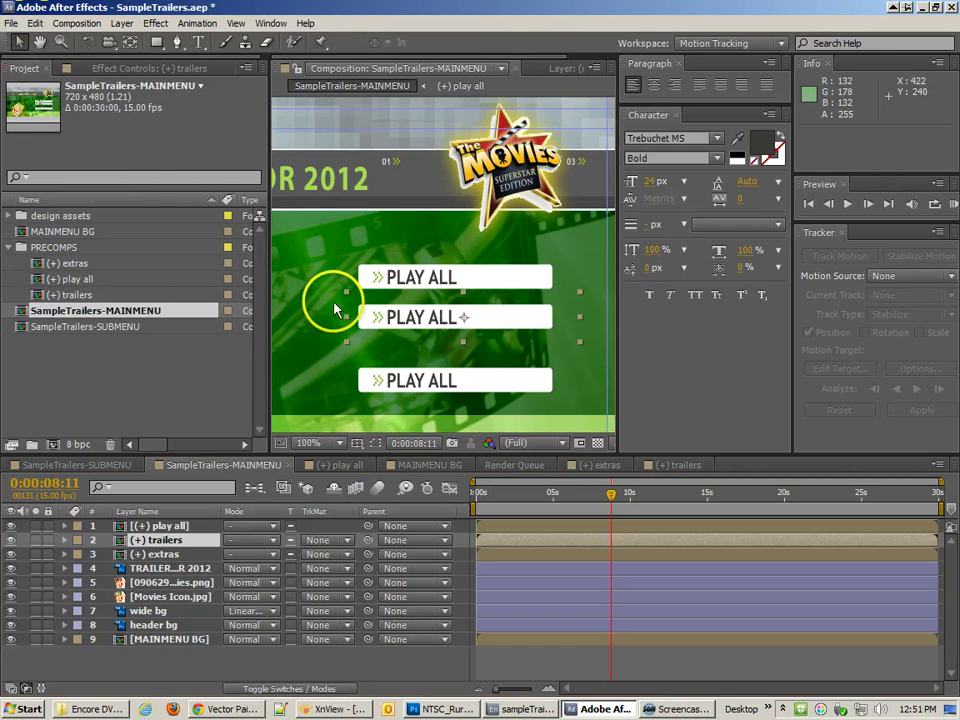
pyautogui.click(422, 282)
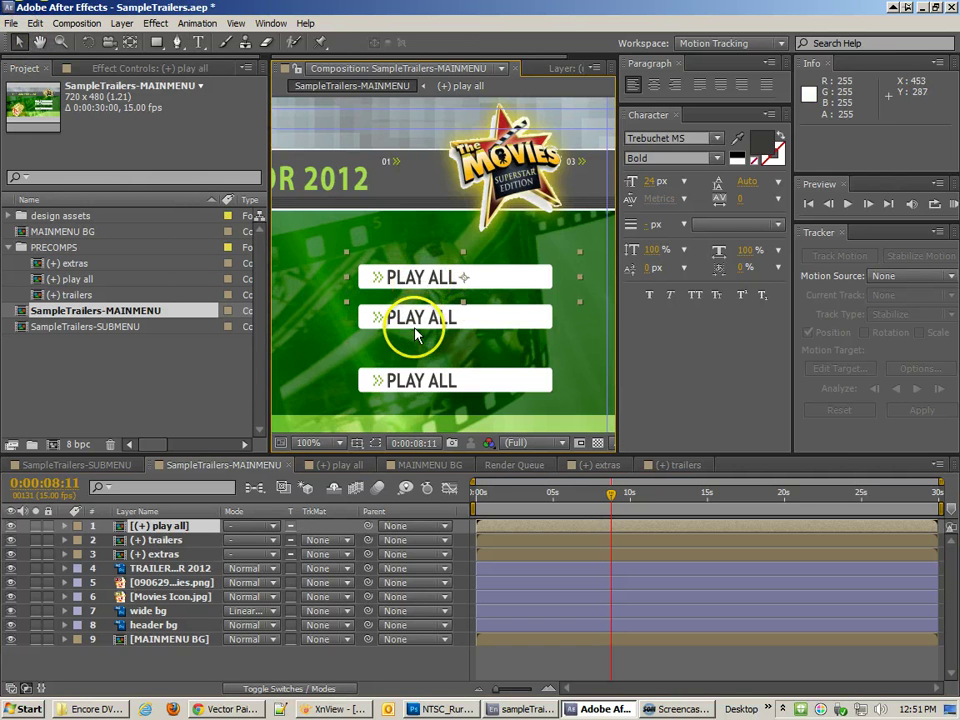
pyautogui.click(420, 318)
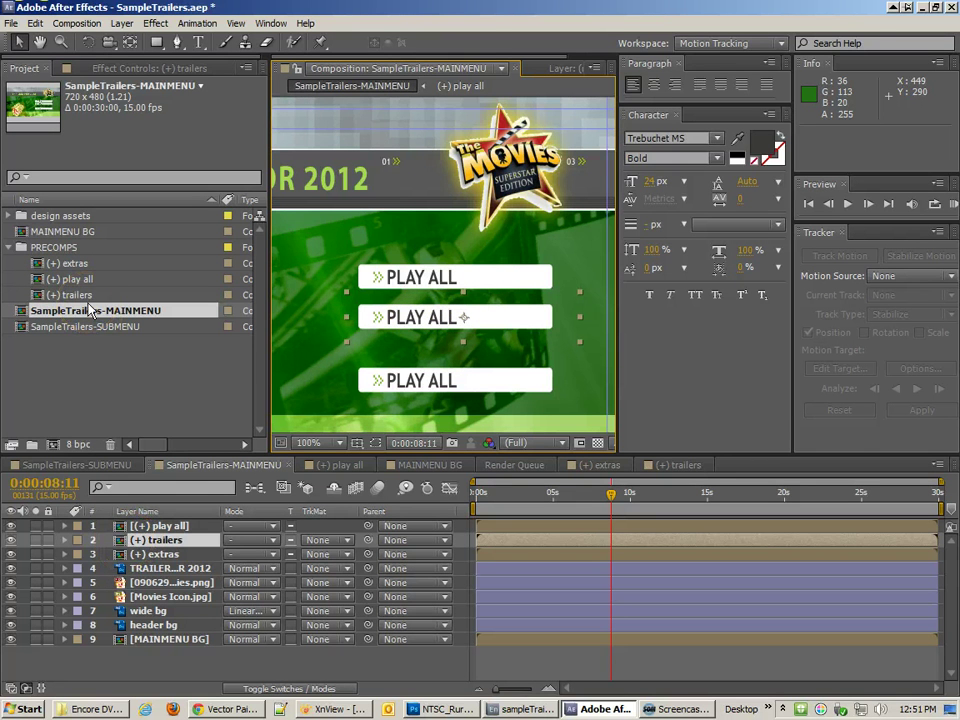
pyautogui.moveTo(87, 298); pyautogui.dragTo(405, 309)
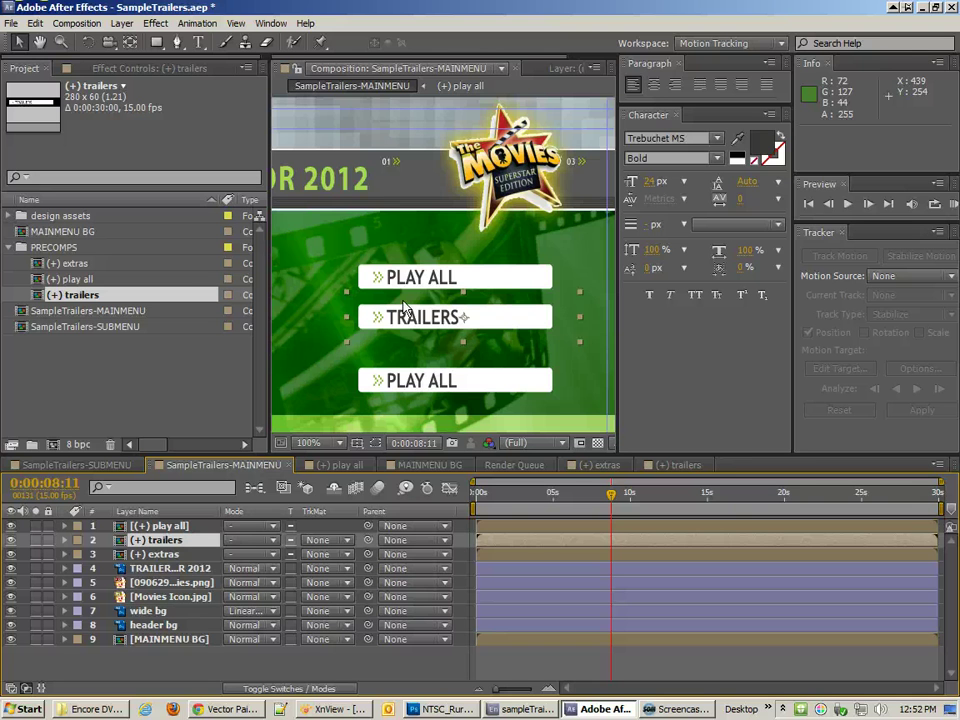
pyautogui.click(222, 525)
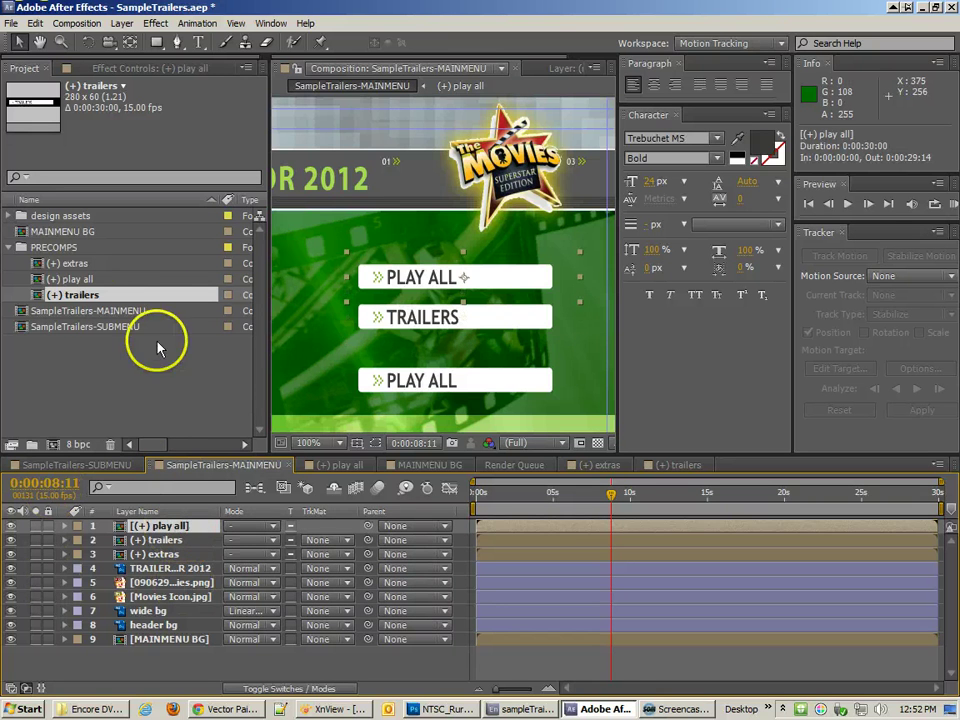
# - Try to replace the play all button layer's source with the (+) extras precomp, undo it, and select the lowest button instead
pyautogui.moveTo(91, 270); pyautogui.dragTo(463, 371)
pyautogui.hotkey('ctrl', 'z')
pyautogui.click(455, 384)
pyautogui.click(420, 405)
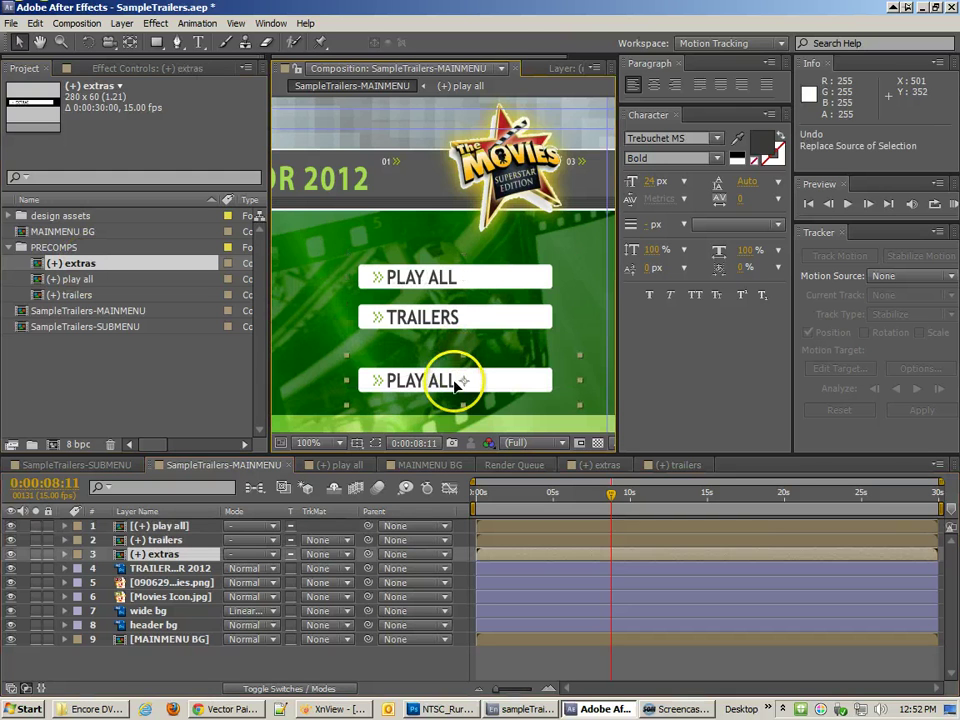
# - Reorder the button layers to extras, trailers, play all and replace the (+) extras layer's source with the new (+) extras precomp
pyautogui.moveTo(140, 553); pyautogui.dragTo(167, 561)
pyautogui.moveTo(71, 296); pyautogui.dragTo(444, 364)
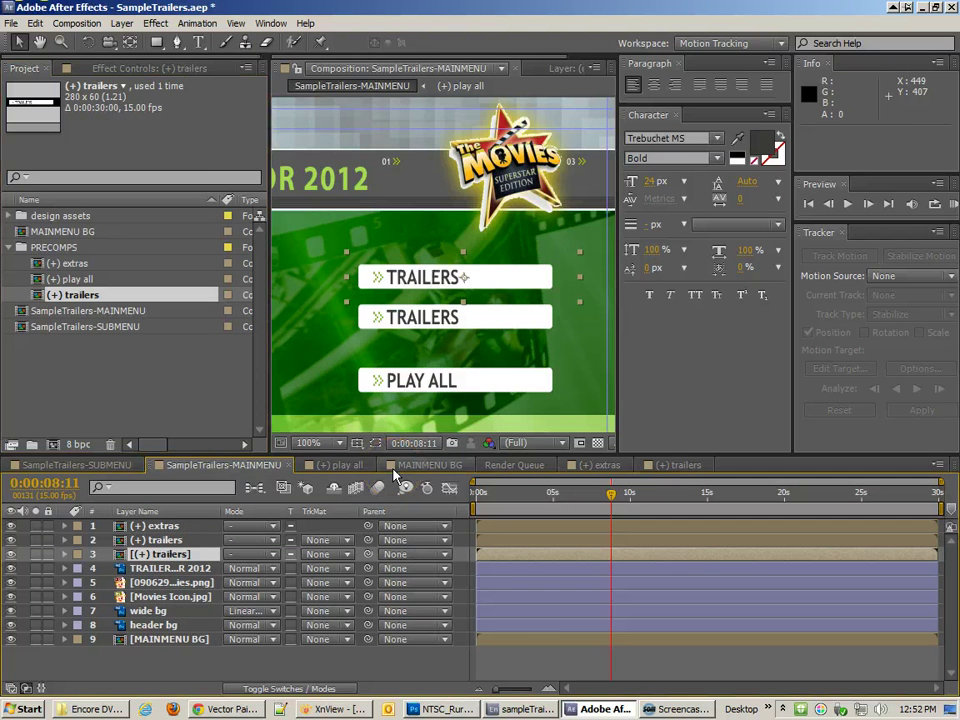
pyautogui.hotkey('ctrl', 'z')
pyautogui.click(438, 383)
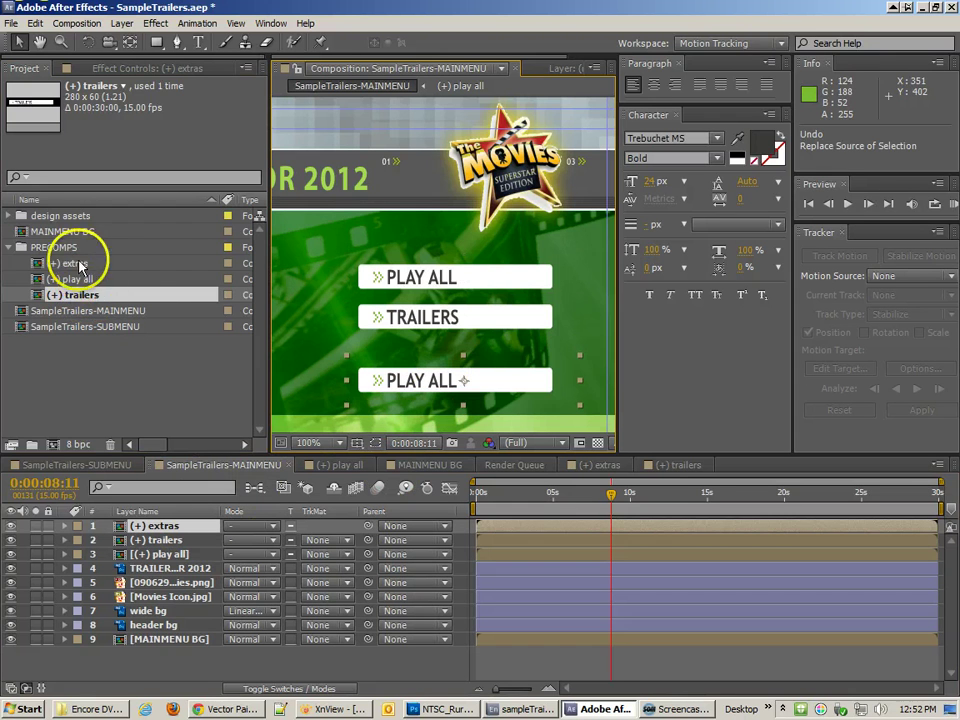
pyautogui.moveTo(80, 265); pyautogui.dragTo(484, 347)
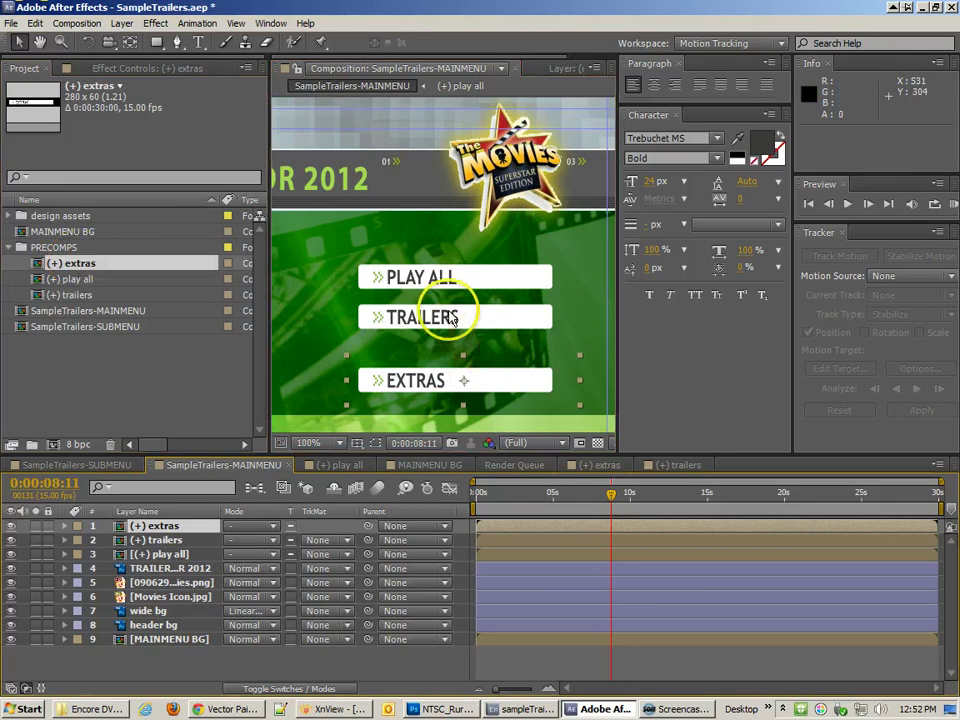
# - Select each of the three main menu buttons and compare the layer names with their source names
pyautogui.click(405, 280)
pyautogui.click(396, 316)
pyautogui.click(436, 381)
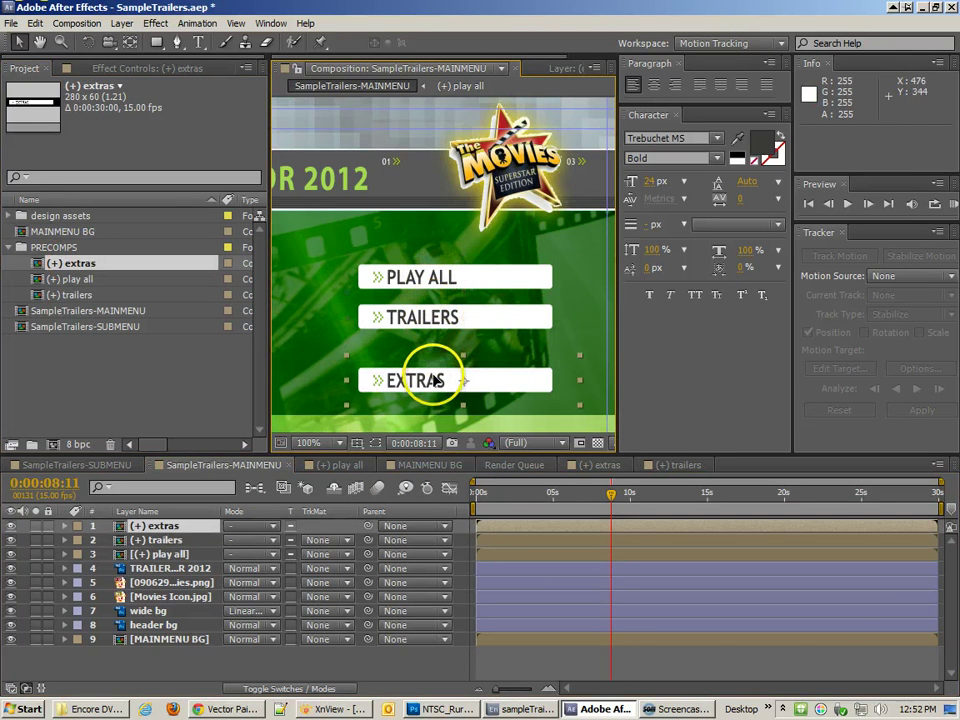
pyautogui.click(198, 512)
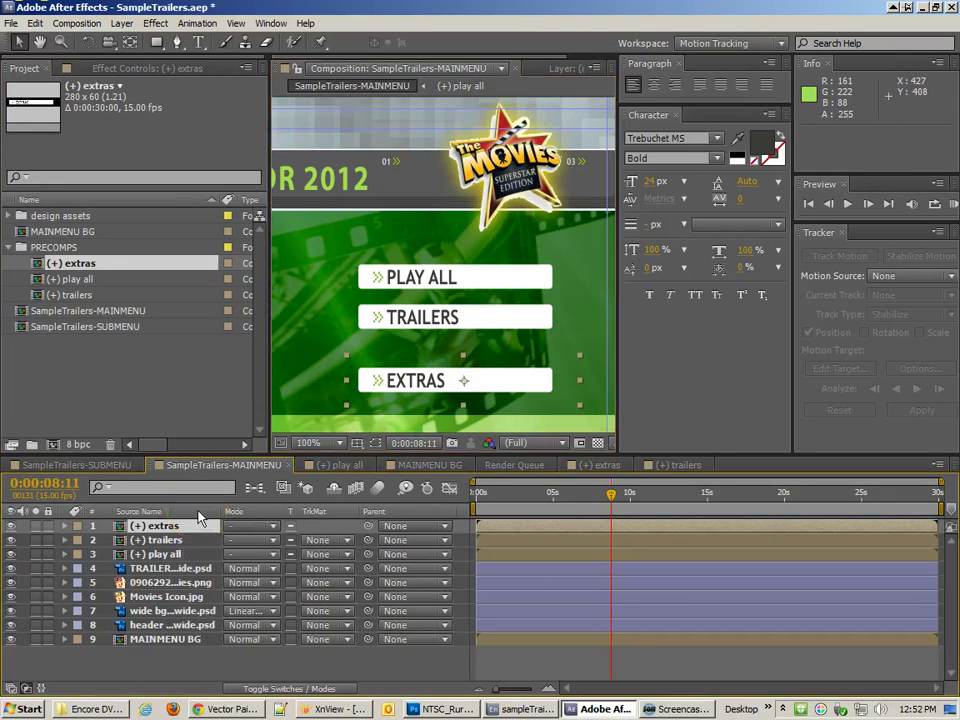
pyautogui.click(198, 514)
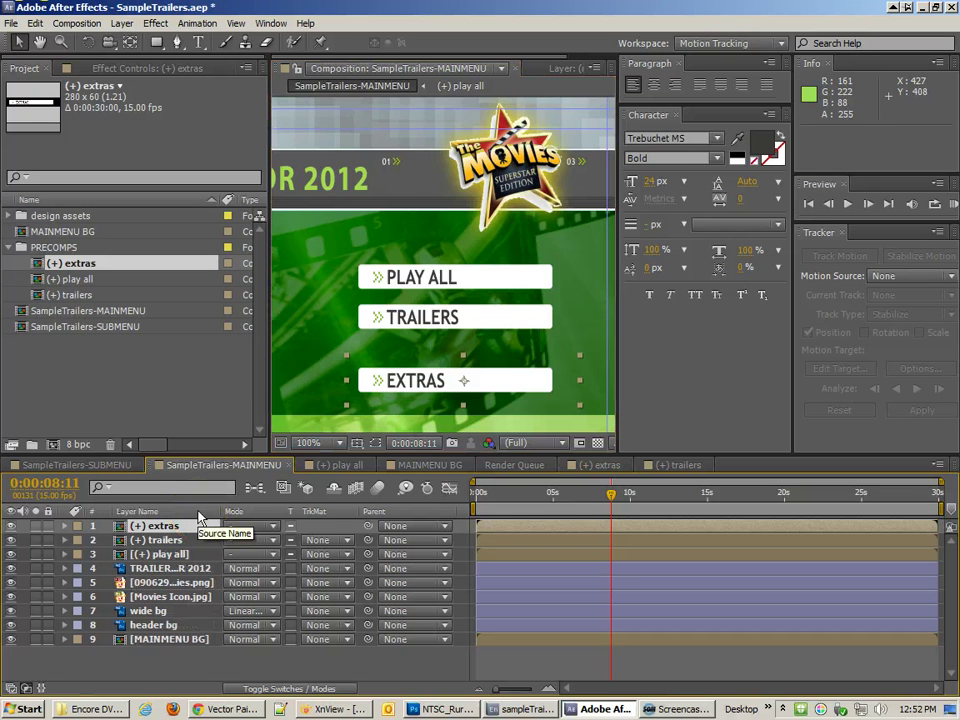
# - Inspect the (+) play all layer's name for its (+) prefix and compare it with the other button layers
pyautogui.click(168, 554)
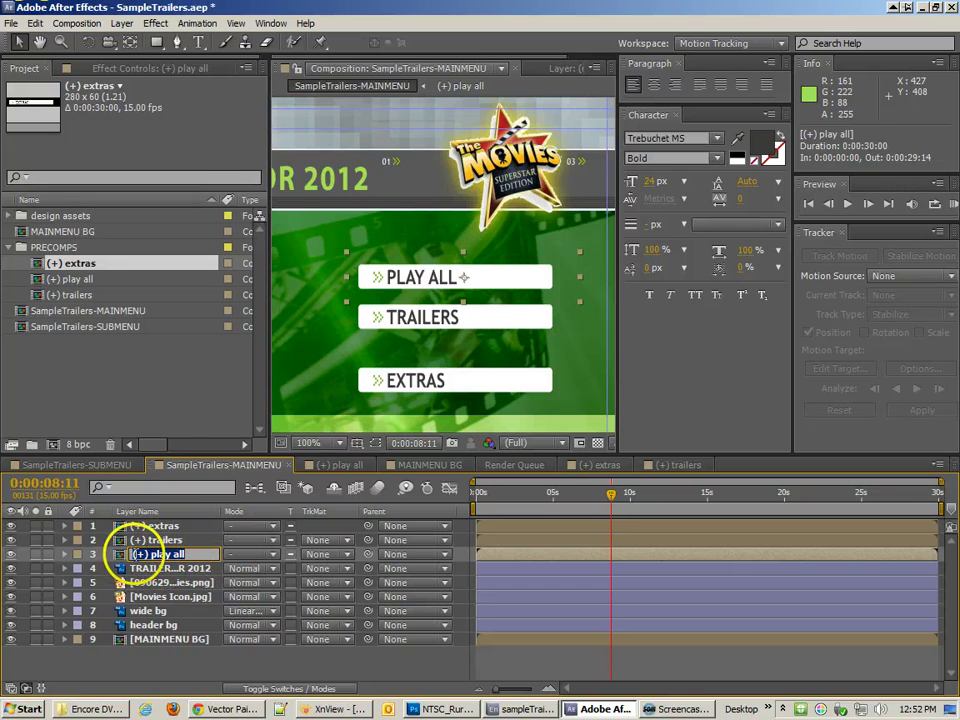
pyautogui.click(190, 404)
pyautogui.click(203, 552)
pyautogui.press('Return')
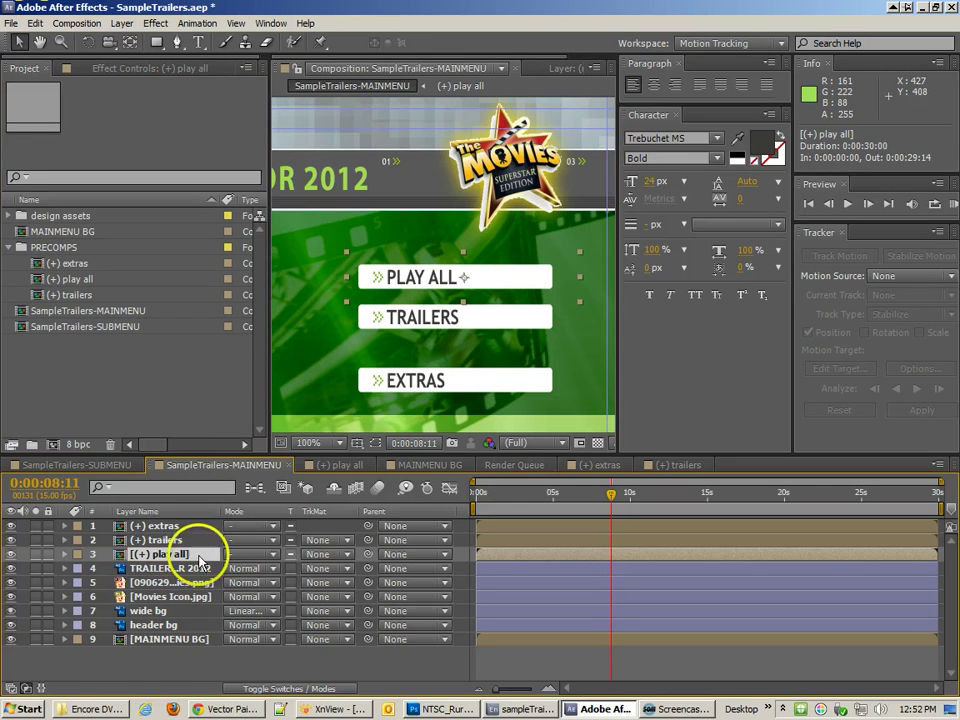
pyautogui.click(193, 425)
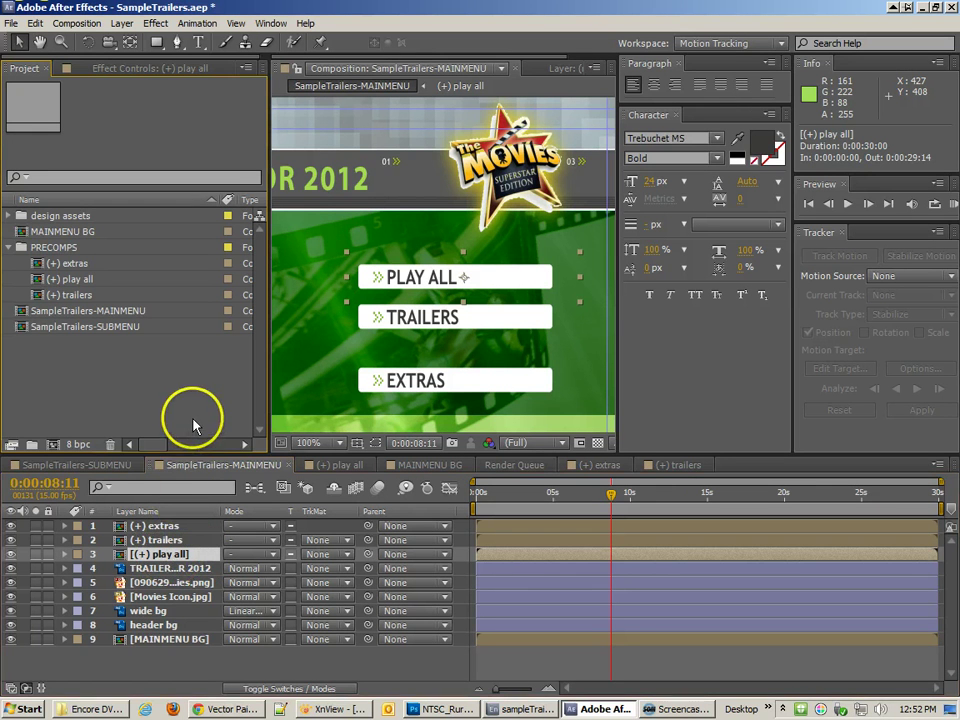
pyautogui.click(192, 510)
pyautogui.click(168, 525)
pyautogui.click(166, 553)
pyautogui.click(175, 513)
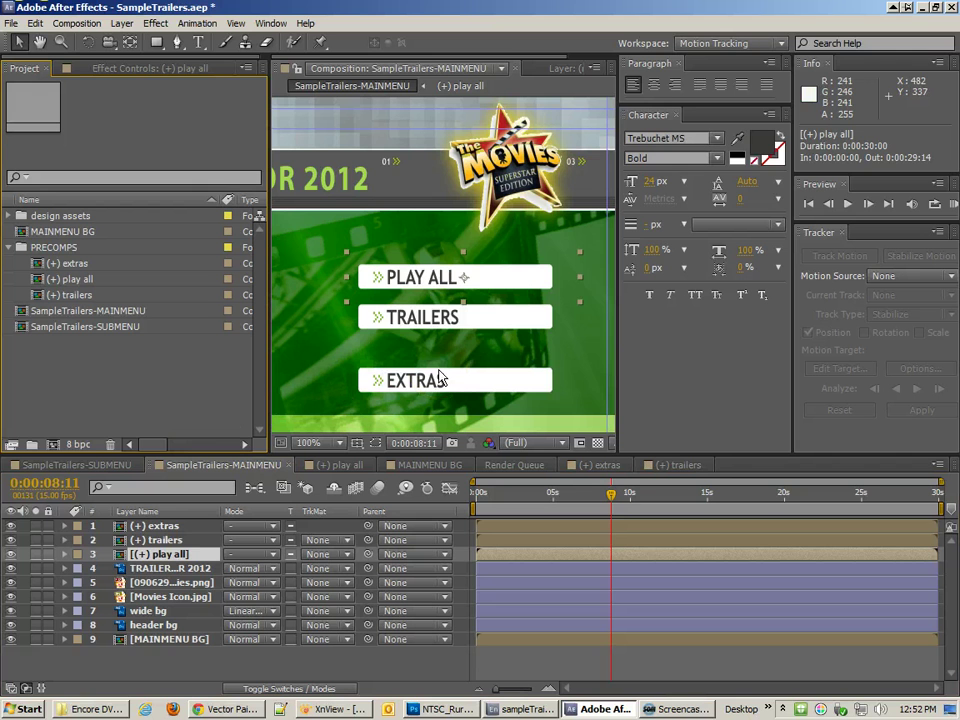
# - Check the play all, trailers and extras buttons in the main menu against their matching precomps in the project
pyautogui.click(465, 322)
pyautogui.click(464, 380)
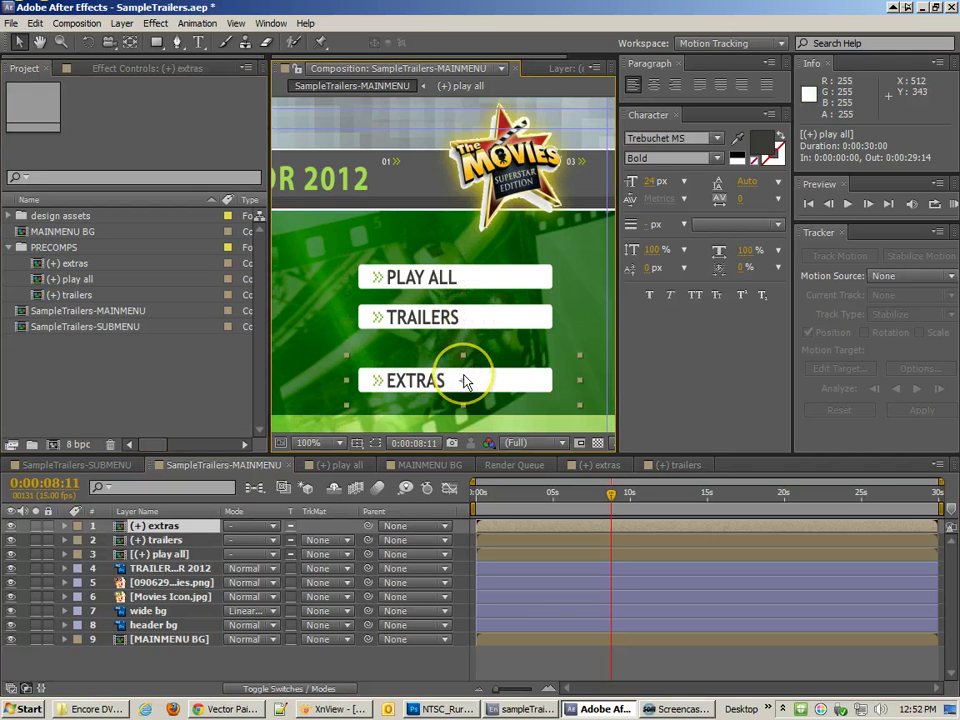
pyautogui.click(476, 275)
pyautogui.click(476, 317)
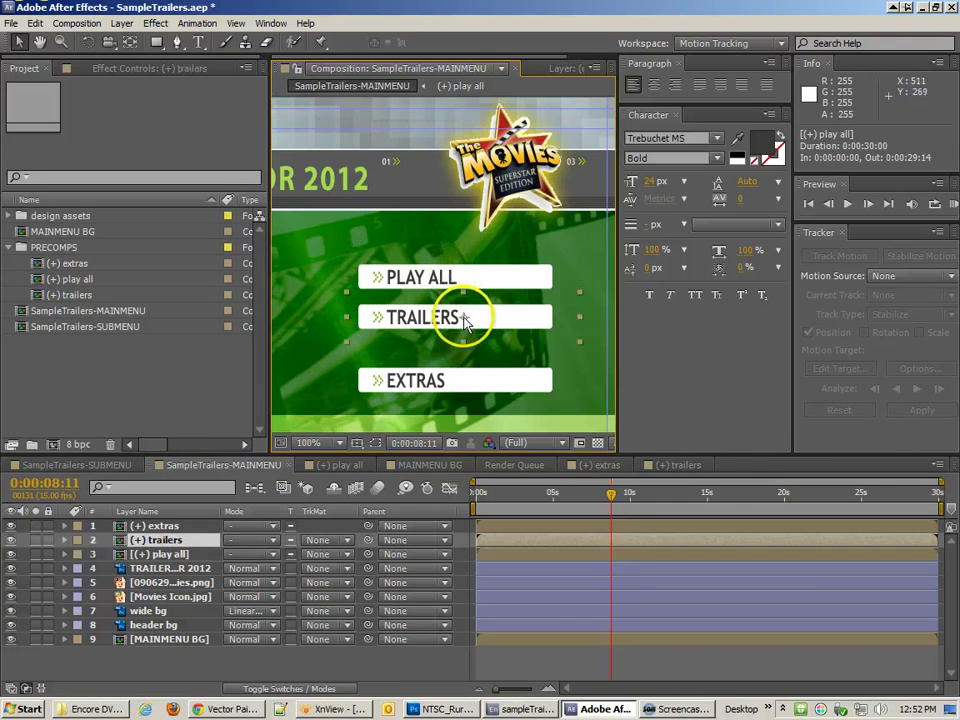
pyautogui.click(490, 382)
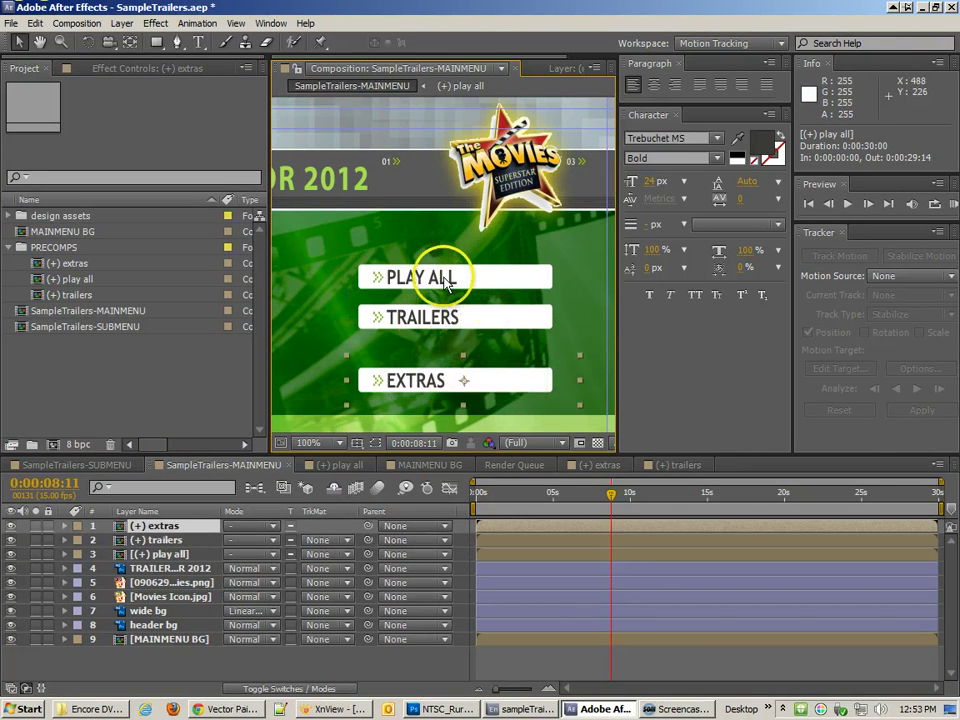
pyautogui.click(197, 369)
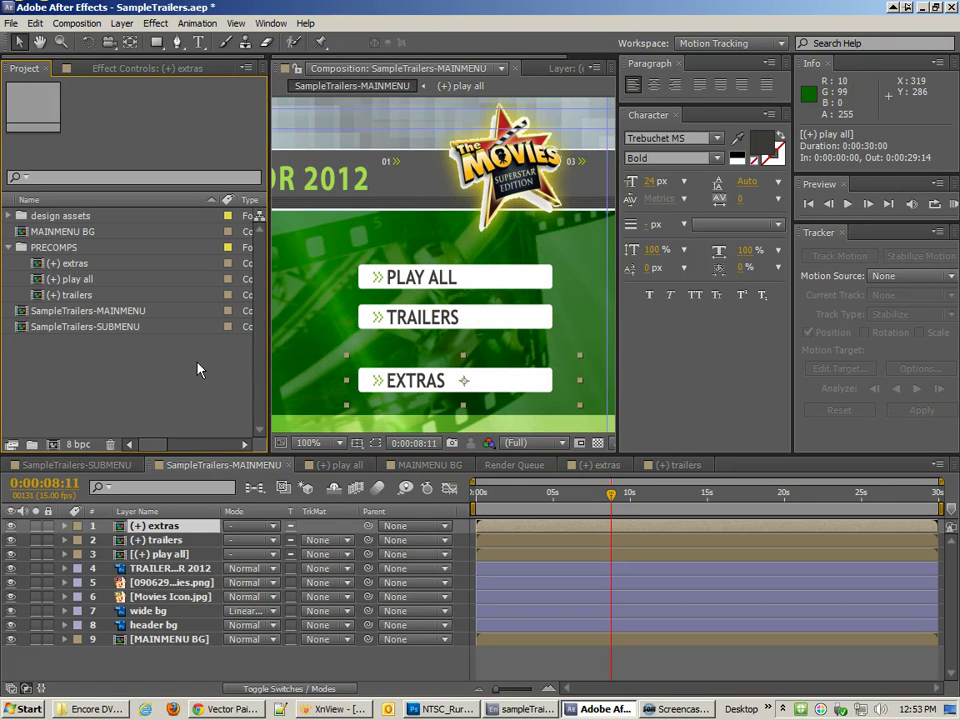
pyautogui.click(88, 263)
pyautogui.click(77, 280)
pyautogui.click(76, 296)
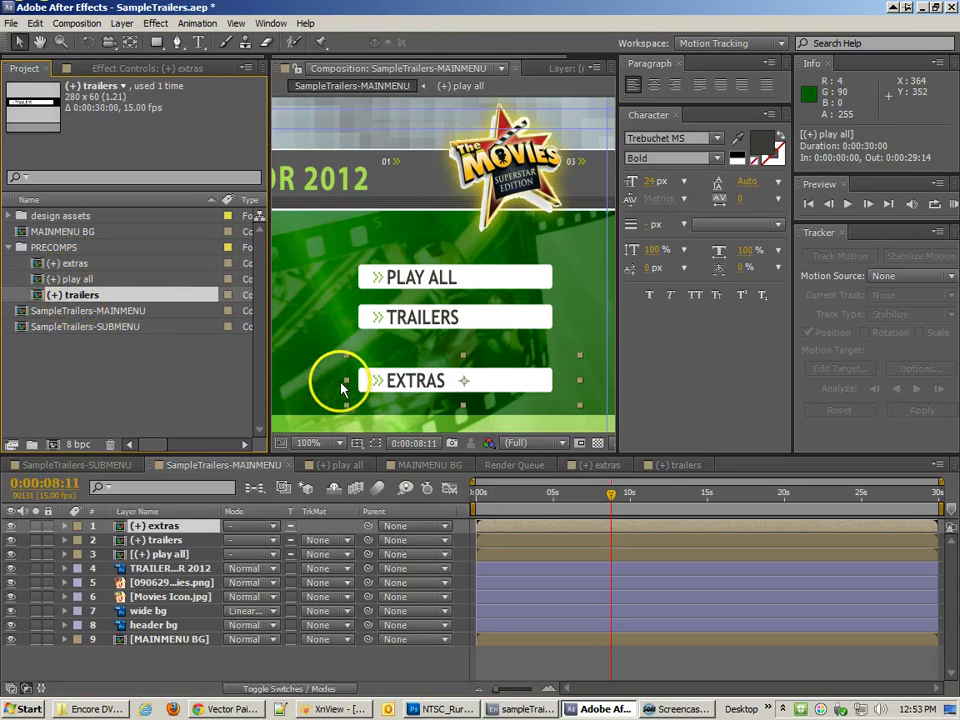
# - Open the SampleTrailers-SUBMENU composition and rename it SampleTrailers-EXTRAS
pyautogui.doubleClick(30, 331)
pyautogui.press('Return')
pyautogui.moveTo(97, 321); pyautogui.dragTo(183, 320)
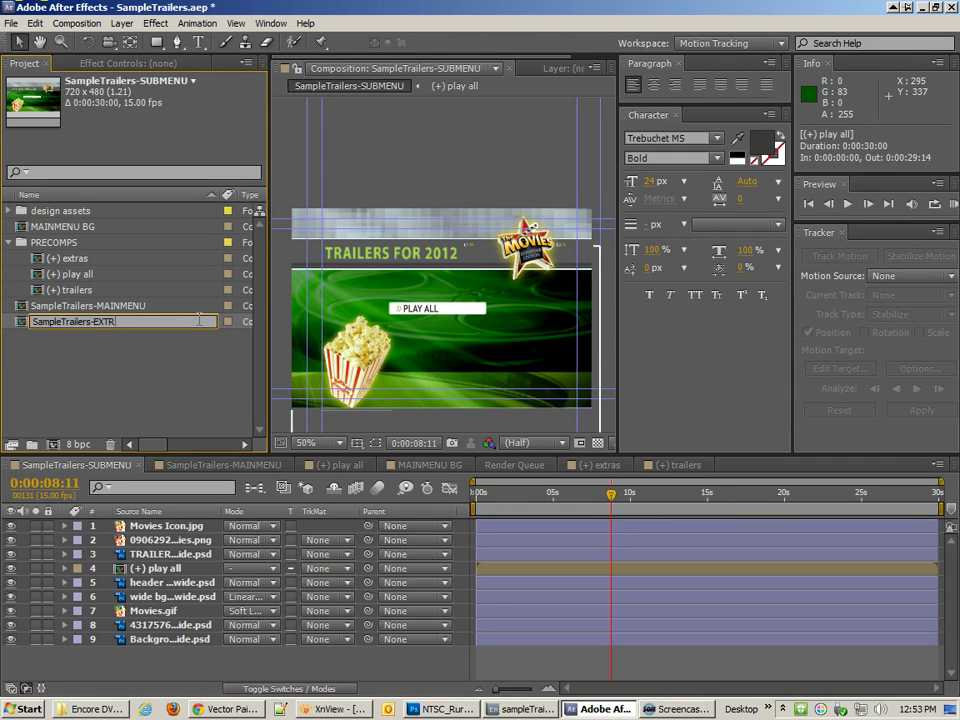
pyautogui.press('Return')
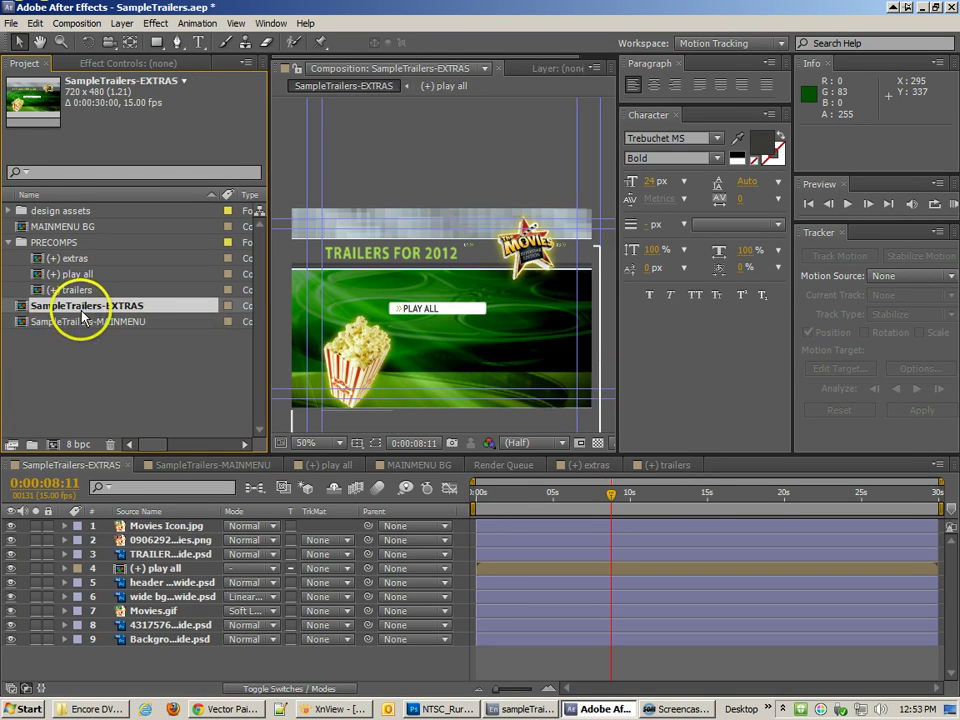
# - Delete the (+) play all button and the popcorn image from the SampleTrailers-EXTRAS composition
pyautogui.click(424, 318)
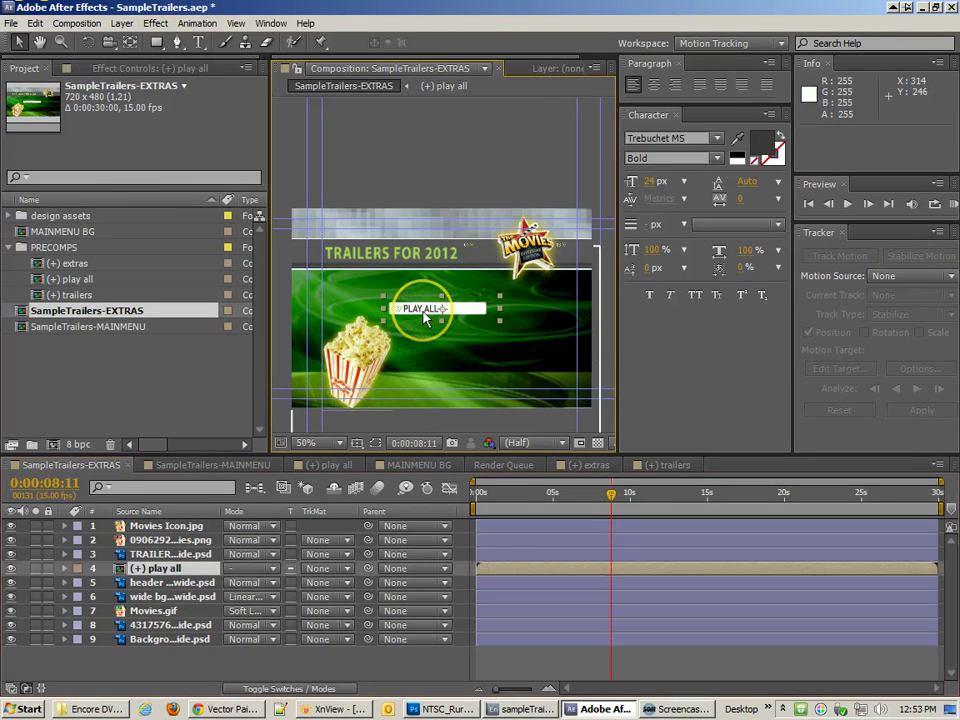
pyautogui.press('Delete')
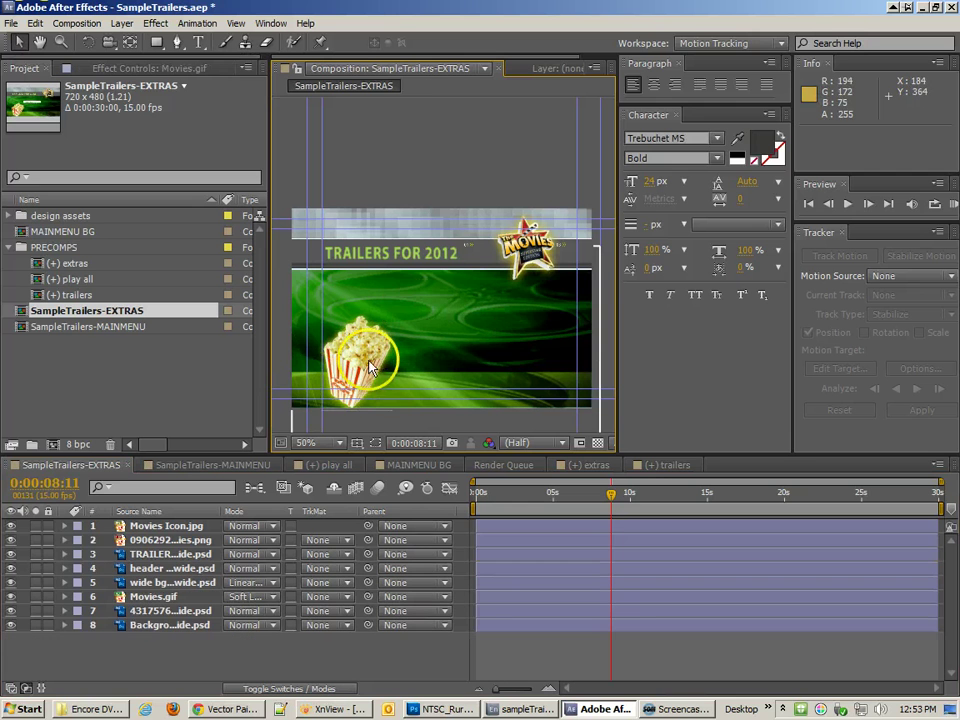
pyautogui.click(355, 358)
pyautogui.press('Delete')
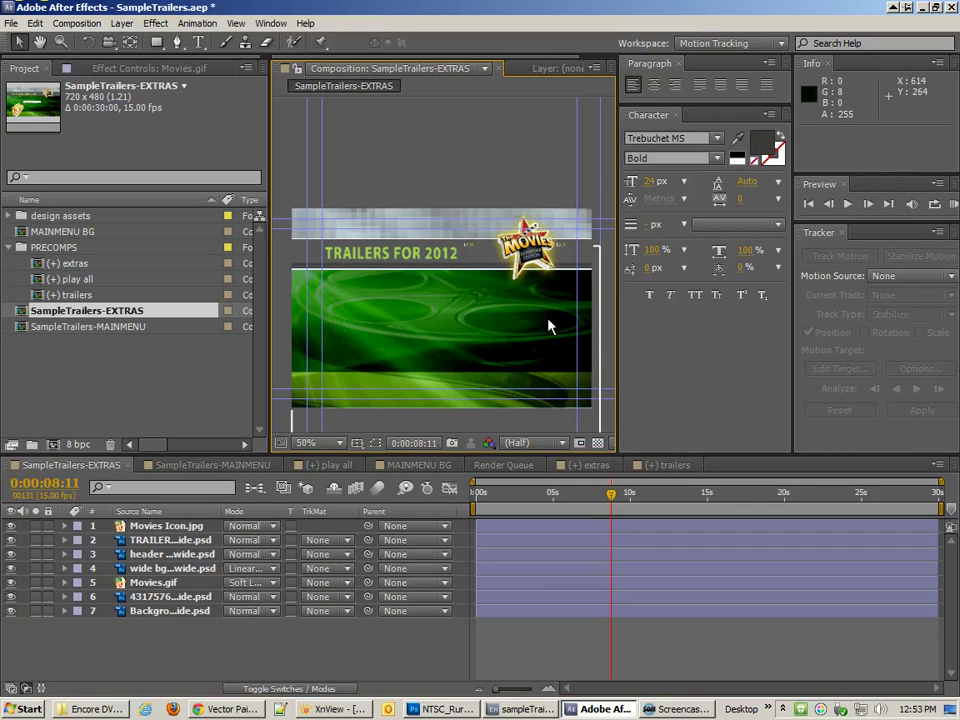
# - Hide the wide bg layer to identify the dark overlay in SampleTrailers-EXTRAS, and delete that layer
pyautogui.click(443, 381)
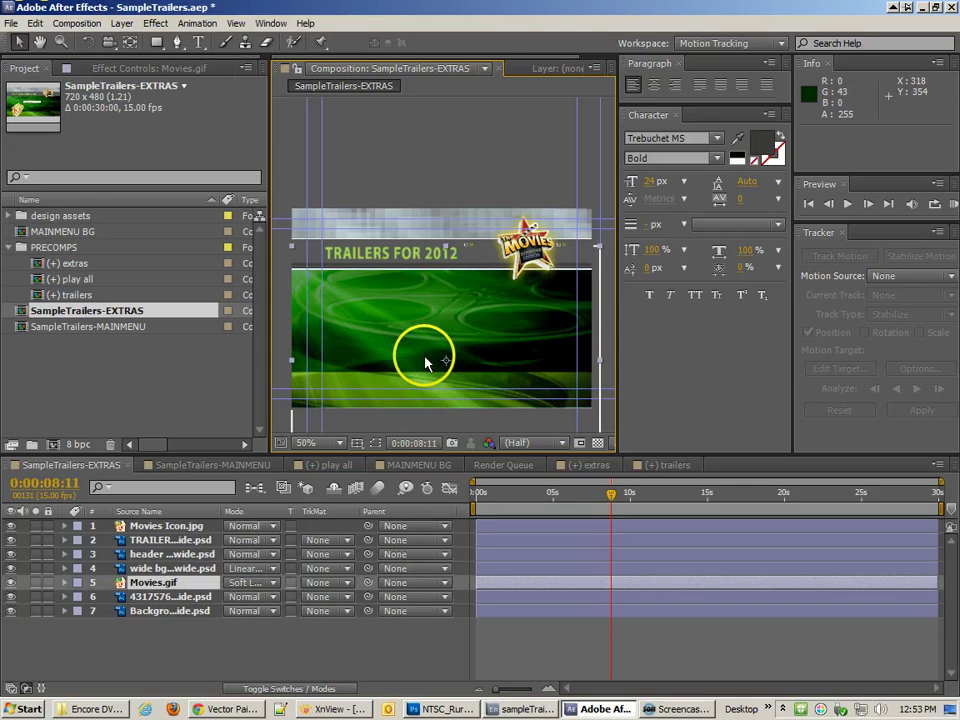
pyautogui.click(12, 568)
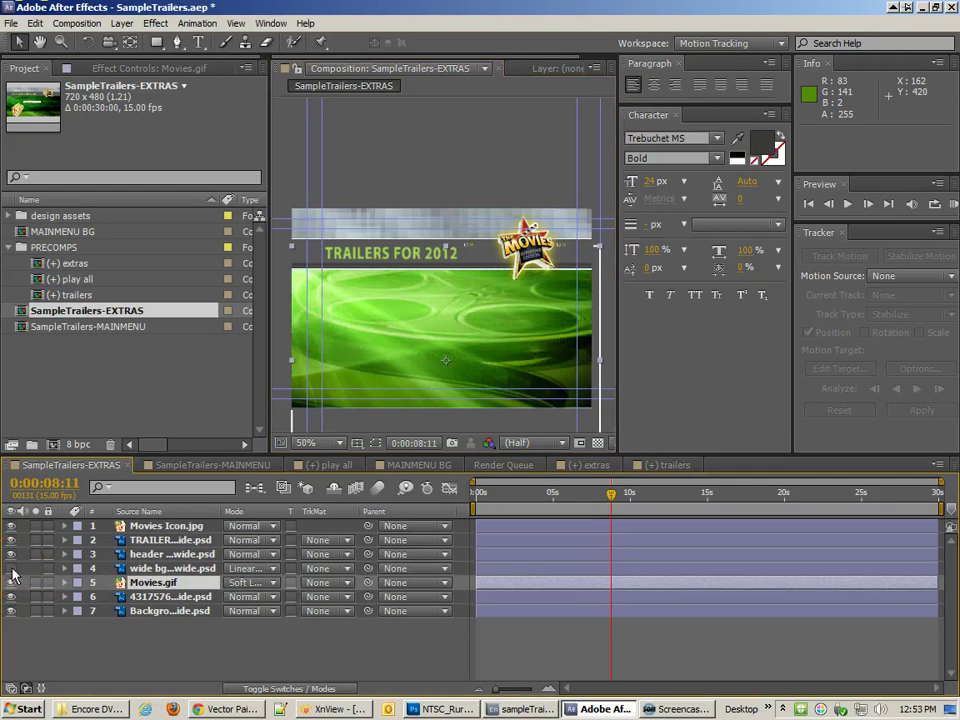
pyautogui.click(168, 568)
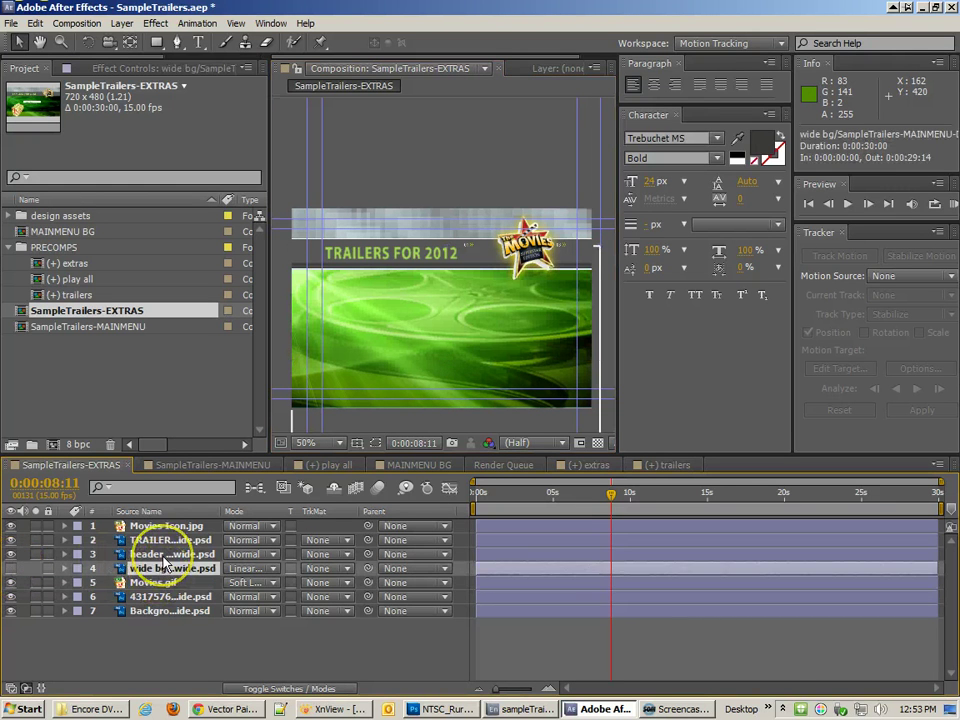
pyautogui.press('Delete')
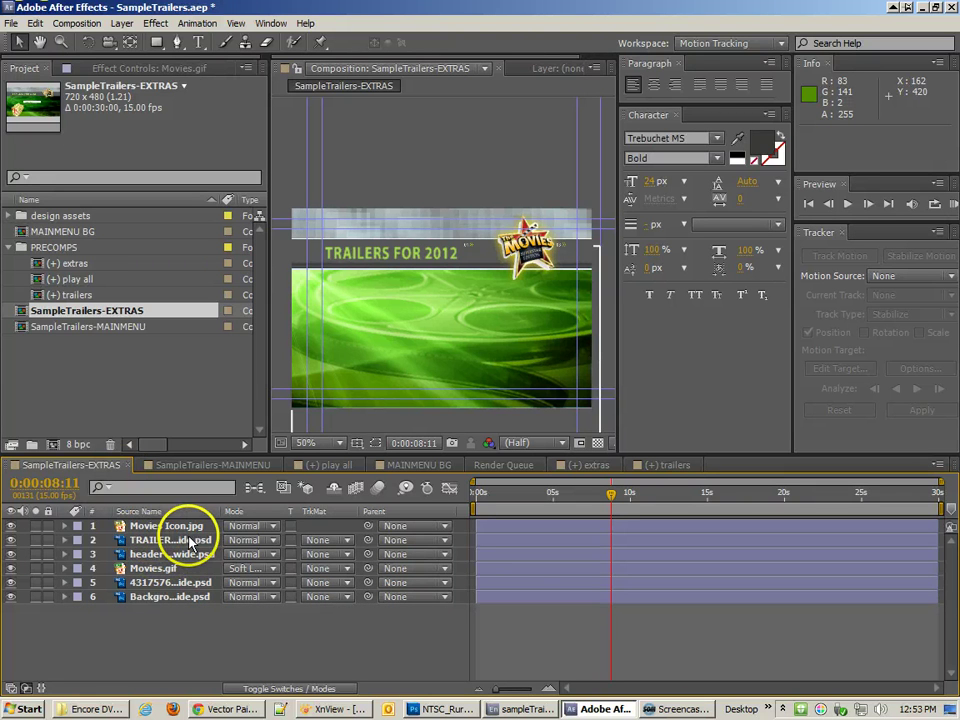
pyautogui.click(180, 531)
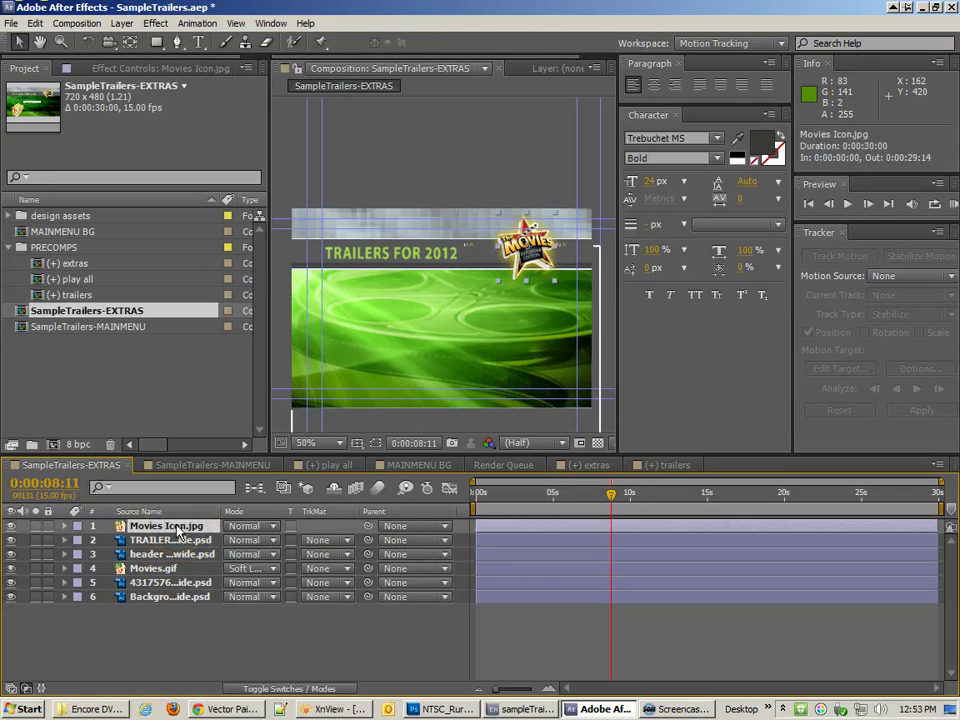
pyautogui.click(180, 554)
pyautogui.click(178, 432)
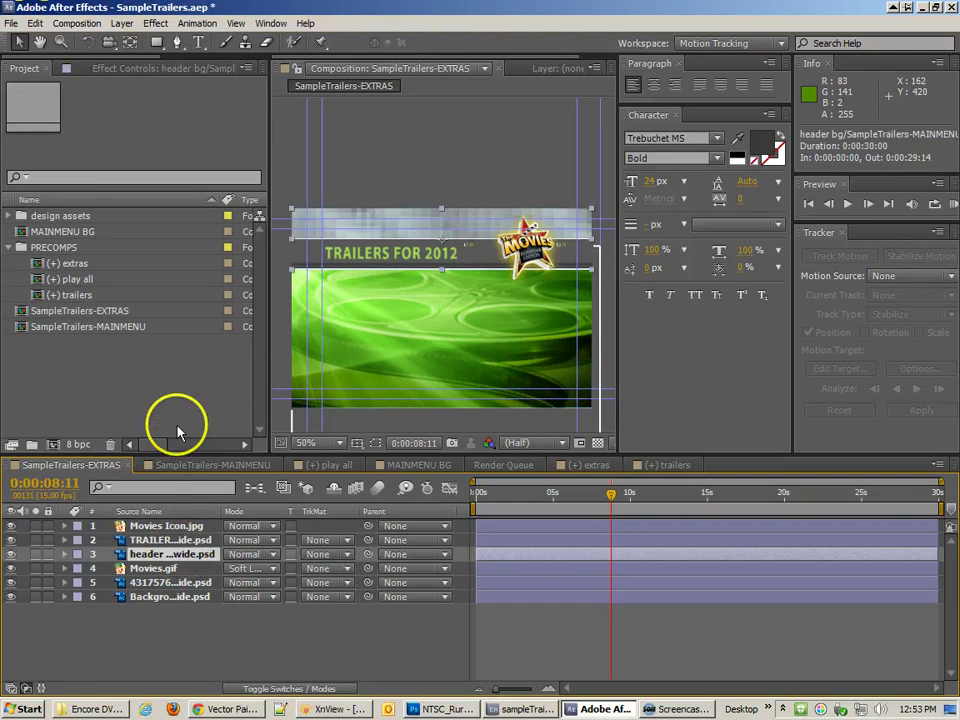
pyautogui.click(178, 409)
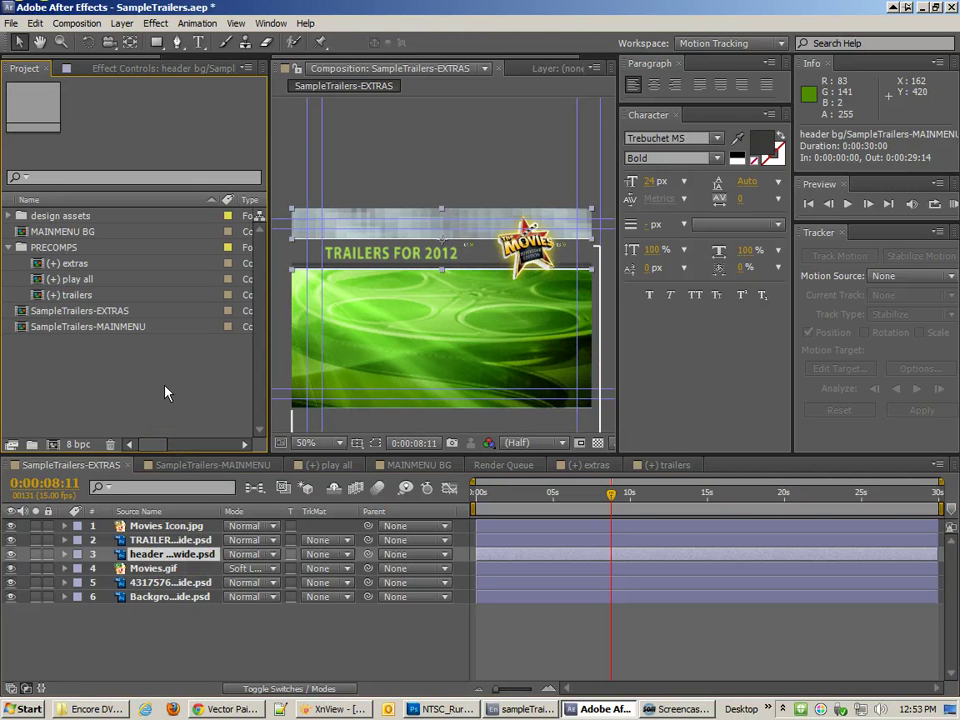
# - Switch to Windows Explorer and open the Encore DVD Project's assests folder
pyautogui.click(157, 712)
pyautogui.click(100, 712)
pyautogui.doubleClick(212, 152)
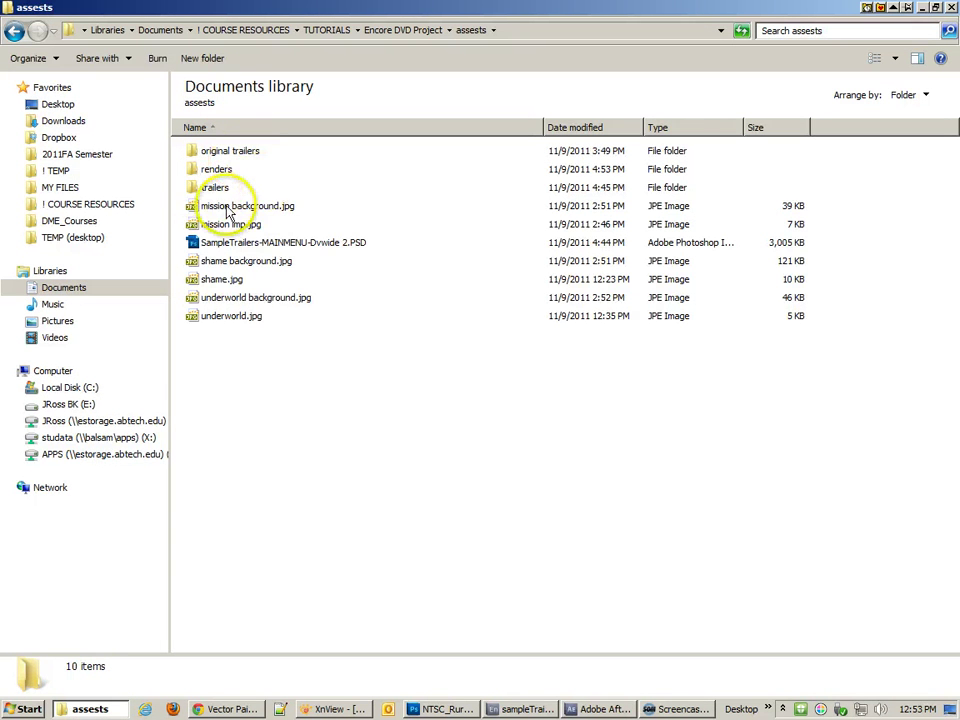
# - Import the six mission, shame and underworld JPG files into the design assets folder in After Effects and expand that folder
pyautogui.click(215, 206)
pyautogui.click(230, 222)
pyautogui.click(220, 206)
pyautogui.keyDown('ctrl'); pyautogui.click(228, 224); pyautogui.keyUp('ctrl')
pyautogui.keyDown('ctrl'); pyautogui.click(222, 262); pyautogui.keyUp('ctrl')
pyautogui.keyDown('ctrl'); pyautogui.click(222, 281); pyautogui.keyUp('ctrl')
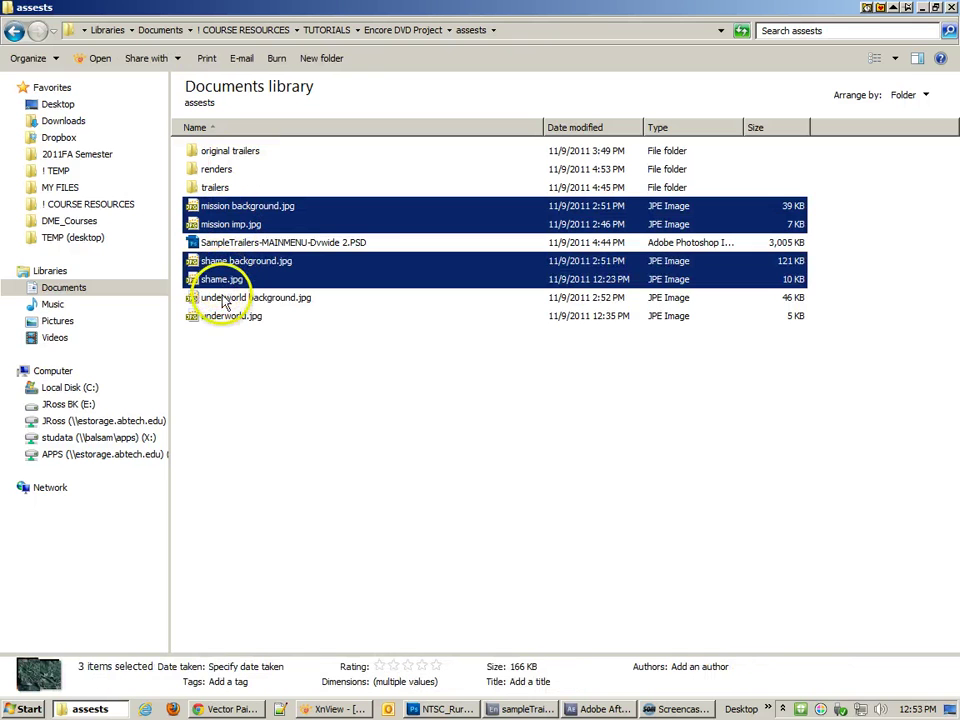
pyautogui.keyDown('ctrl'); pyautogui.click(222, 299); pyautogui.keyUp('ctrl')
pyautogui.keyDown('ctrl'); pyautogui.click(218, 316); pyautogui.keyUp('ctrl')
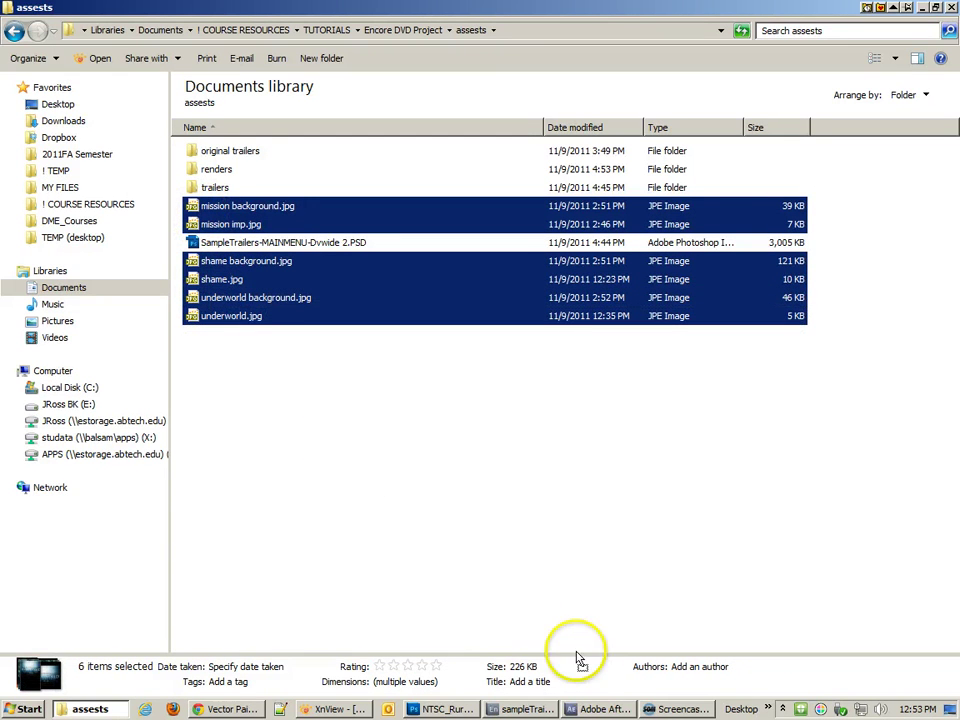
pyautogui.moveTo(600, 712); pyautogui.dragTo(45, 216)
pyautogui.click(12, 217)
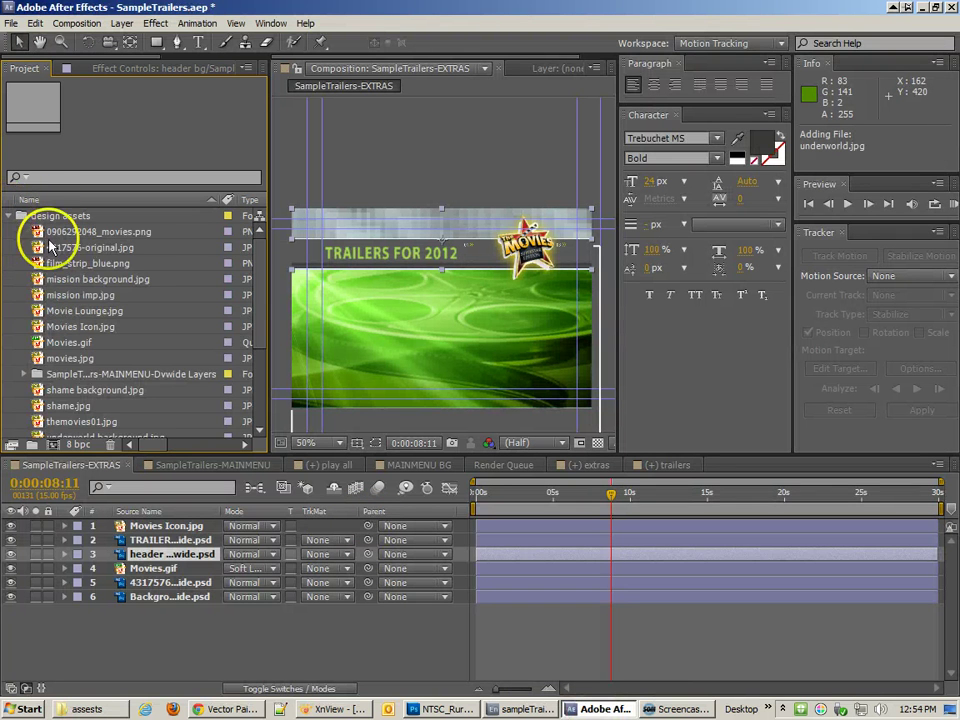
# - Preview the imported mission background.jpg, mission imp.jpg and shame.jpg images in the project
pyautogui.click(86, 279)
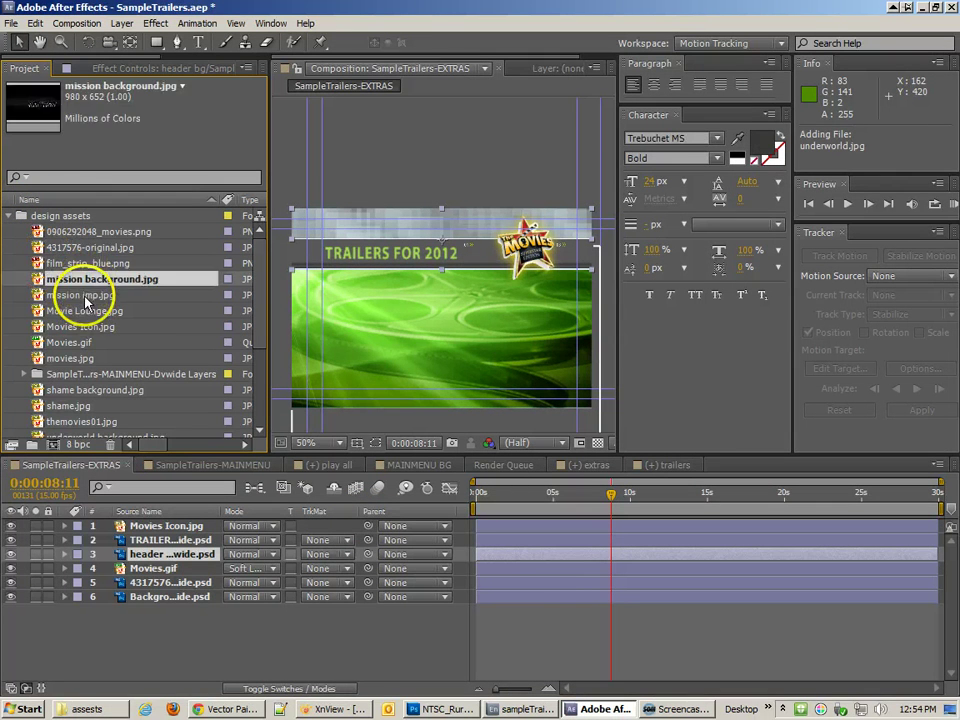
pyautogui.click(86, 295)
pyautogui.click(86, 279)
pyautogui.click(86, 295)
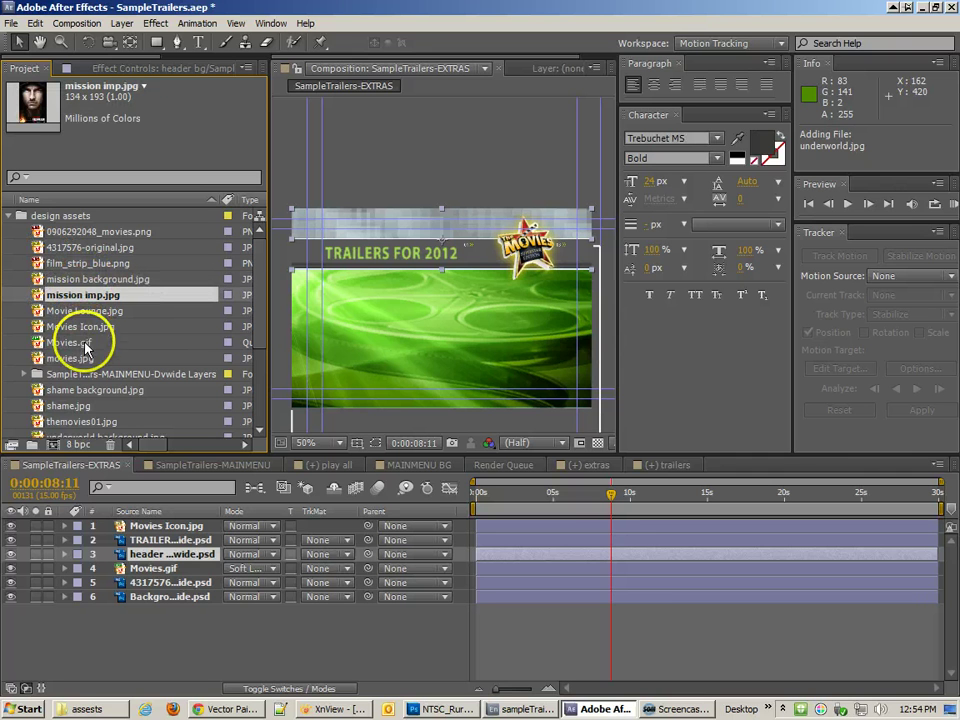
pyautogui.click(78, 407)
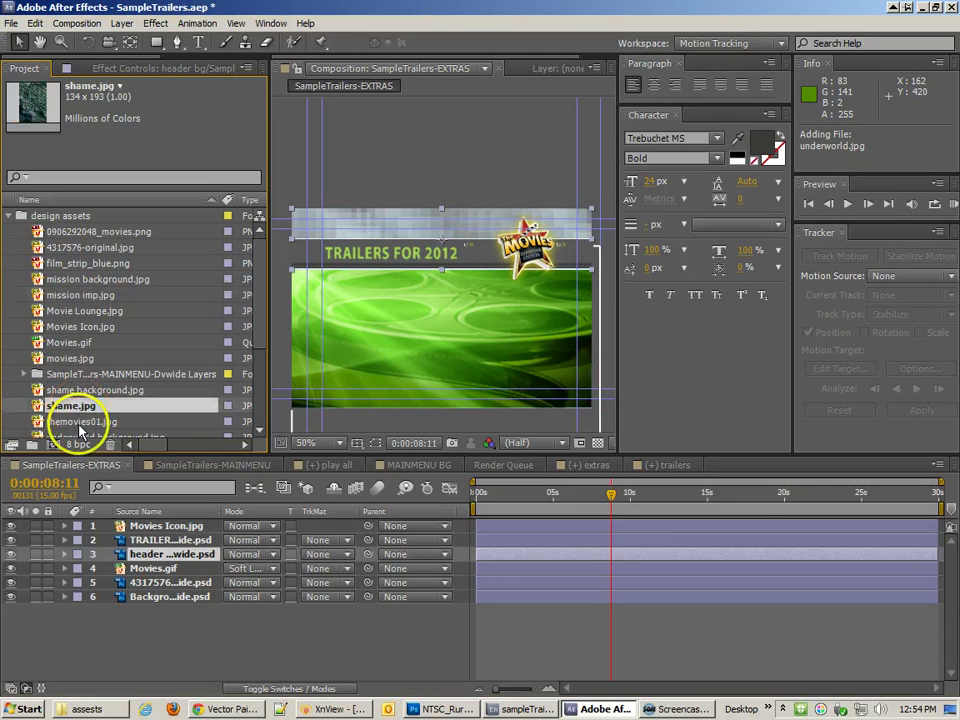
# - Preview the shame background.jpg, mission background.jpg, underworld background.jpg and underworld.jpg images among the imported design assets
pyautogui.click(80, 390)
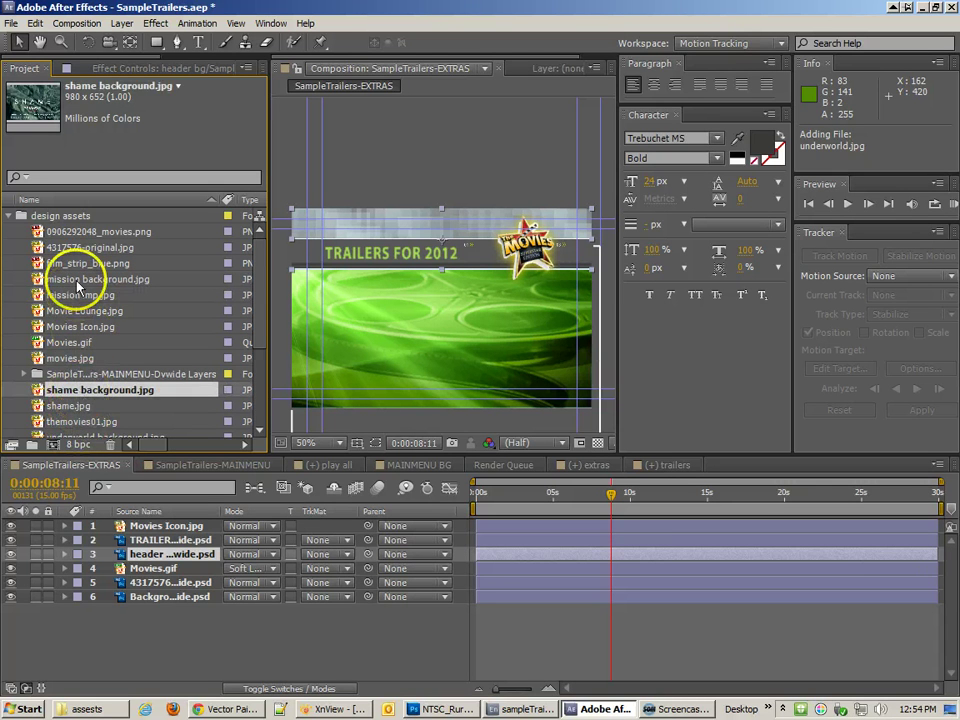
pyautogui.click(78, 280)
pyautogui.scroll(-3, 70, 300)
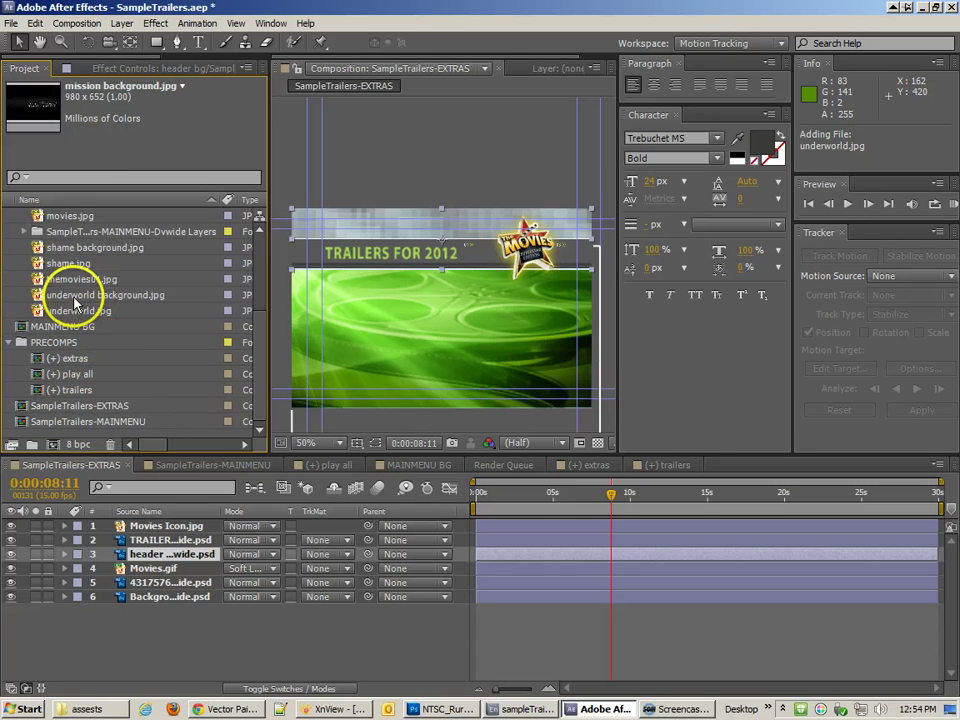
pyautogui.click(76, 299)
pyautogui.click(74, 311)
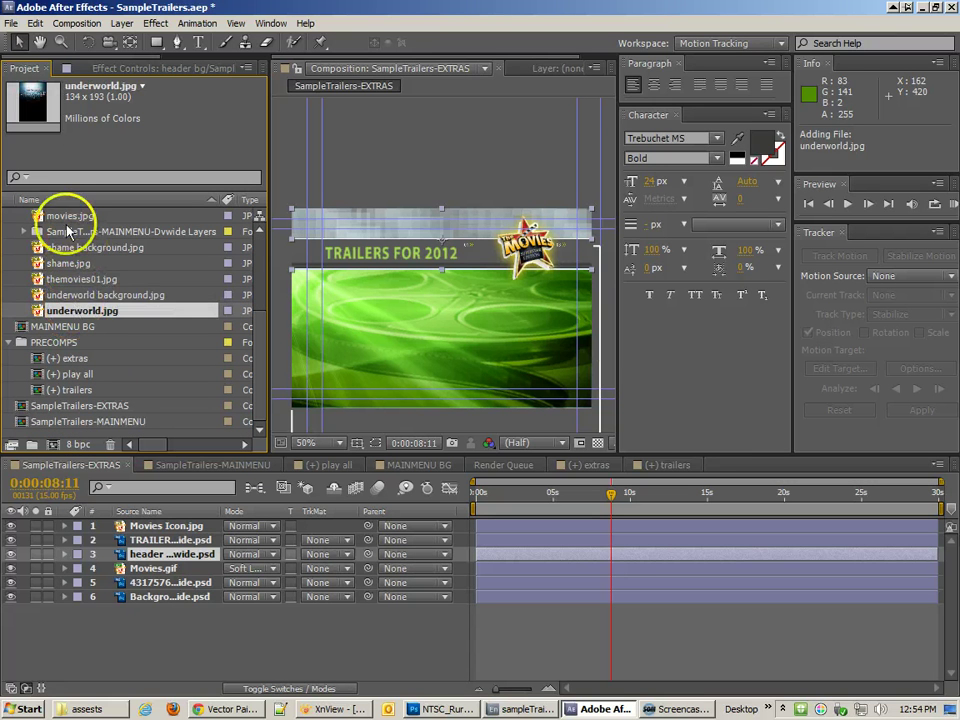
pyautogui.click(66, 216)
pyautogui.click(66, 263)
pyautogui.click(69, 250)
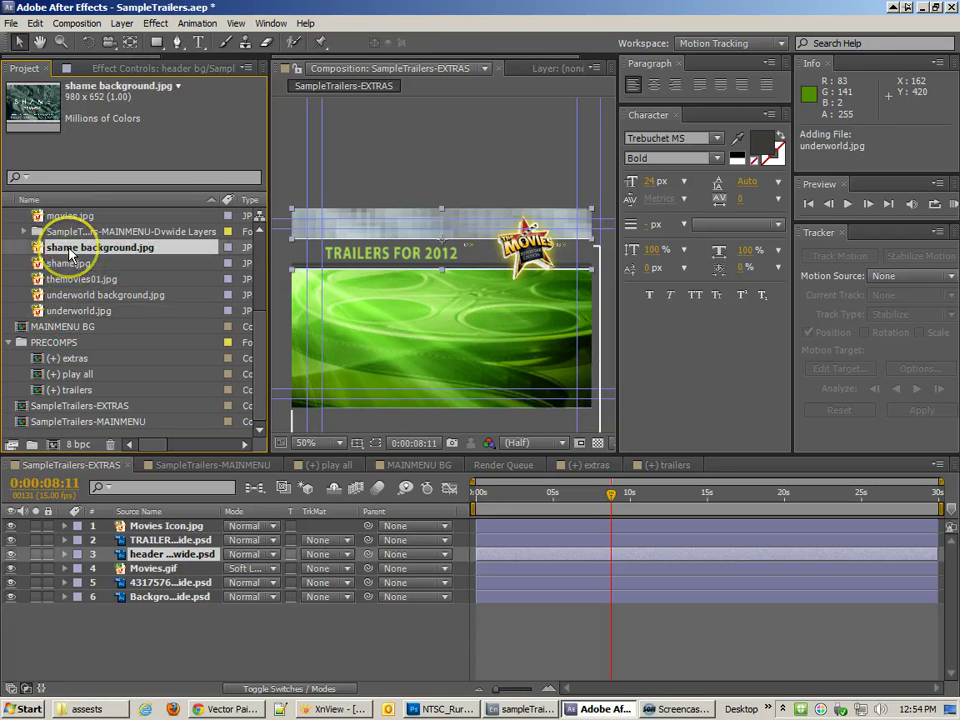
# - Add shame background.jpg to the SampleTrailers-EXTRAS composition and place its layer directly below Movies.gif
pyautogui.moveTo(36, 248); pyautogui.dragTo(309, 325)
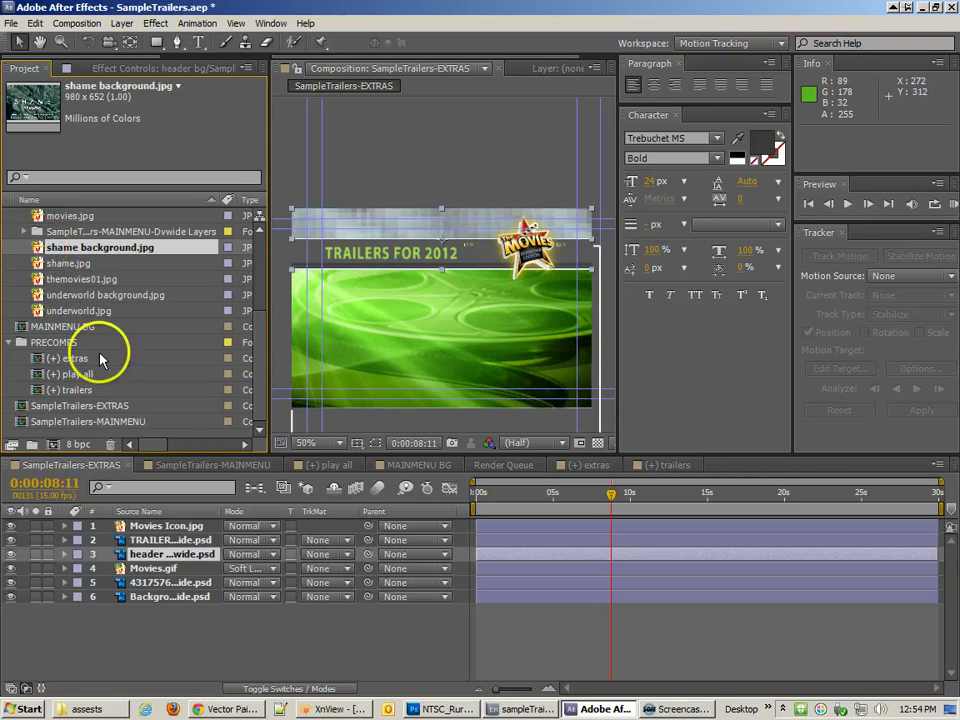
pyautogui.moveTo(193, 638); pyautogui.dragTo(443, 330)
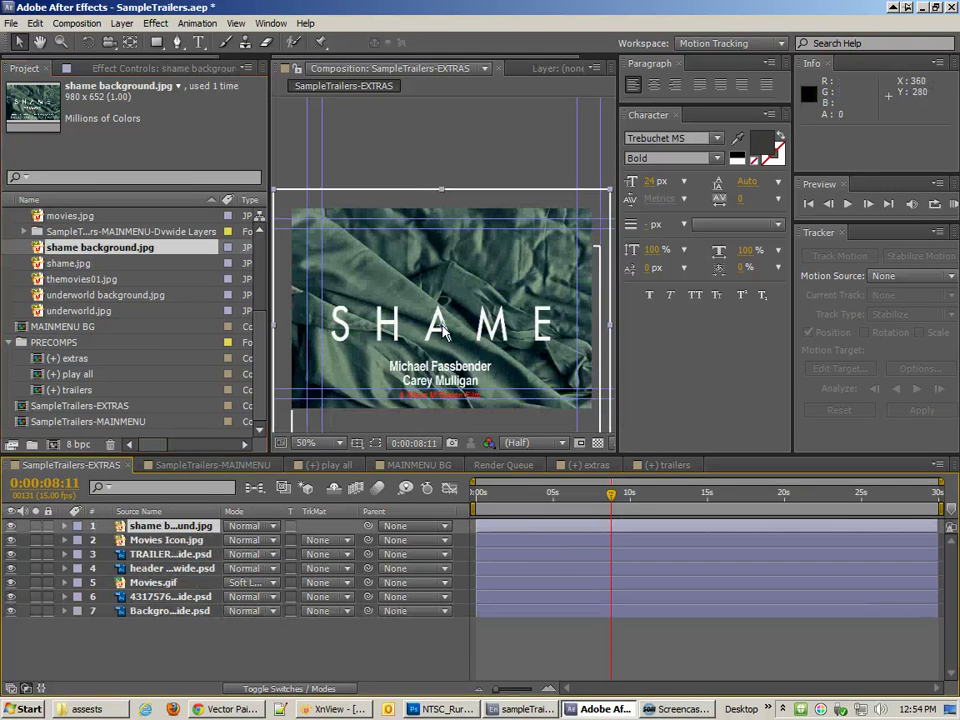
pyautogui.moveTo(138, 528); pyautogui.dragTo(152, 594)
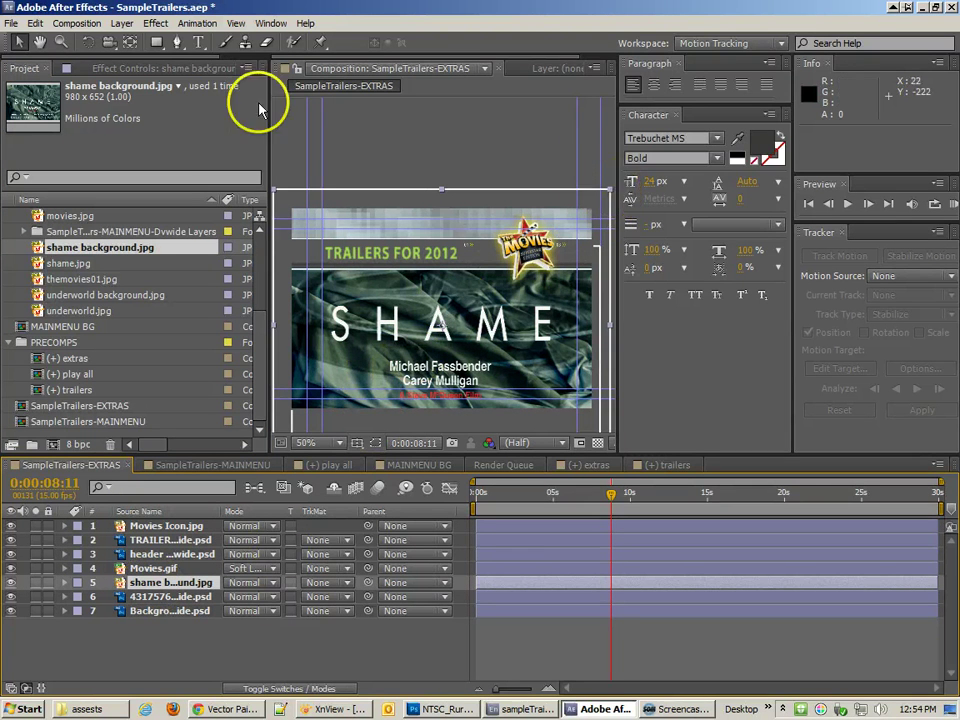
# - Try rotating the shame background layer with the Rotation tool, ending at about 1.8°
pyautogui.click(88, 41)
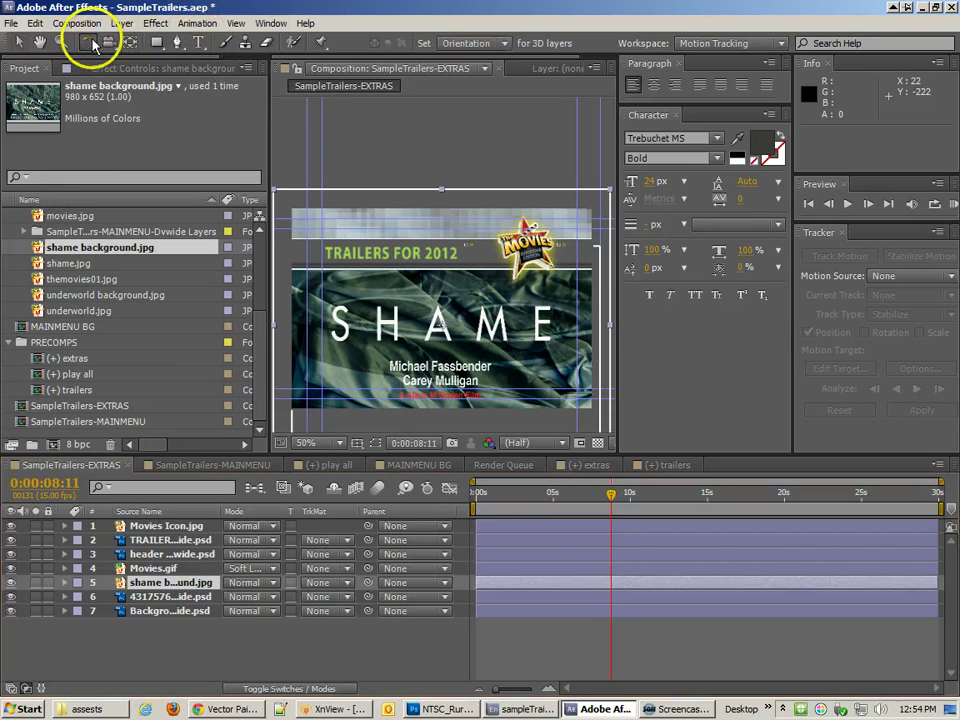
pyautogui.moveTo(512, 197); pyautogui.dragTo(507, 187)
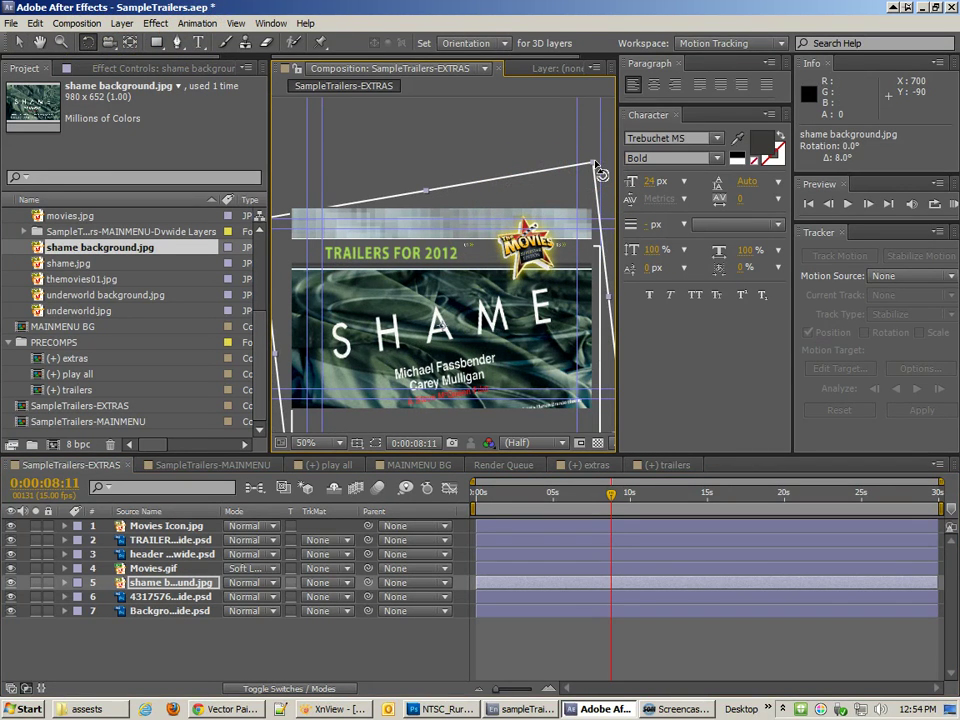
pyautogui.moveTo(588, 177); pyautogui.dragTo(500, 320)
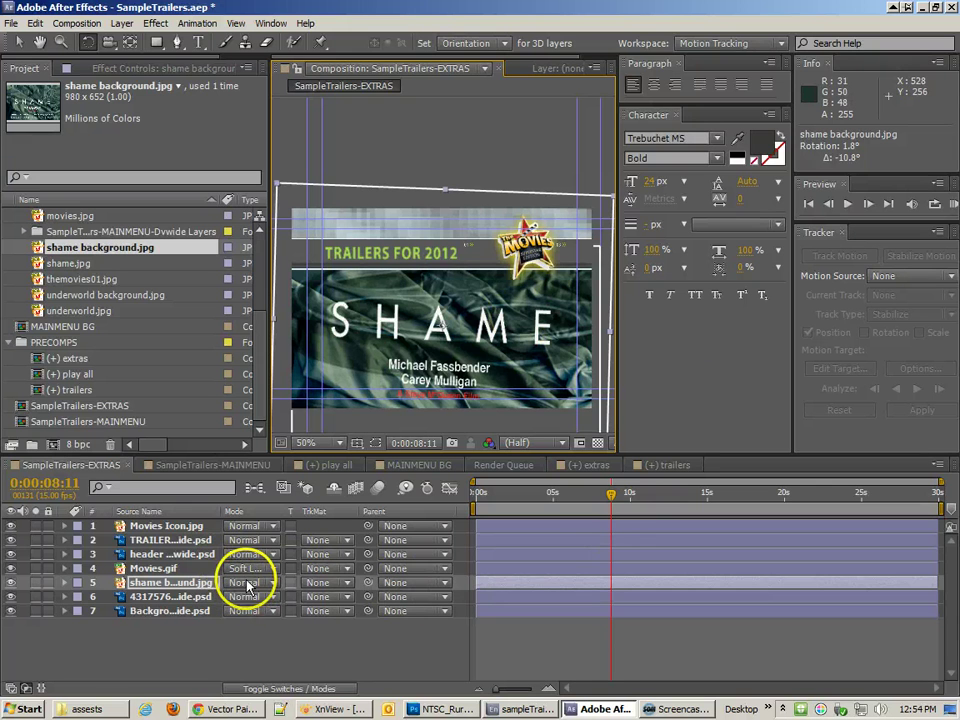
# - Lower the shame background layer's opacity to 44% and check it against the green 4317576 layer by toggling that layer's visibility
pyautogui.press('t')
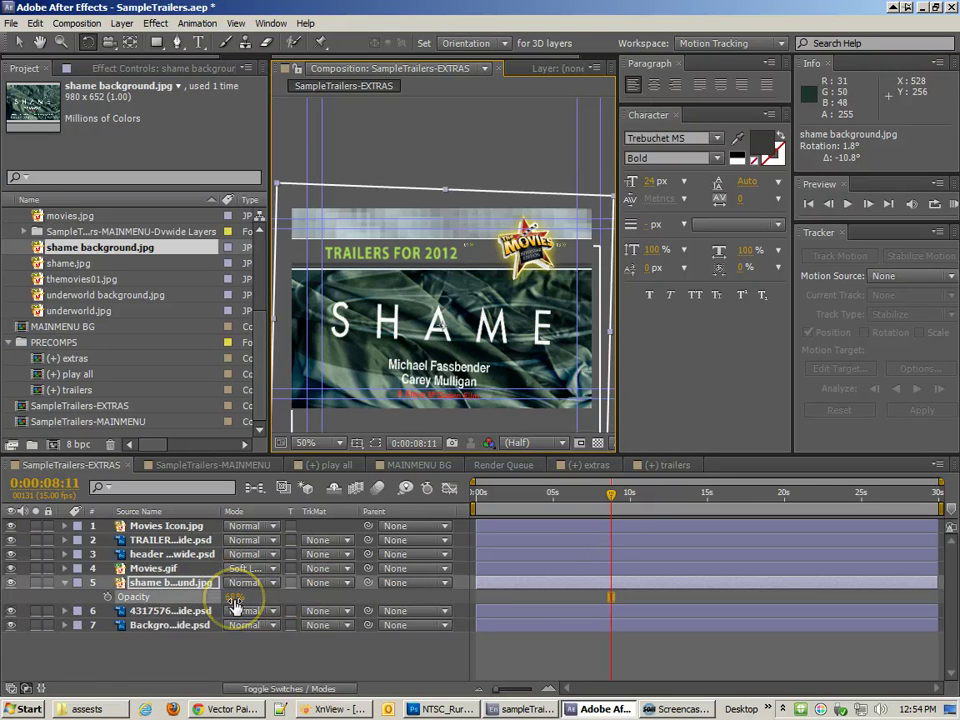
pyautogui.moveTo(200, 605); pyautogui.dragTo(220, 603)
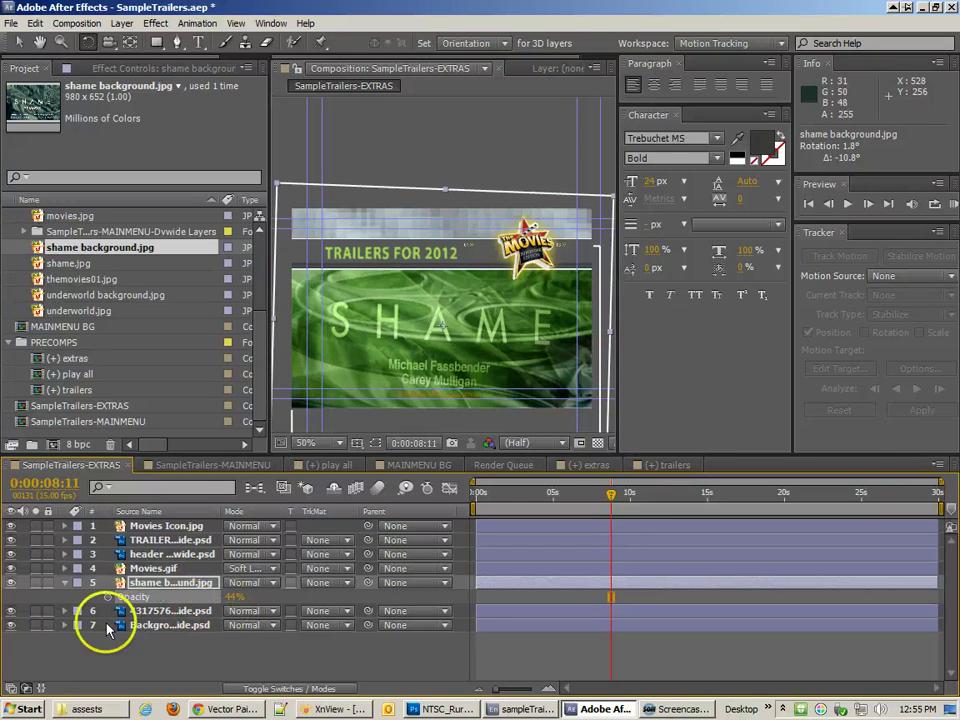
pyautogui.click(12, 611)
pyautogui.click(12, 611)
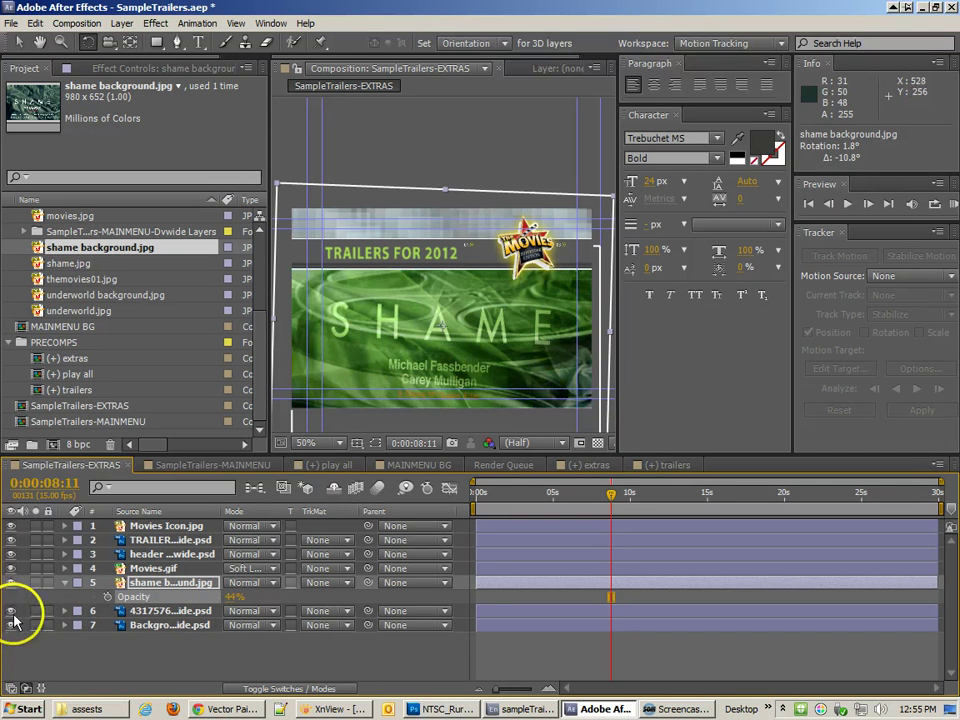
# - Inspect the 4317576 and shame background layers individually, hide Movies.gif, and return to the SampleTrailers-EXTRAS composition view
pyautogui.click(157, 612)
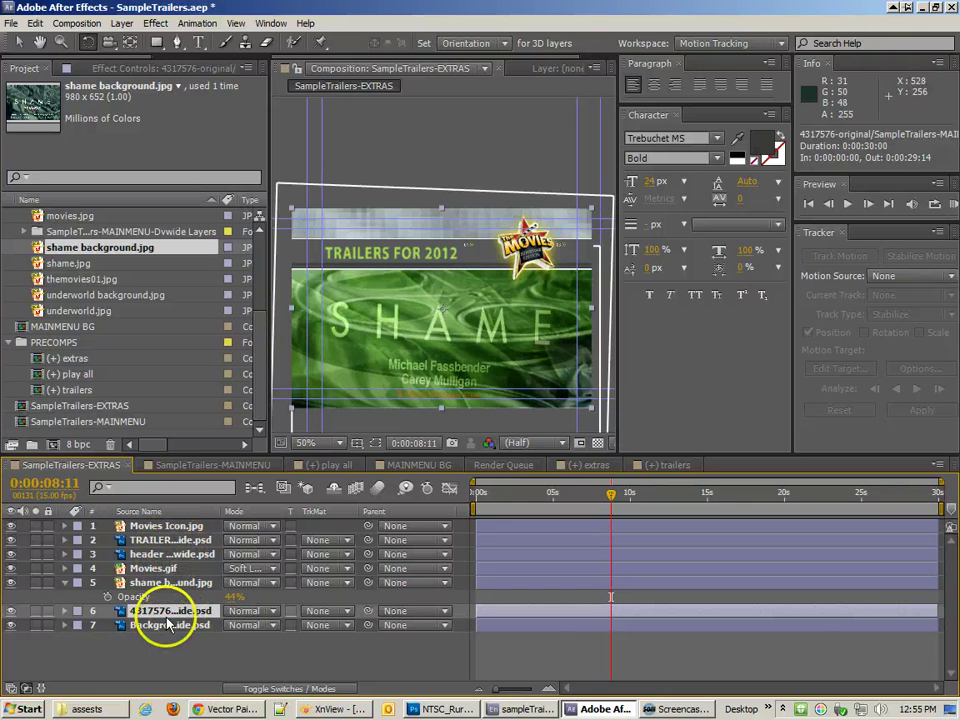
pyautogui.doubleClick(176, 617)
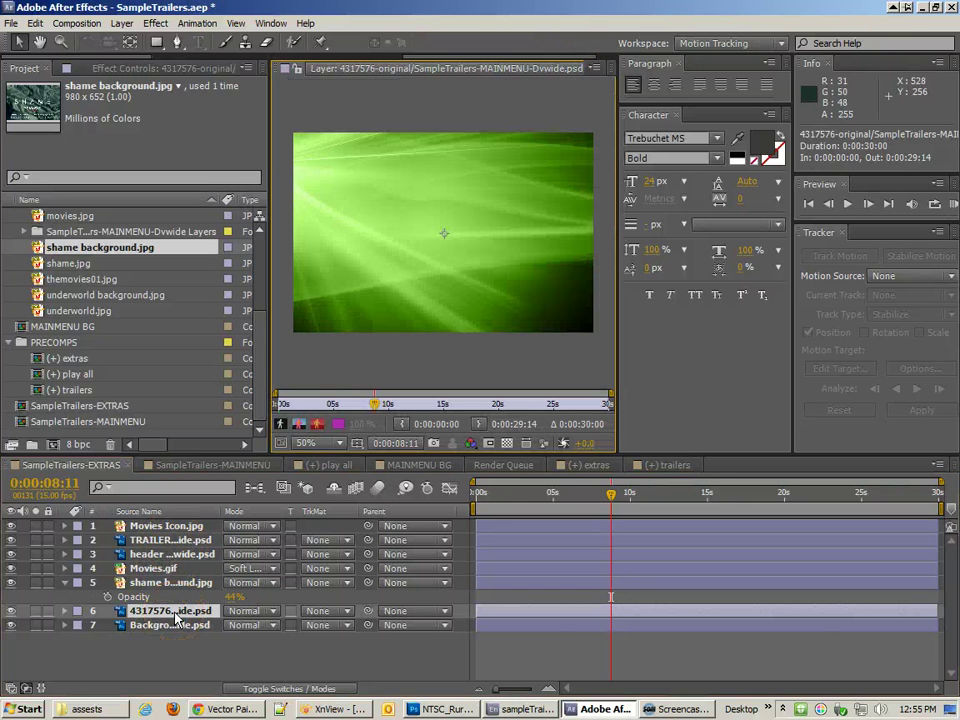
pyautogui.doubleClick(165, 588)
pyautogui.click(140, 568)
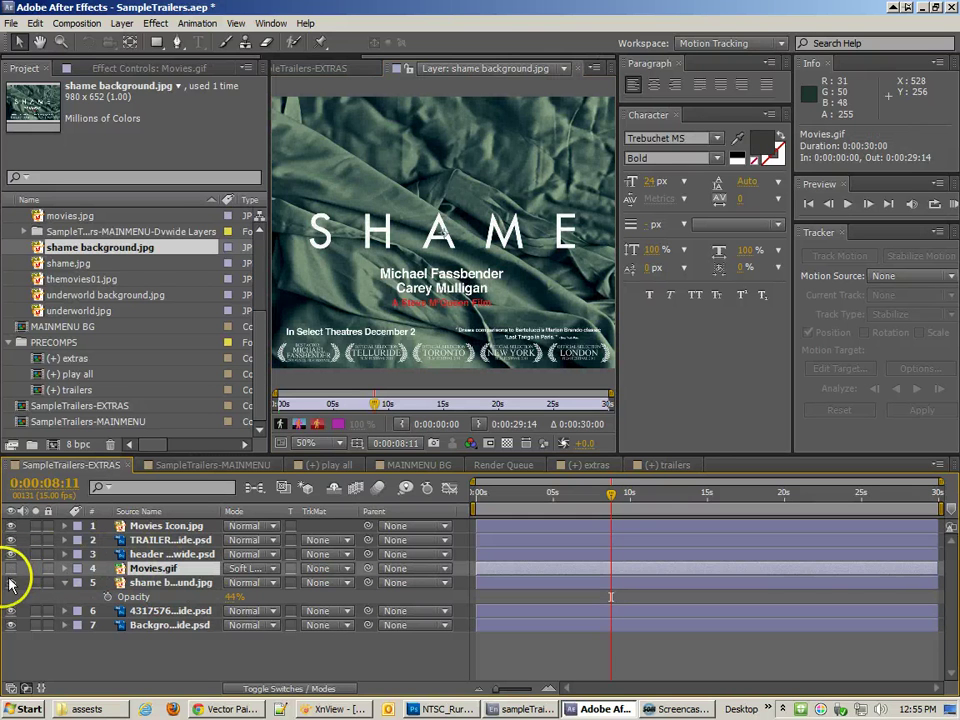
pyautogui.click(310, 69)
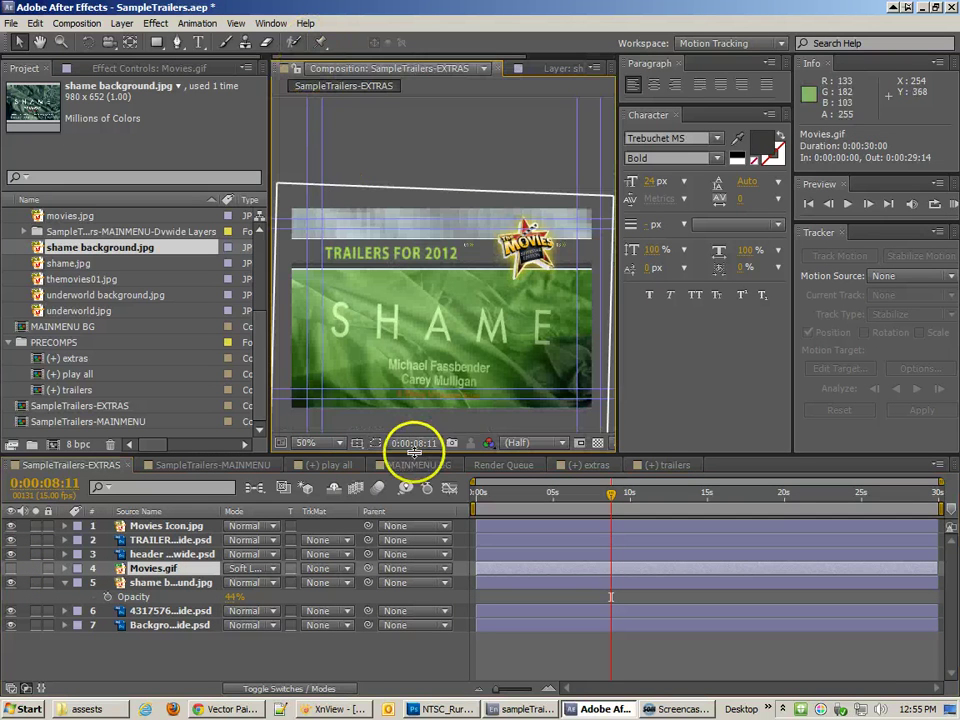
# - Shift the shame background layer slightly to about 370.5, 282, compare the picture with and without Movies.gif, and delete the Movies.gif layer
pyautogui.click(497, 343)
pyautogui.moveTo(497, 343)
pyautogui.mouseDown()
pyautogui.moveTo(497, 328)
pyautogui.moveTo(507, 330)
pyautogui.mouseUp()
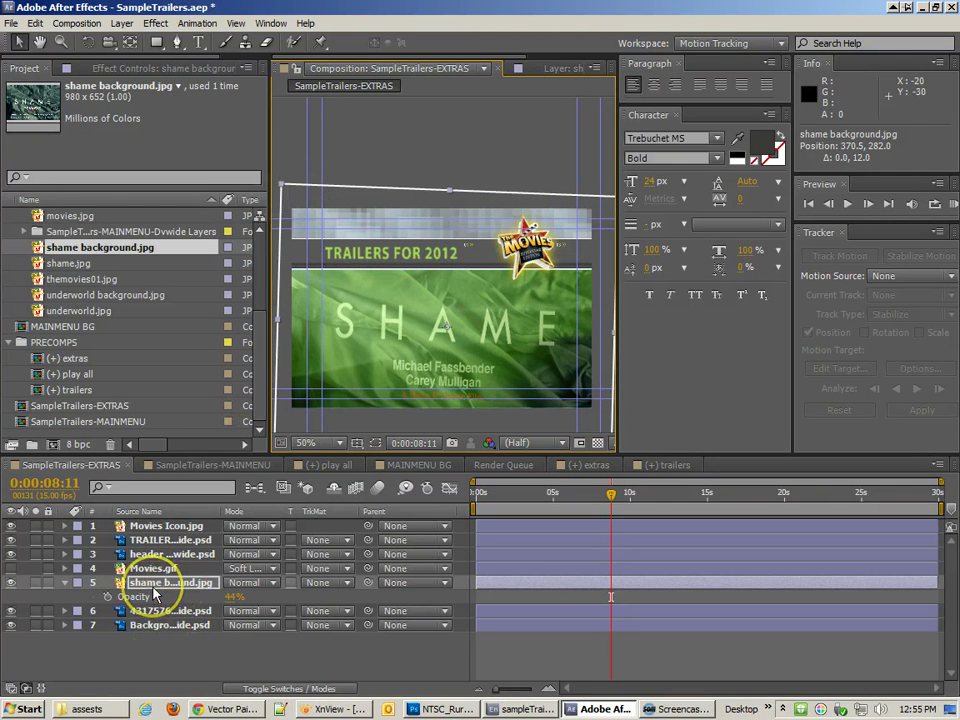
pyautogui.click(11, 568)
pyautogui.click(11, 568)
pyautogui.click(155, 567)
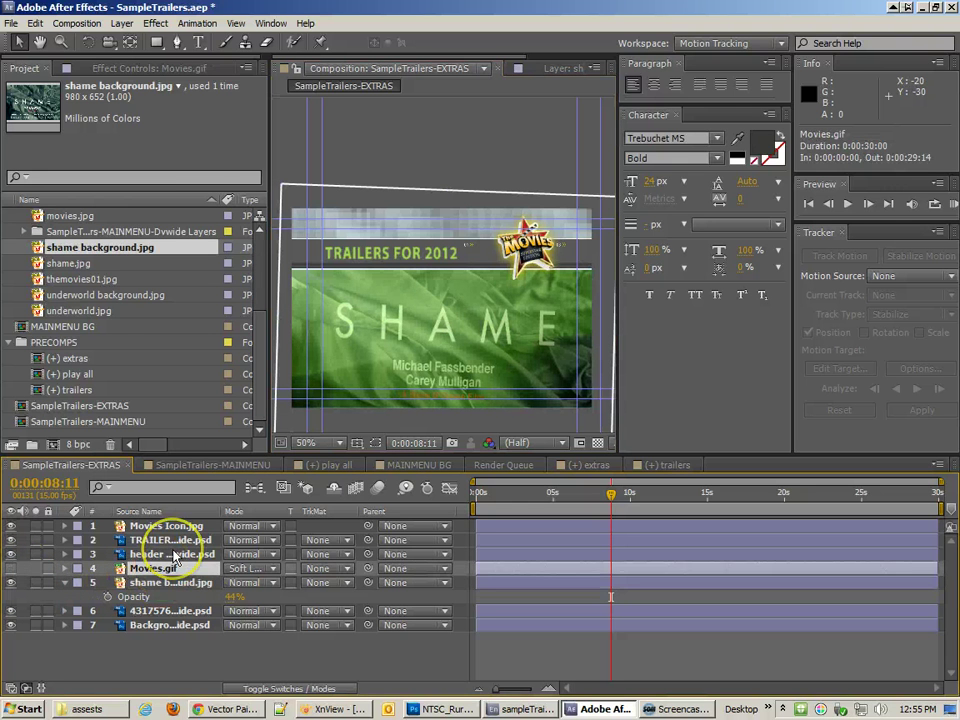
pyautogui.press('Delete')
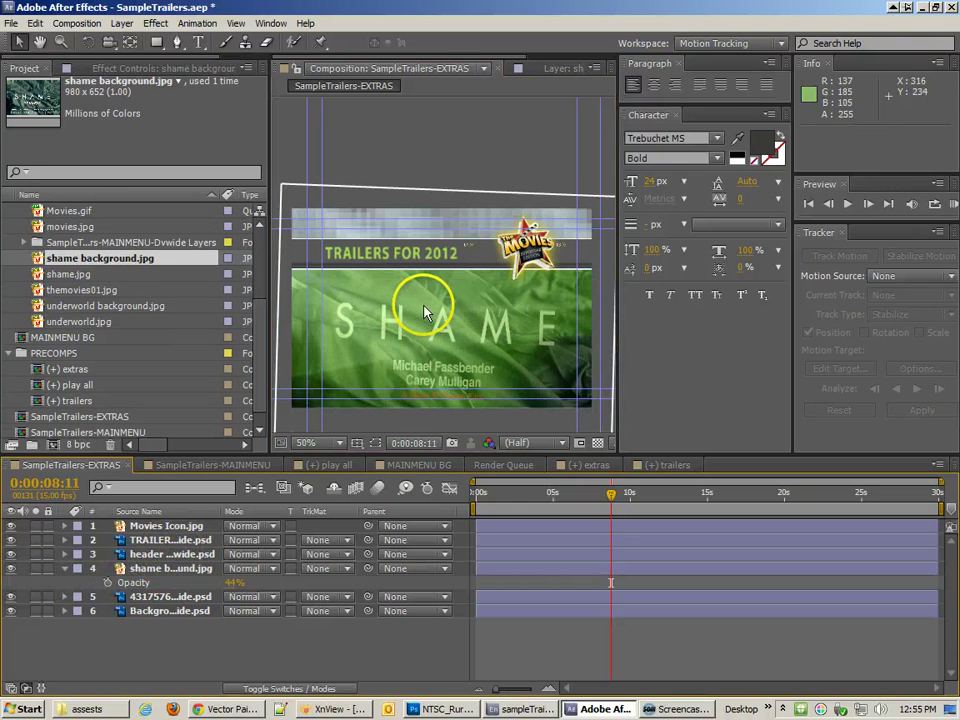
# - Set the shame background layer's rotation to 0° and fit the layer to the composition size
pyautogui.click(360, 228)
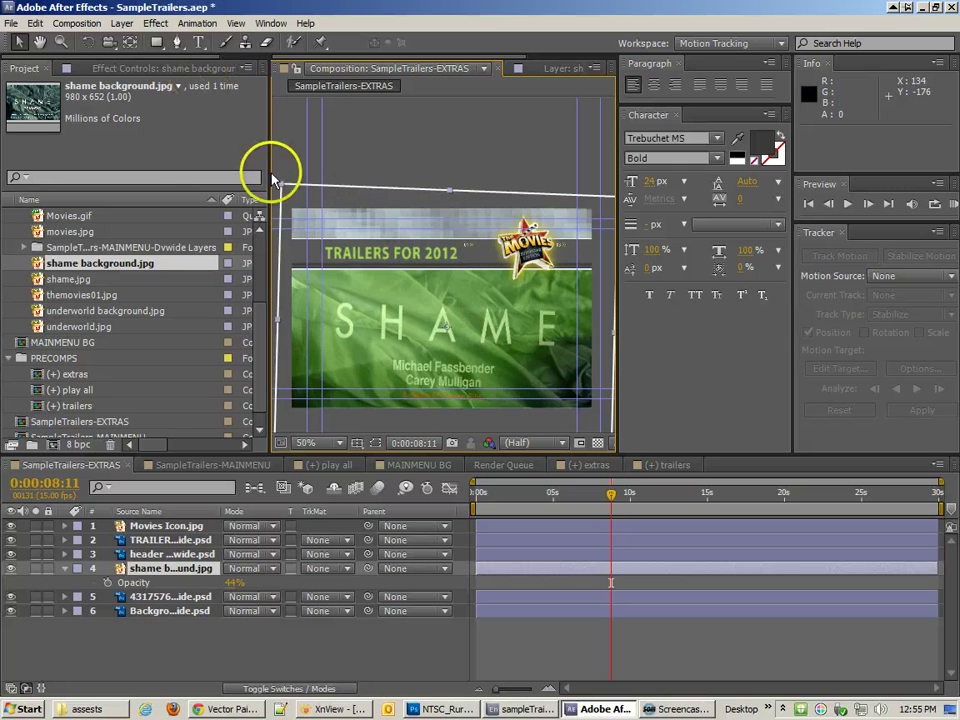
pyautogui.press('r')
pyautogui.click(251, 582)
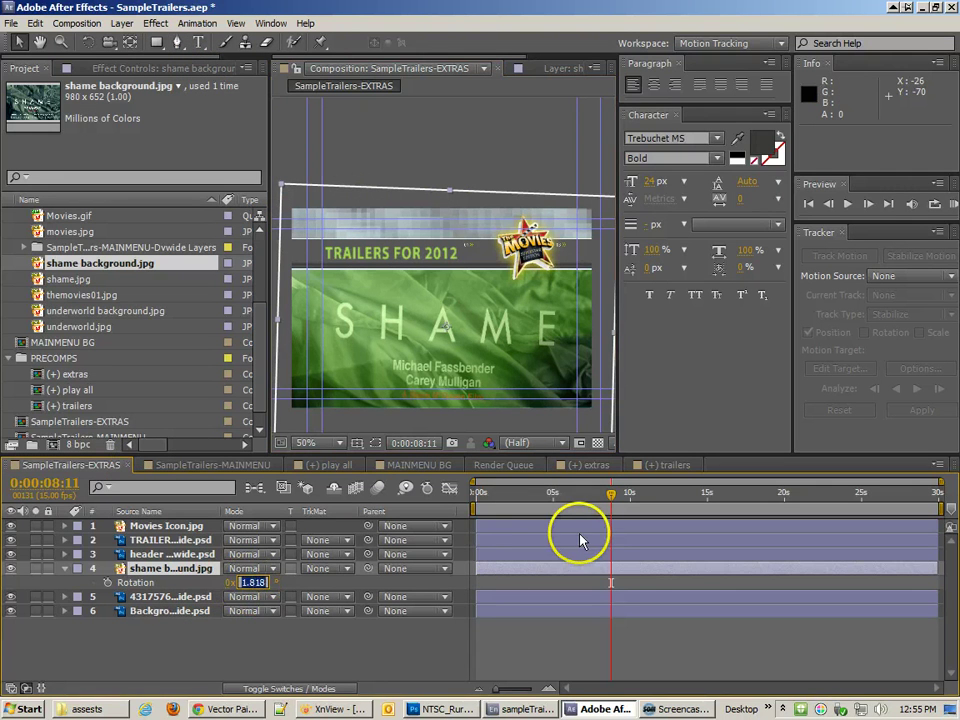
pyautogui.write('0')
pyautogui.press('Return')
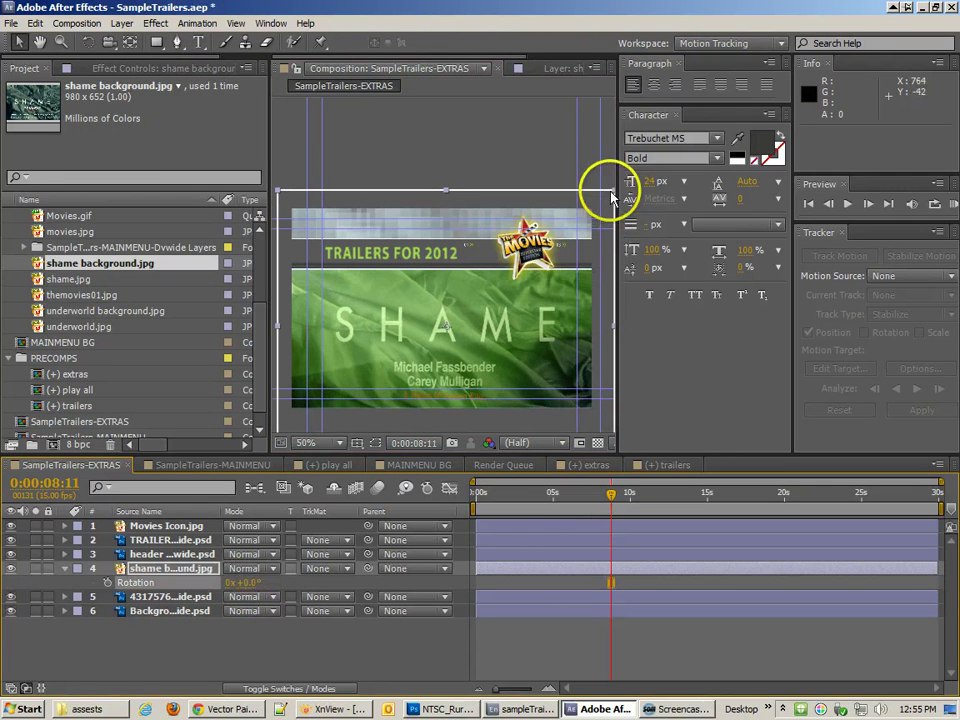
pyautogui.hotkey('ctrl', 'alt', 'f')
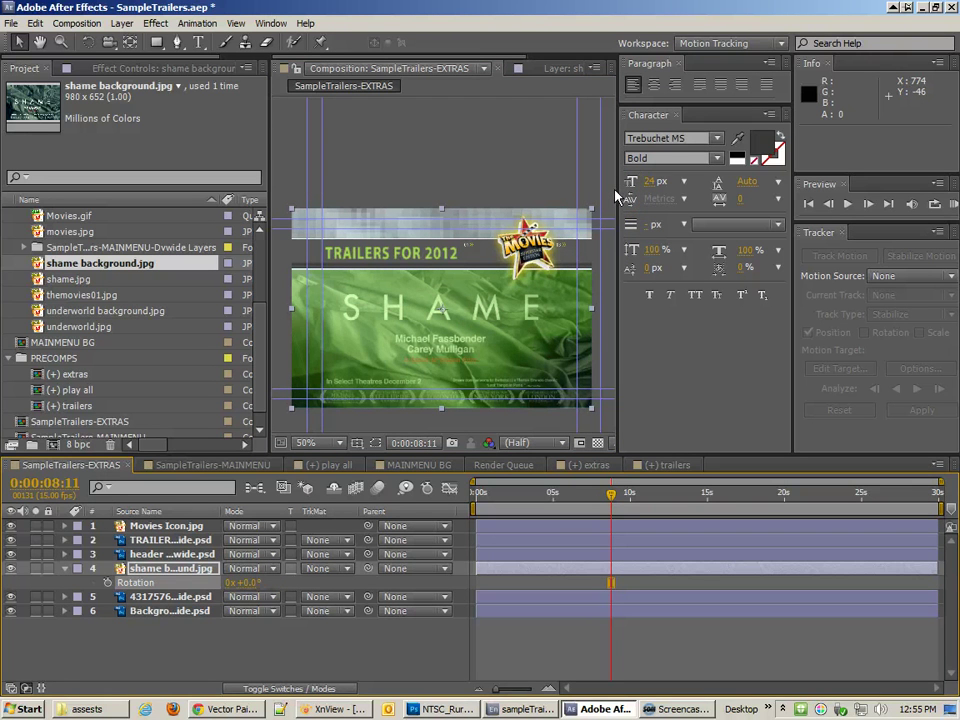
pyautogui.click(502, 172)
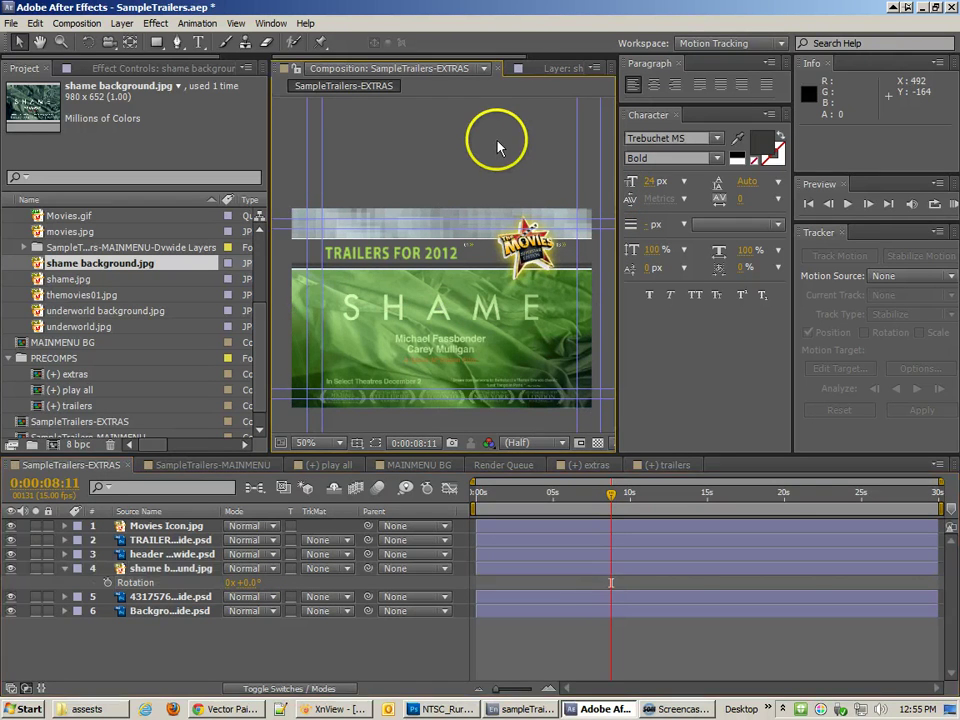
pyautogui.click(507, 333)
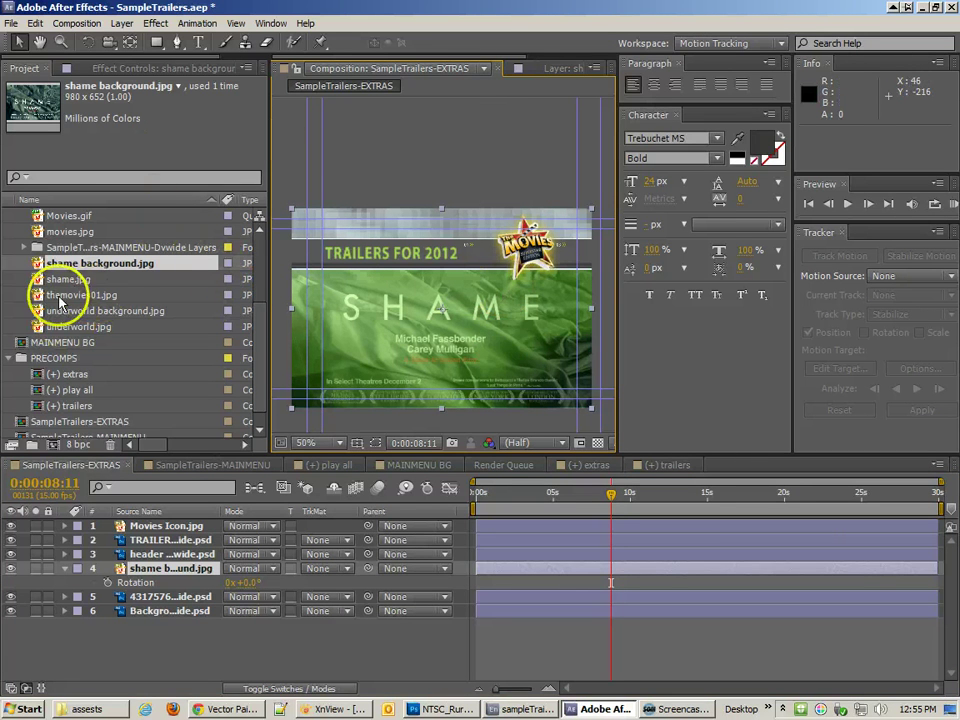
# - Place the shame.jpg poster at the left of the green area and add the text SHAME beside it
pyautogui.moveTo(43, 281); pyautogui.dragTo(352, 325)
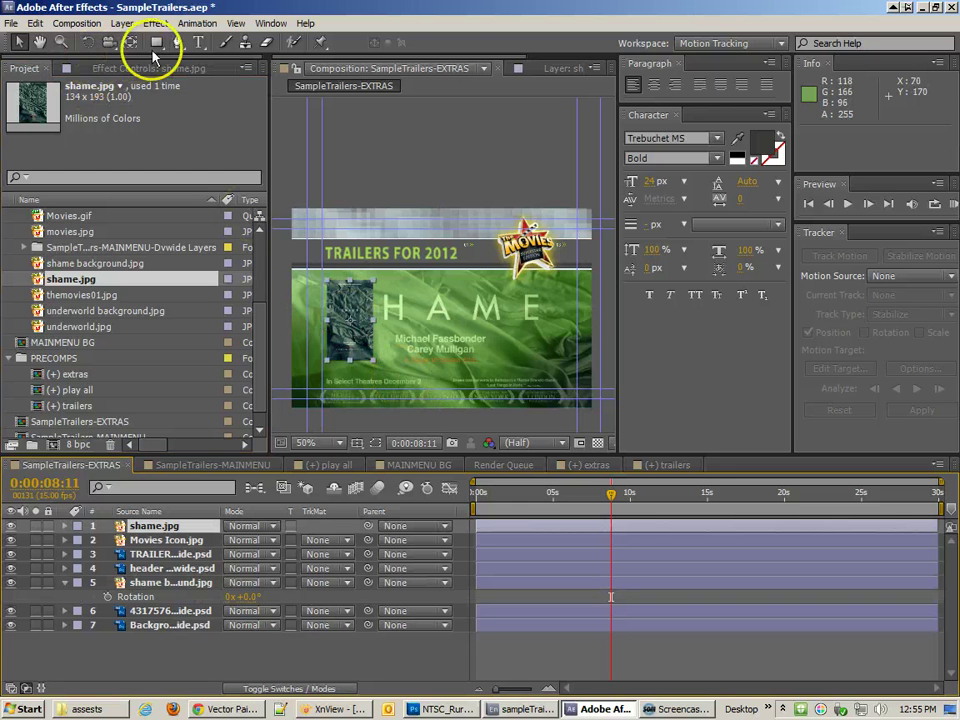
pyautogui.click(198, 42)
pyautogui.click(395, 305)
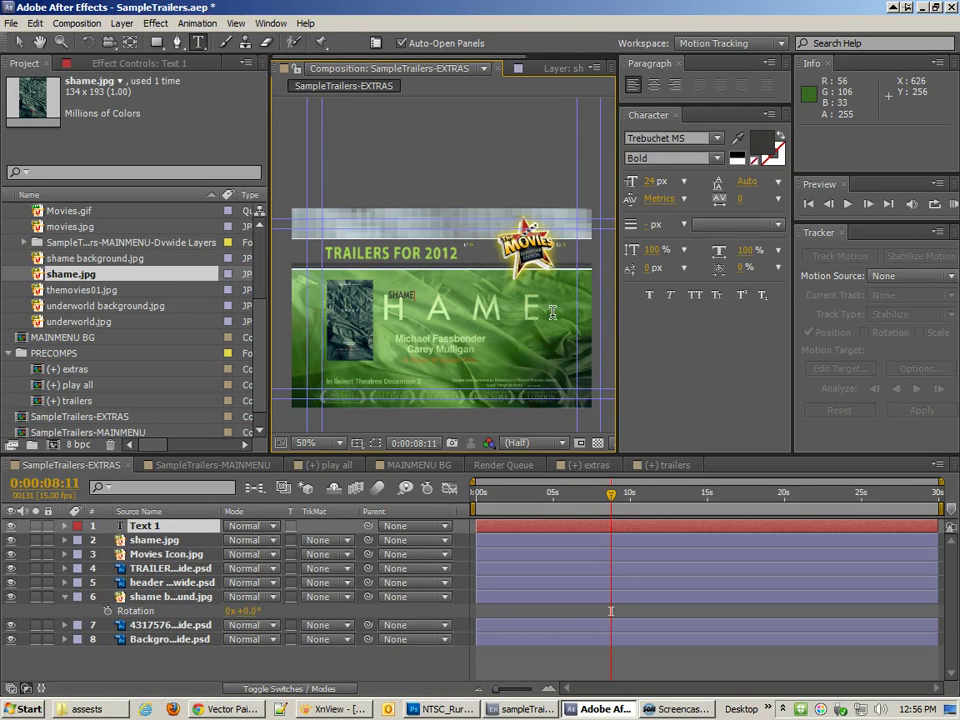
# - Make the SHAME text white and set its font size to 47 px
pyautogui.hotkey('ctrl', 'a')
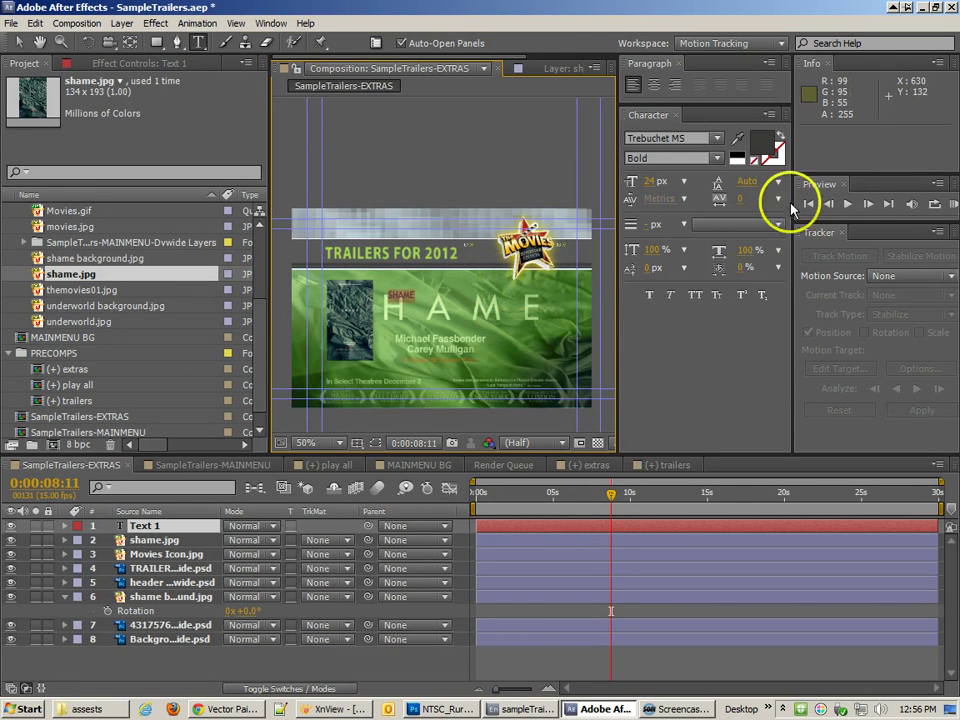
pyautogui.click(763, 149)
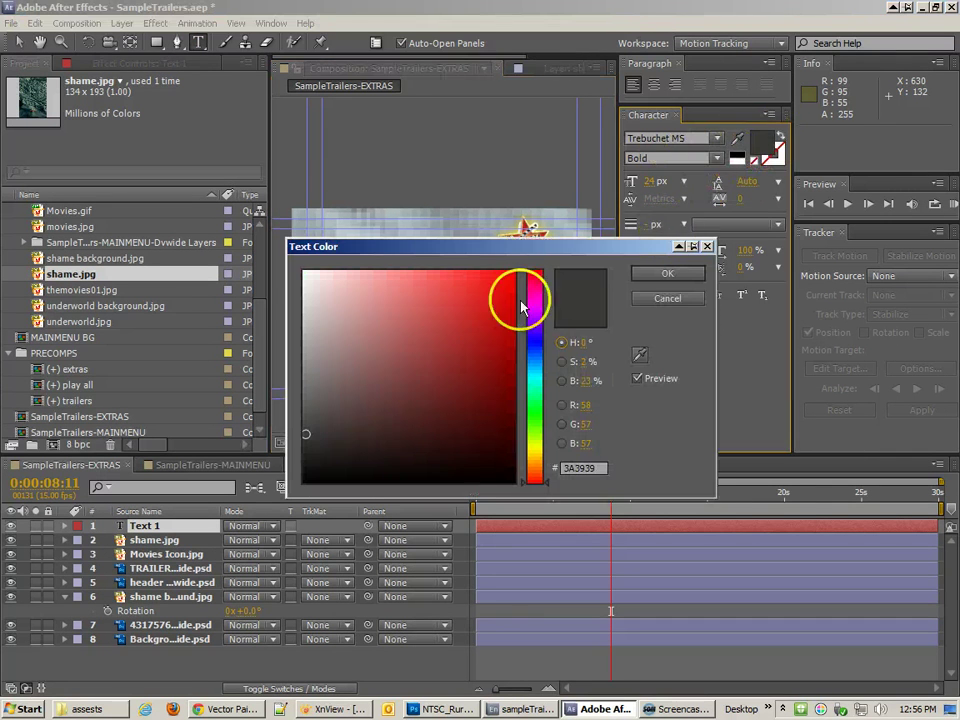
pyautogui.click(364, 274)
pyautogui.click(682, 273)
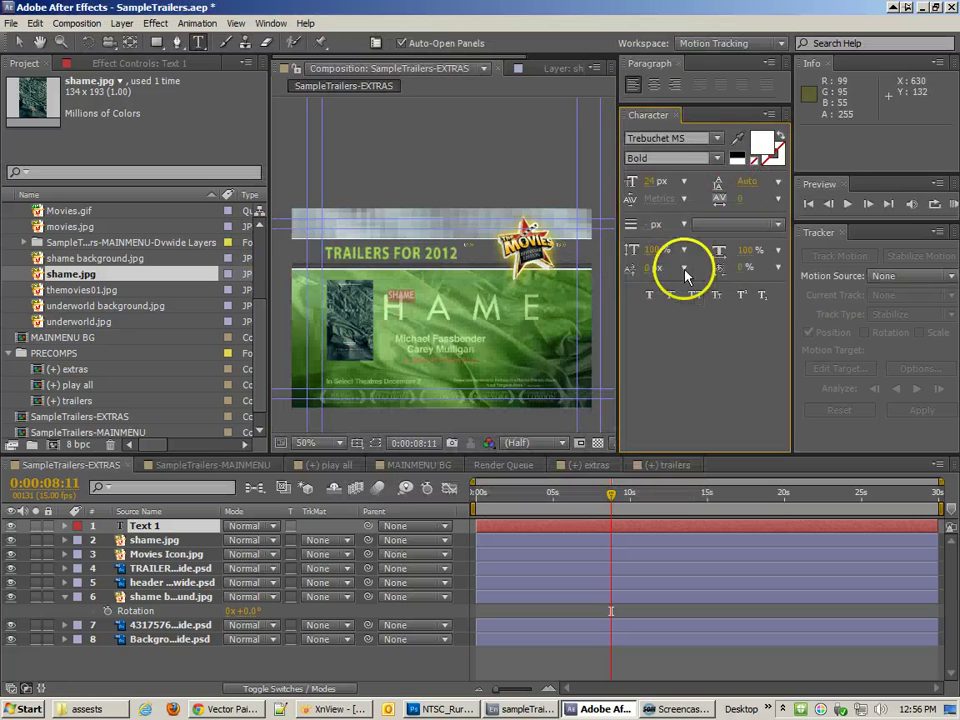
pyautogui.click(650, 182)
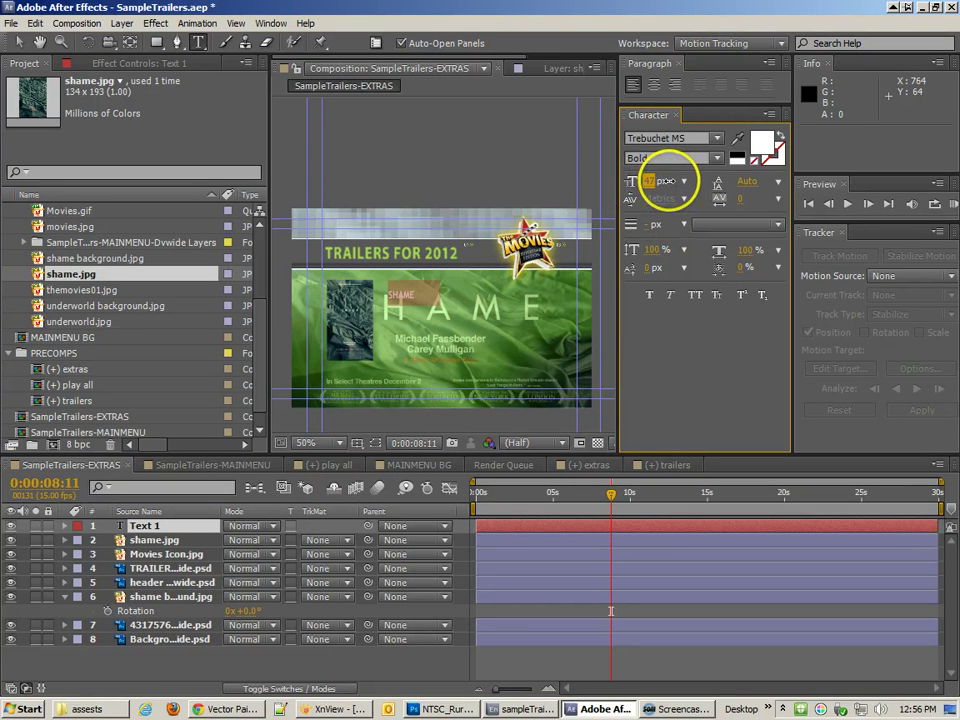
# - Move the SHAME title closer to the poster's upper edge, at about 218, 212, and view the composition at 100%
pyautogui.click(18, 42)
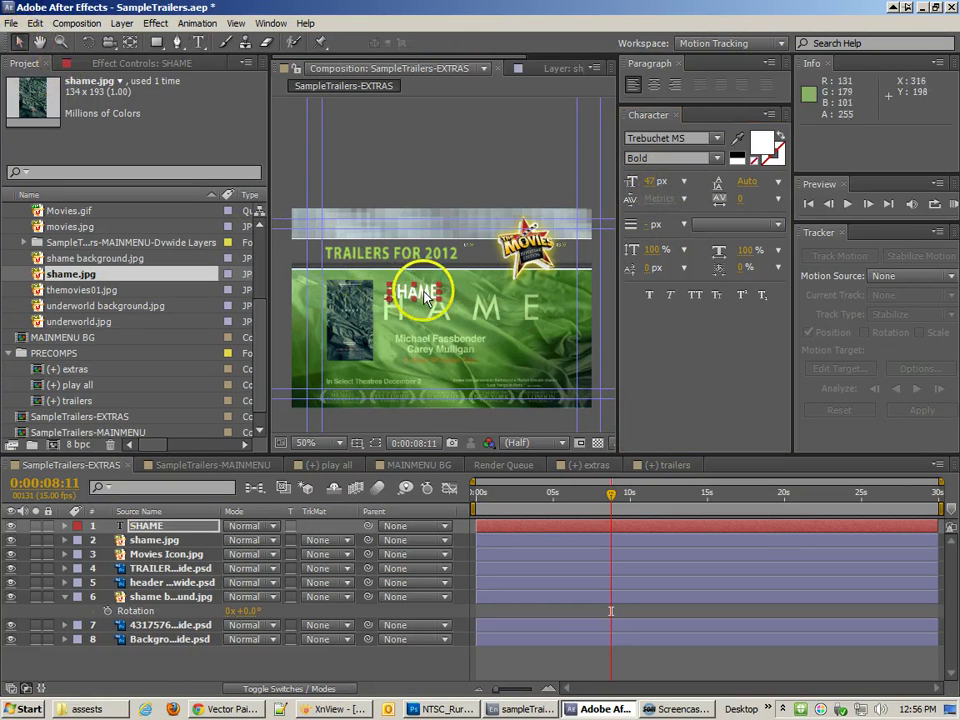
pyautogui.moveTo(425, 296); pyautogui.dragTo(418, 294)
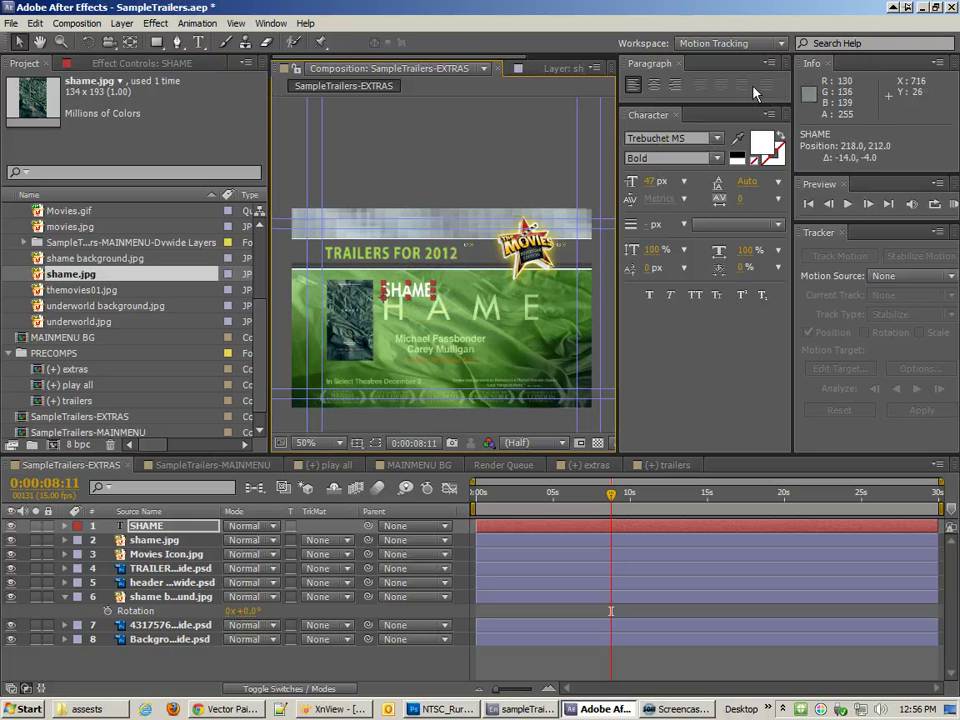
pyautogui.press('/')
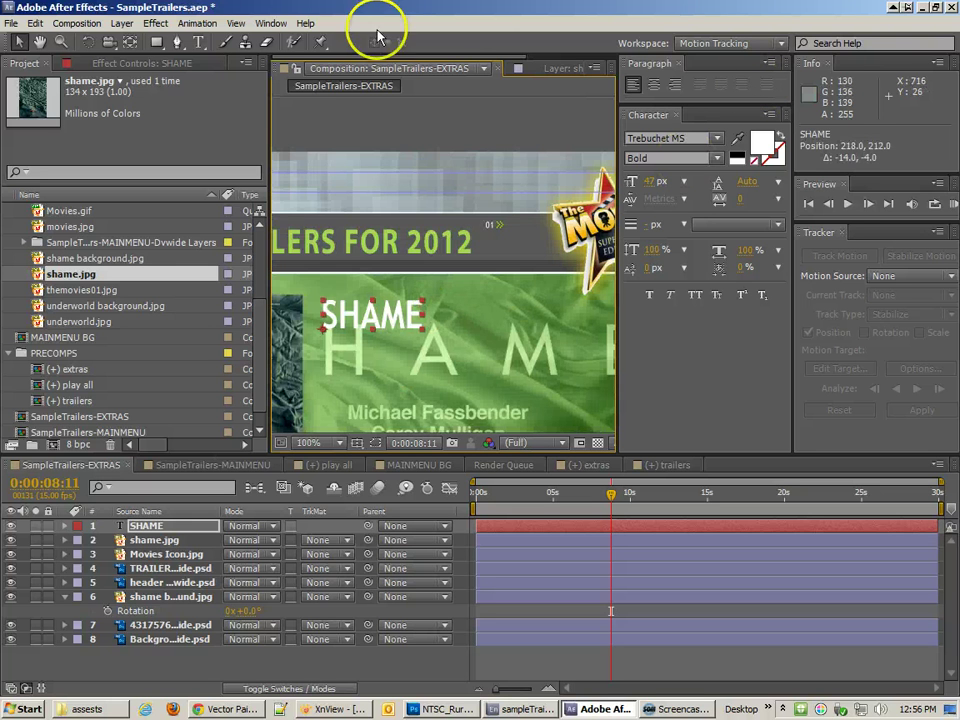
# - Add a Drop Shadow with 100% opacity and softness 20 to the SHAME title and duplicate the effect
pyautogui.click(156, 23)
pyautogui.moveTo(211, 203)
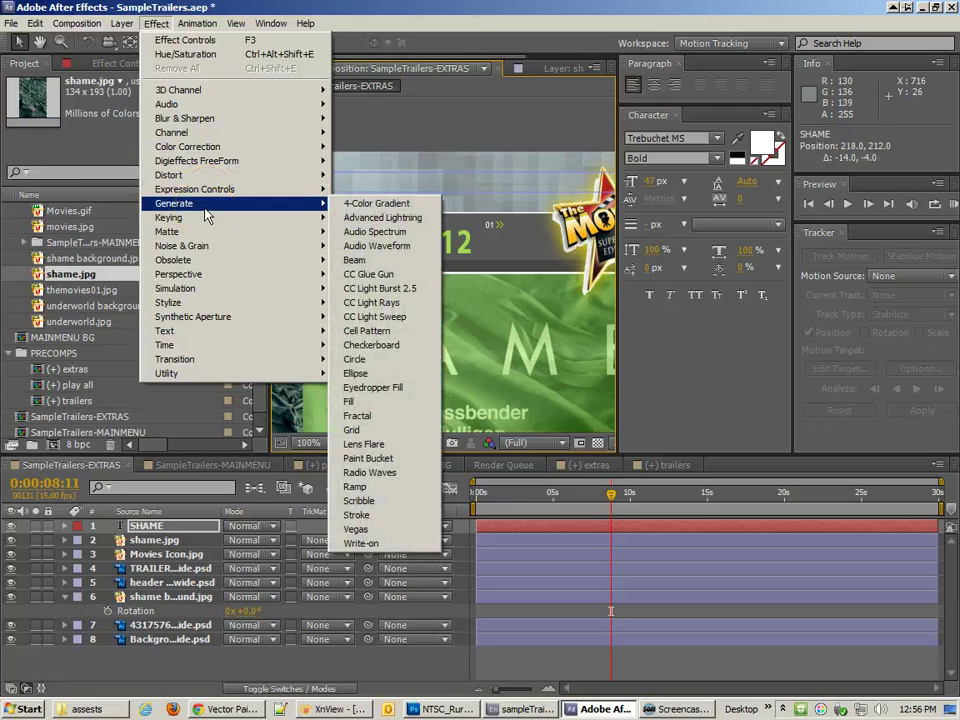
pyautogui.moveTo(229, 274)
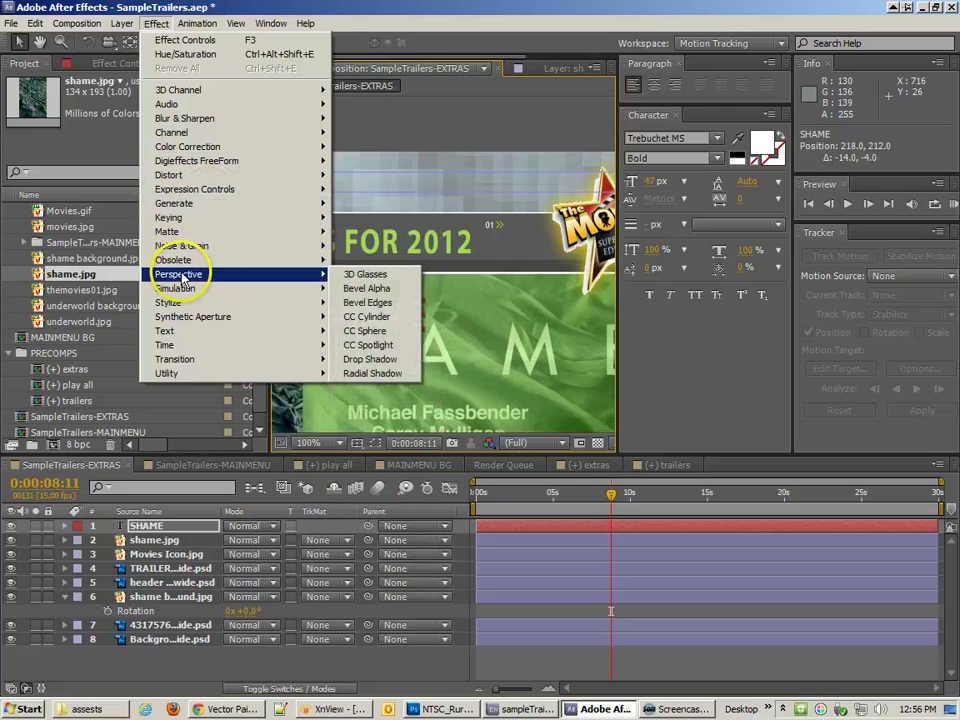
pyautogui.click(370, 364)
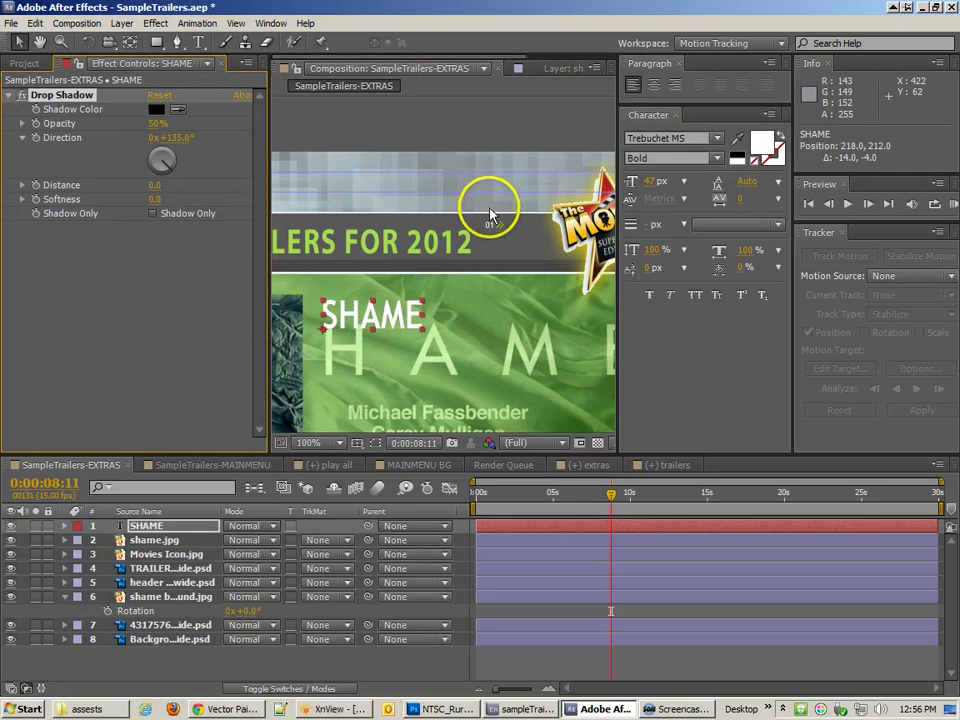
pyautogui.click(154, 199)
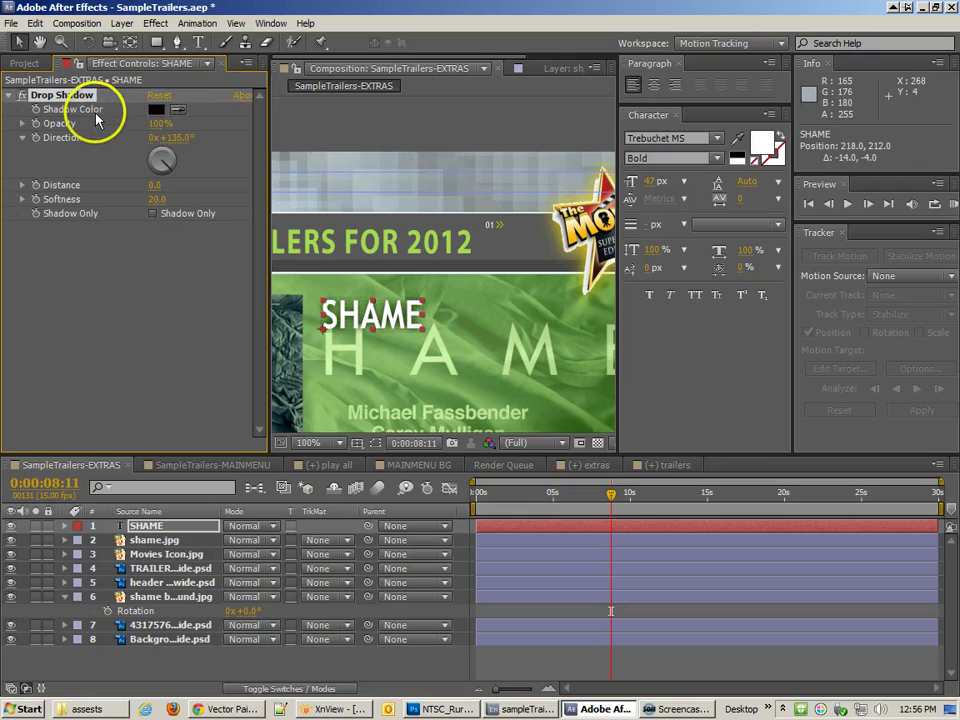
pyautogui.hotkey('ctrl', 'd')
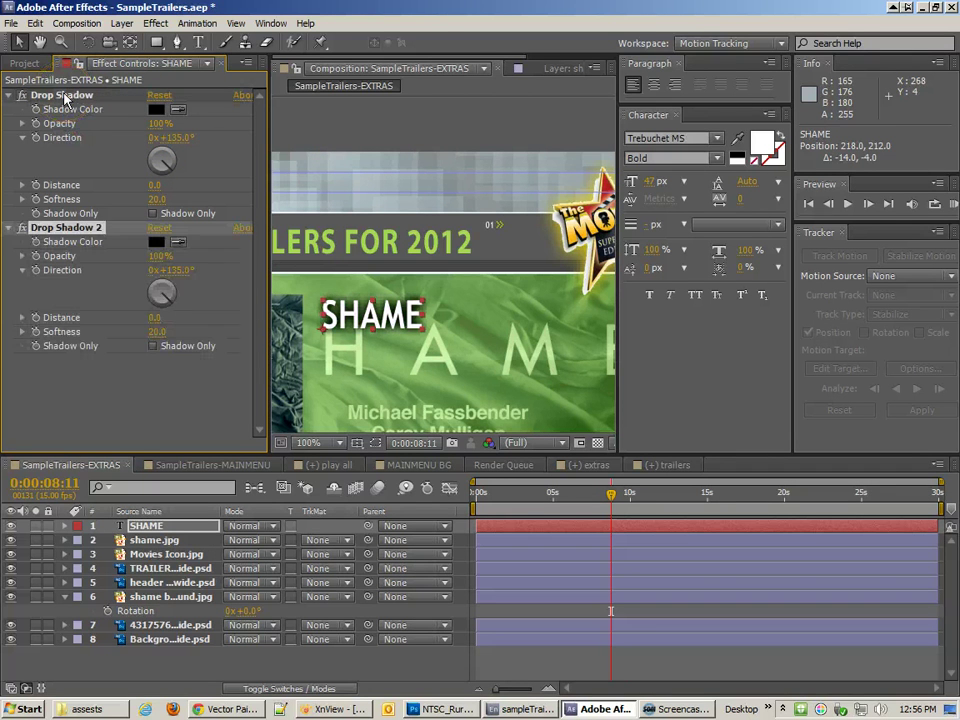
# - Copy the second Drop Shadow from the SHAME title onto the shame.jpg poster
pyautogui.click(294, 326)
pyautogui.click(367, 325)
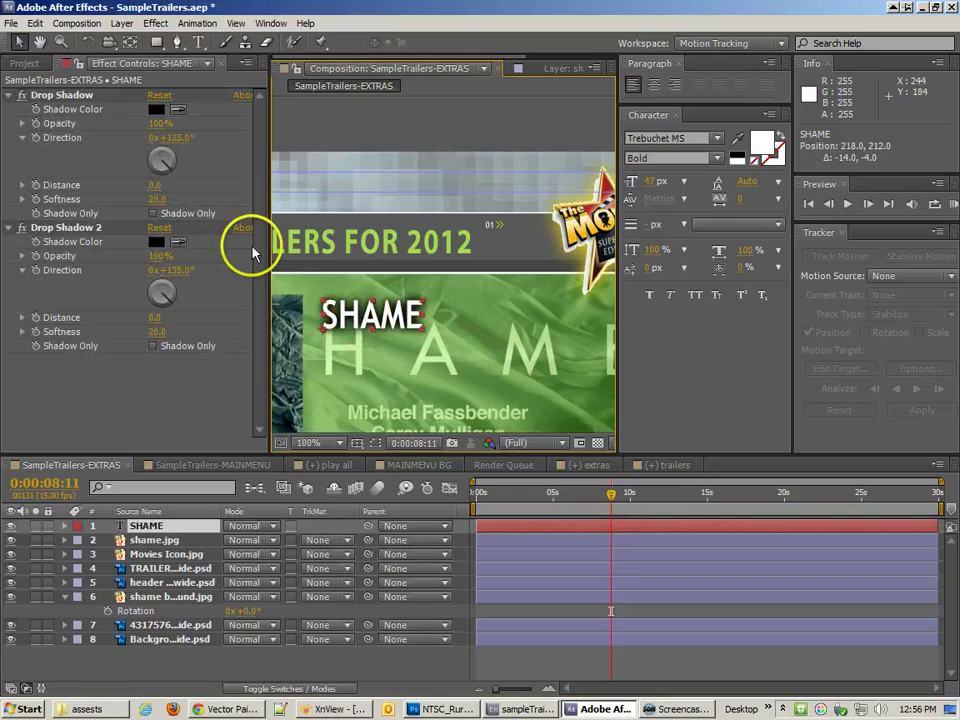
pyautogui.click(70, 230)
pyautogui.hotkey('ctrl', 'c')
pyautogui.click(290, 328)
pyautogui.hotkey('ctrl', 'v')
pyautogui.click(177, 322)
pyautogui.press('space')
pyautogui.moveTo(311, 349); pyautogui.dragTo(379, 319)
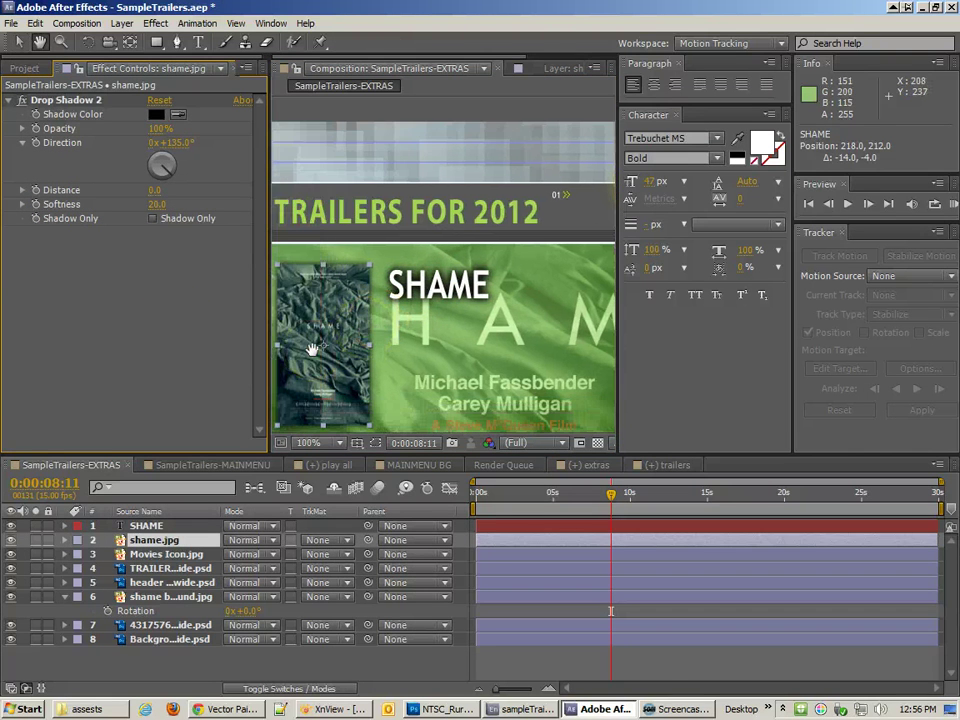
pyautogui.moveTo(312, 348); pyautogui.dragTo(413, 320)
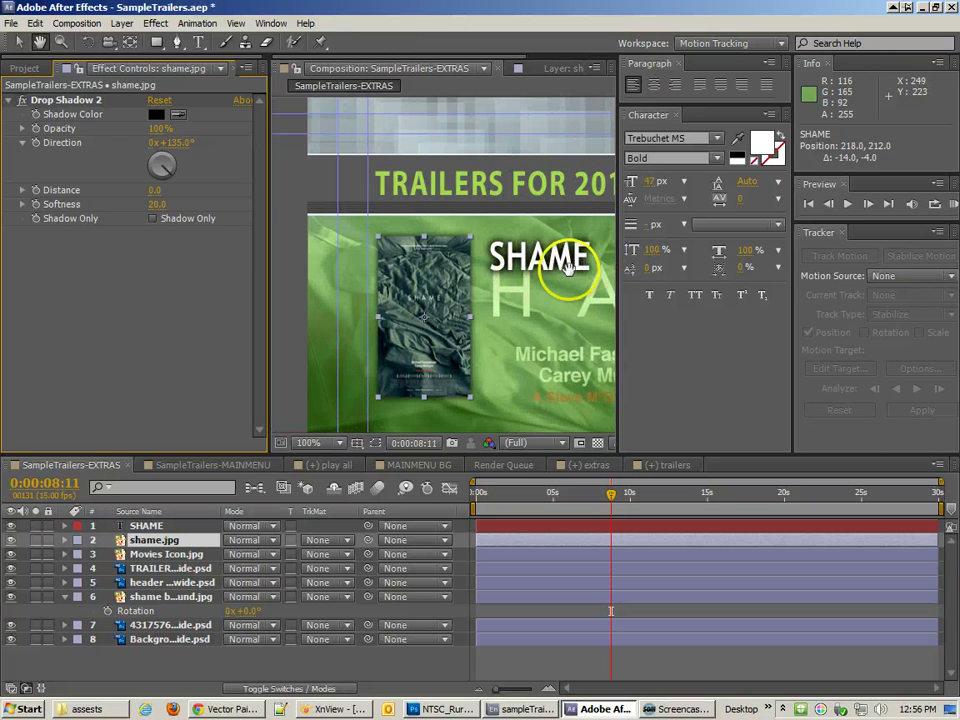
pyautogui.press('v')
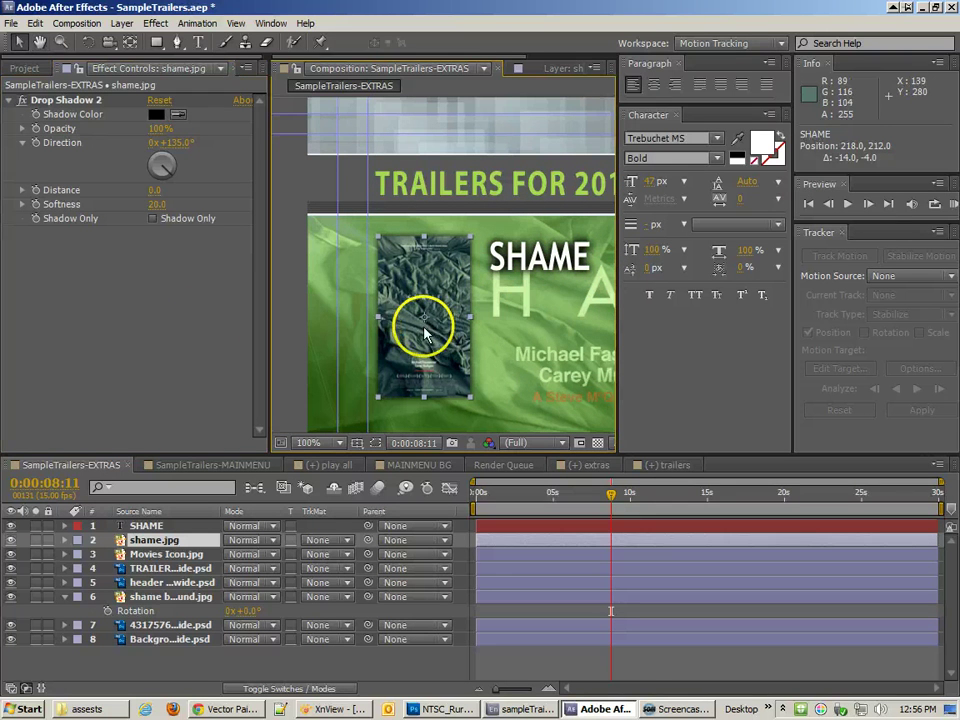
# - Apply the Stroke effect to the shame.jpg poster
pyautogui.click(197, 24)
pyautogui.moveTo(158, 26)
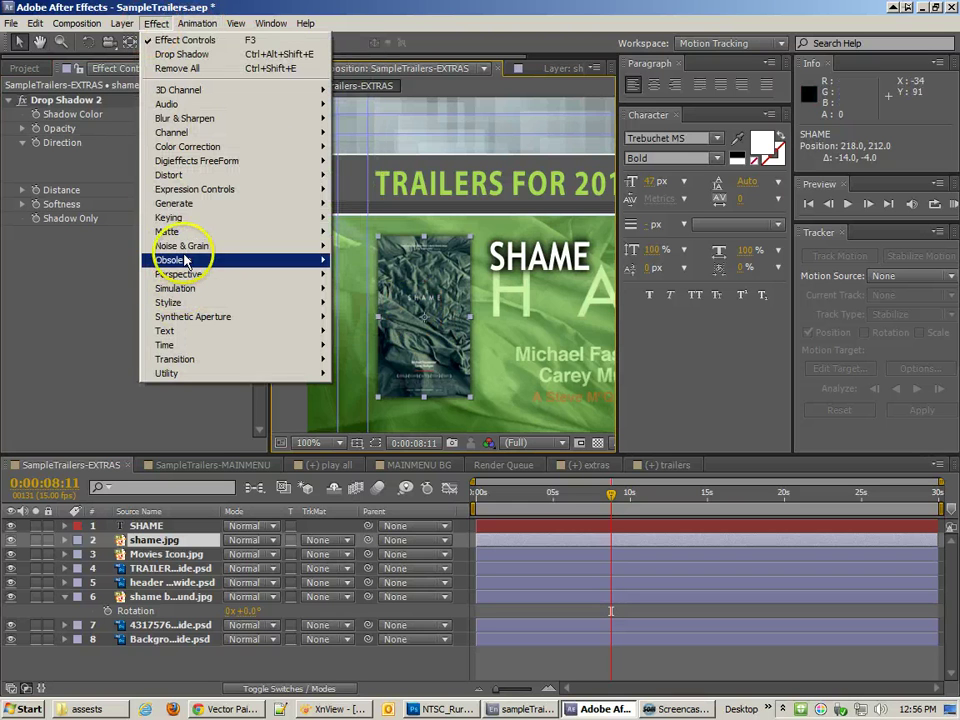
pyautogui.moveTo(190, 206)
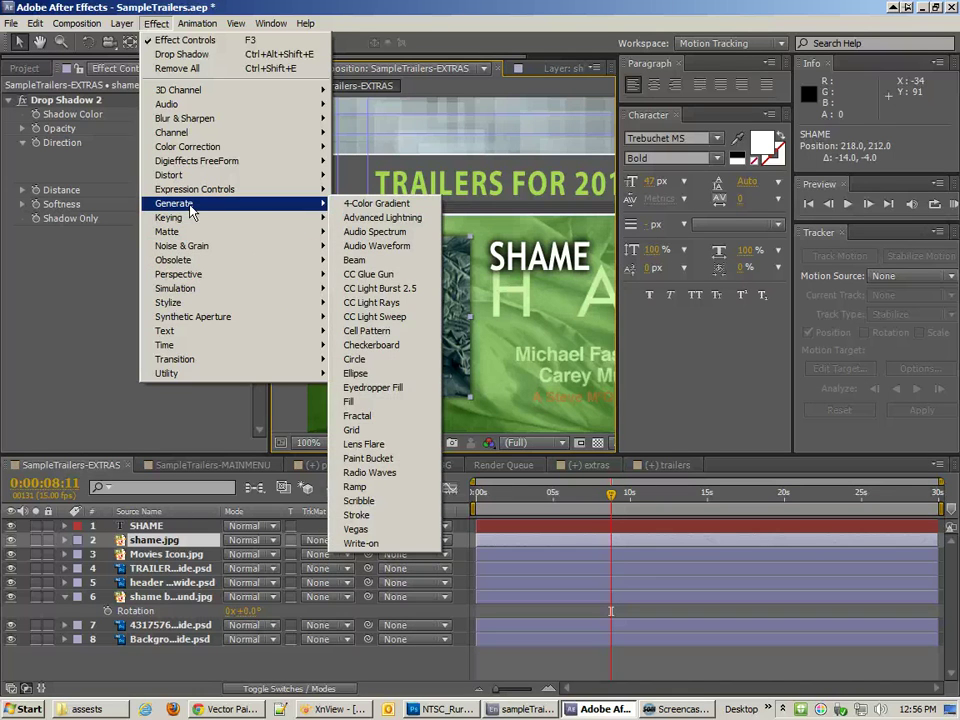
pyautogui.click(356, 514)
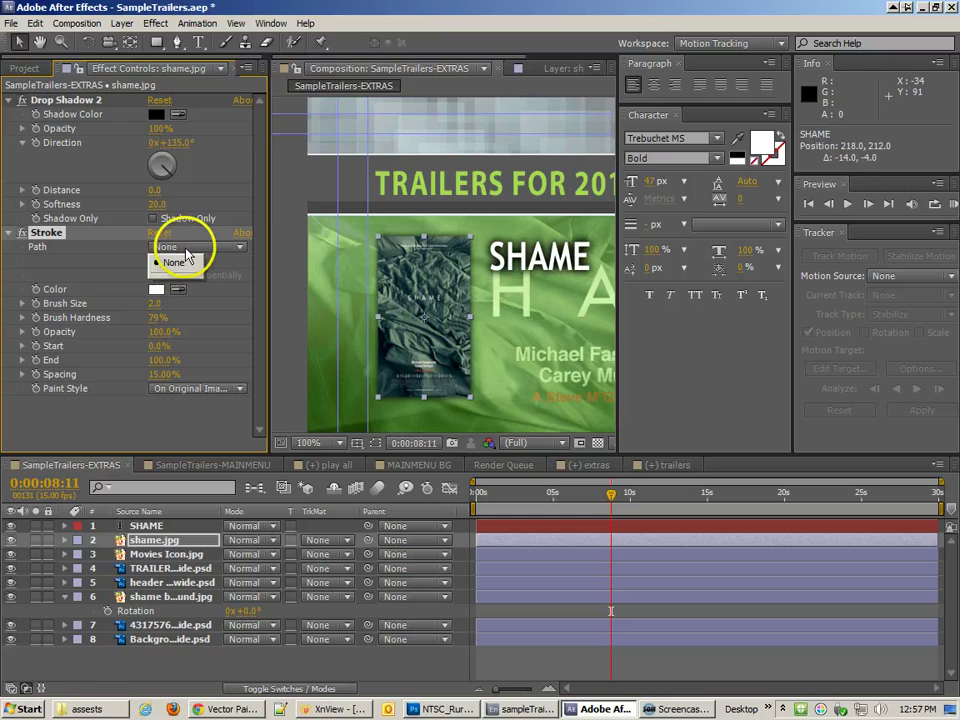
# - Open the shame.jpg poster in its own layer view and add a rectangular mask covering the whole layer
pyautogui.click(429, 268)
pyautogui.doubleClick(429, 268)
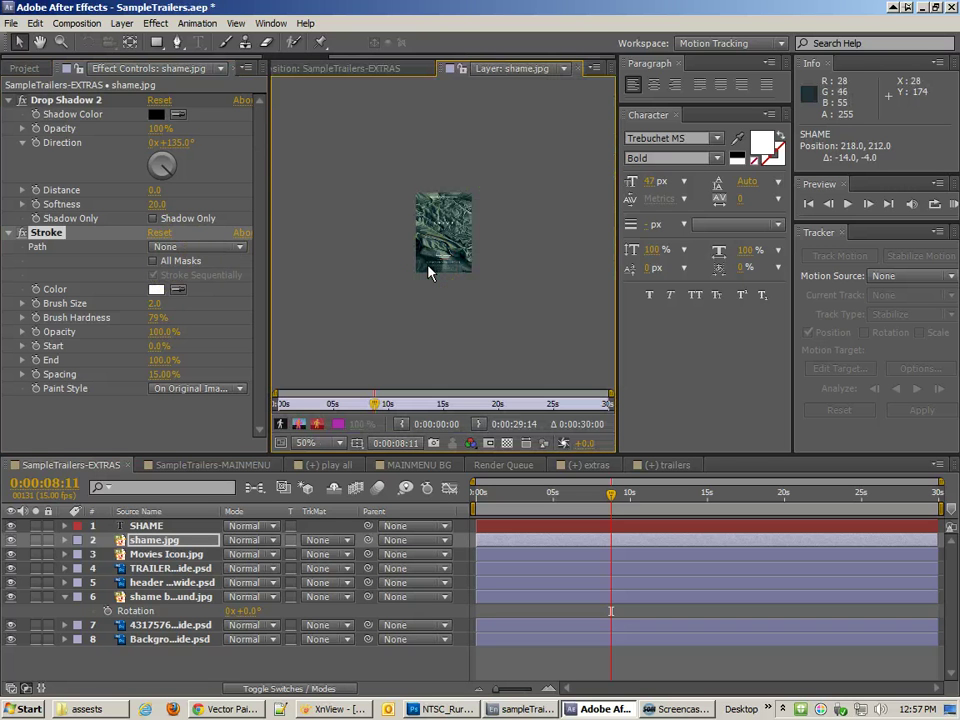
pyautogui.scroll(2, 428, 267)
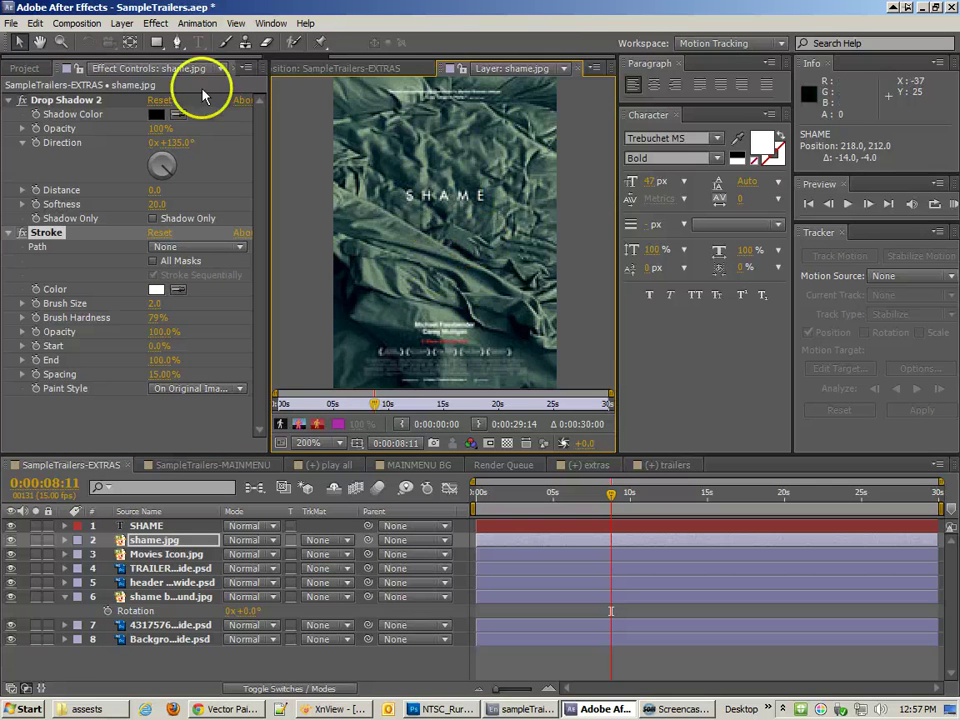
pyautogui.doubleClick(158, 42)
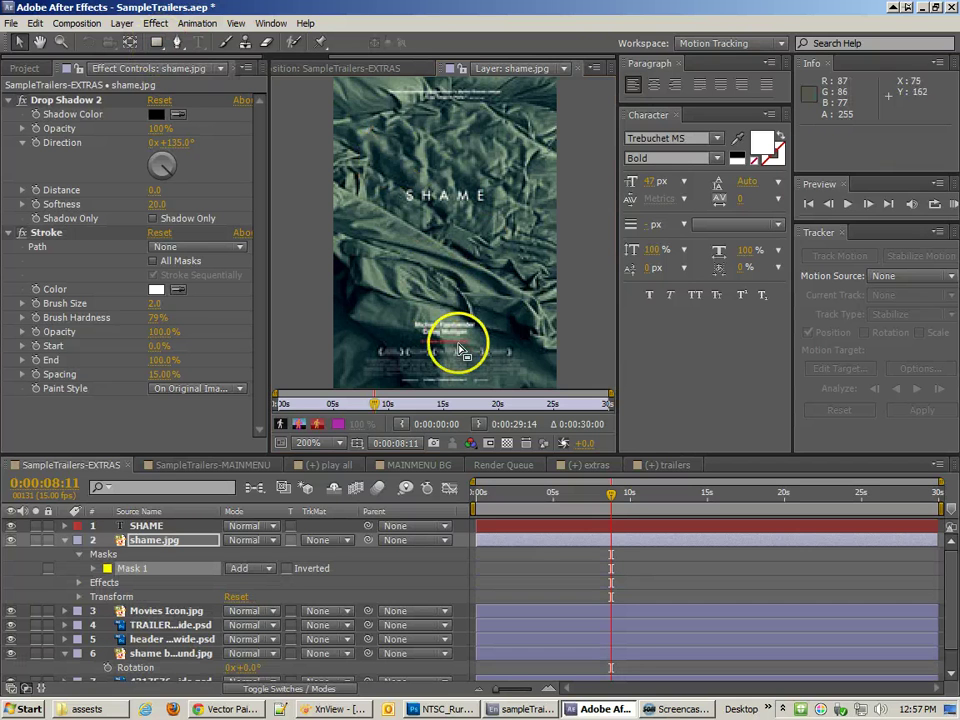
pyautogui.press('h')
pyautogui.moveTo(508, 161); pyautogui.dragTo(537, 260)
pyautogui.click(156, 44)
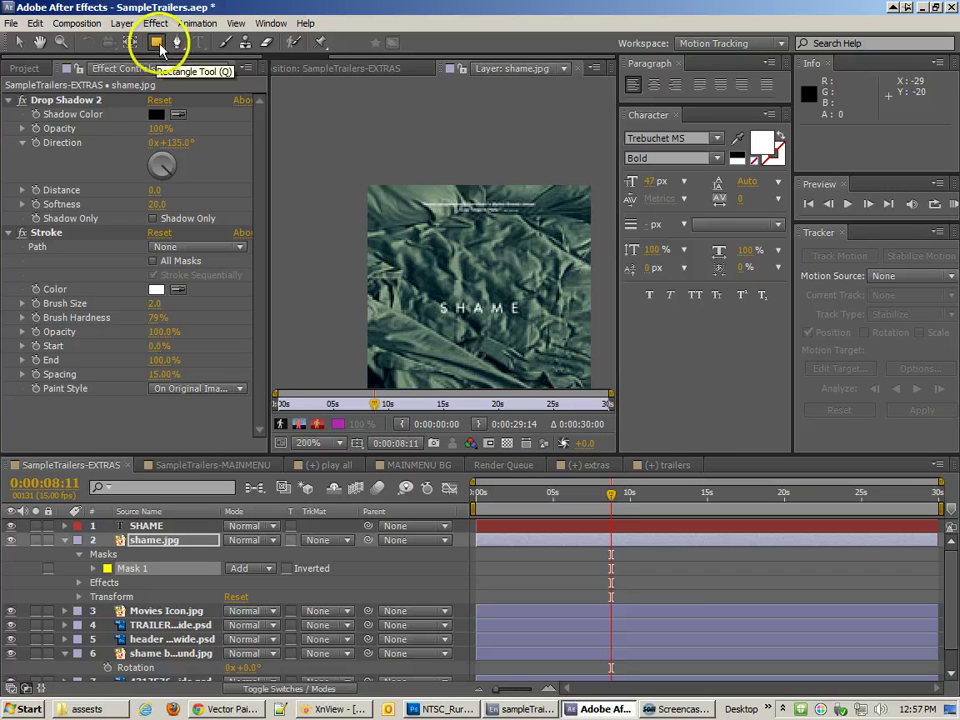
pyautogui.click(160, 48)
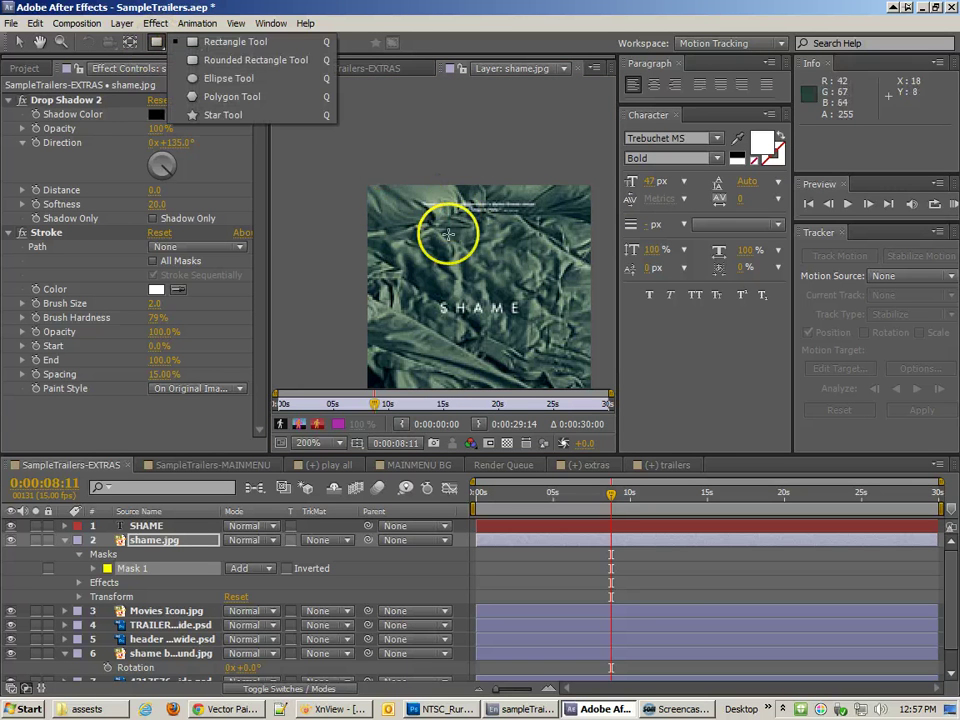
pyautogui.click(448, 233)
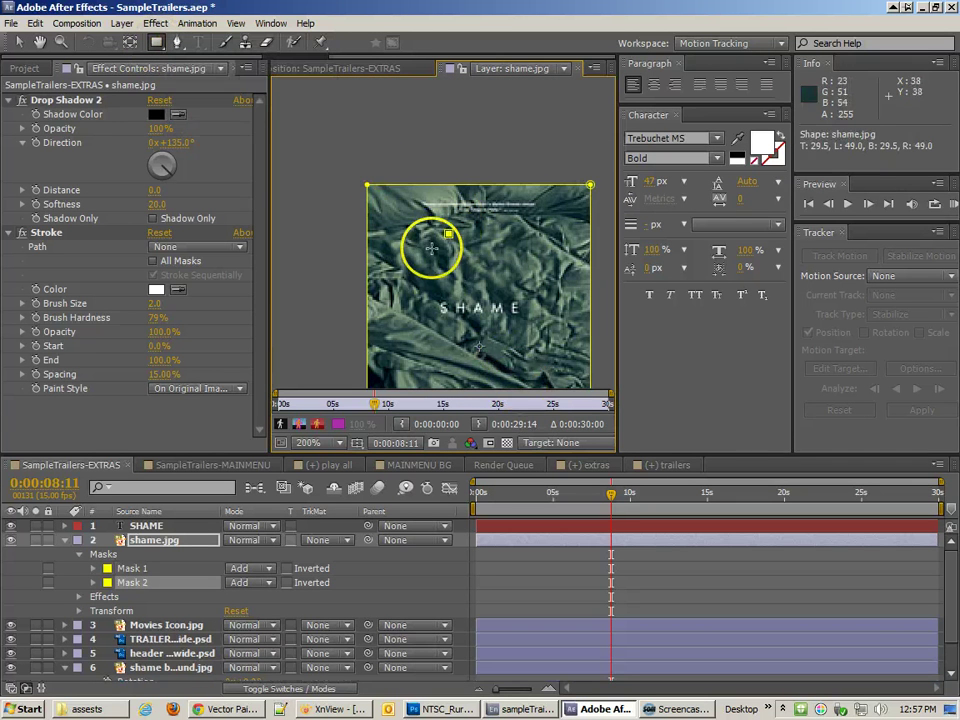
pyautogui.press('Delete')
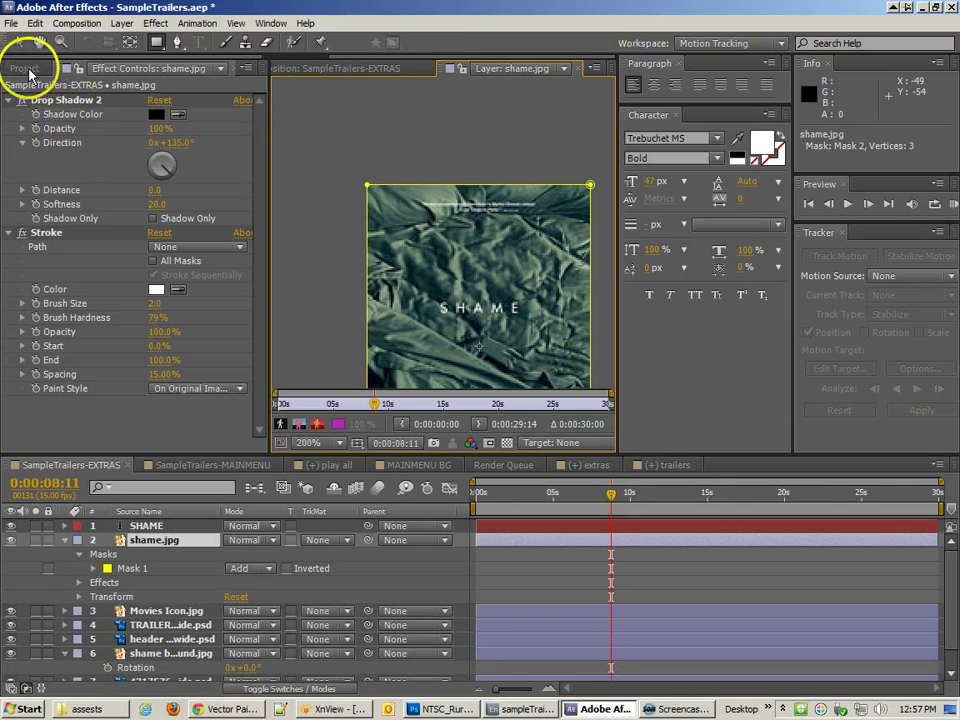
# - Return to the composition view and set the poster's Stroke path to Mask 1
pyautogui.click(355, 70)
pyautogui.click(172, 246)
pyautogui.click(178, 285)
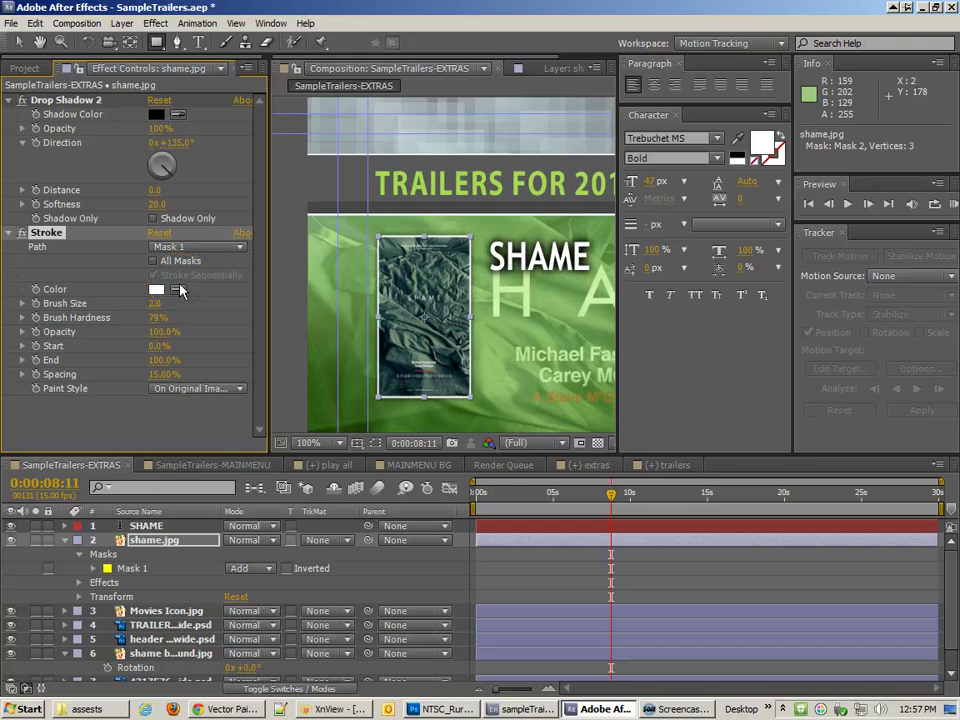
# - Try the poster's Drop Shadow below its Stroke effect, restore the original effect order and deselect the layer
pyautogui.moveTo(58, 100); pyautogui.dragTo(95, 420)
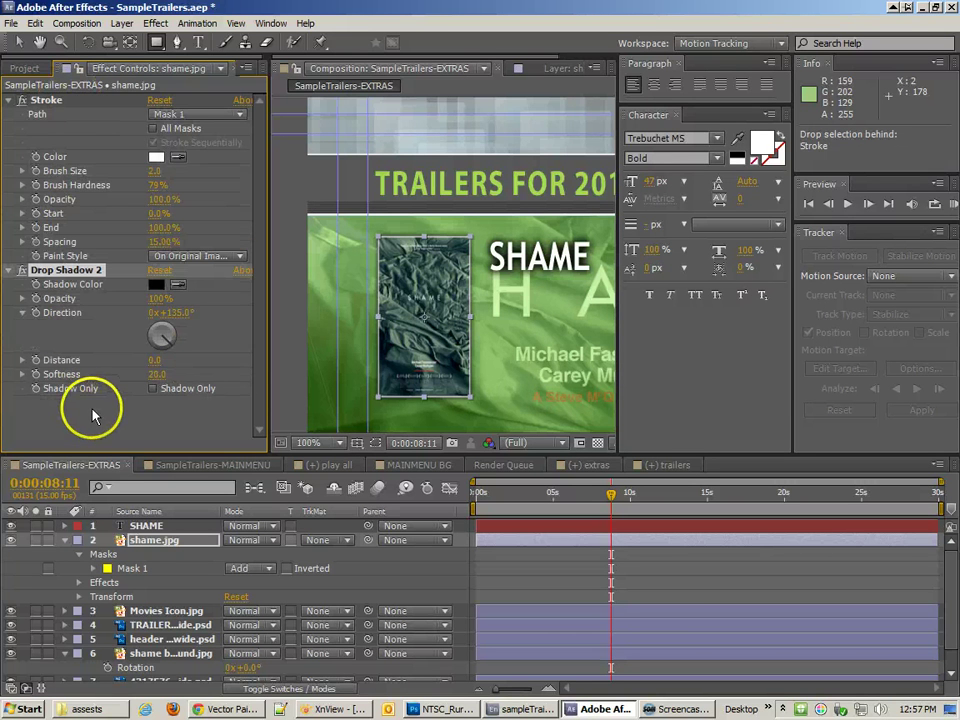
pyautogui.moveTo(45, 101)
pyautogui.mouseDown()
pyautogui.moveTo(80, 287)
pyautogui.moveTo(135, 390)
pyautogui.mouseUp()
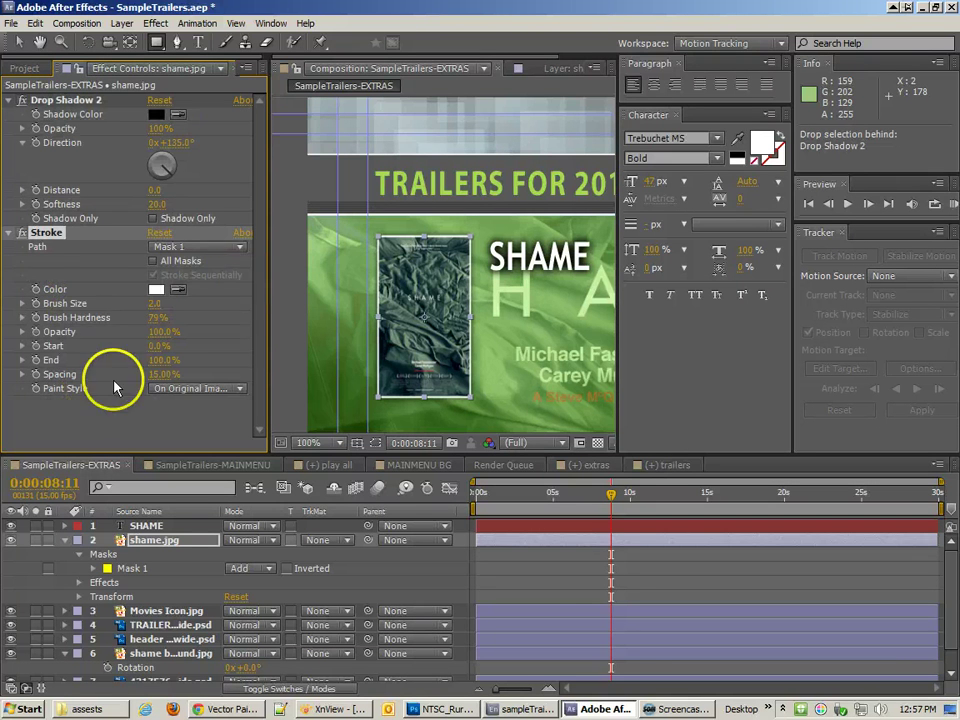
pyautogui.click(345, 226)
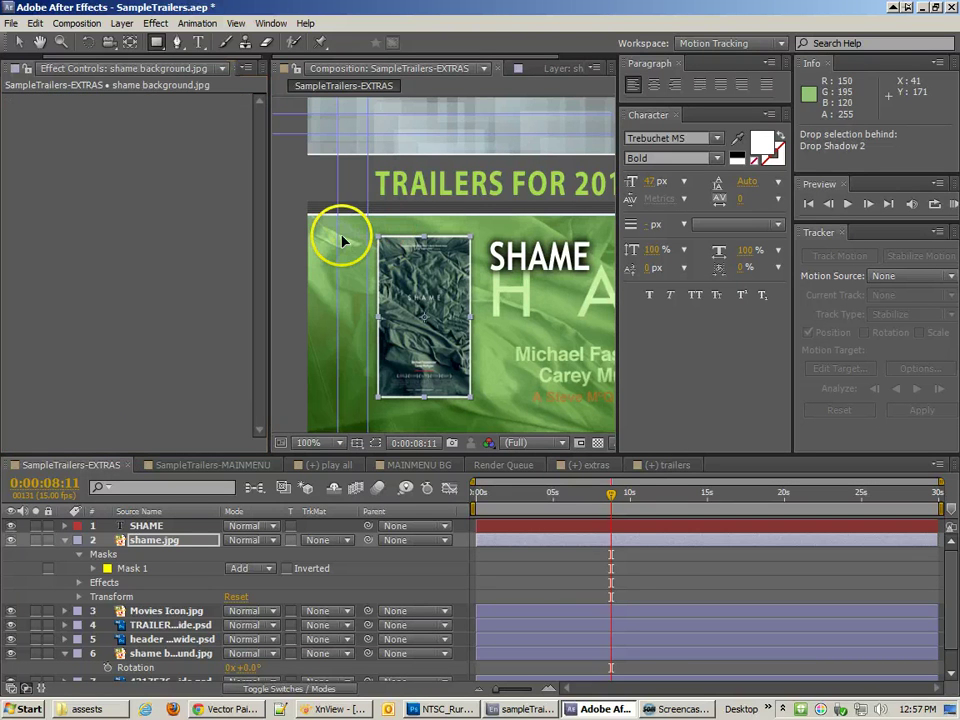
pyautogui.click(296, 262)
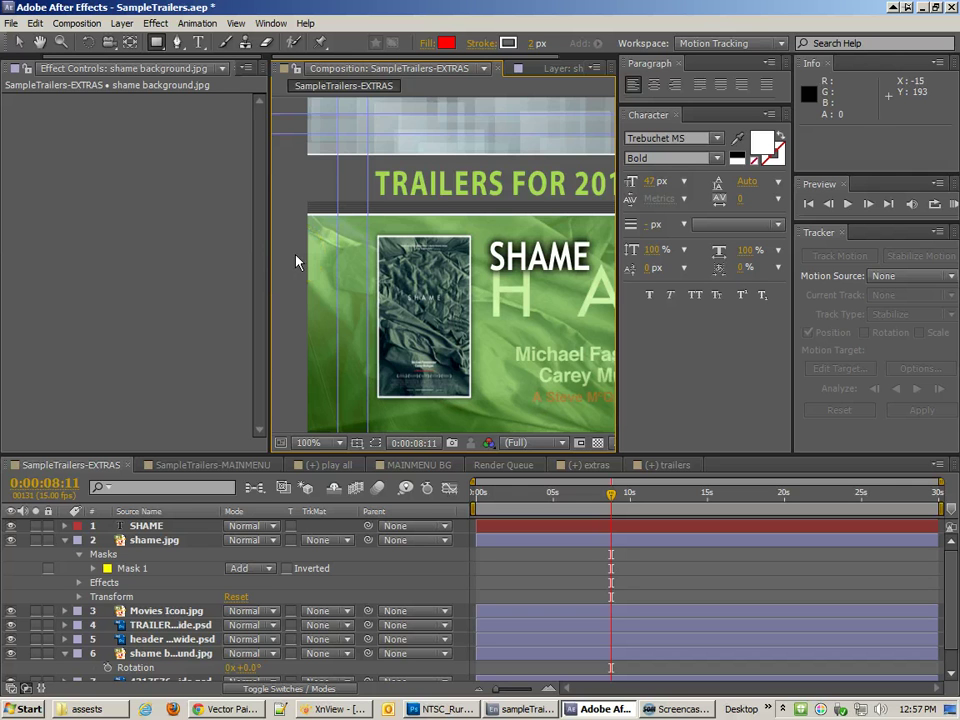
# - Add three lines of white placeholder text beside the poster and move it under the SHAME title, at about 224, 262
pyautogui.press(',')
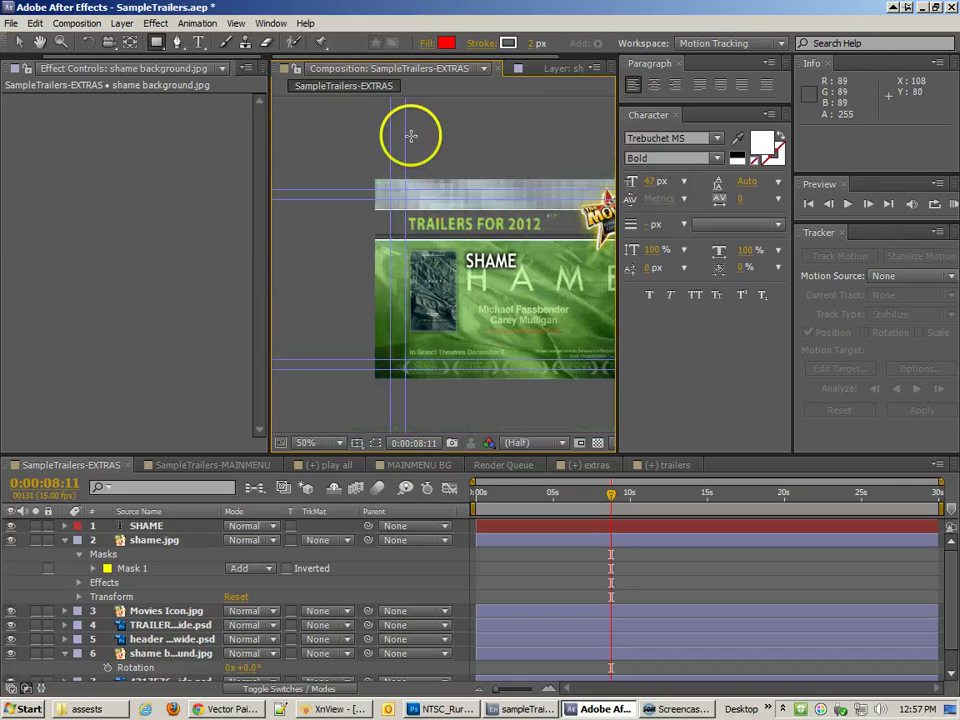
pyautogui.click(198, 43)
pyautogui.click(567, 306)
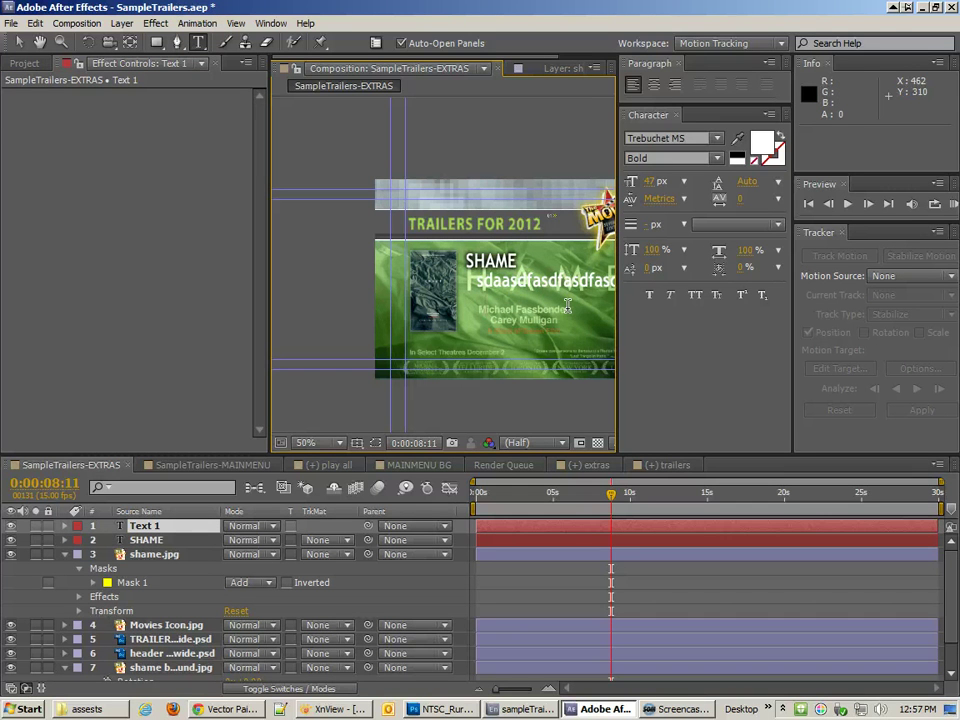
pyautogui.click(18, 42)
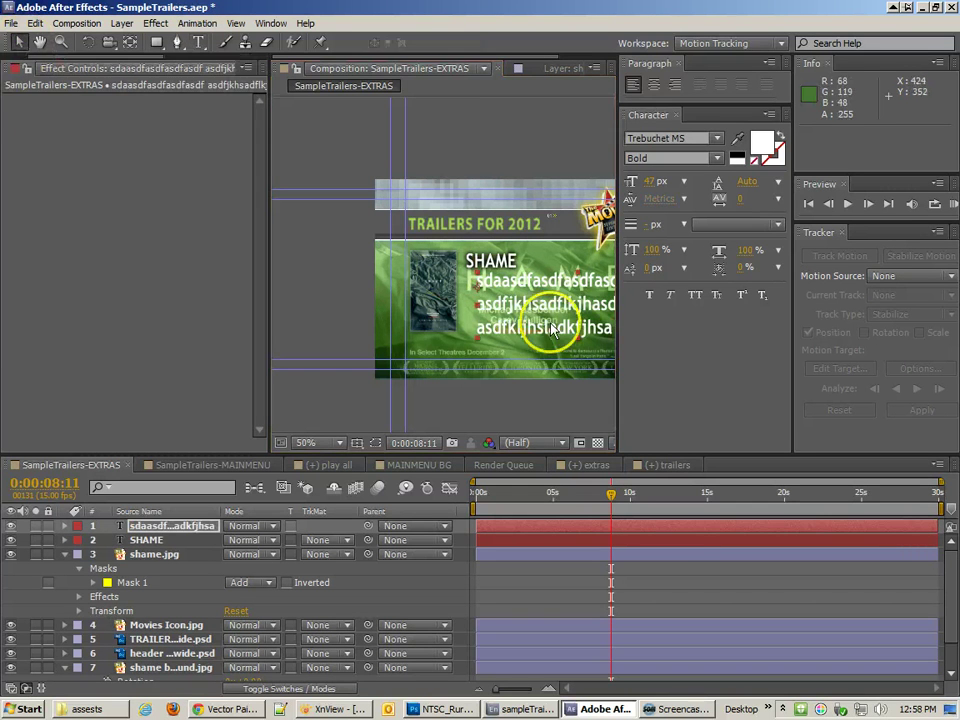
pyautogui.moveTo(554, 293); pyautogui.dragTo(425, 330)
pyautogui.press('space')
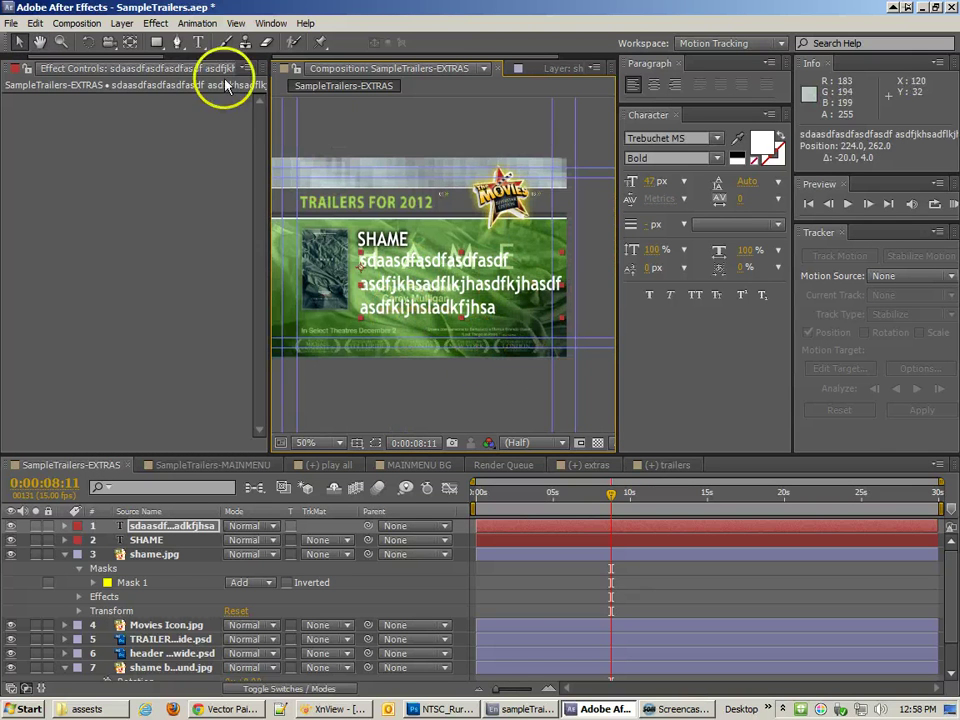
# - Set the placeholder text's font size to 34 px
pyautogui.click(648, 182)
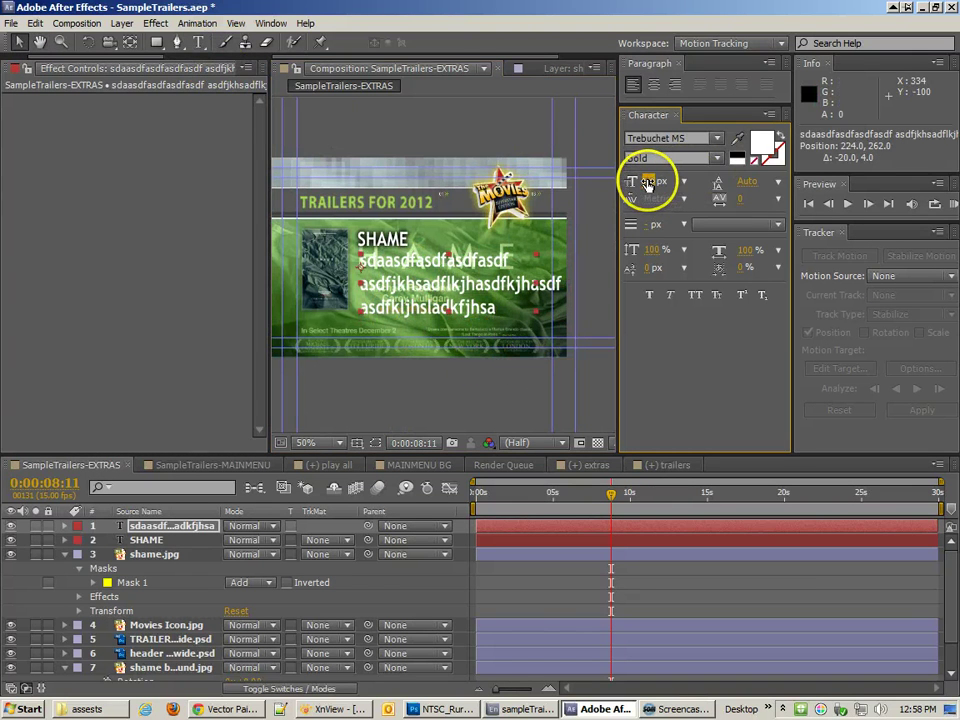
pyautogui.write('34')
pyautogui.press('Return')
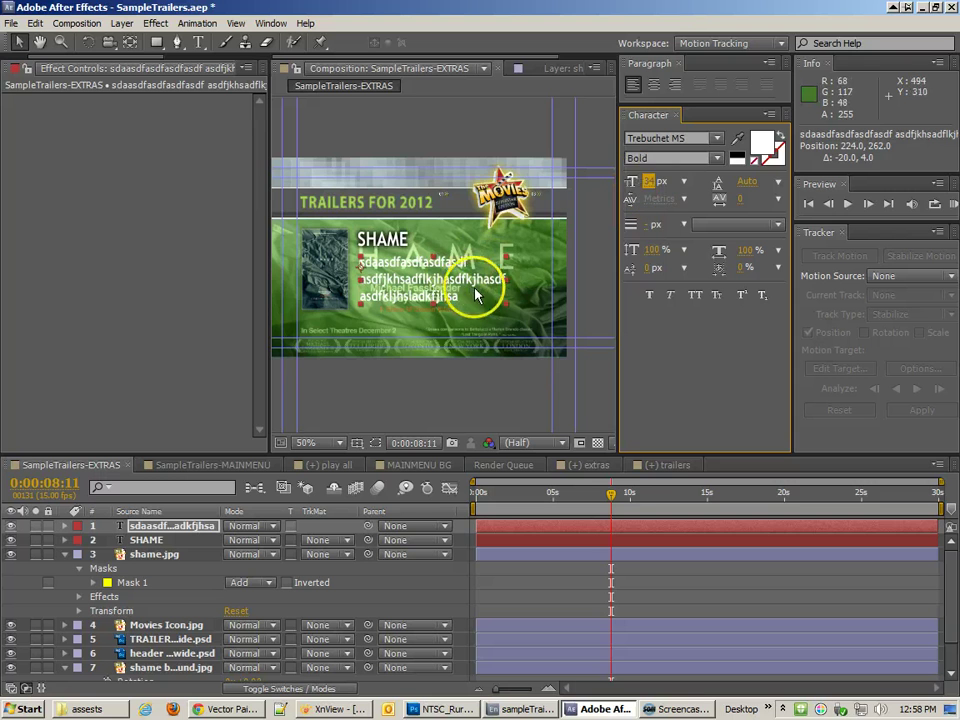
pyautogui.press('space')
pyautogui.moveTo(337, 329)
pyautogui.mouseDown()
pyautogui.moveTo(439, 316)
pyautogui.moveTo(370, 335)
pyautogui.mouseUp()
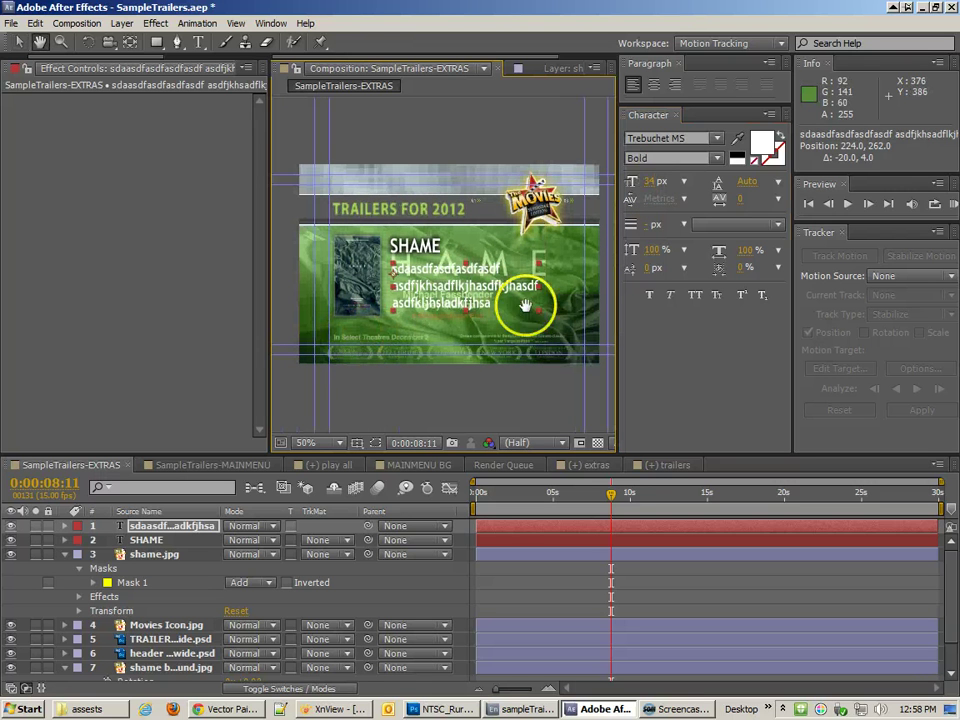
pyautogui.press('v')
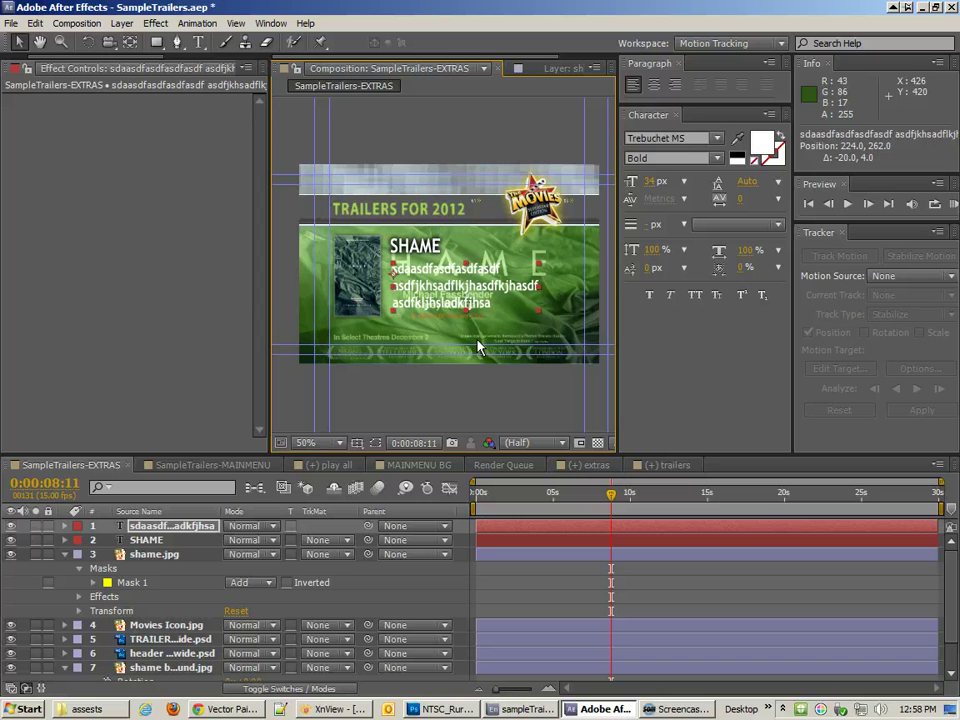
# - Draw a rectangular mask on the placeholder text layer, spanning the composition's width from the green area's upper edge to just below the poster
pyautogui.click(176, 237)
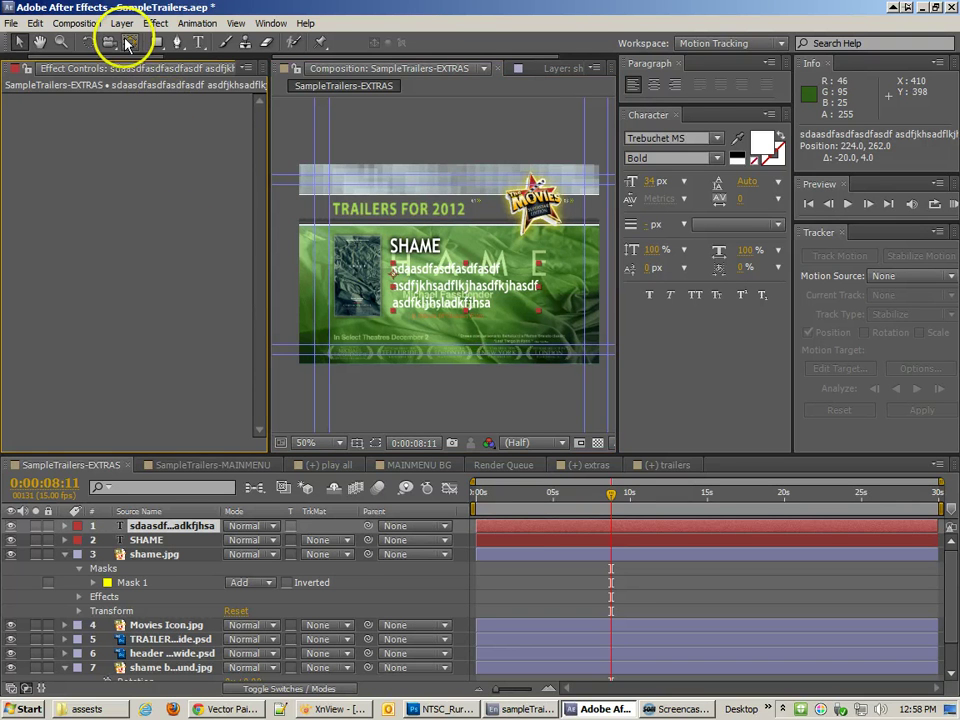
pyautogui.click(156, 41)
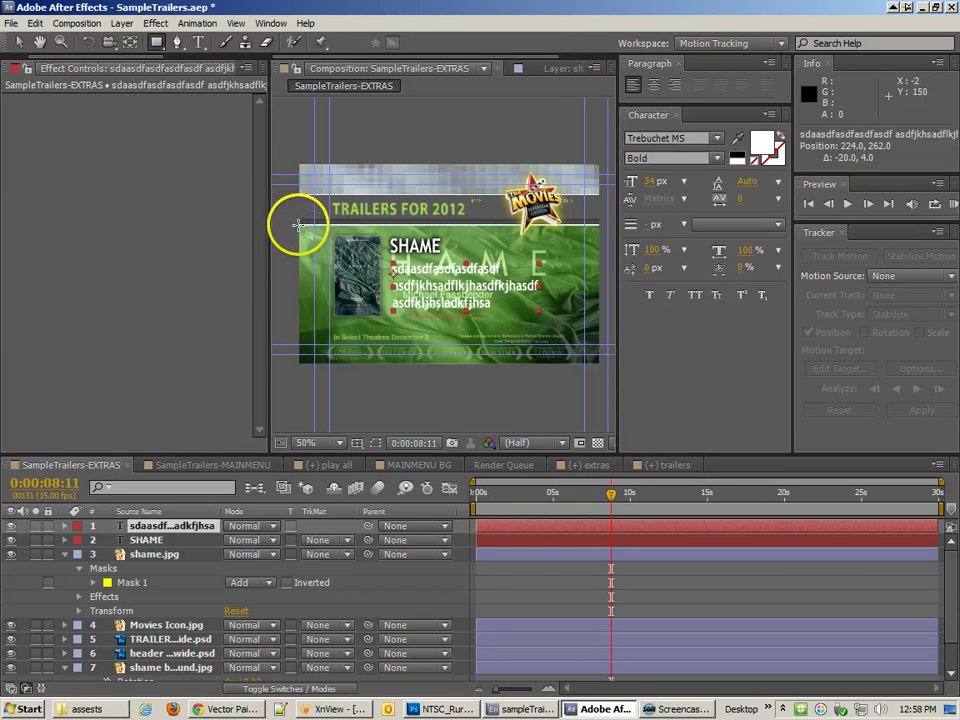
pyautogui.moveTo(296, 226); pyautogui.dragTo(603, 320)
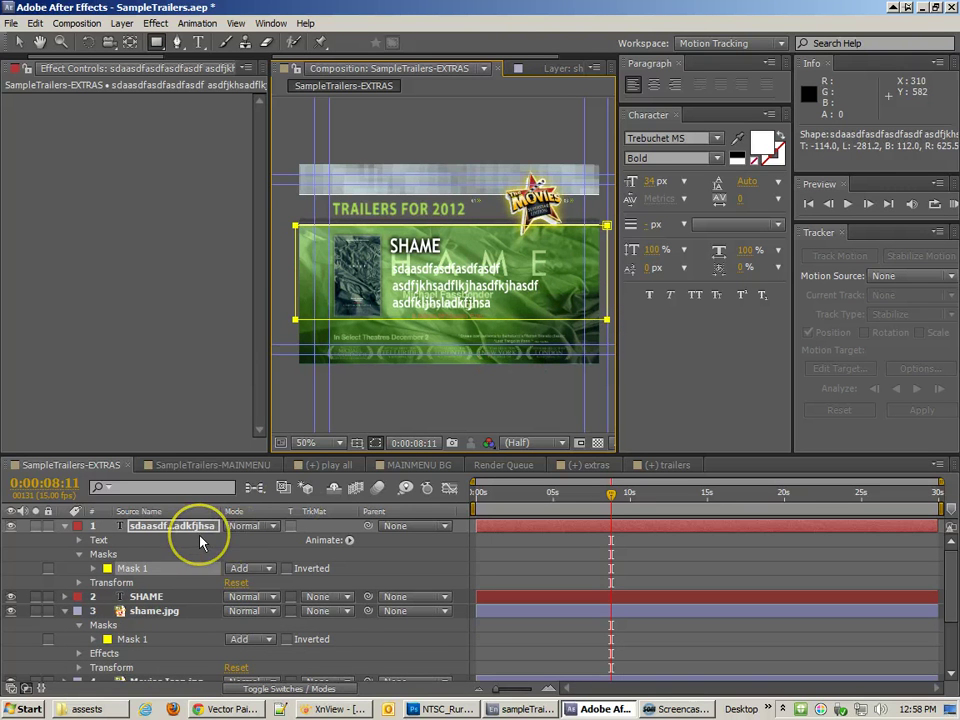
# - Undo the rectangular mask on the placeholder text layer, collapse that layer and deselect all layers
pyautogui.hotkey('ctrl', 'z')
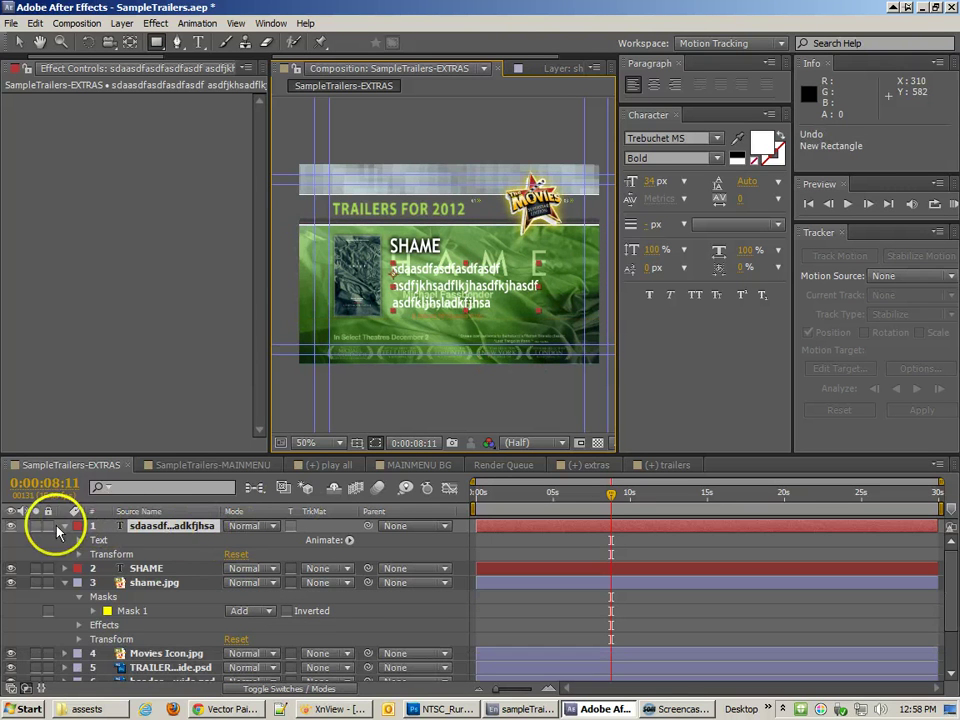
pyautogui.click(65, 527)
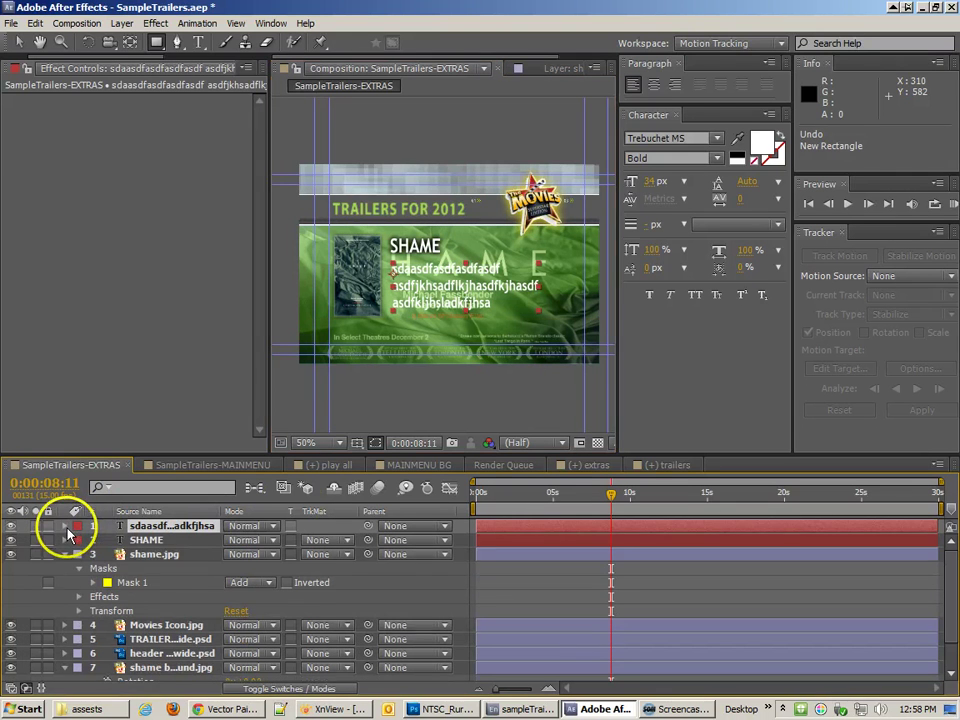
pyautogui.click(204, 582)
pyautogui.click(542, 532)
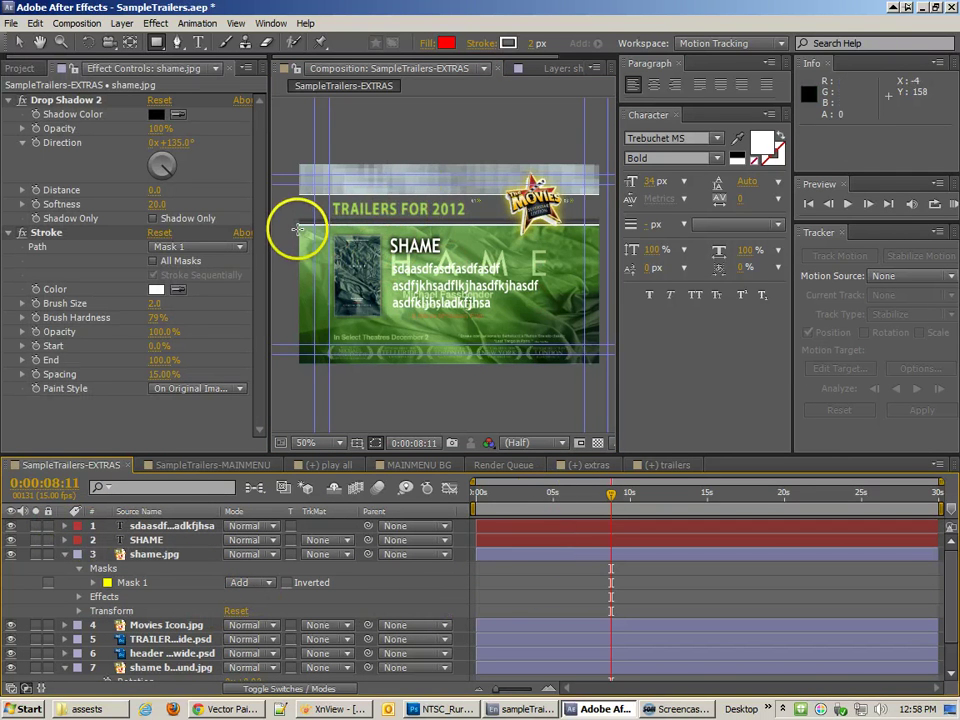
# - Draw a full-width rectangle shape from just below the header's white line to below the poster and fill it with black
pyautogui.moveTo(297, 228)
pyautogui.mouseDown()
pyautogui.moveTo(295, 220)
pyautogui.moveTo(561, 309)
pyautogui.moveTo(600, 312)
pyautogui.moveTo(598, 325)
pyautogui.mouseUp()
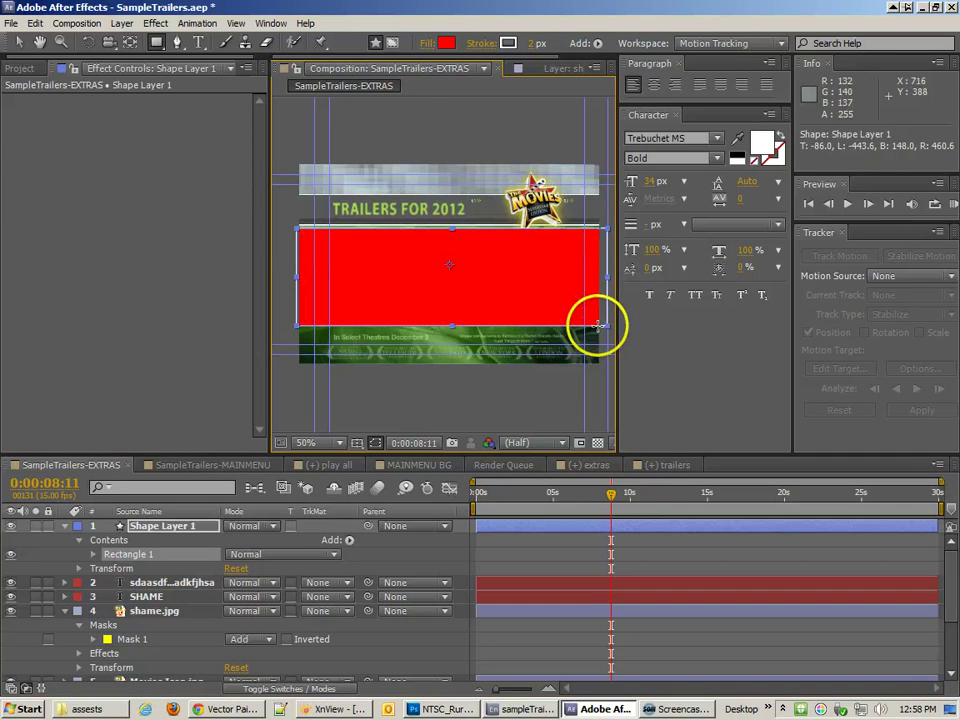
pyautogui.click(446, 43)
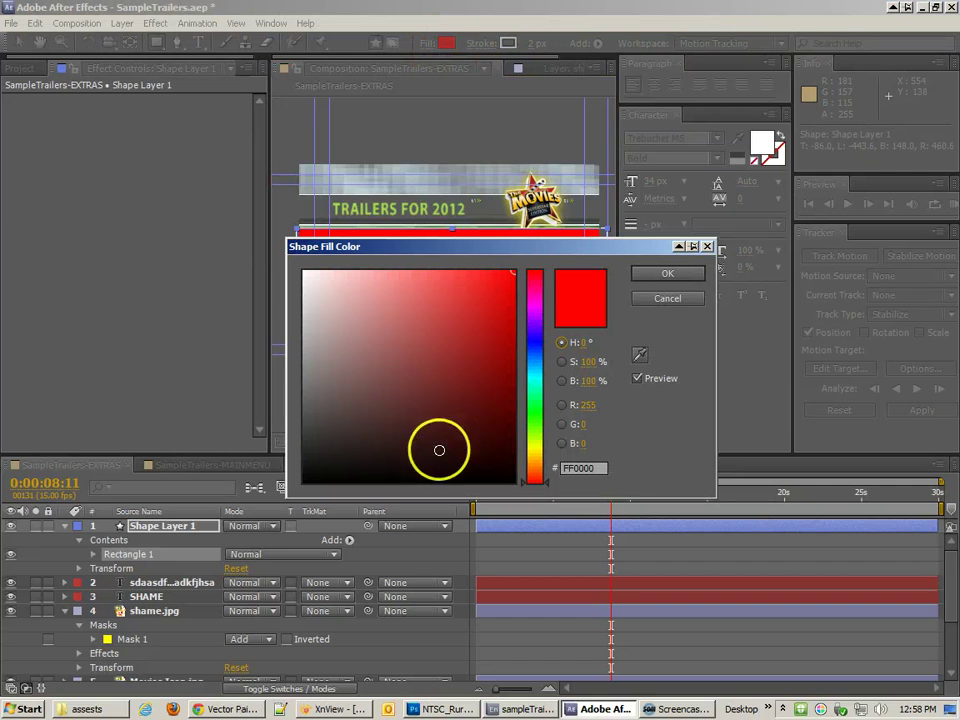
pyautogui.click(420, 466)
pyautogui.click(664, 275)
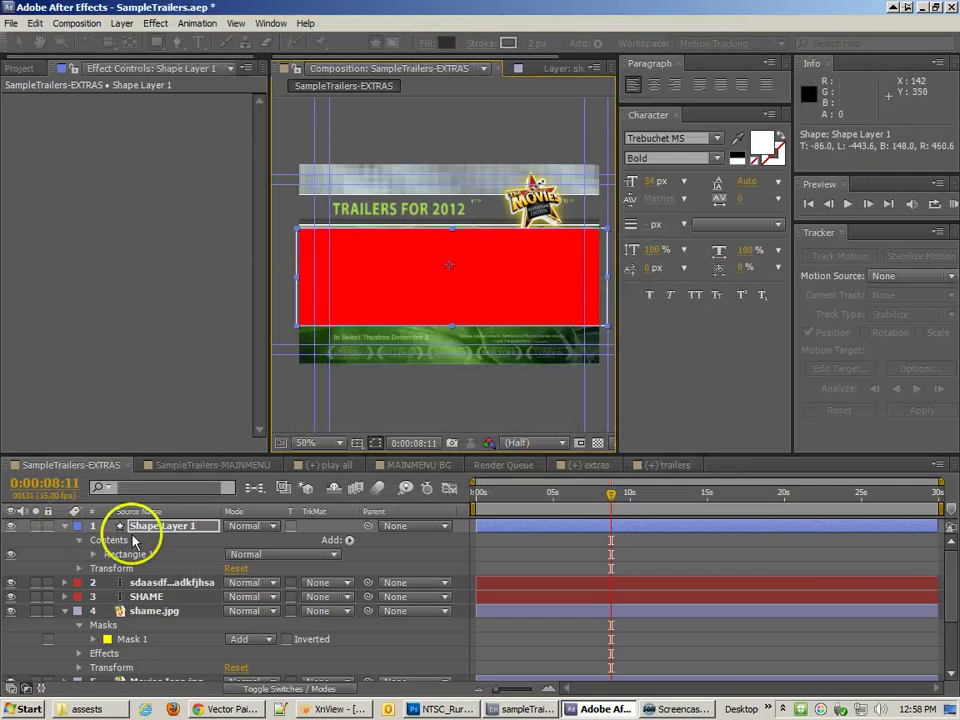
# - Set Shape Layer 1's opacity to 53% and place it directly beneath the shame.jpg poster layer
pyautogui.moveTo(148, 533); pyautogui.dragTo(158, 606)
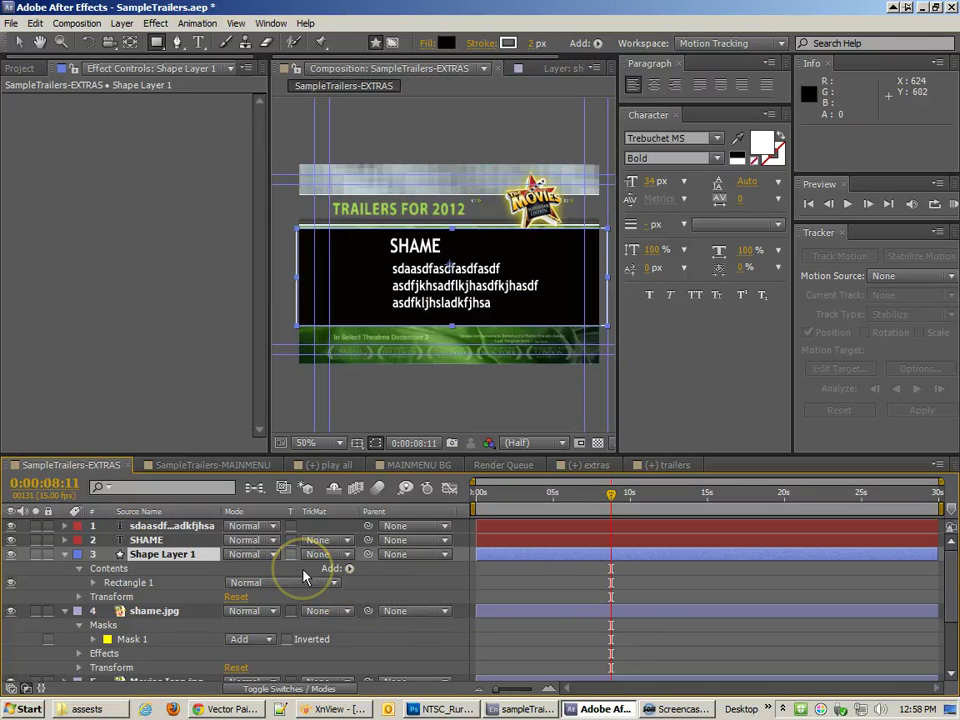
pyautogui.hotkey('alt', 'shift', 't')
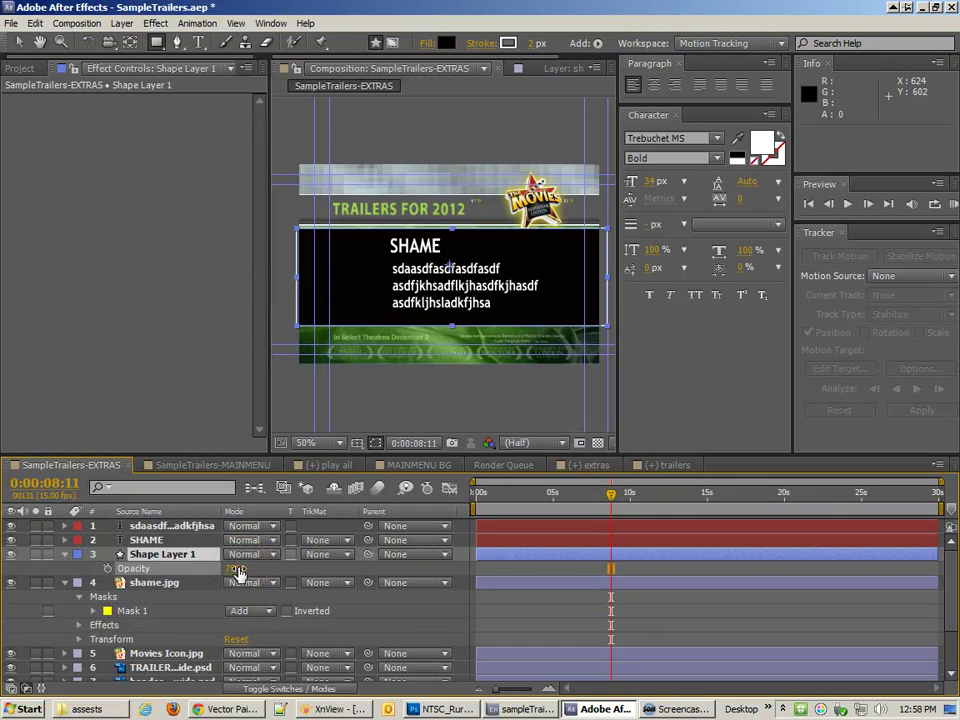
pyautogui.moveTo(238, 572)
pyautogui.mouseDown()
pyautogui.moveTo(192, 577)
pyautogui.moveTo(231, 568)
pyautogui.mouseUp()
pyautogui.moveTo(153, 560); pyautogui.dragTo(157, 648)
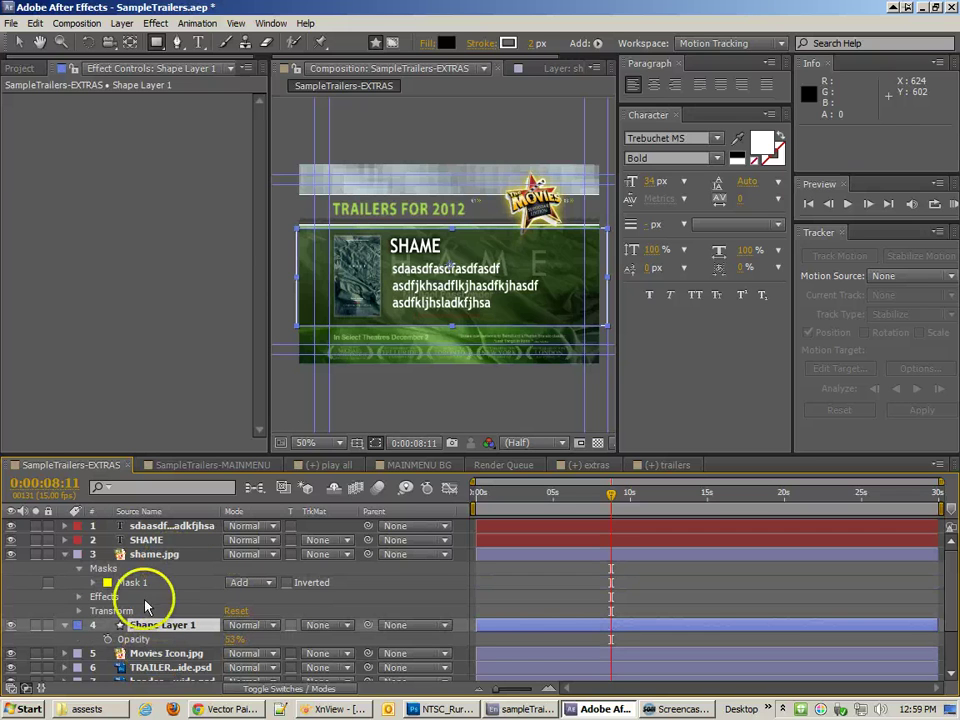
pyautogui.click(63, 625)
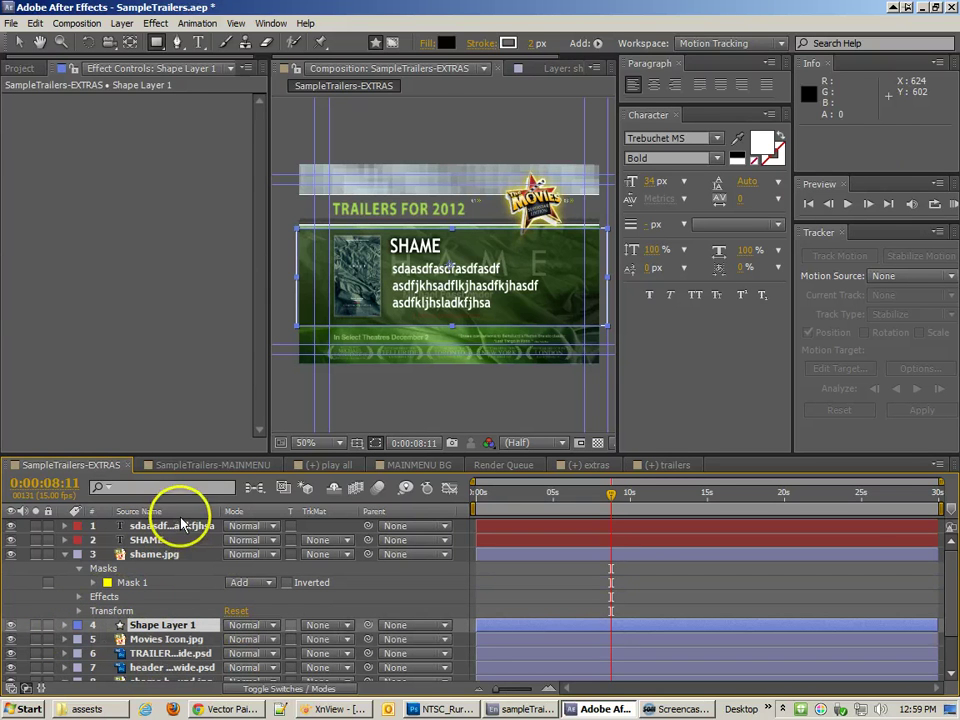
# - Set the dark rectangle's stroke width to 0 px
pyautogui.click(20, 44)
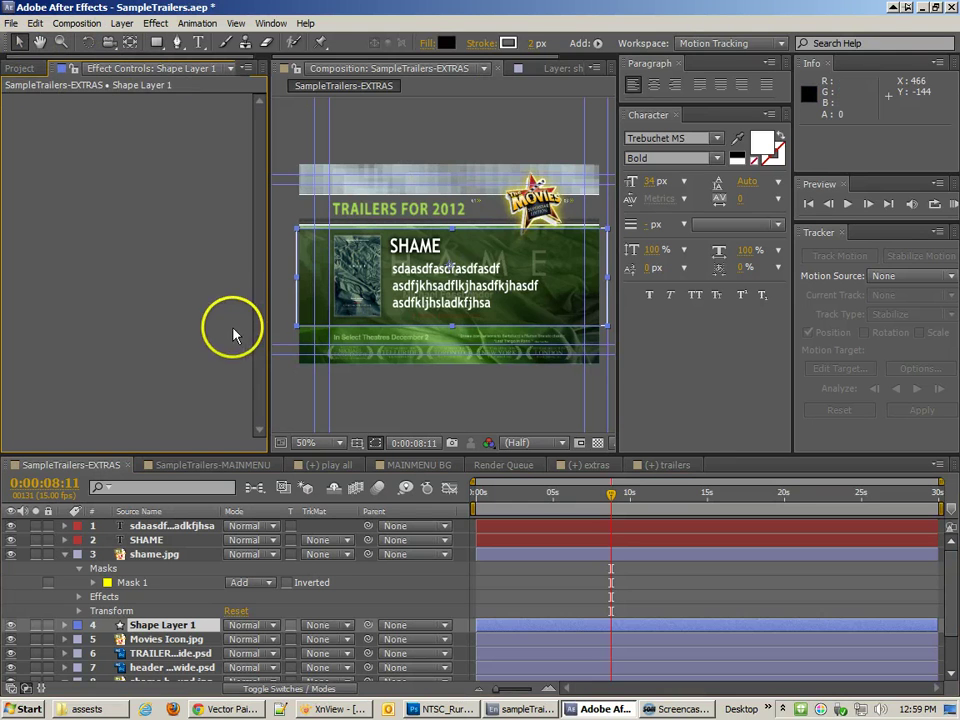
pyautogui.click(286, 333)
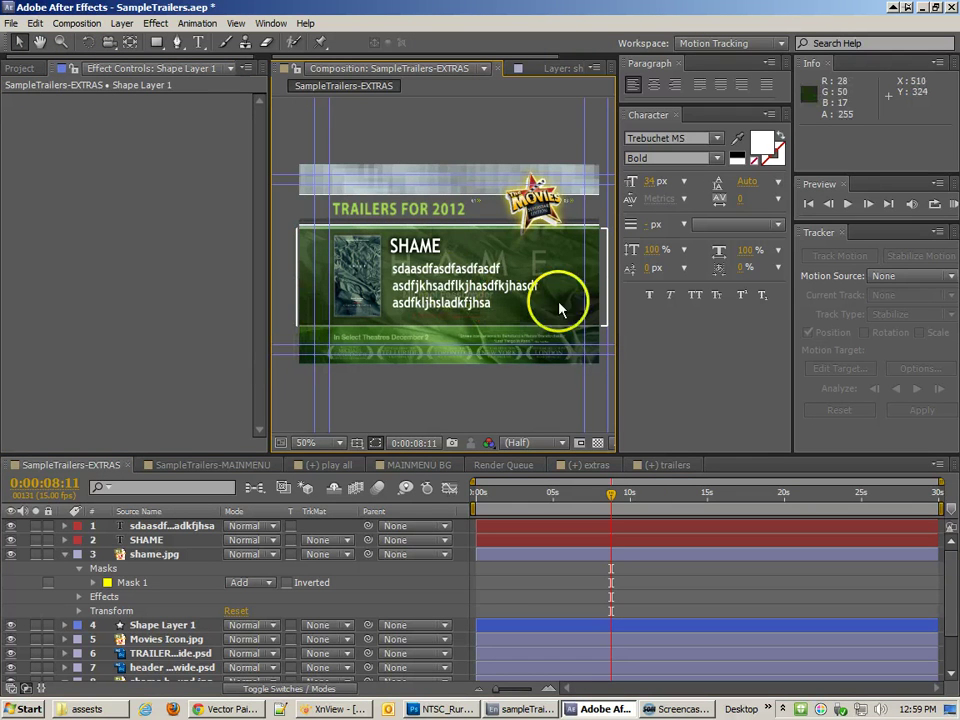
pyautogui.scroll(2, 594, 303)
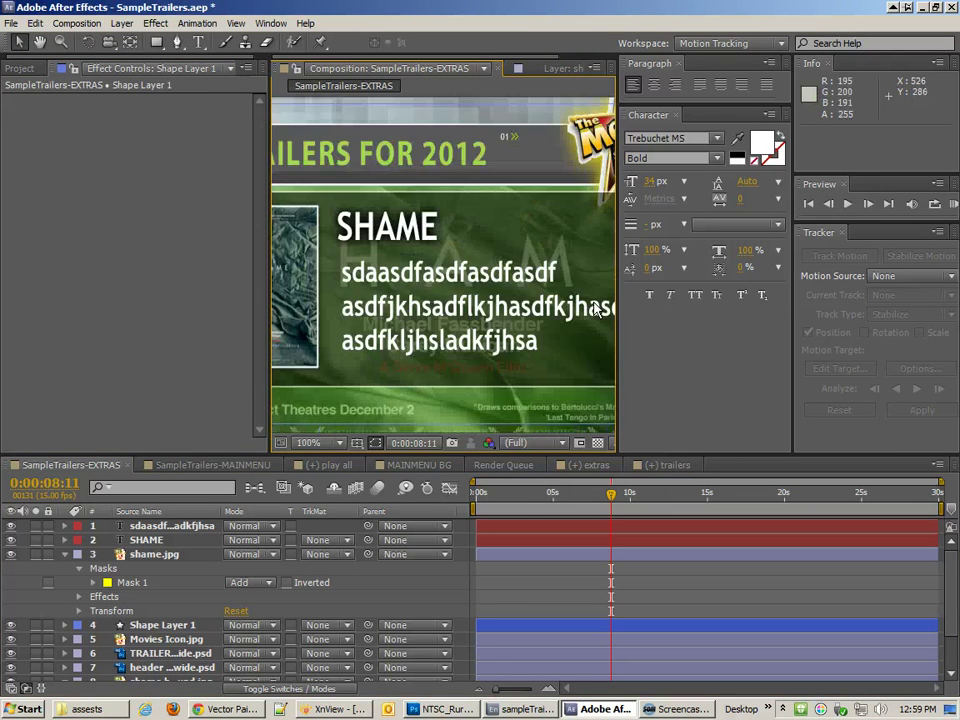
pyautogui.click(481, 150)
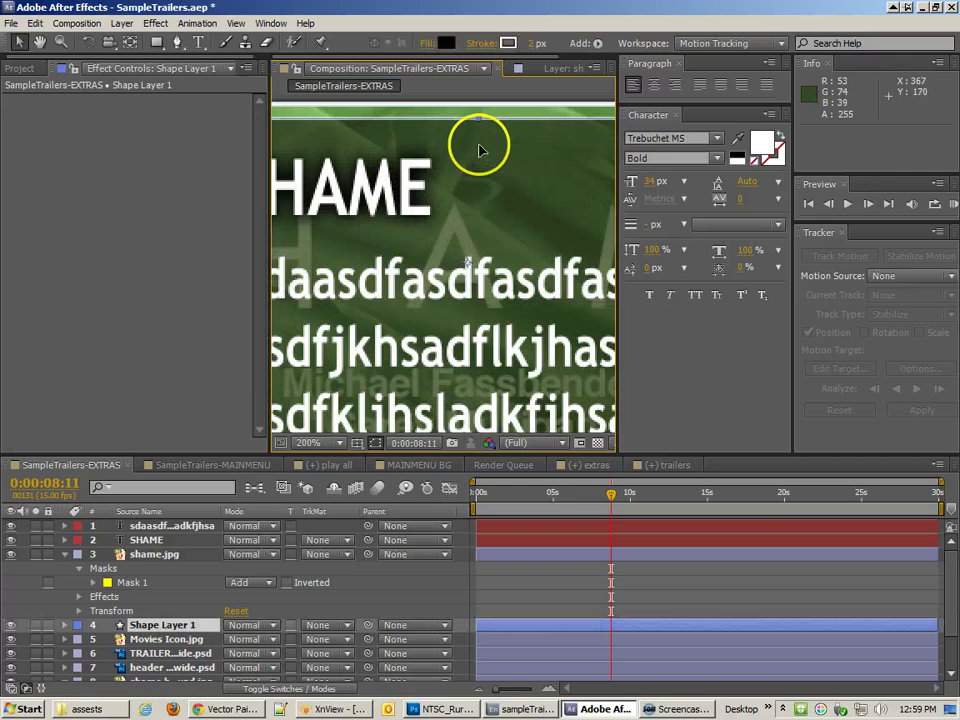
pyautogui.click(508, 43)
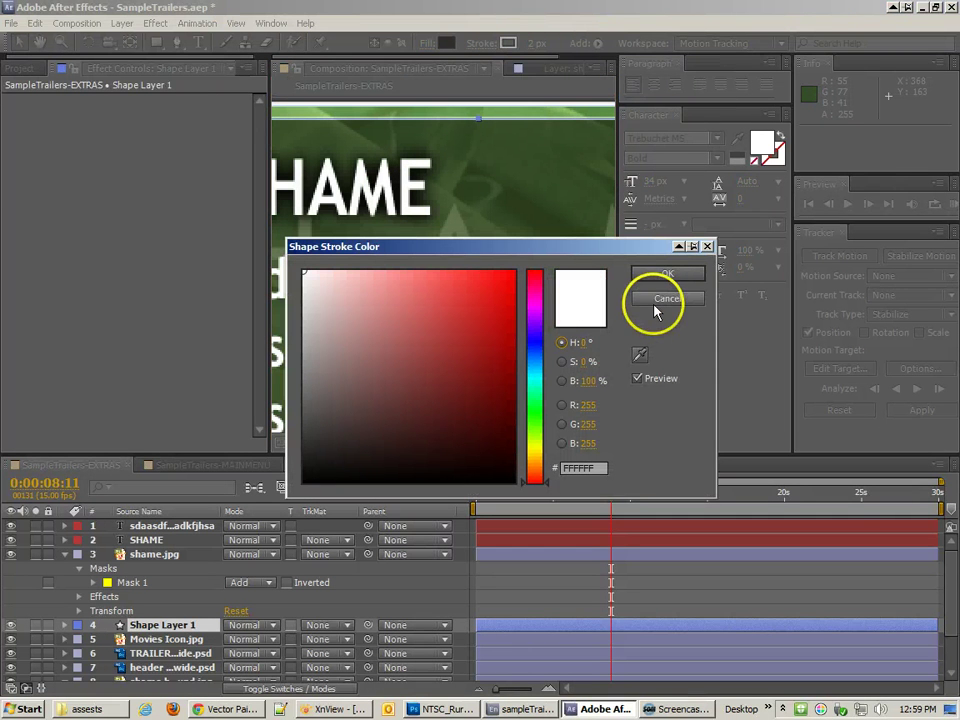
pyautogui.click(660, 300)
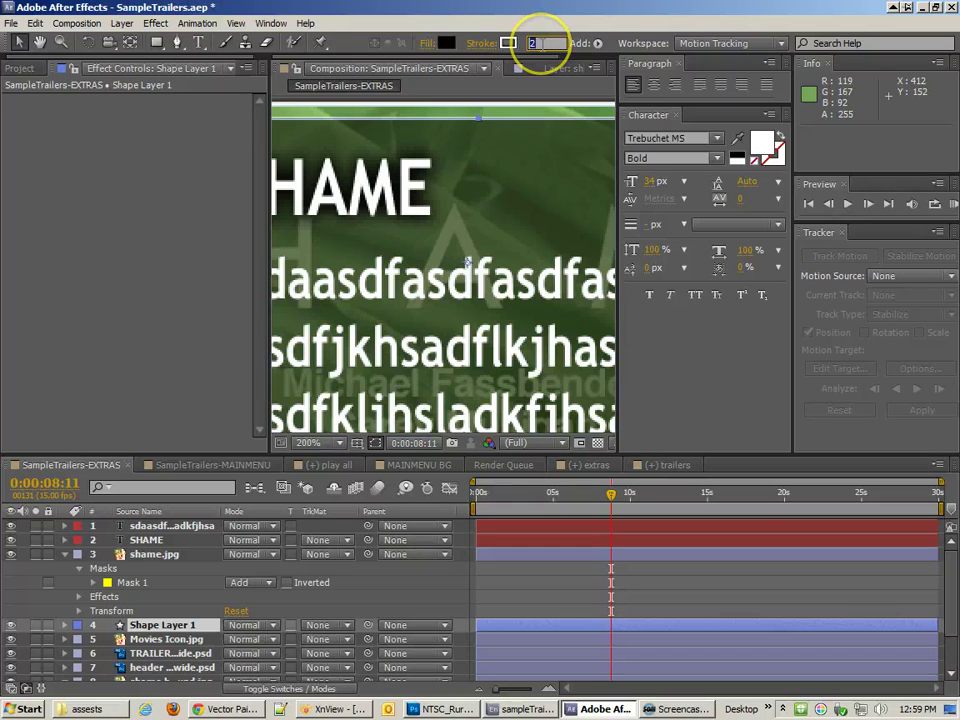
pyautogui.write('0')
pyautogui.press('Return')
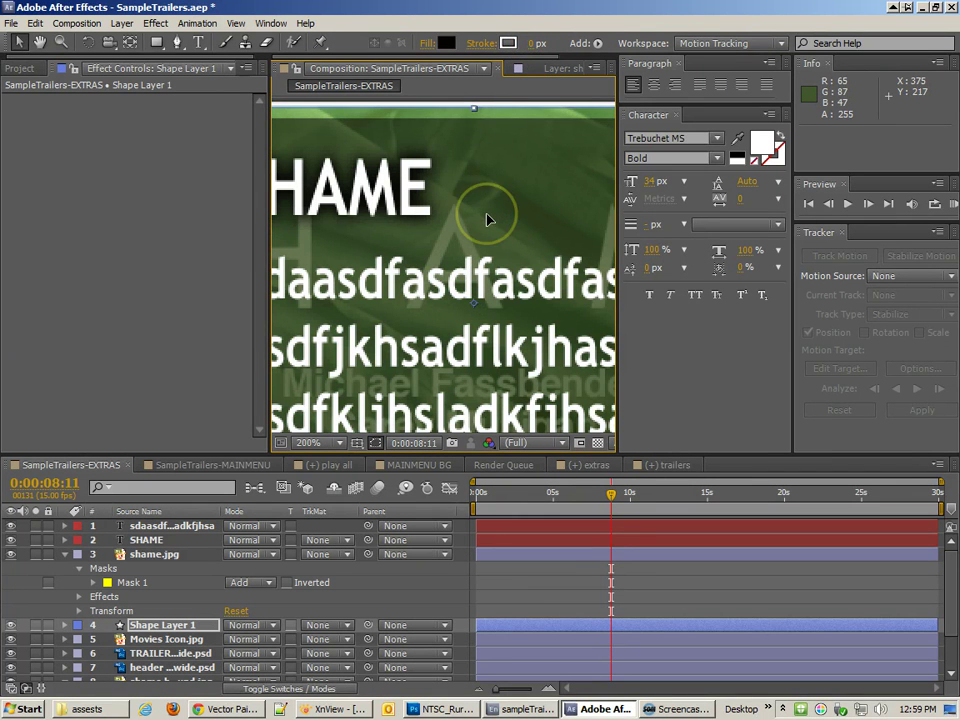
# - Move the dark rectangle up so its upper edge meets the white line under the header
pyautogui.click(498, 160)
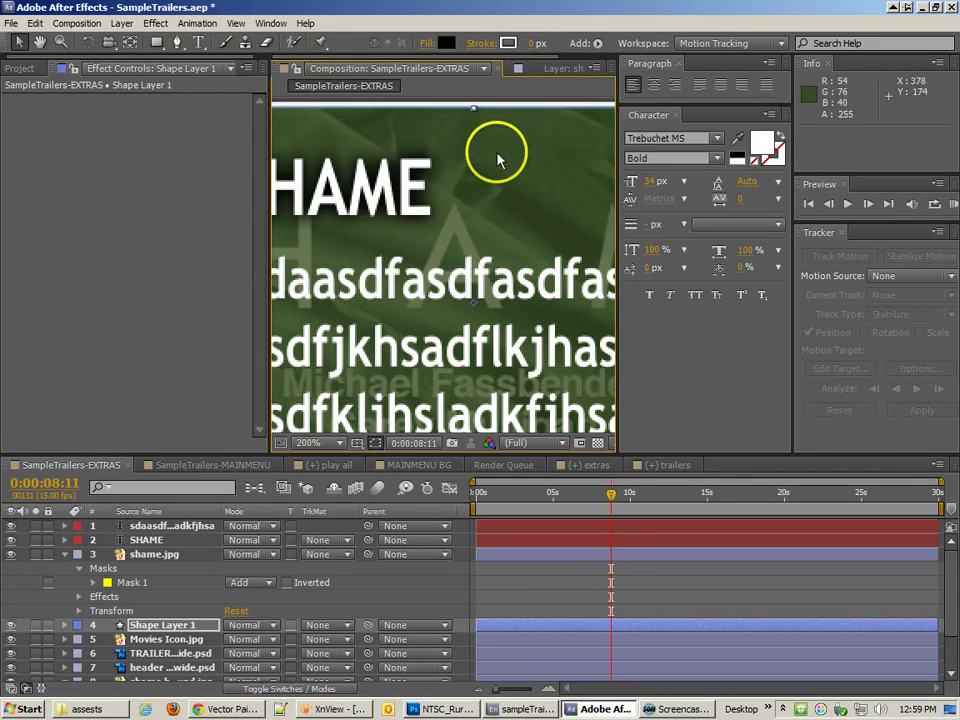
pyautogui.press(',')
pyautogui.click(455, 404)
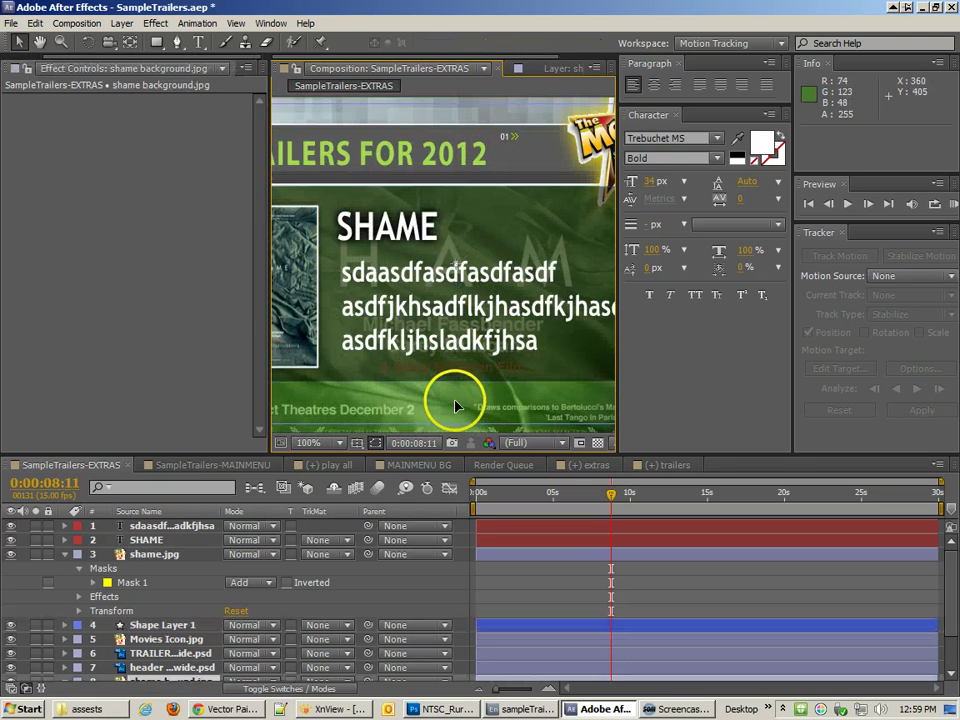
pyautogui.press('space')
pyautogui.moveTo(560, 411); pyautogui.dragTo(526, 388)
pyautogui.hscroll(-3, 506, 404)
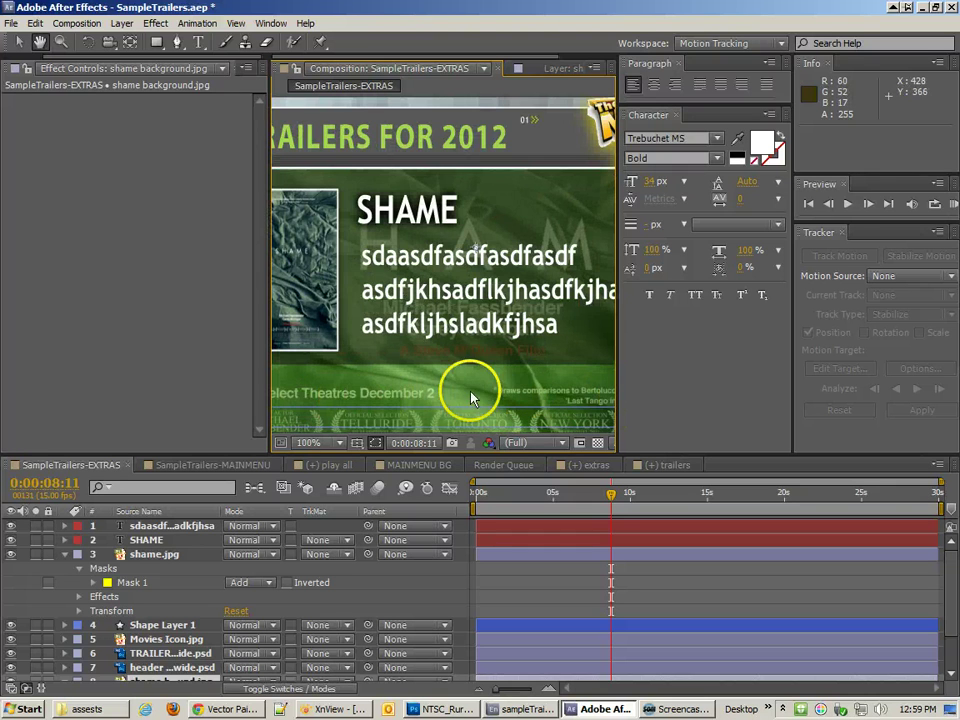
pyautogui.press('v')
pyautogui.press(',')
pyautogui.press(',')
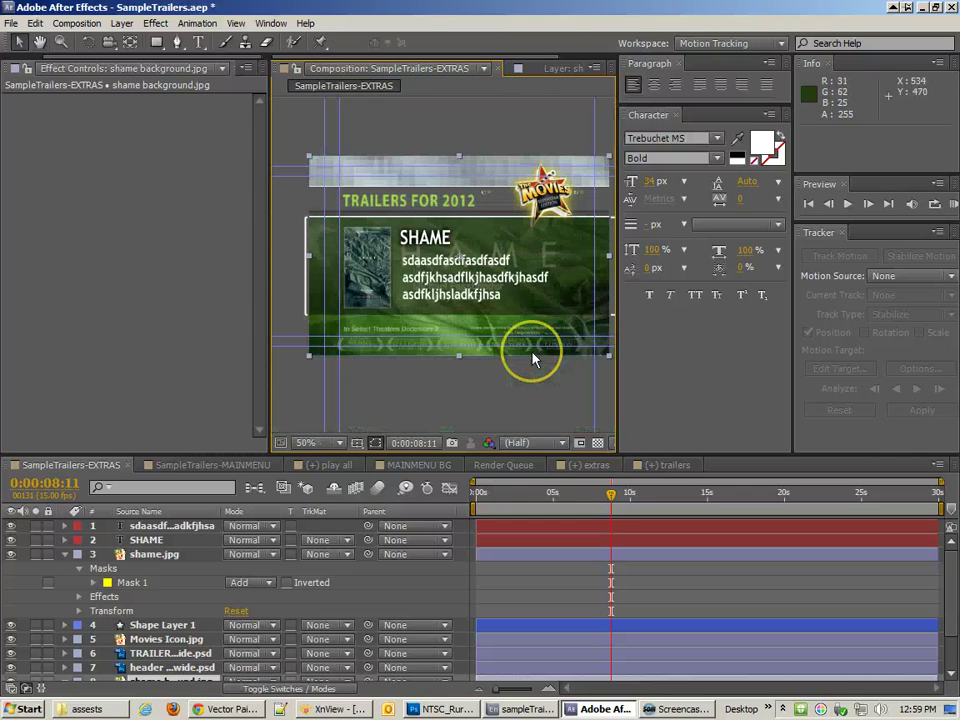
# - Replace the source of the shame.jpg poster layer with underworld.jpg, keeping its mask and effects, and inspect the poster up close
pyautogui.moveTo(40, 58); pyautogui.dragTo(10, 57)
pyautogui.click(14, 69)
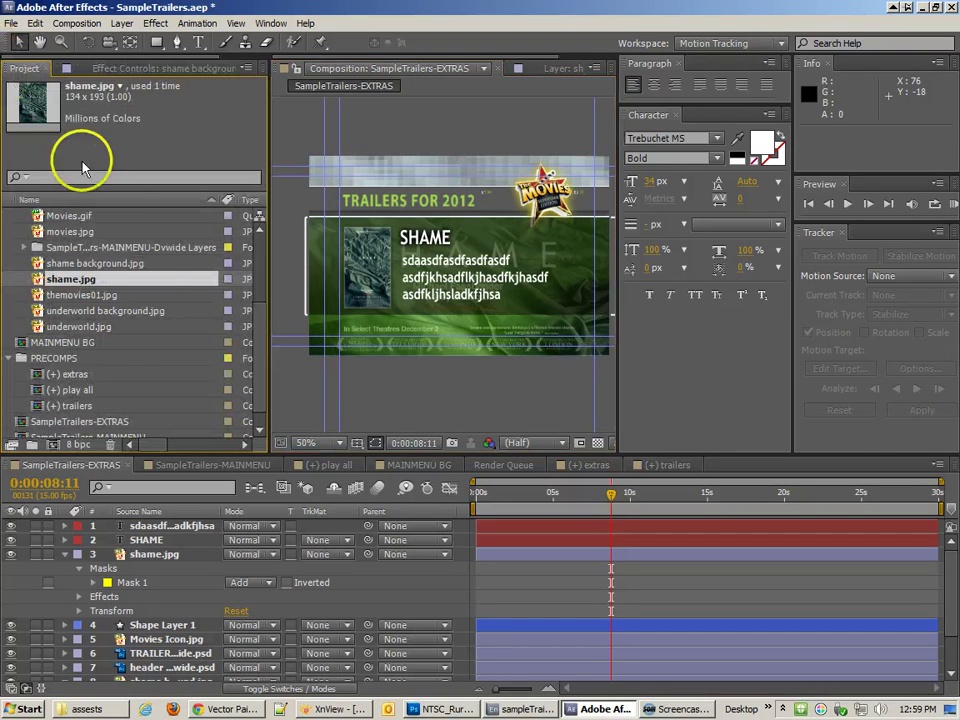
pyautogui.click(378, 282)
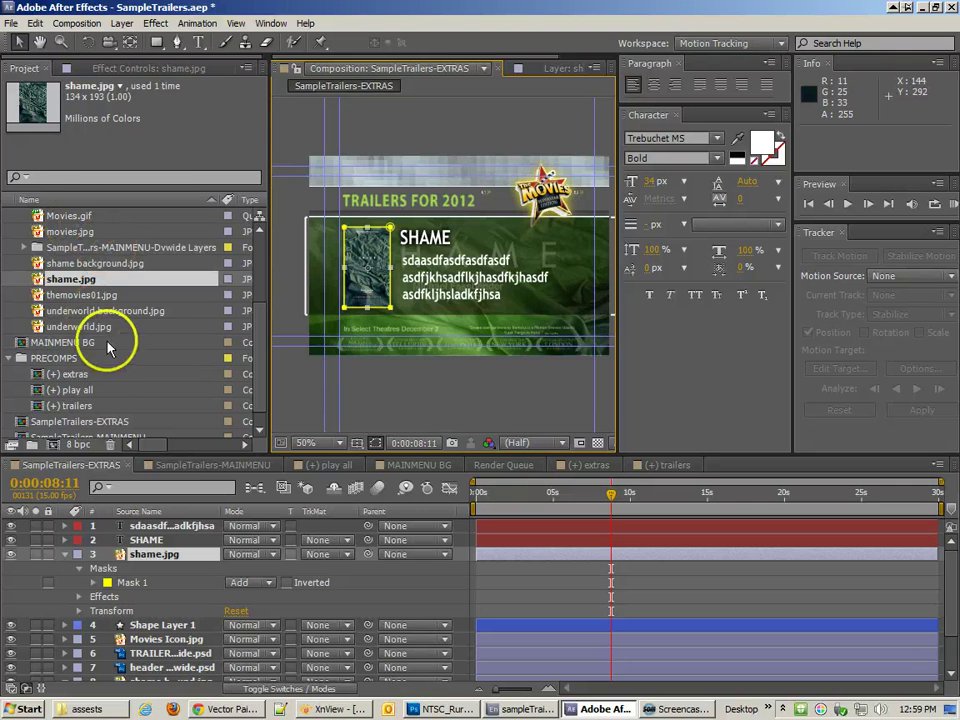
pyautogui.click(88, 311)
pyautogui.click(80, 327)
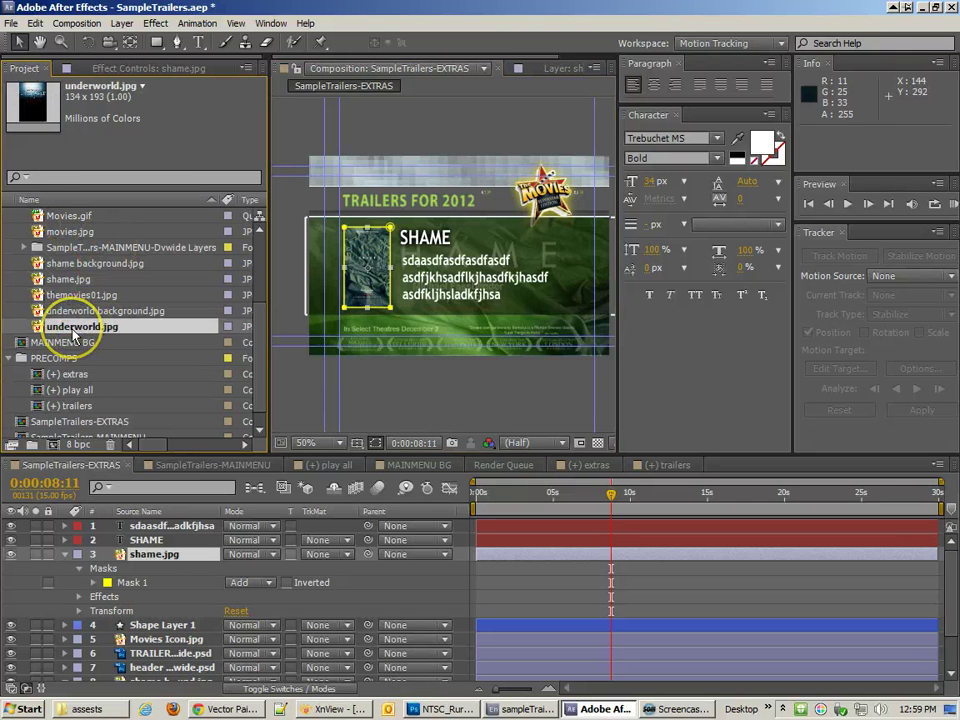
pyautogui.moveTo(74, 335); pyautogui.dragTo(377, 287)
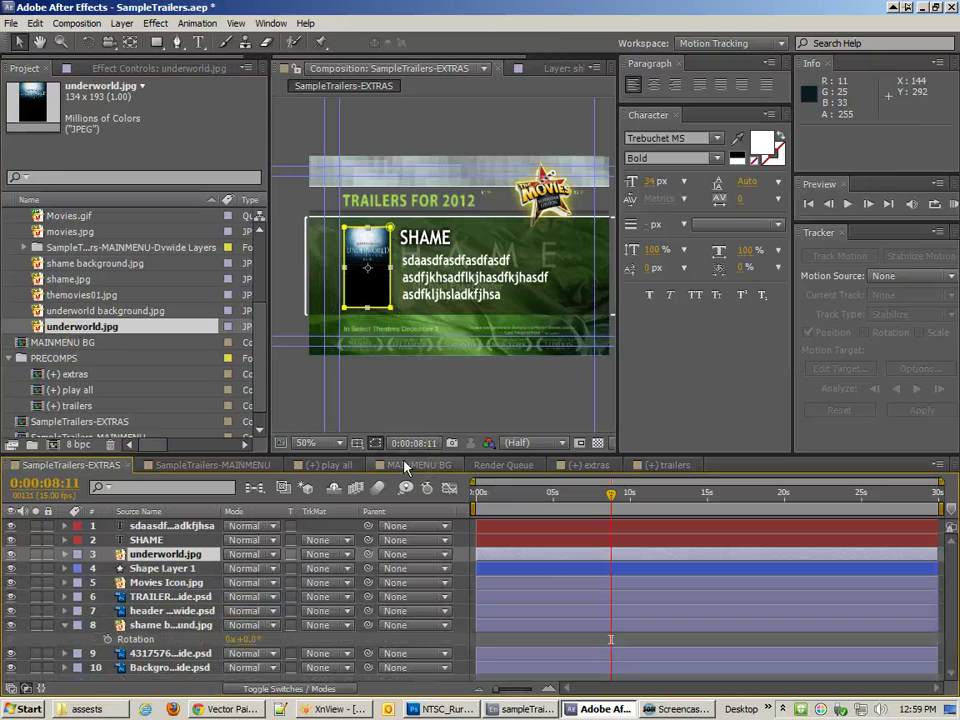
pyautogui.click(395, 145)
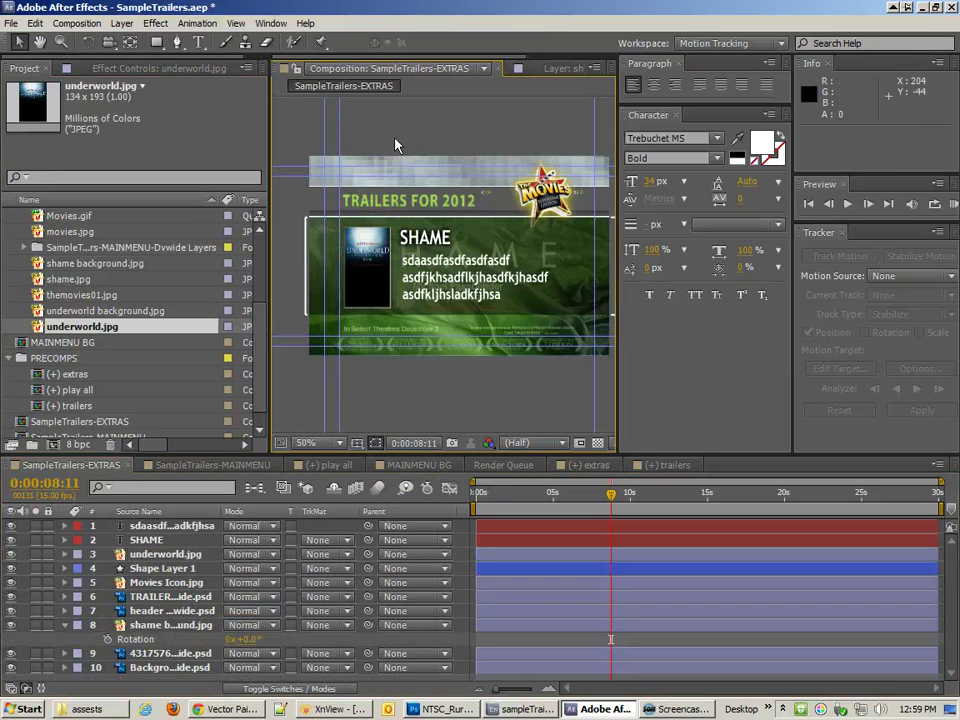
pyautogui.scroll(1, 395, 145)
pyautogui.press('space')
pyautogui.moveTo(321, 310); pyautogui.dragTo(443, 308)
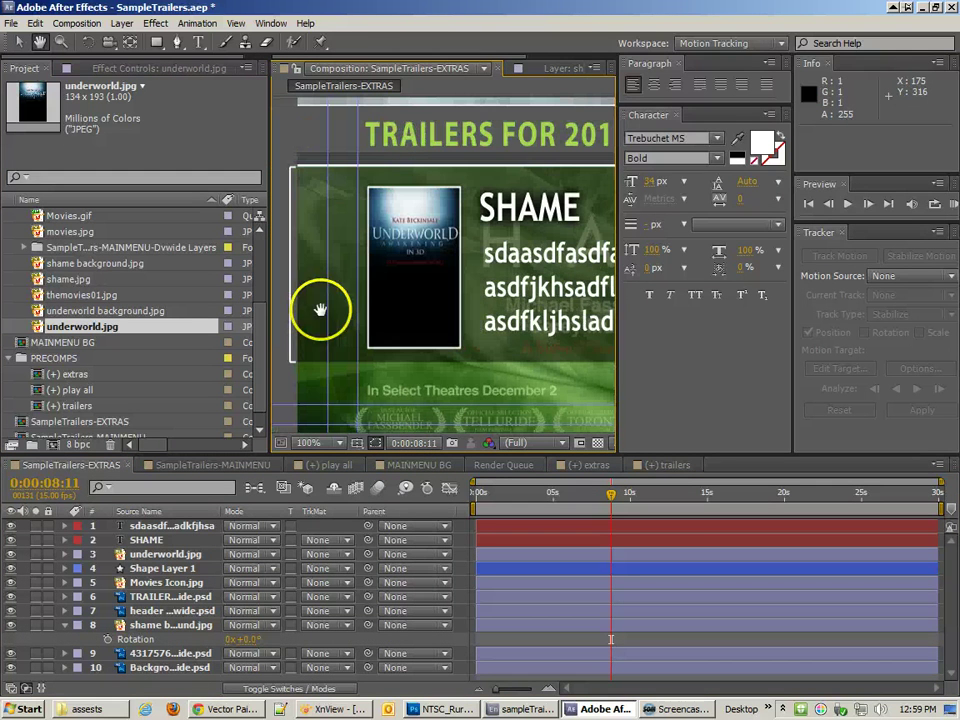
# - Replace the source of the underworld.jpg poster layer with shame.jpg and deselect it
pyautogui.moveTo(139, 321); pyautogui.dragTo(392, 266)
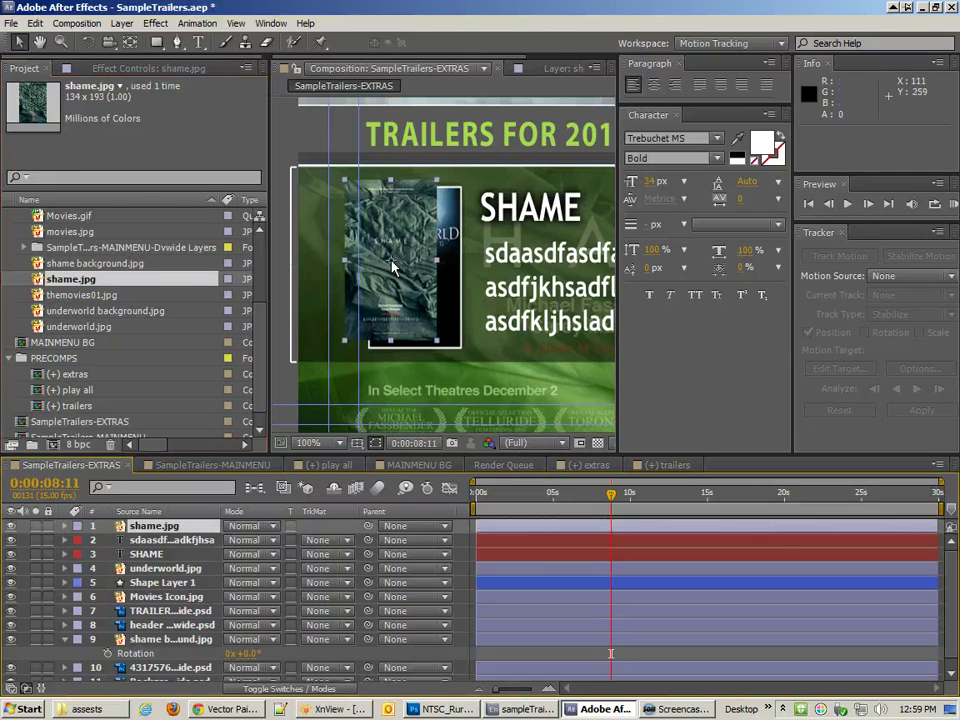
pyautogui.hotkey('ctrl', 'z')
pyautogui.click(439, 264)
pyautogui.click(80, 285)
pyautogui.moveTo(80, 285); pyautogui.dragTo(390, 310)
pyautogui.click(284, 152)
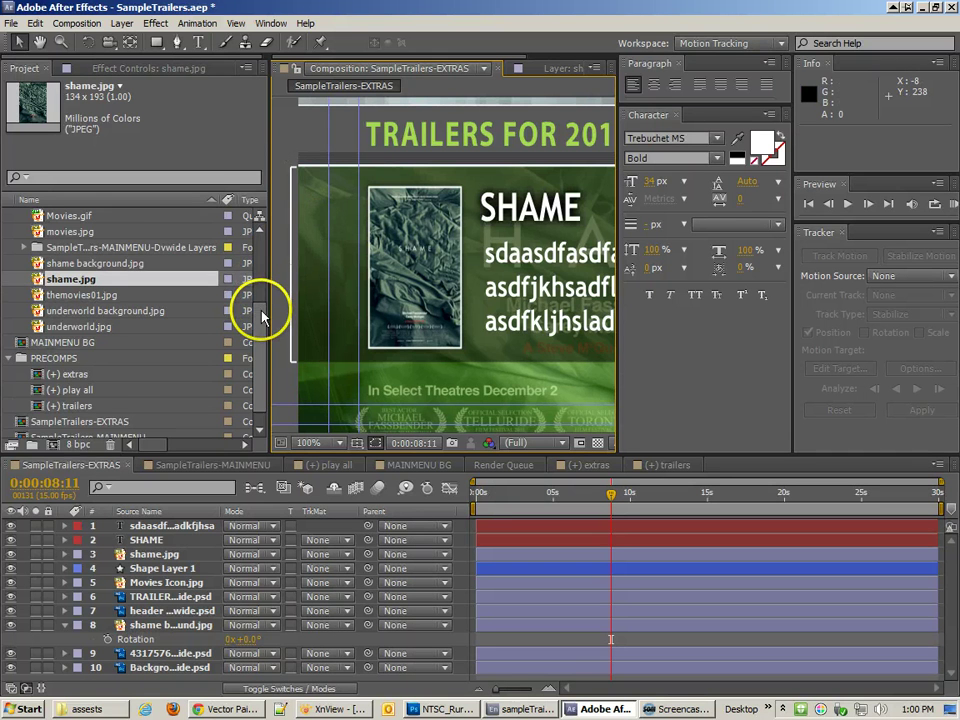
# - Add a white text layer reading MAIN MENU in the header, beside the TRAILERS FOR 2012 title
pyautogui.moveTo(262, 311); pyautogui.dragTo(260, 271)
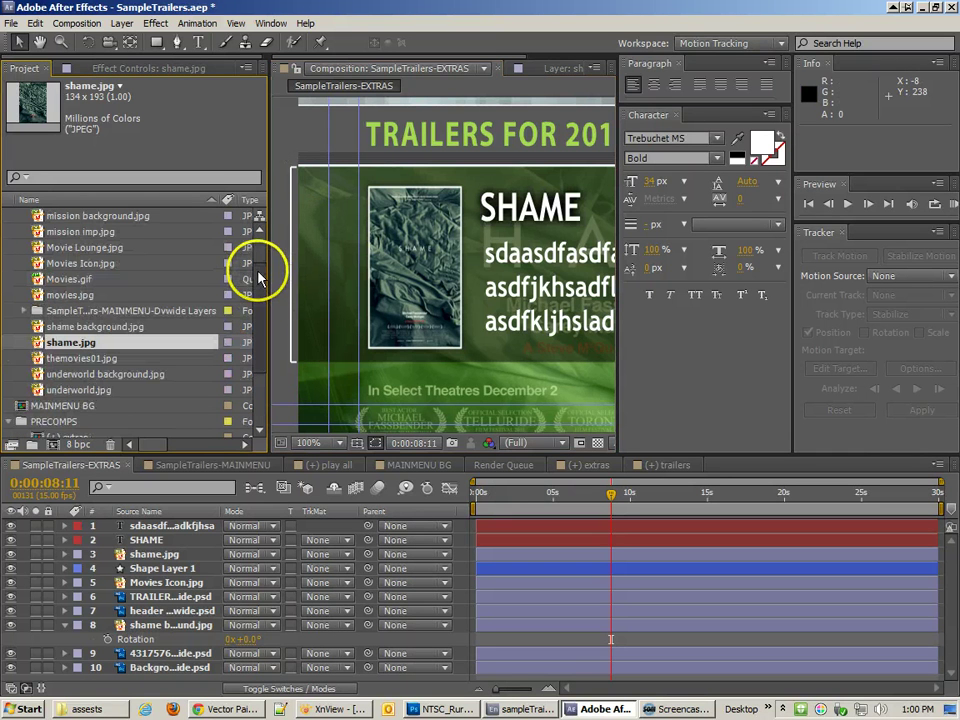
pyautogui.press('space')
pyautogui.moveTo(545, 341); pyautogui.dragTo(465, 414)
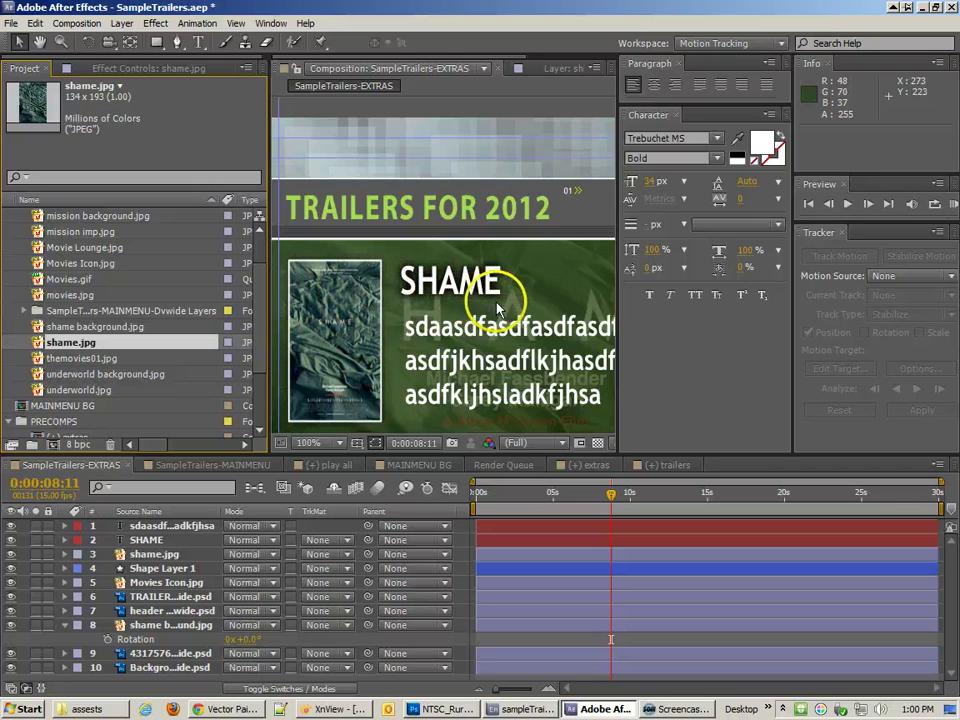
pyautogui.click(198, 43)
pyautogui.click(605, 214)
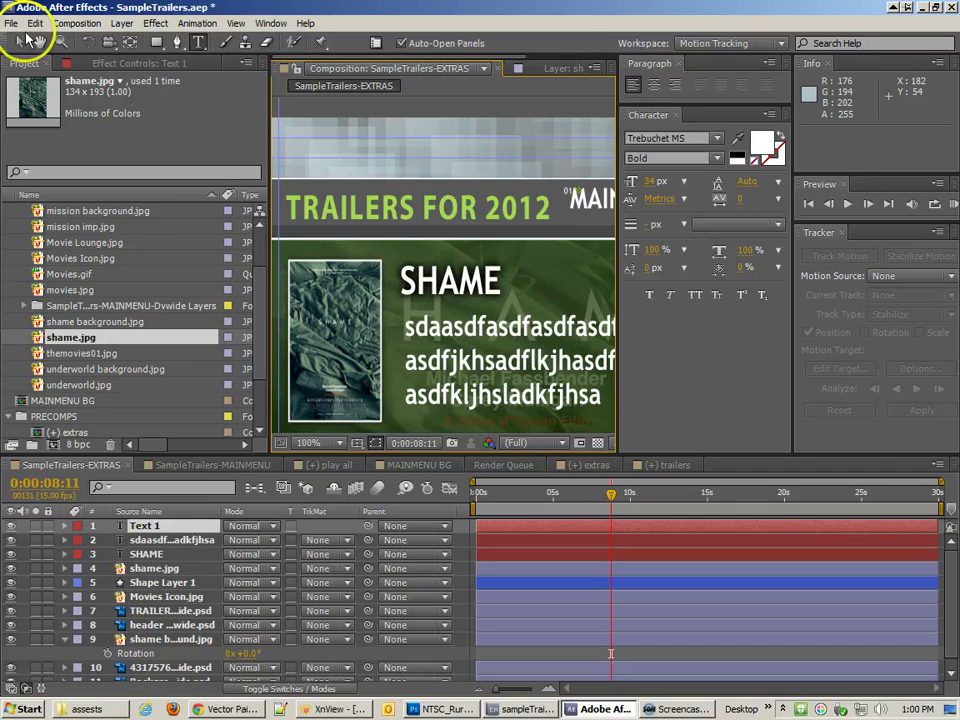
pyautogui.click(21, 43)
# - Move the MAIN MENU text below The Movies logo, ending at the right safe-area guide, at about 538, 202
pyautogui.press('space')
pyautogui.moveTo(577, 195); pyautogui.dragTo(293, 255)
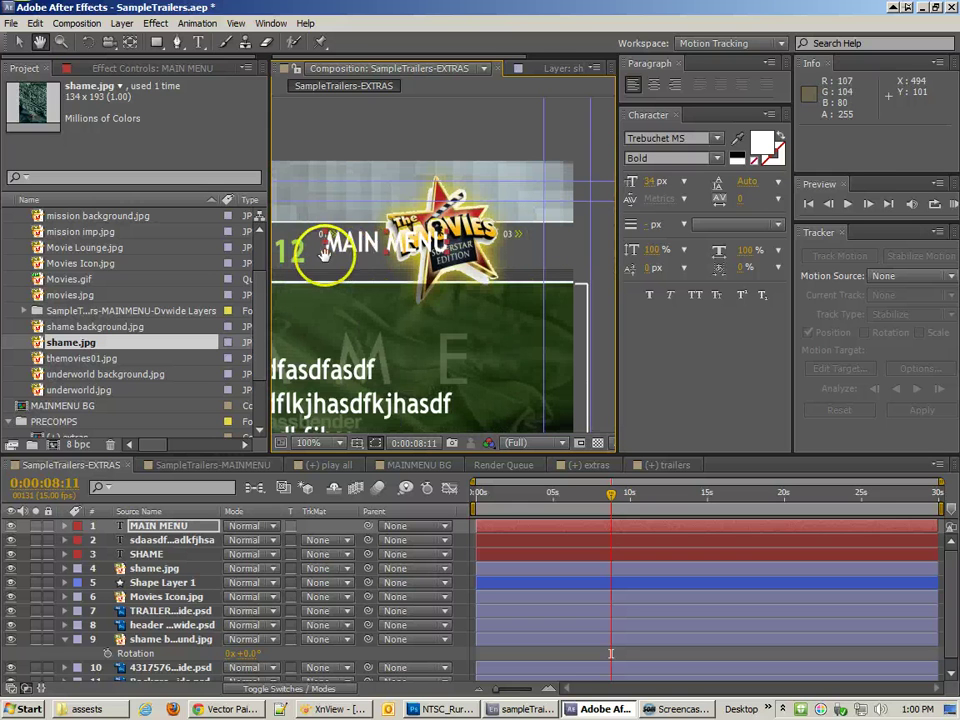
pyautogui.moveTo(355, 238); pyautogui.dragTo(476, 333)
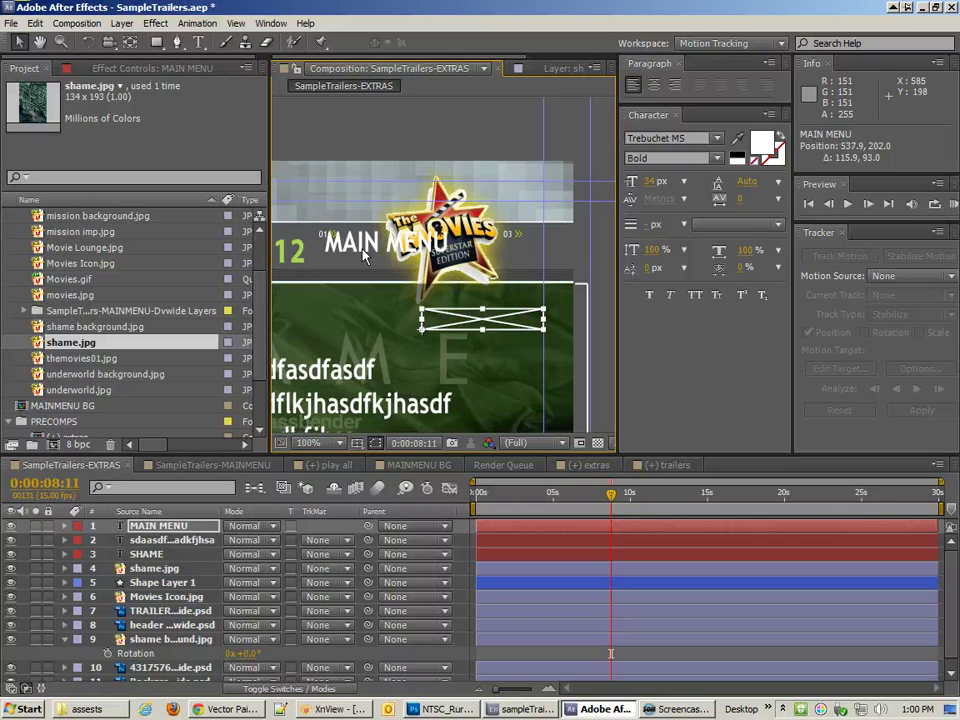
pyautogui.moveTo(363, 255); pyautogui.dragTo(463, 331)
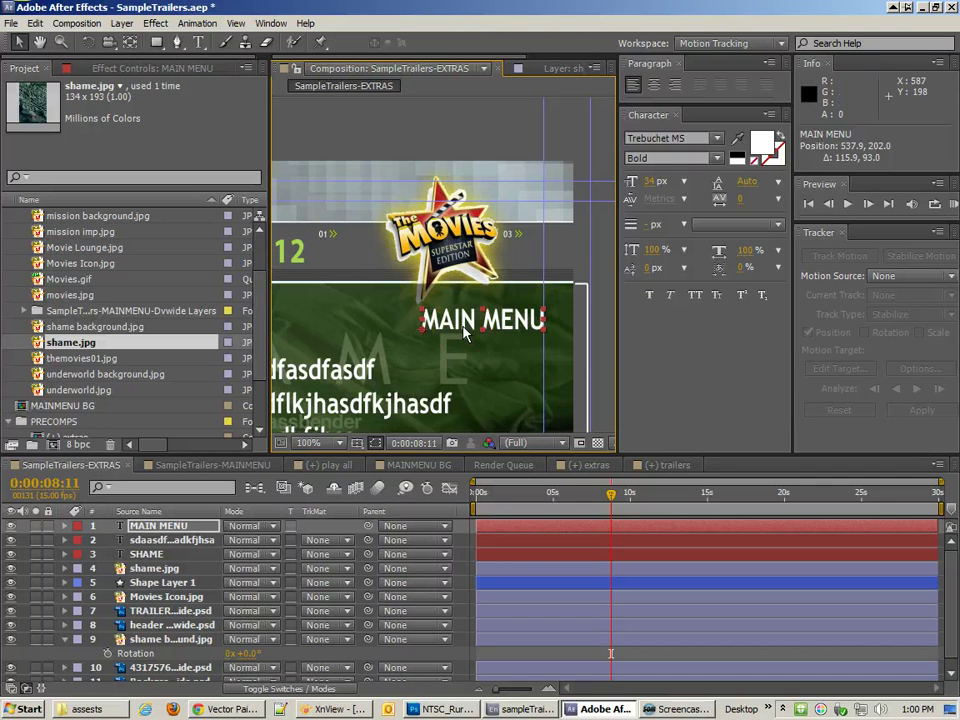
# - Reduce the MAIN MENU text to 26 px and move it to about 560, 193, just inside the right safe-area guide
pyautogui.press('space')
pyautogui.moveTo(476, 375)
pyautogui.mouseDown()
pyautogui.moveTo(543, 329)
pyautogui.moveTo(476, 282)
pyautogui.mouseUp()
pyautogui.moveTo(506, 340); pyautogui.dragTo(550, 321)
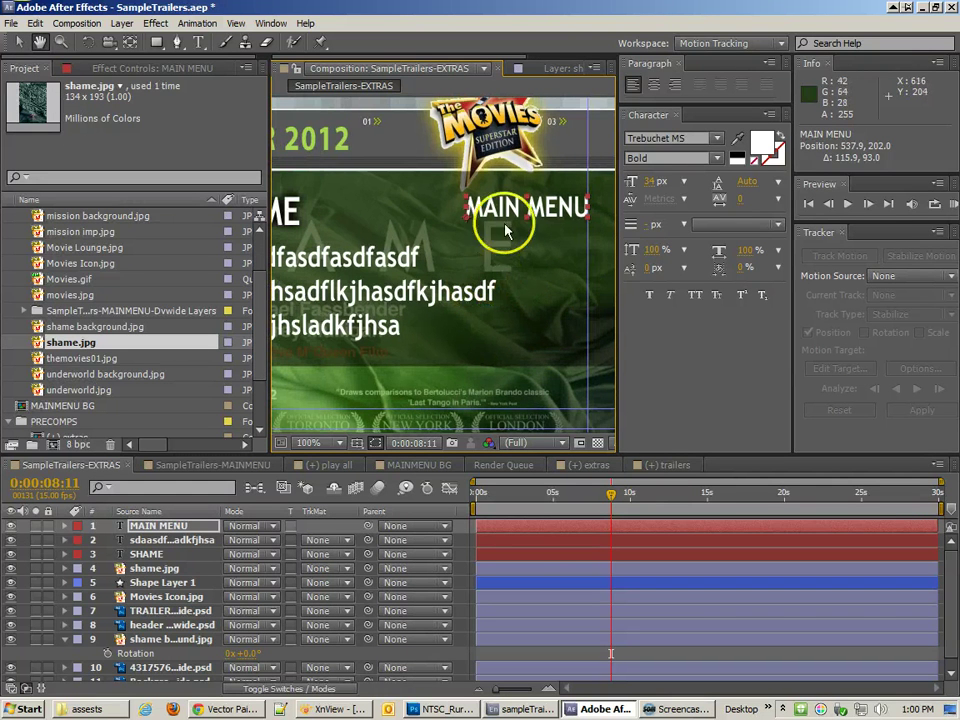
pyautogui.moveTo(587, 197); pyautogui.dragTo(566, 197)
pyautogui.hotkey('ctrl', 'z')
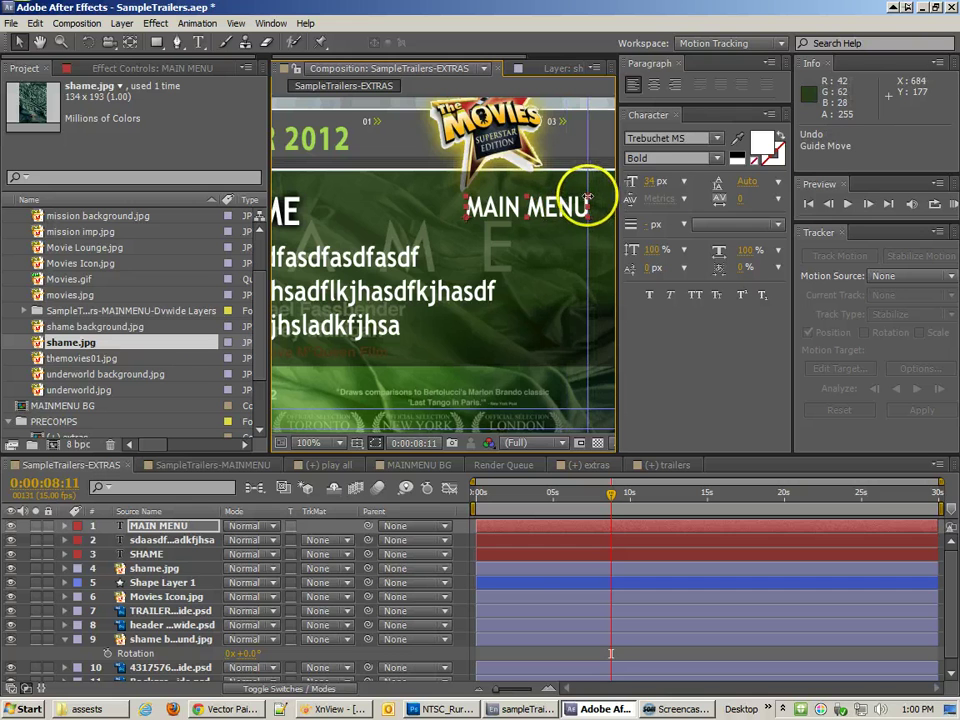
pyautogui.click(648, 181)
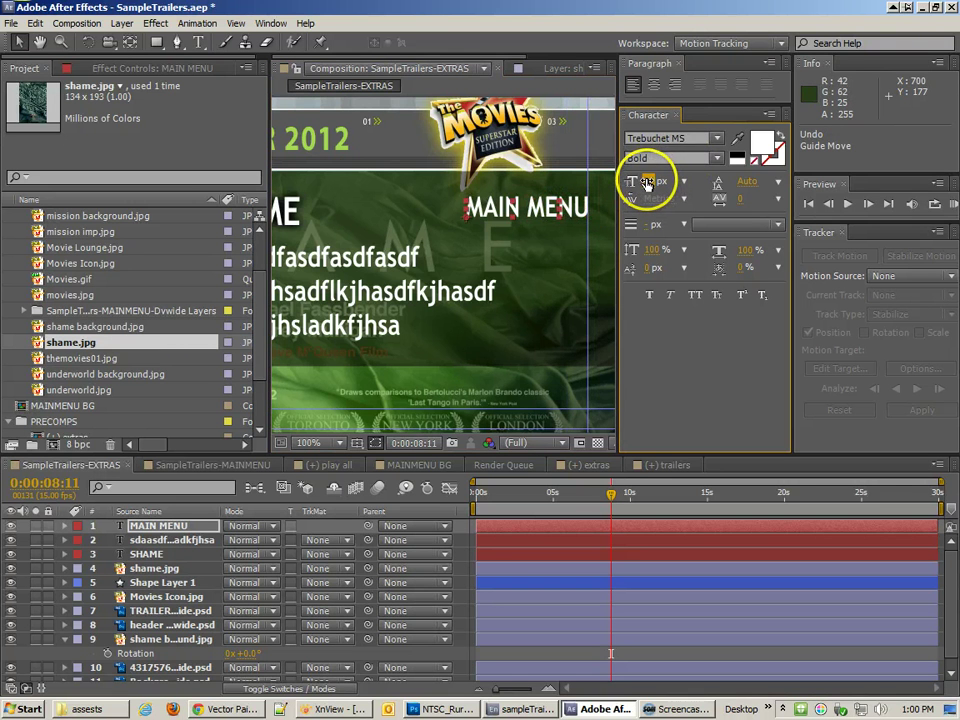
pyautogui.moveTo(528, 213); pyautogui.dragTo(553, 208)
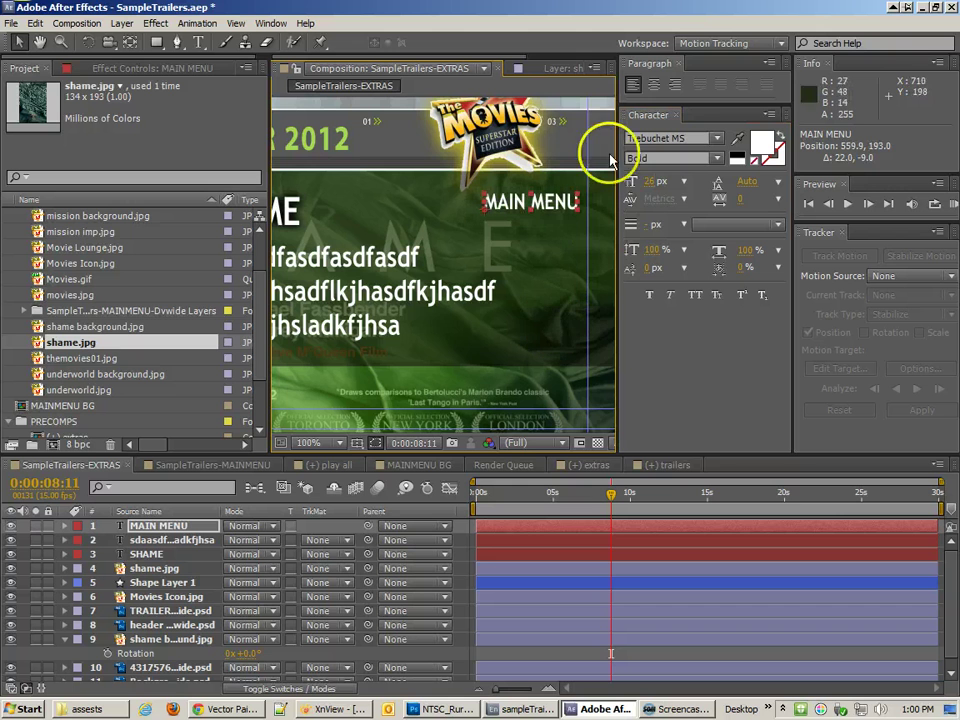
# - Pre-compose the MAIN MENU text layer into a new composition named MAIN MENU button, moving all attributes into it
pyautogui.click(556, 210)
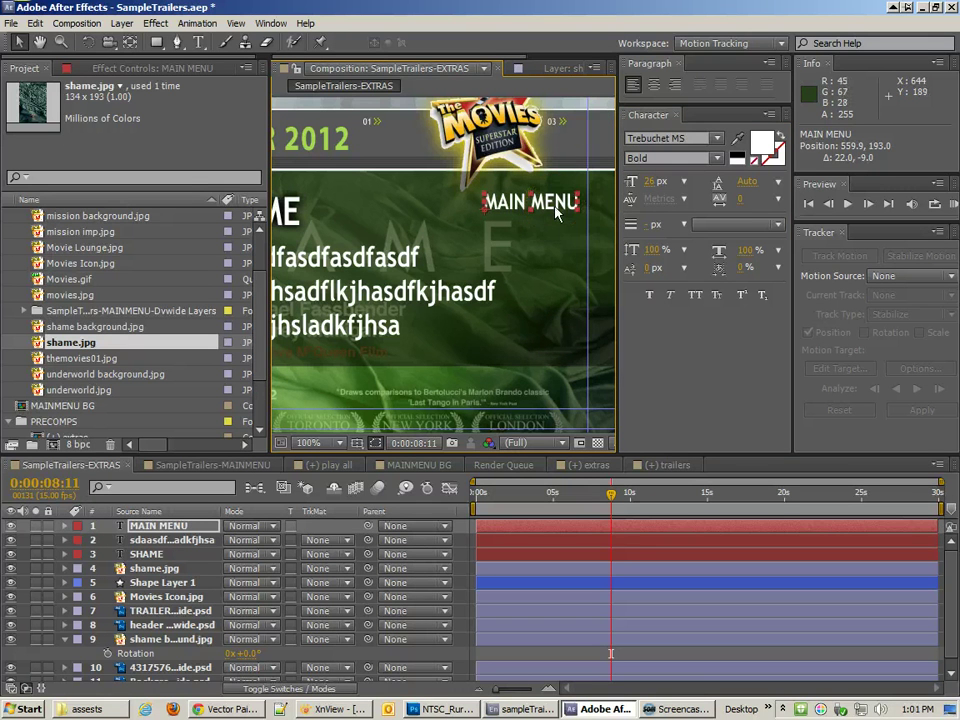
pyautogui.hotkey('ctrl', 'shift', 'c')
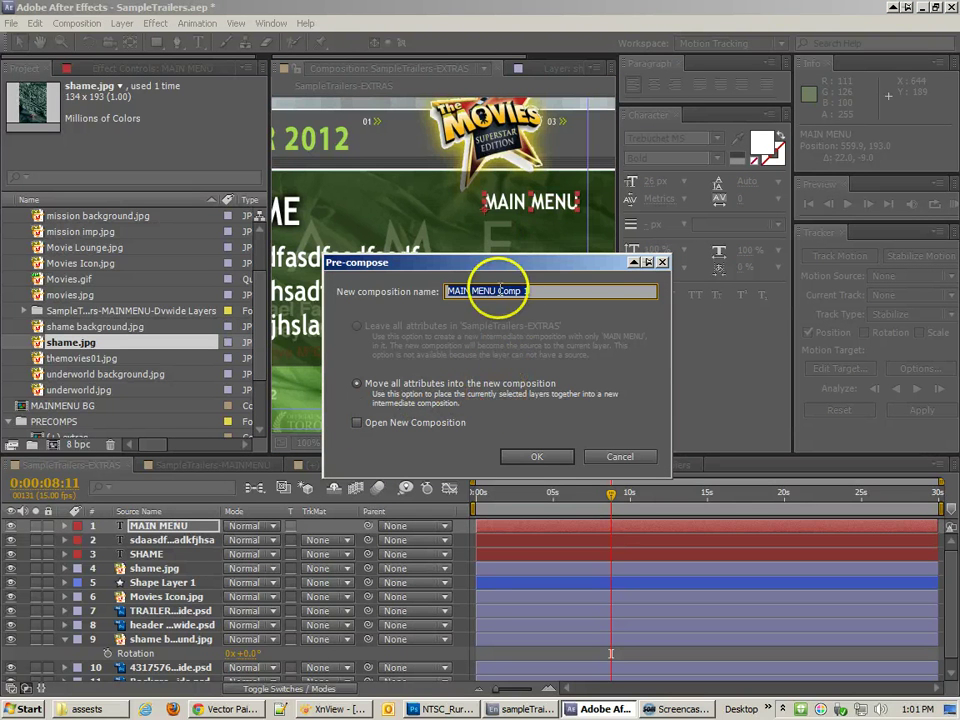
pyautogui.moveTo(476, 291); pyautogui.dragTo(498, 290)
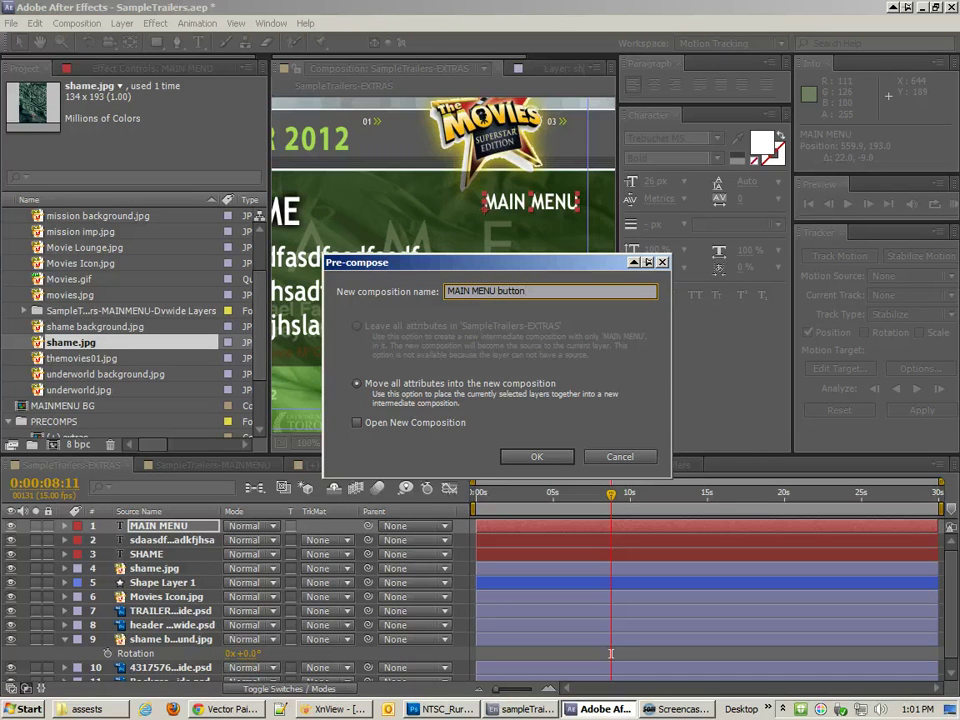
pyautogui.press('Return')
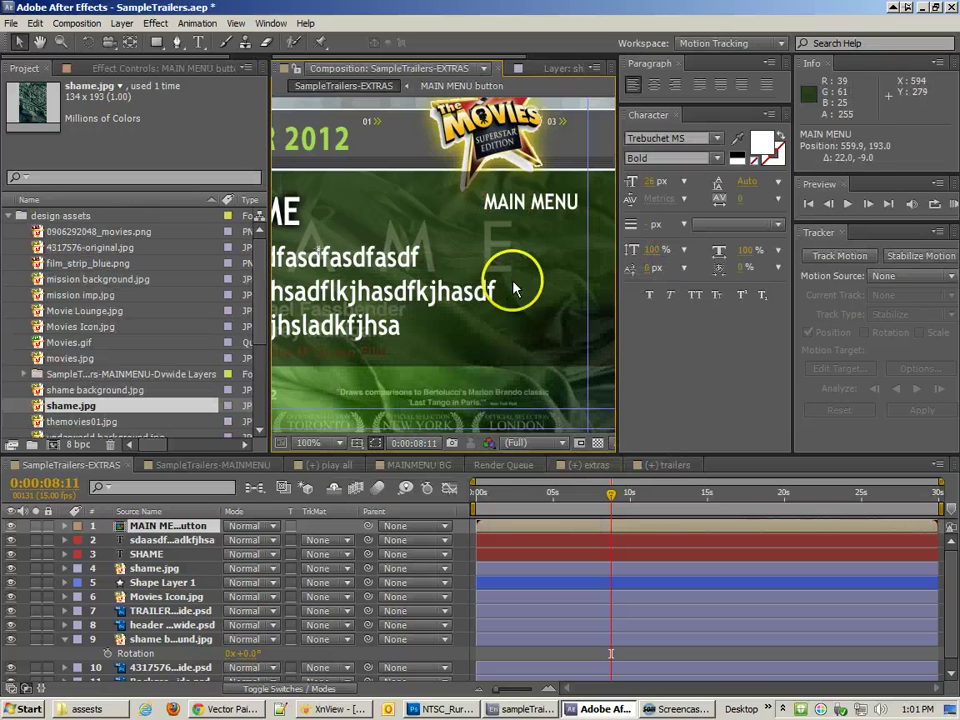
# - Open the MAIN MENU button composition, examine its frame size around the text, and return to SampleTrailers-EXTRAS
pyautogui.doubleClick(551, 204)
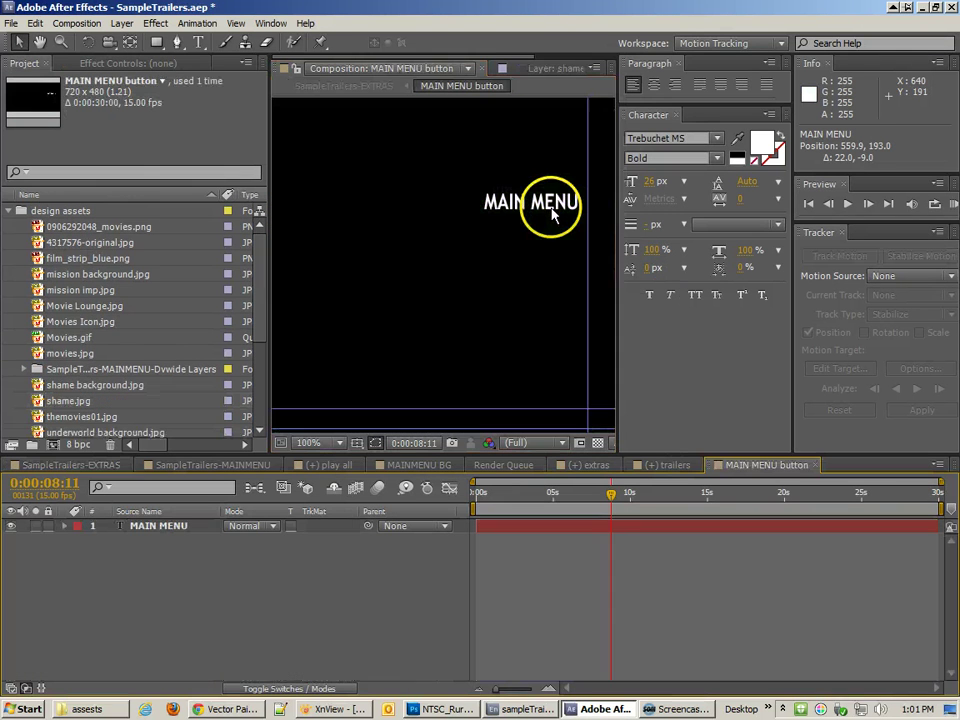
pyautogui.scroll(-1, 555, 213)
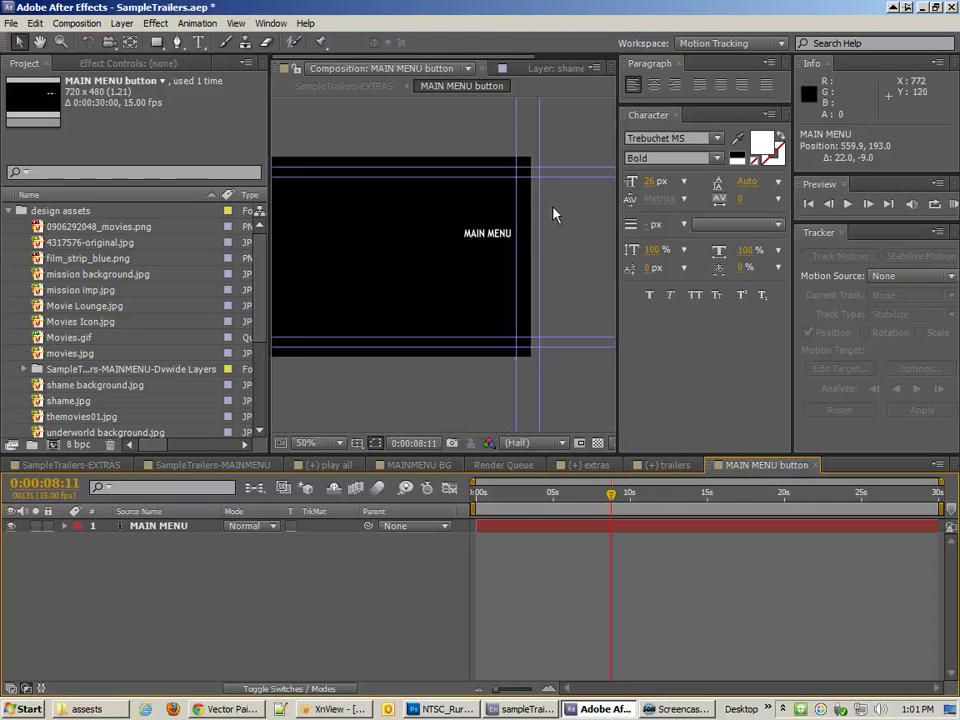
pyautogui.press('space')
pyautogui.moveTo(451, 289)
pyautogui.mouseDown()
pyautogui.moveTo(575, 293)
pyautogui.moveTo(342, 266)
pyautogui.moveTo(387, 261)
pyautogui.mouseUp()
pyautogui.press('v')
pyautogui.click(408, 208)
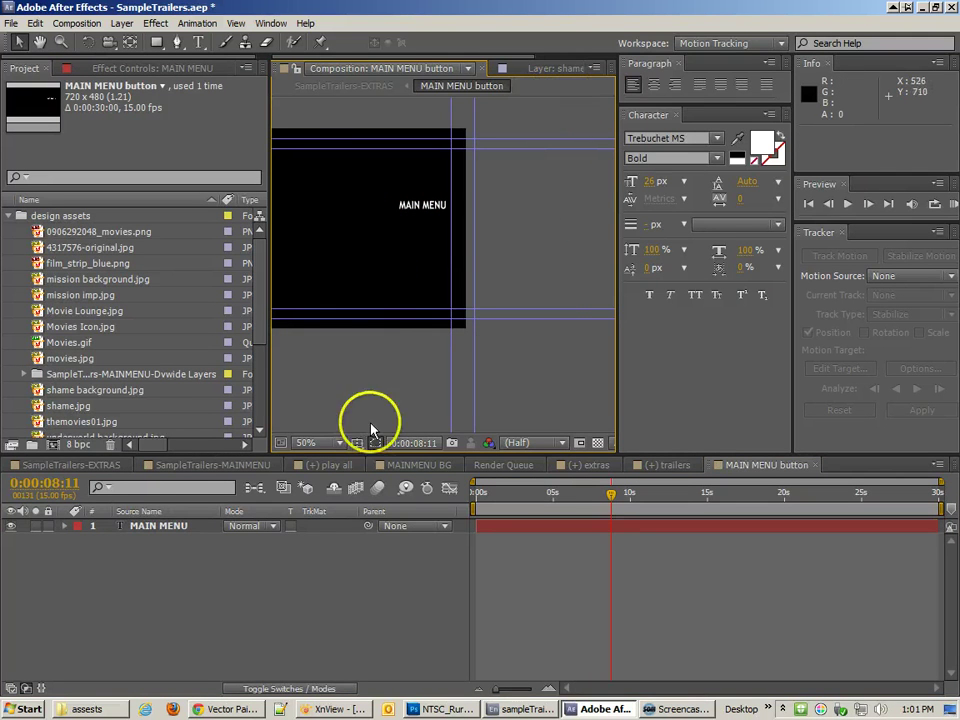
pyautogui.click(92, 466)
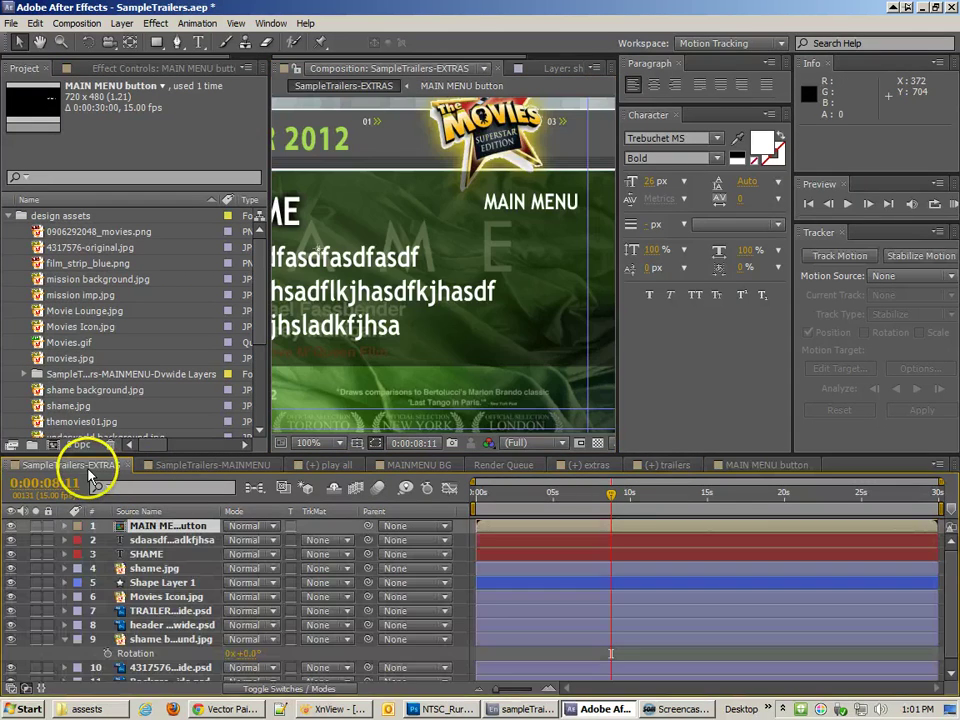
# - Try scaling the MAIN MENU button layer to about 77% by 55%, and undo the scaling
pyautogui.click(520, 202)
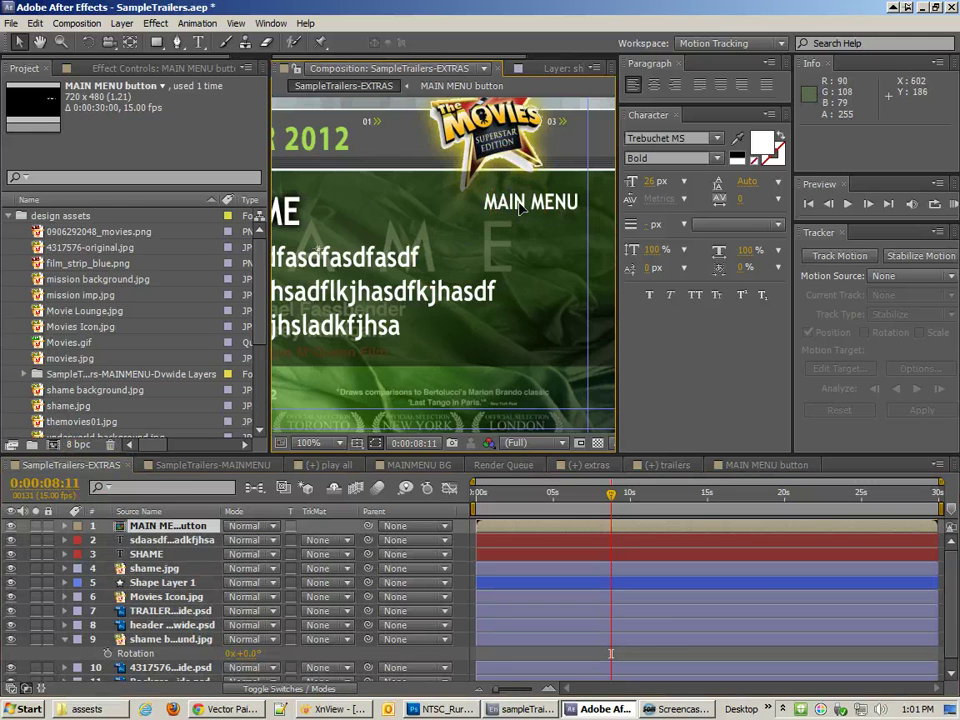
pyautogui.click(147, 527)
pyautogui.press('s')
pyautogui.click(369, 375)
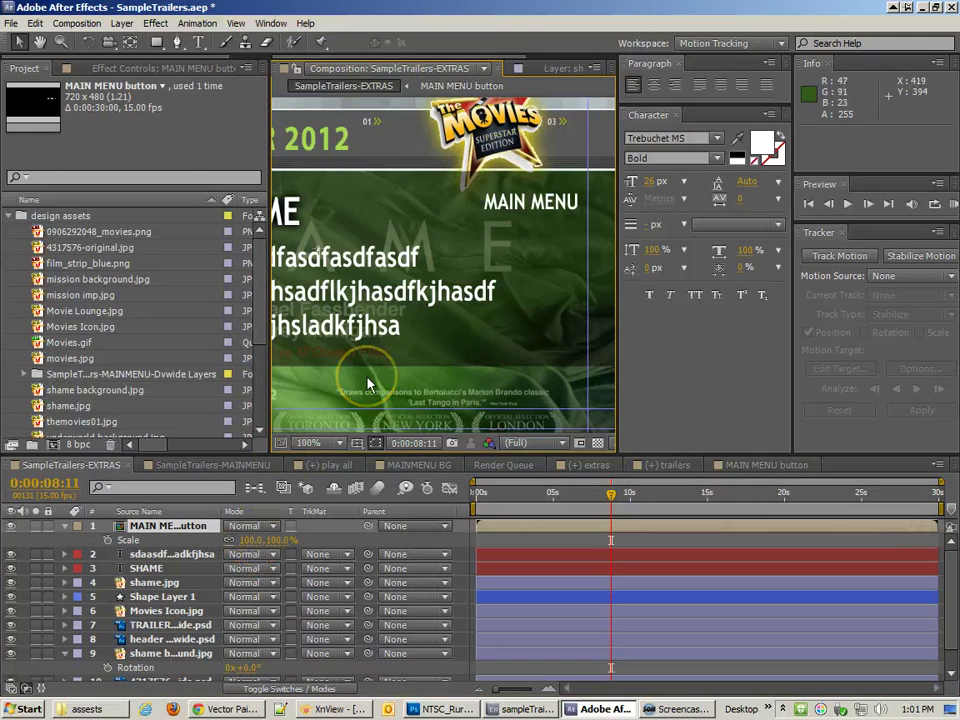
pyautogui.scroll(-2, 368, 384)
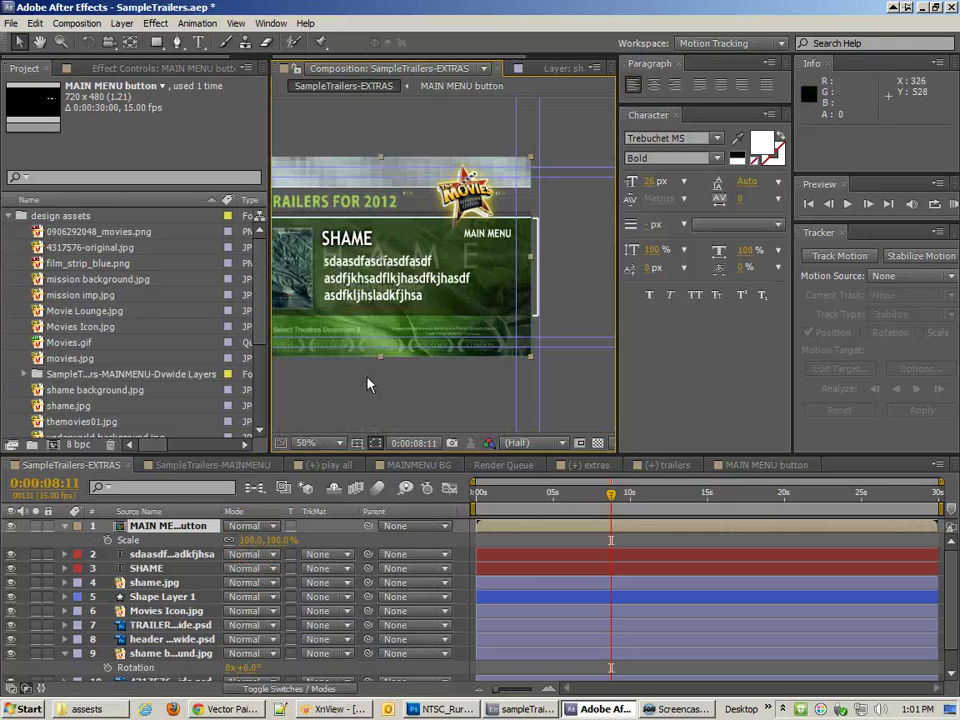
pyautogui.moveTo(532, 157); pyautogui.dragTo(497, 203)
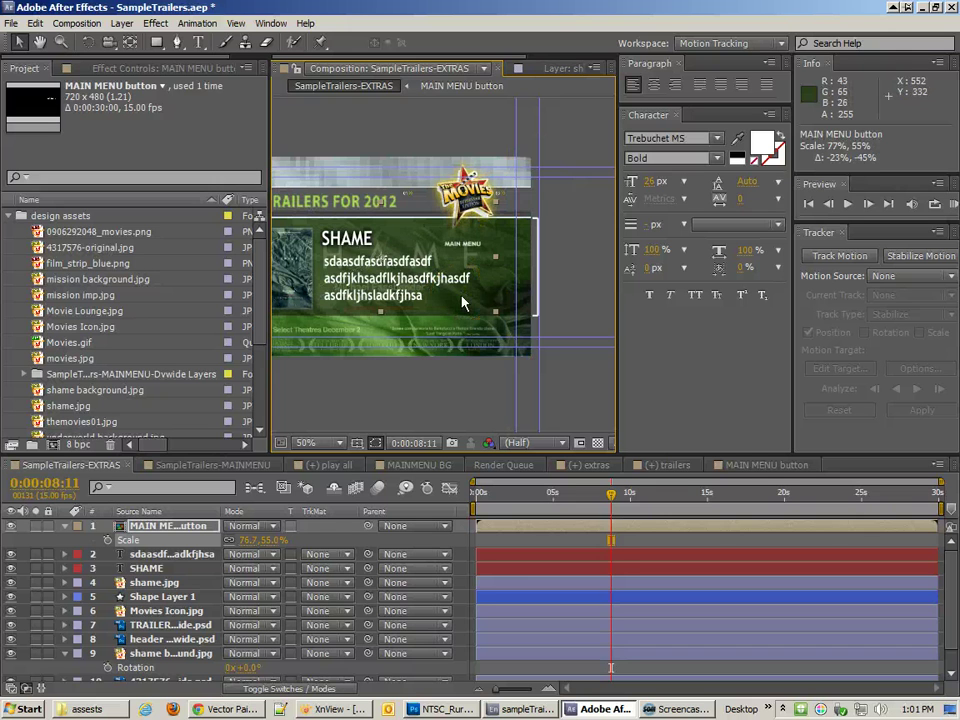
pyautogui.hotkey('ctrl', 'z')
pyautogui.click(490, 238)
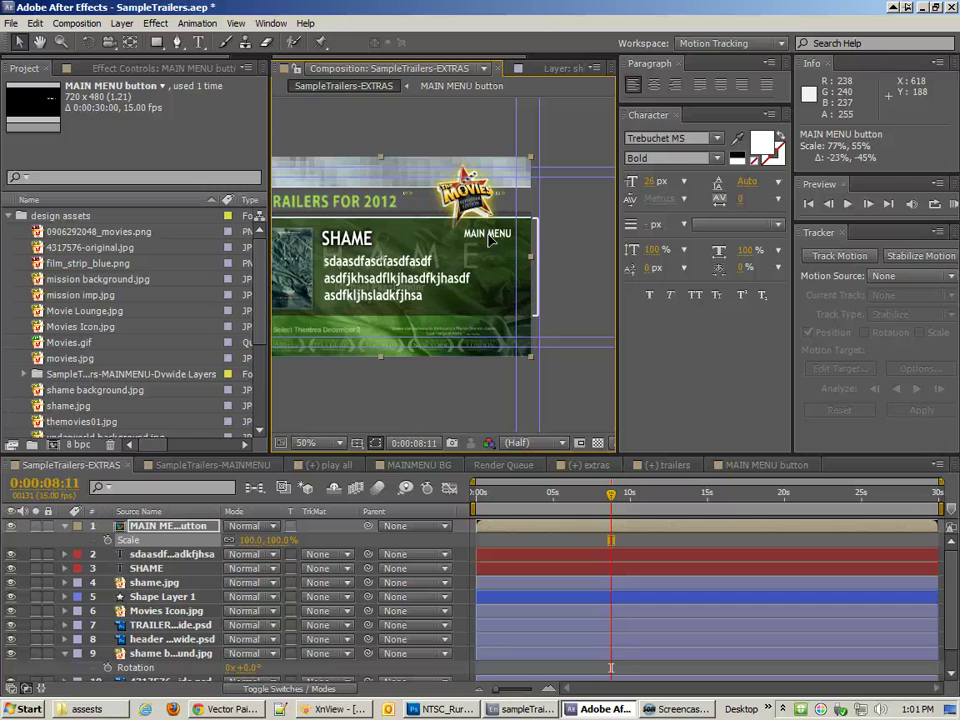
# - Open the (+) extras precomp, make its (=1) and (=2) highlight layers visible, and copy both layers
pyautogui.click(260, 241)
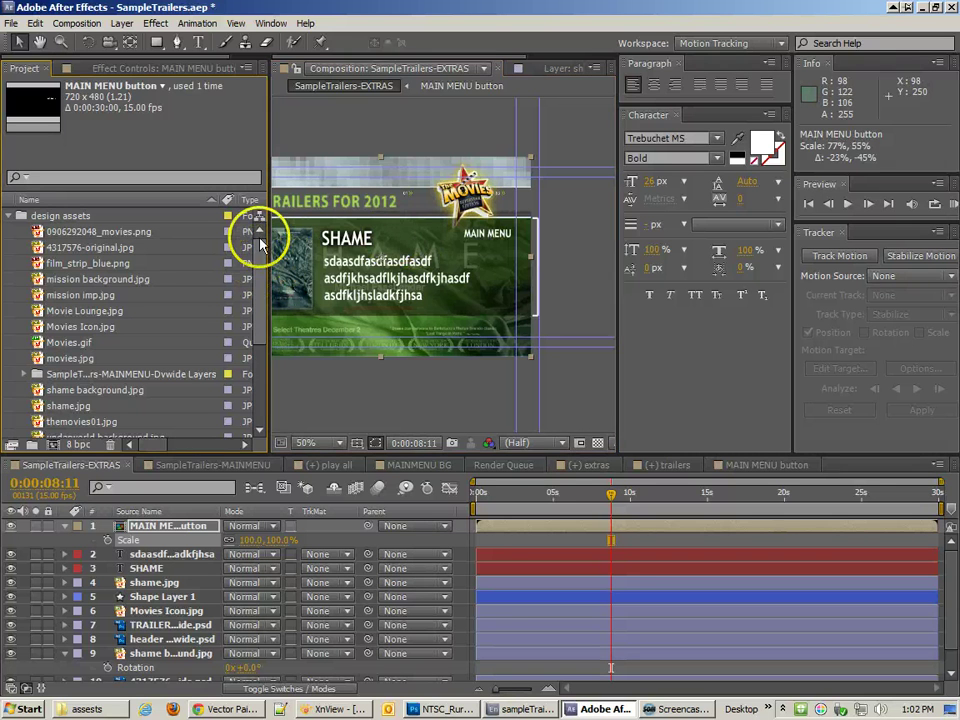
pyautogui.click(10, 216)
pyautogui.click(22, 249)
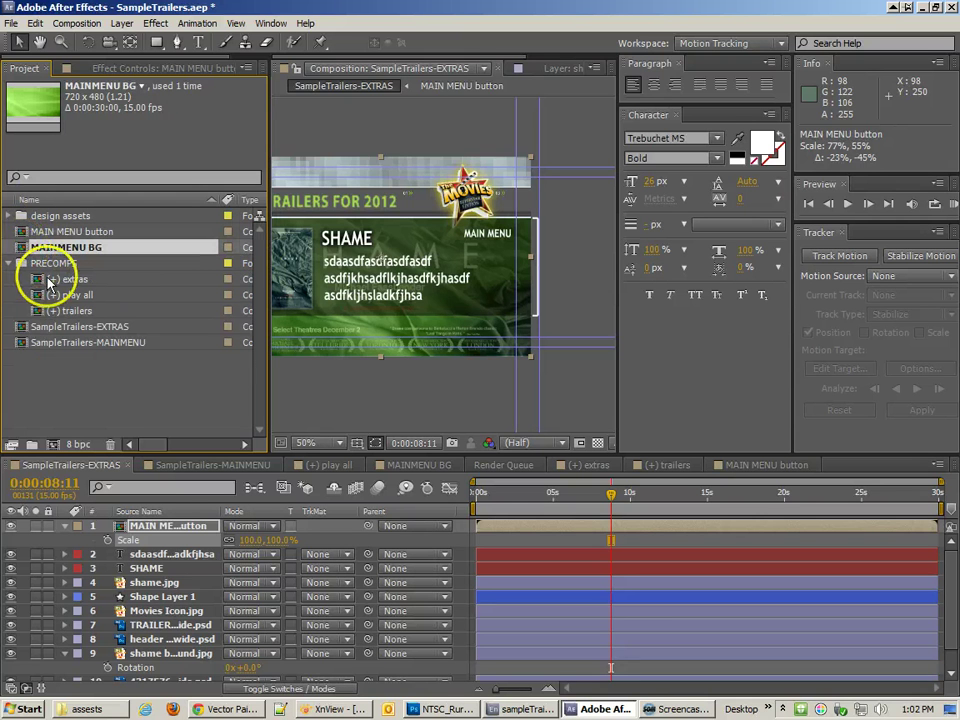
pyautogui.doubleClick(36, 279)
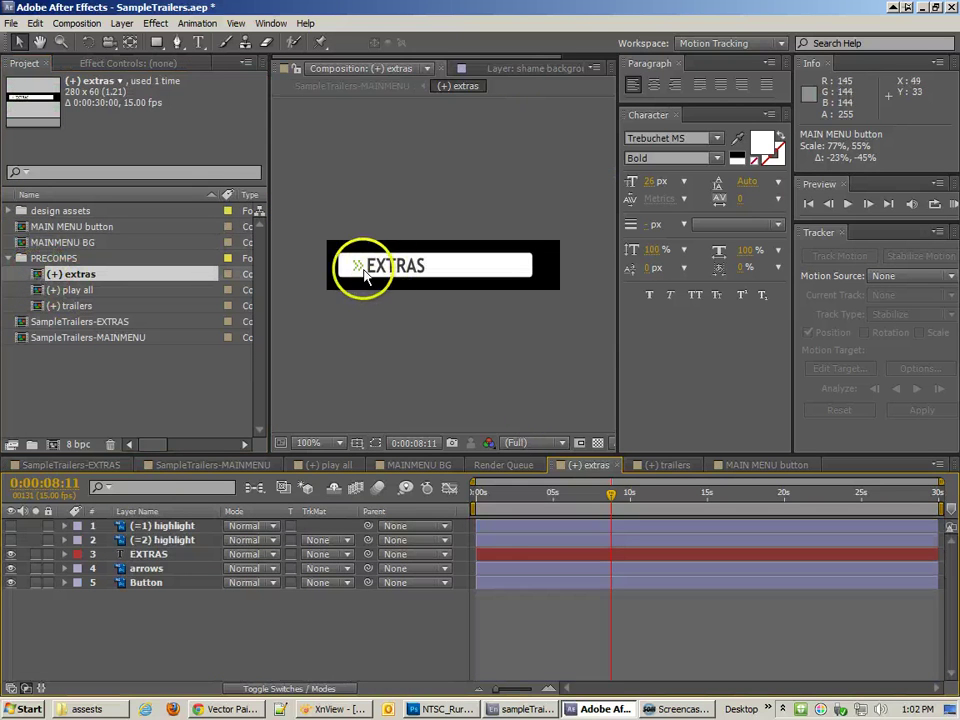
pyautogui.click(355, 268)
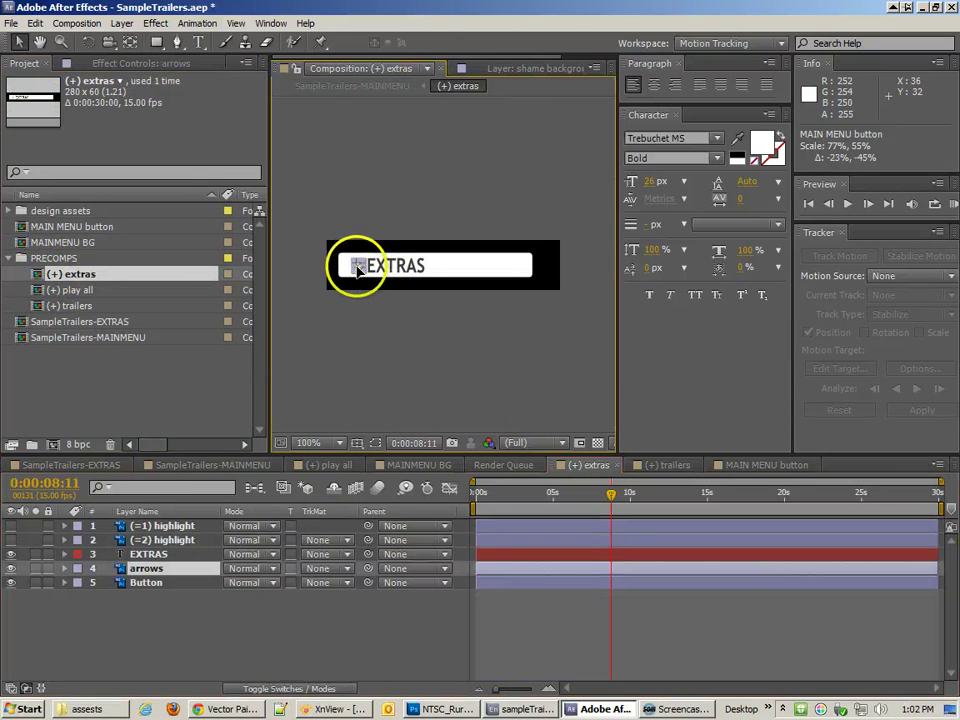
pyautogui.click(11, 526)
pyautogui.click(168, 525)
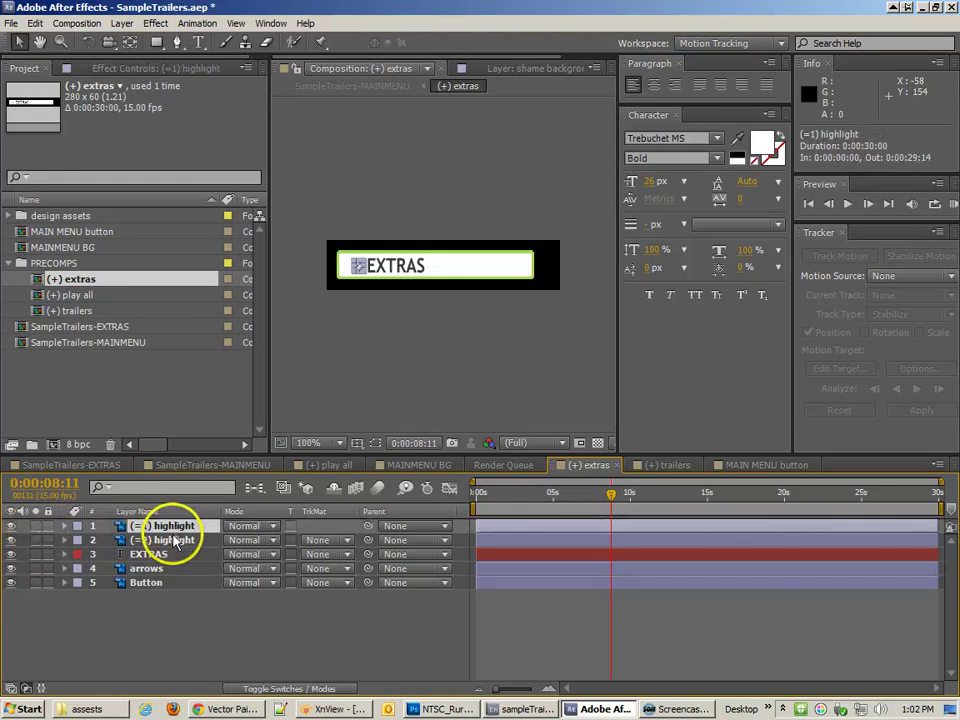
pyautogui.keyDown('shift'); pyautogui.click(172, 540); pyautogui.keyUp('shift')
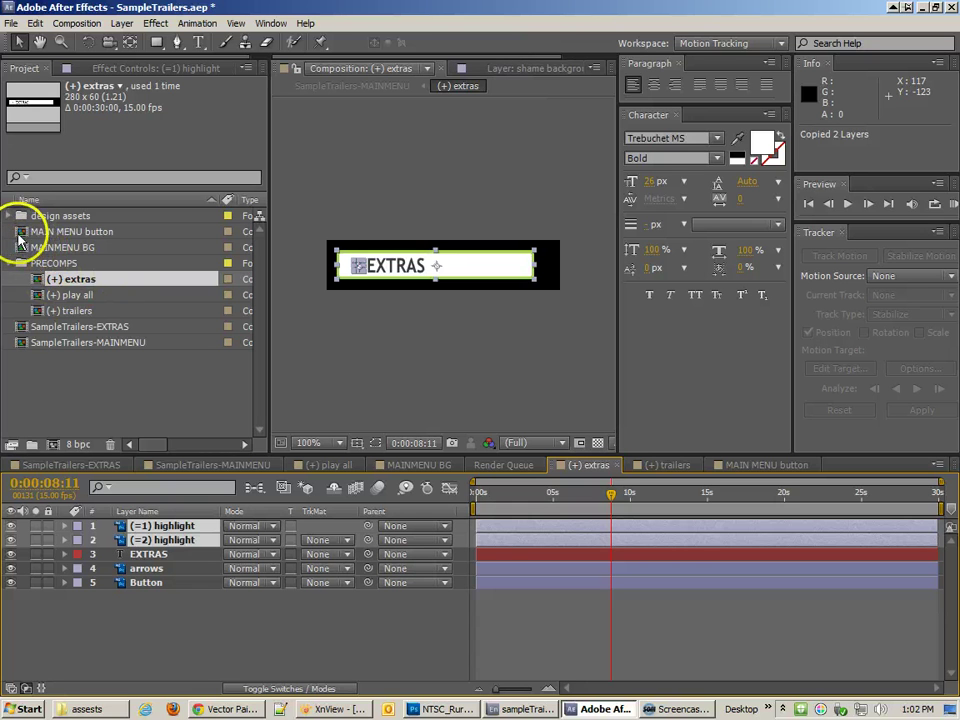
# - Move the MAIN MENU button composition into the PRECOMPS folder and paste the two copied highlight layers into it
pyautogui.moveTo(20, 237); pyautogui.dragTo(21, 263)
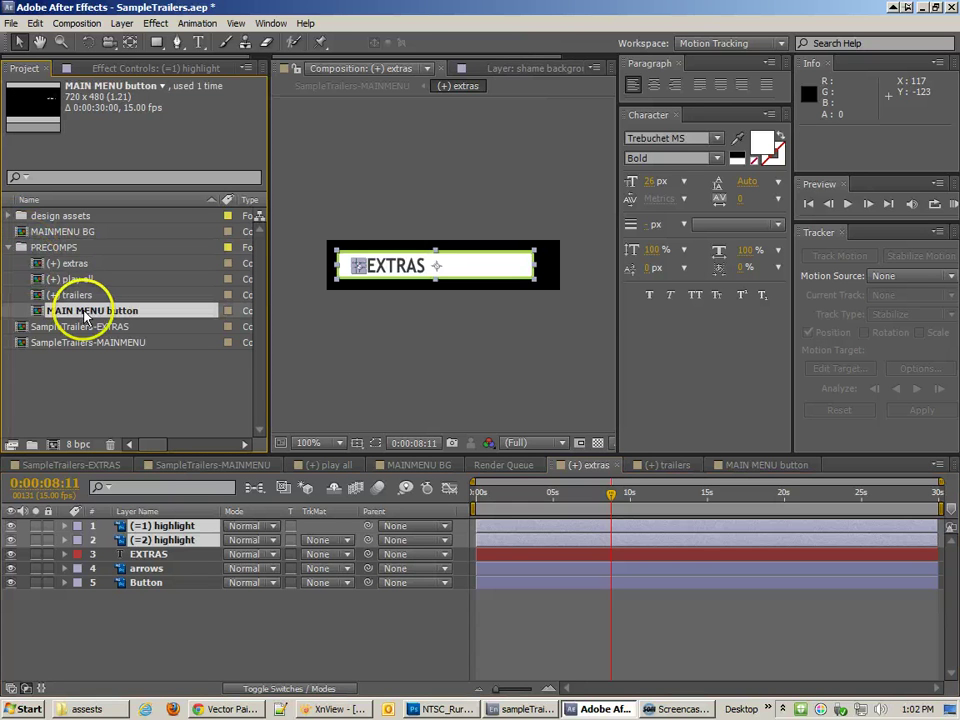
pyautogui.doubleClick(26, 308)
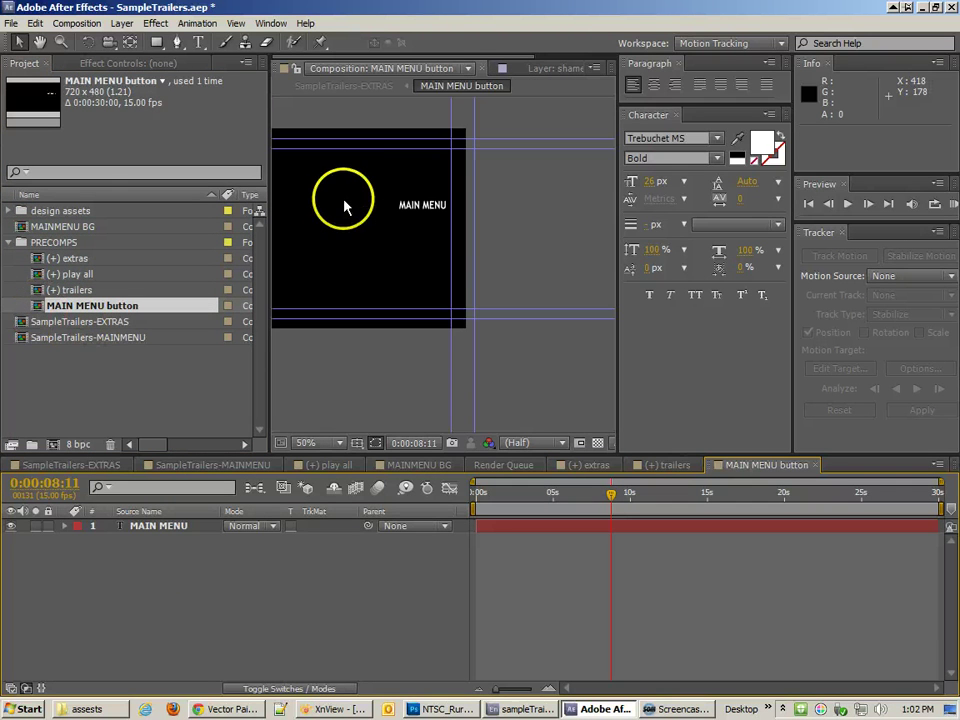
pyautogui.hotkey('ctrl', 'v')
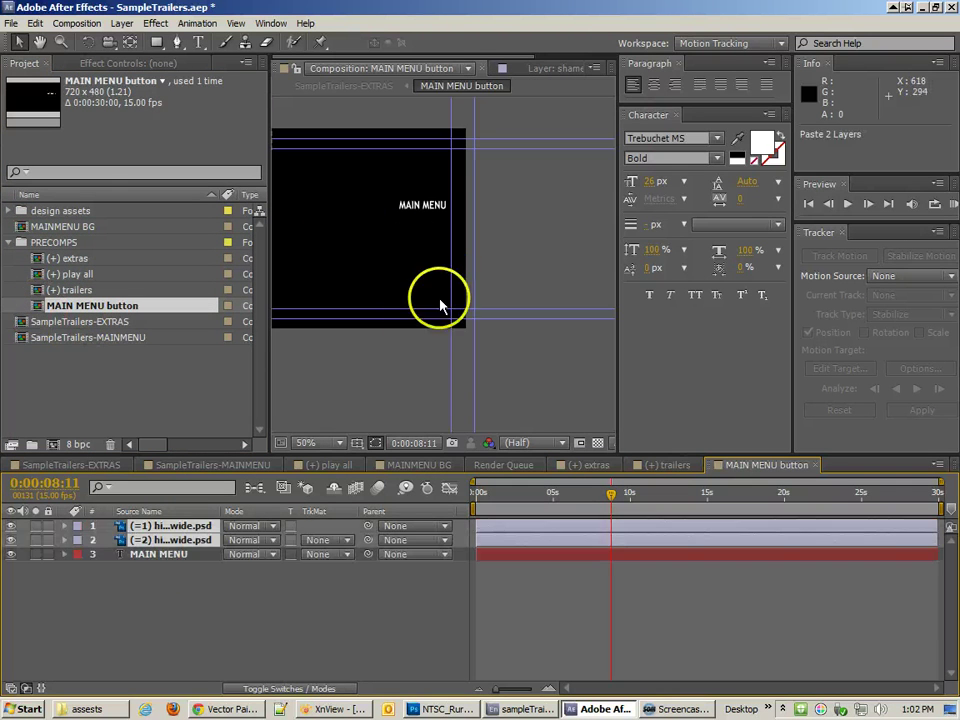
# - Set the time to 0:00:00:00 and move both highlight layers together over the MAIN MENU text, to about 622, 184
pyautogui.click(574, 500)
pyautogui.moveTo(445, 490); pyautogui.dragTo(438, 489)
pyautogui.moveTo(326, 222); pyautogui.dragTo(401, 164)
pyautogui.moveTo(332, 146); pyautogui.dragTo(428, 197)
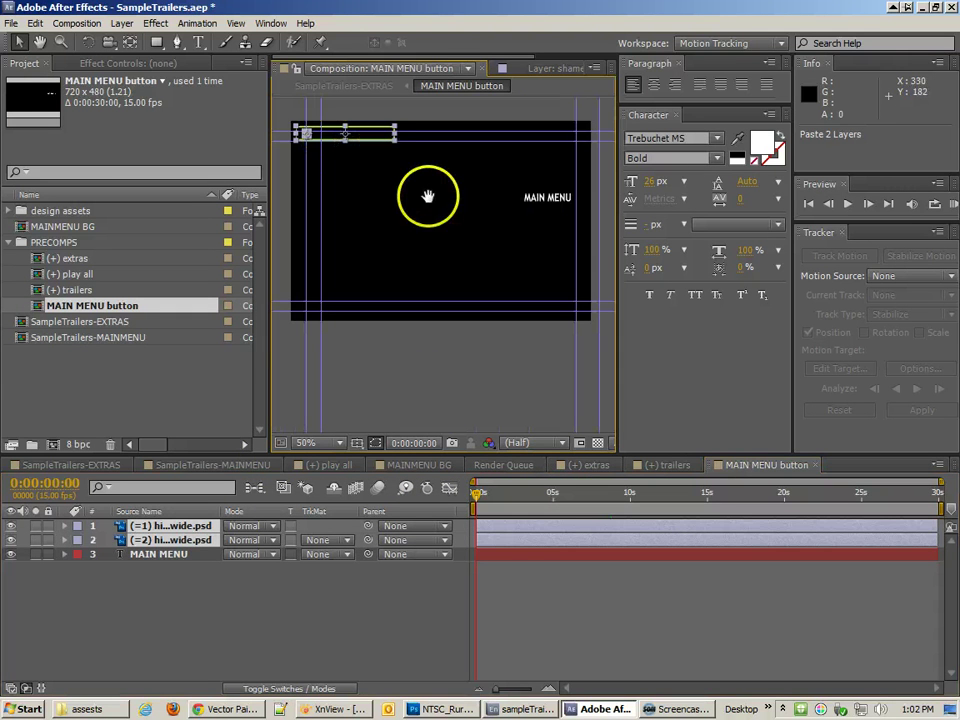
pyautogui.moveTo(331, 143)
pyautogui.mouseDown()
pyautogui.moveTo(475, 200)
pyautogui.moveTo(542, 197)
pyautogui.moveTo(545, 222)
pyautogui.mouseUp()
# - Examine how the highlight frame and arrows sit around the MAIN MENU text at 100% magnification
pyautogui.scroll(2, 542, 197)
pyautogui.press('space')
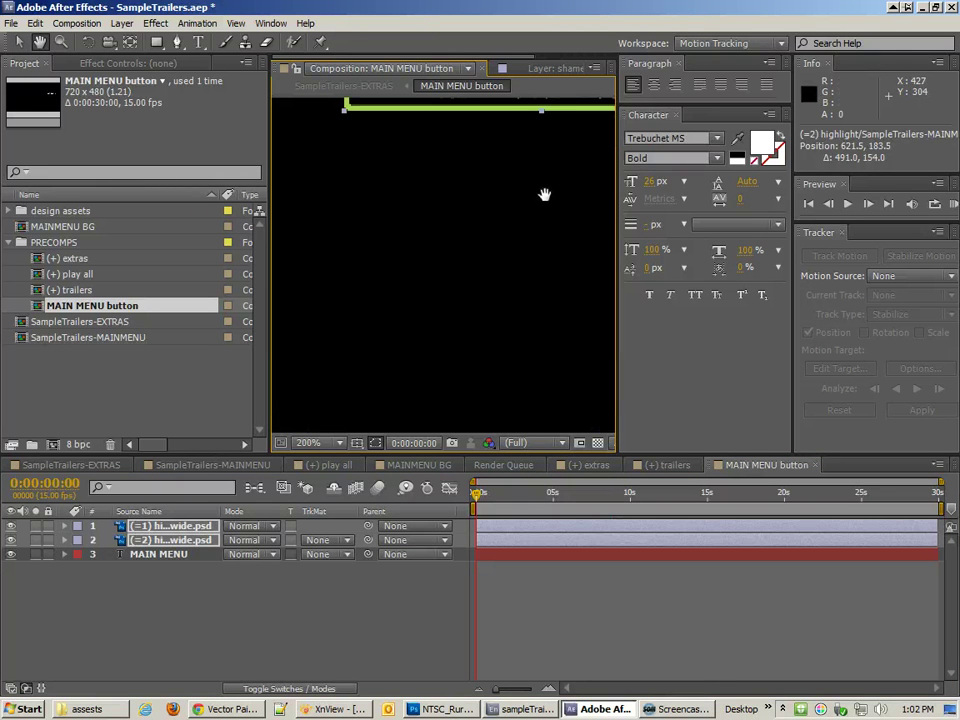
pyautogui.moveTo(545, 195); pyautogui.dragTo(223, 307)
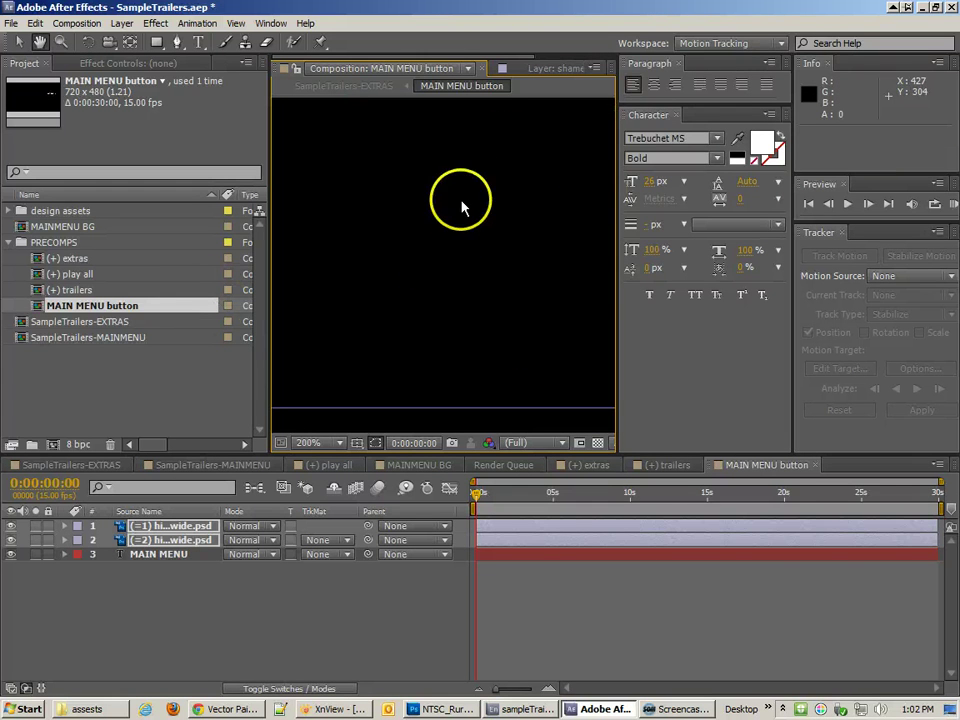
pyautogui.scroll(-10, 522, 217)
pyautogui.scroll(-1, 457, 242)
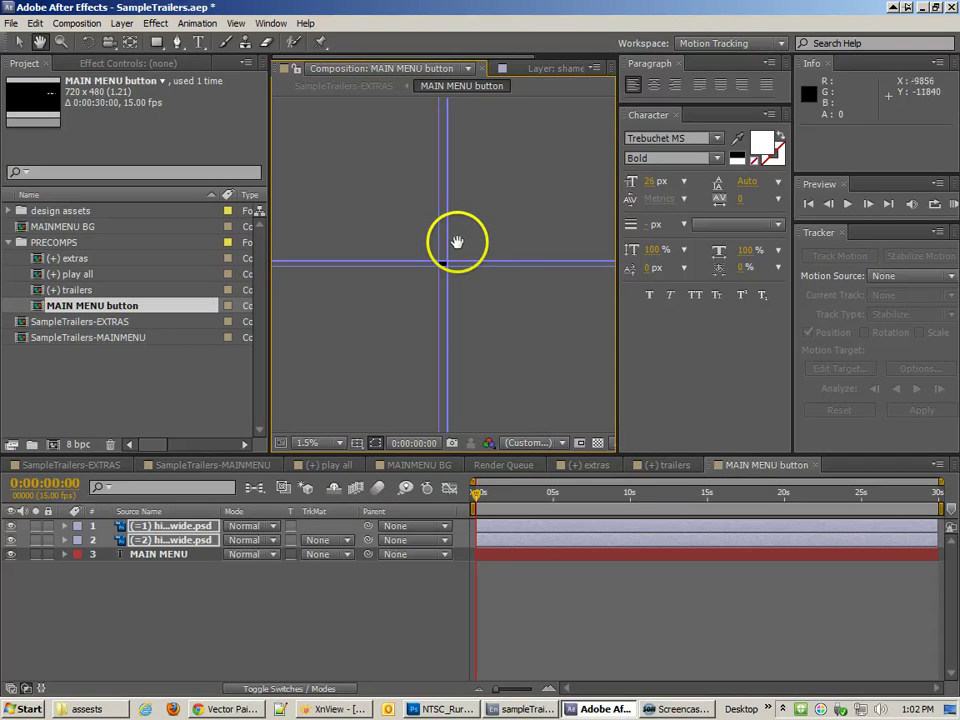
pyautogui.click(493, 252)
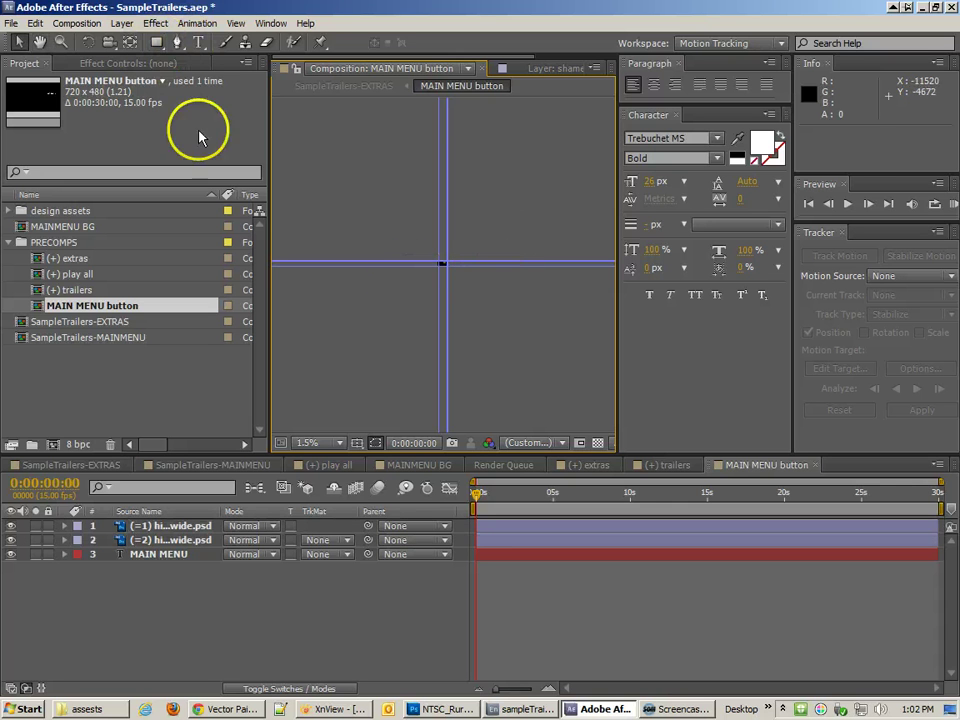
pyautogui.click(61, 42)
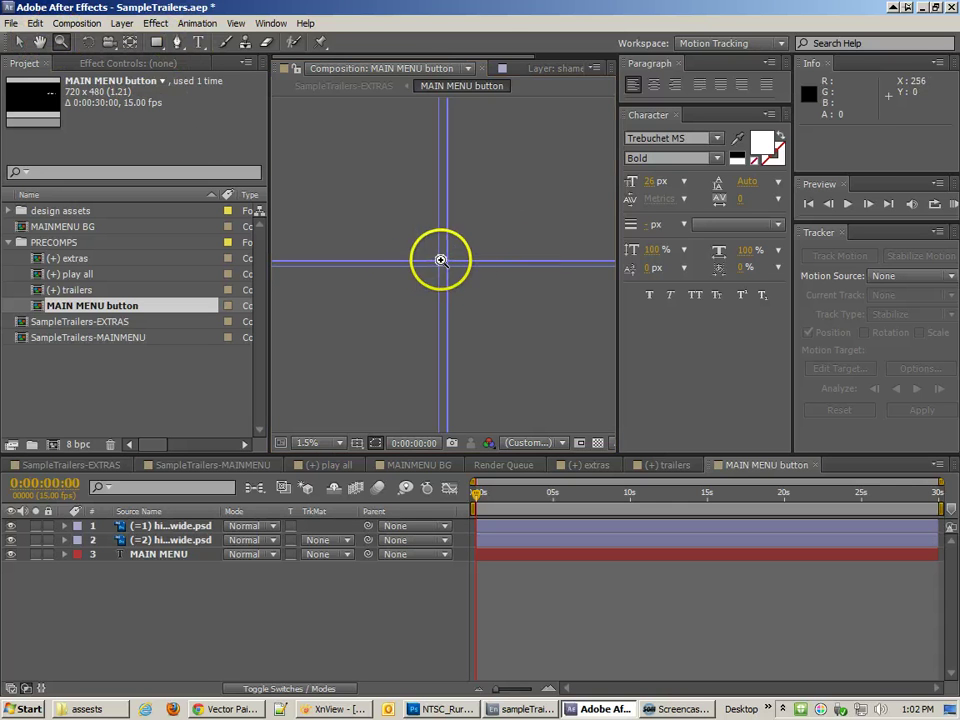
pyautogui.scroll(4, 450, 265)
pyautogui.moveTo(332, 200); pyautogui.dragTo(410, 228)
pyautogui.moveTo(332, 225); pyautogui.dragTo(584, 289)
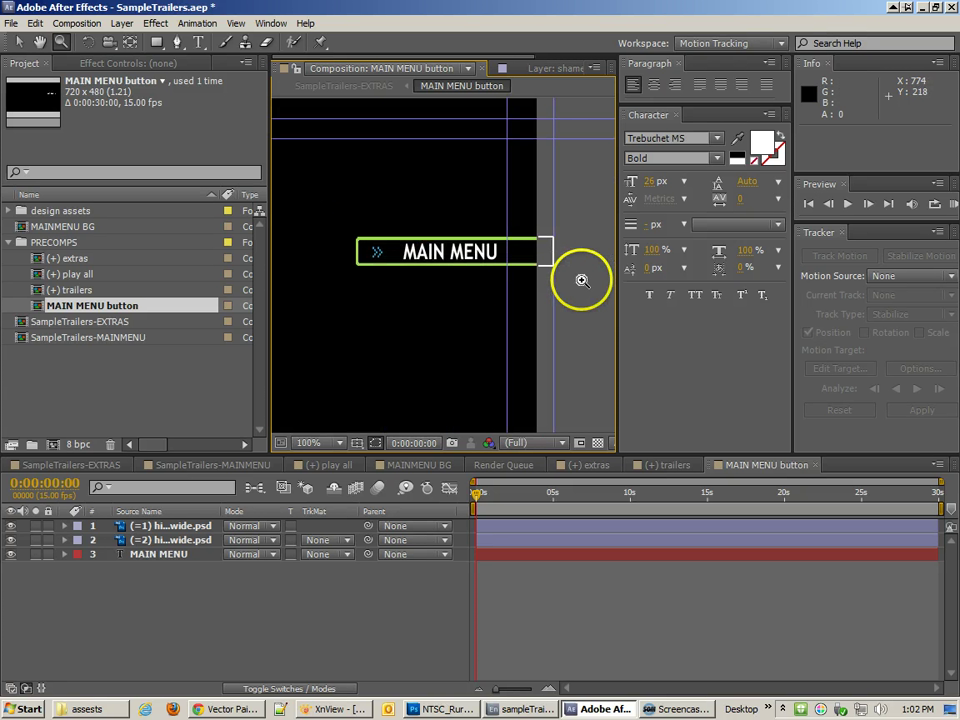
# - Try narrowing the (=2) highlight frame horizontally, first to 63%, and positioning it around the arrows and MAIN MENU text at about 598, 184.5
pyautogui.click(19, 44)
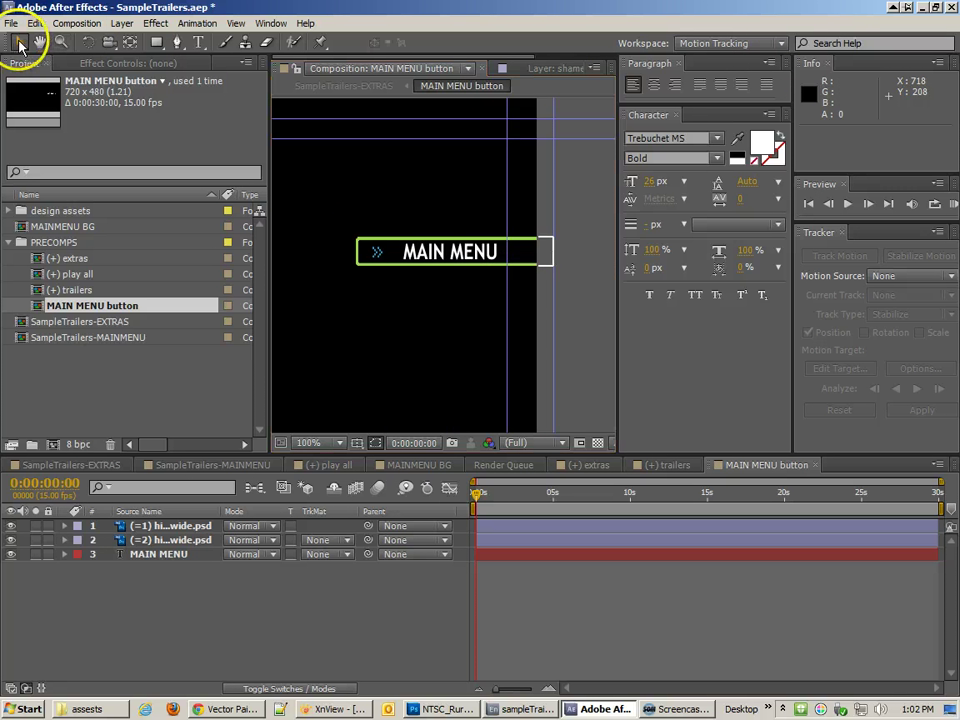
pyautogui.click(488, 265)
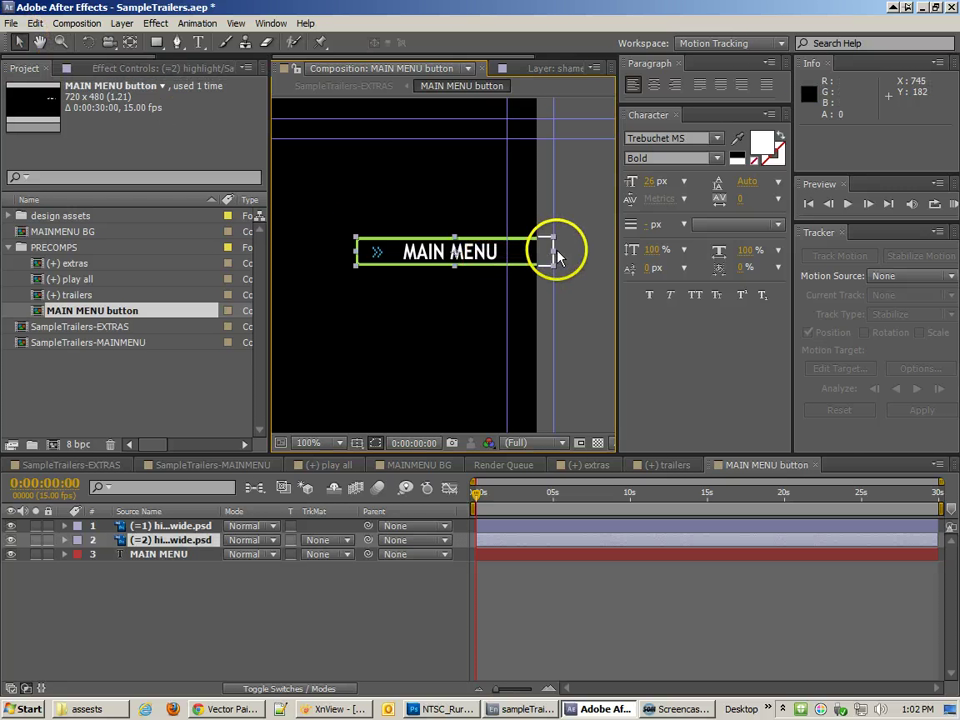
pyautogui.moveTo(554, 250); pyautogui.dragTo(516, 251)
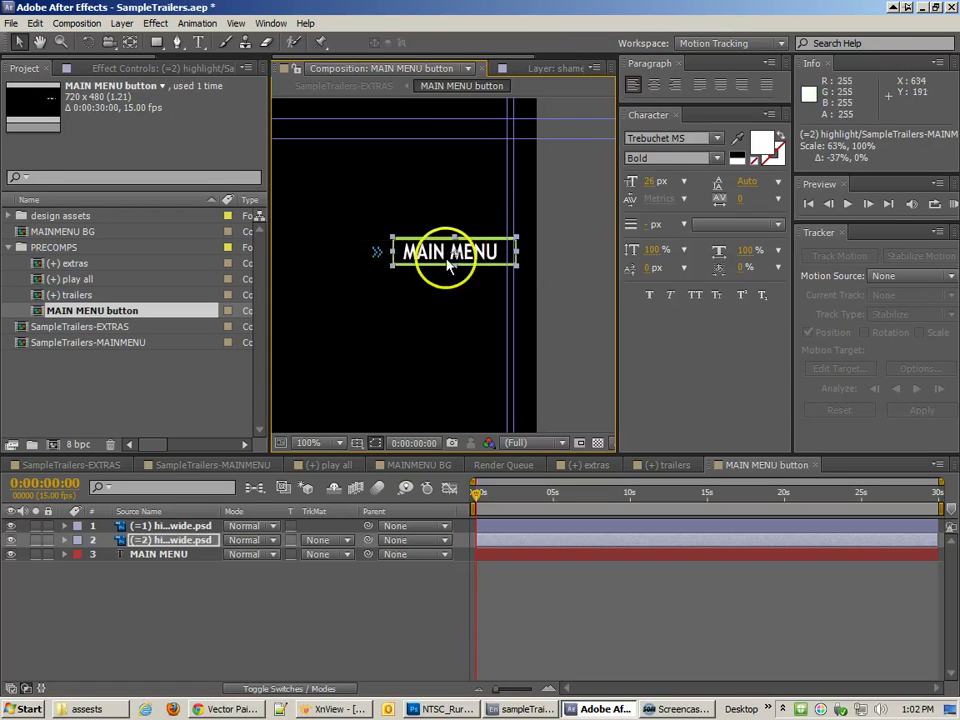
pyautogui.moveTo(393, 251); pyautogui.dragTo(405, 238)
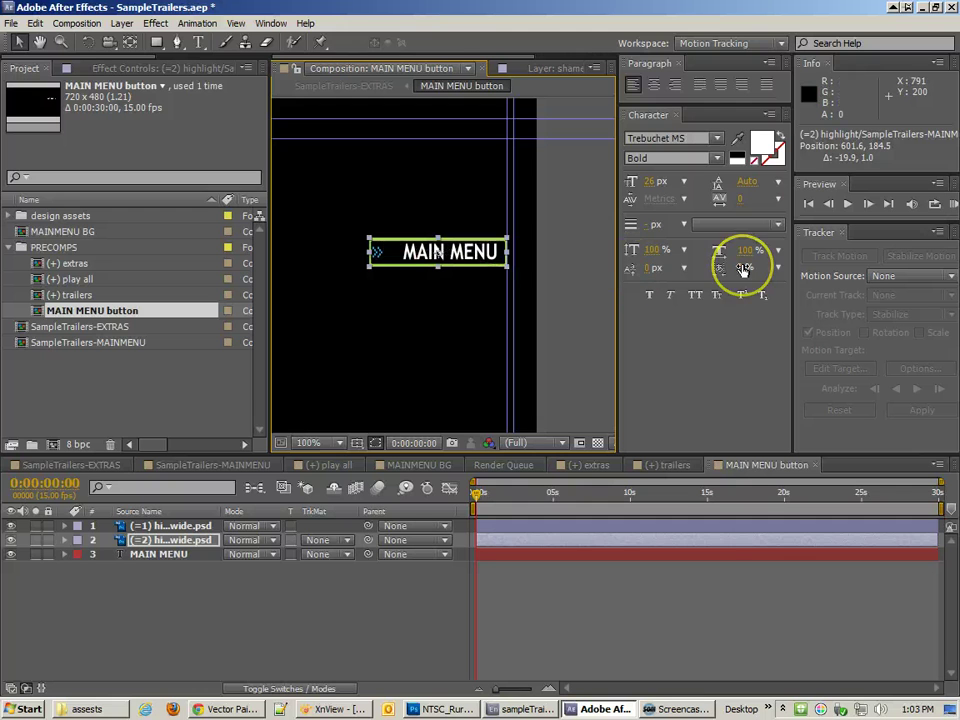
pyautogui.press('Left')
pyautogui.press('Left')
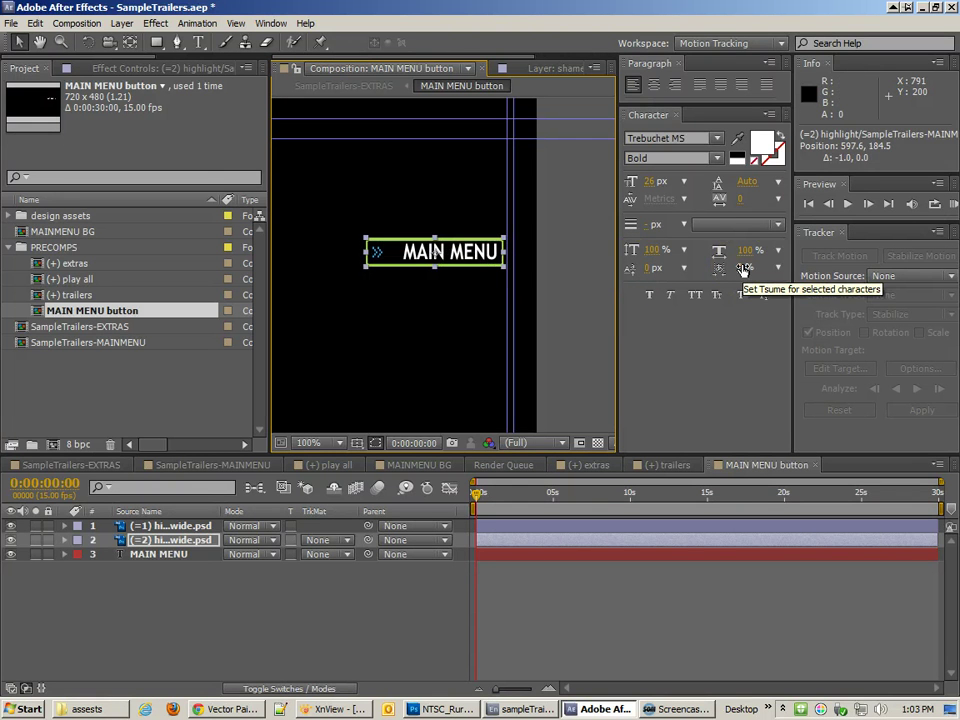
pyautogui.click(589, 283)
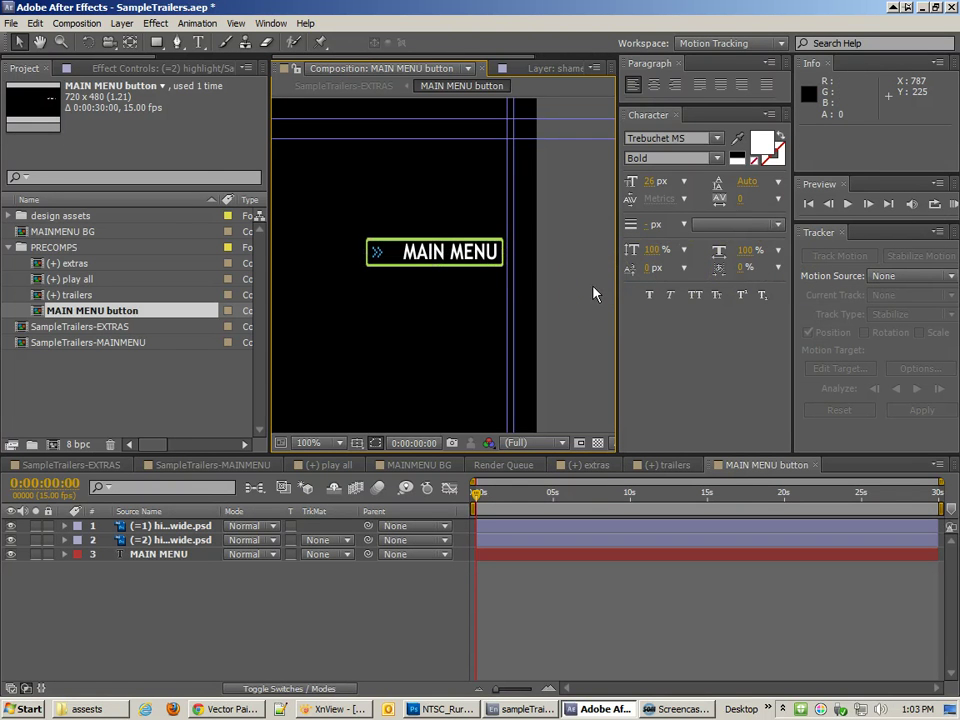
# - Undo the (=2) highlight frame's repositioning and horizontal scaling
pyautogui.press('.')
pyautogui.press('.')
pyautogui.press(',')
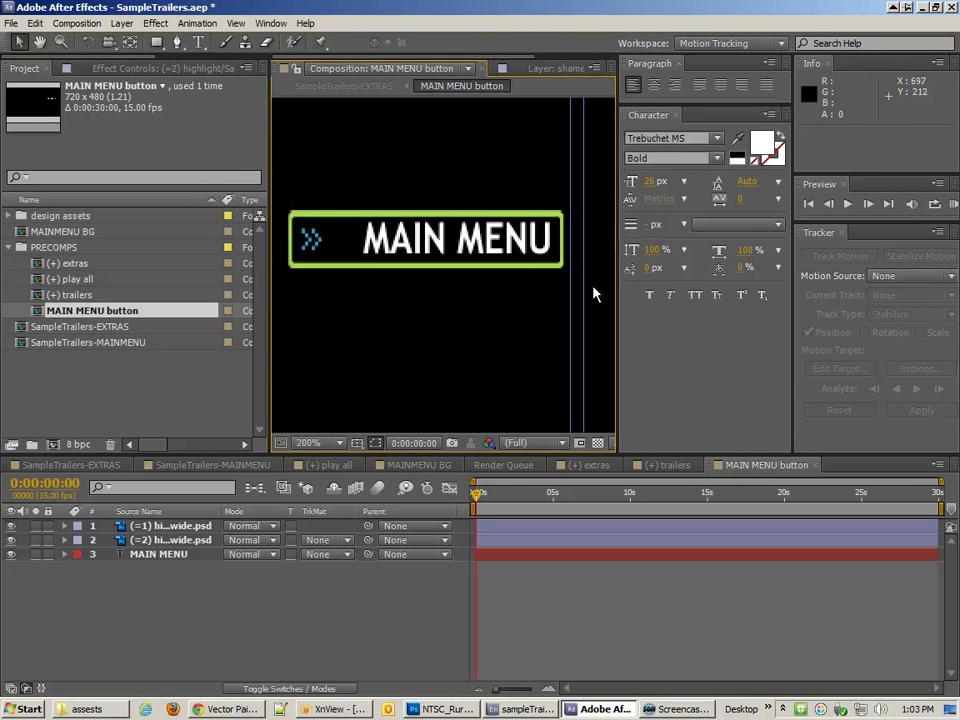
pyautogui.click(330, 226)
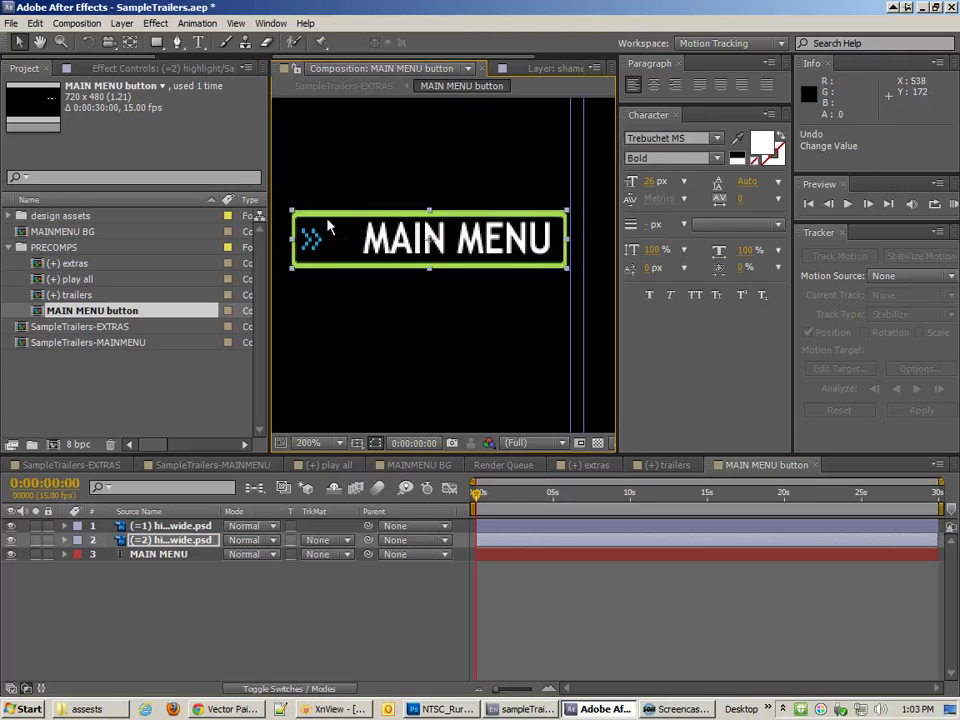
pyautogui.hotkey('ctrl', 'z')
pyautogui.hotkey('ctrl', 'z')
pyautogui.hotkey('ctrl', 'z')
pyautogui.hotkey('ctrl', 'z')
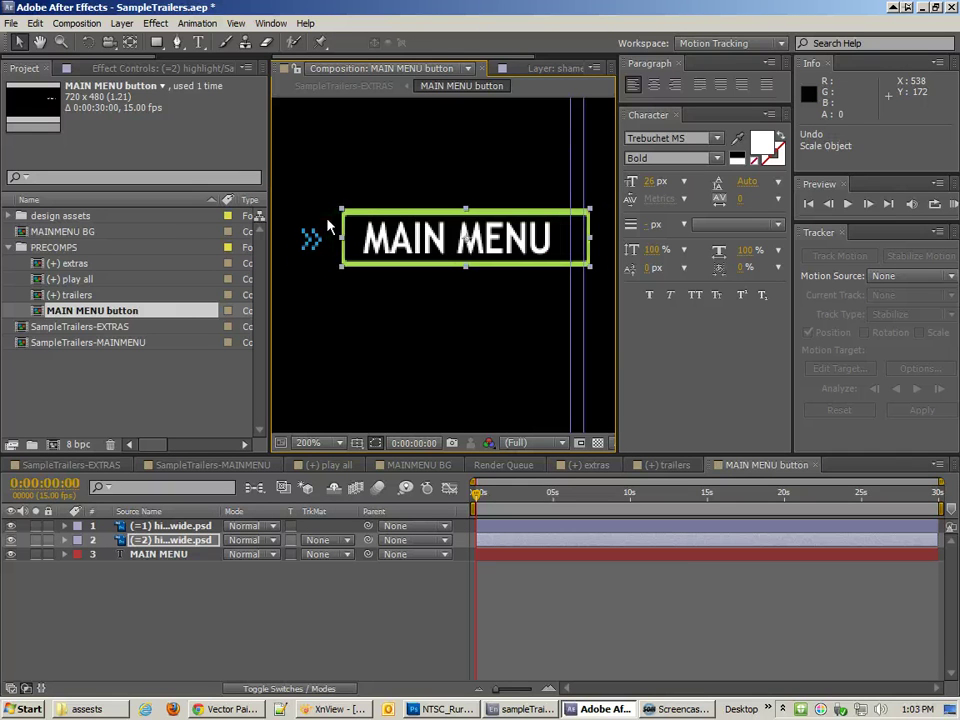
pyautogui.hotkey('ctrl', 'z')
# - Move the full-width (=2) highlight frame around the arrows and MAIN MENU text, to about 634.5, 182.5
pyautogui.moveTo(320, 215); pyautogui.dragTo(331, 213)
pyautogui.click(350, 199)
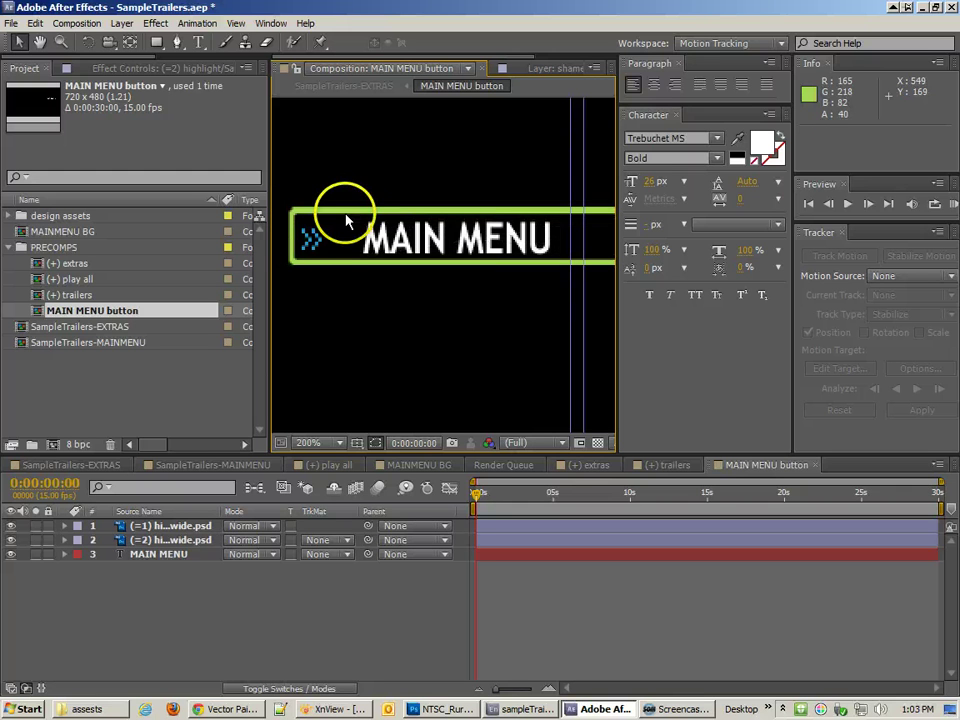
pyautogui.click(346, 222)
pyautogui.press('capslock')
pyautogui.moveTo(345, 217); pyautogui.dragTo(348, 218)
pyautogui.hotkey('ctrl', 'z')
pyautogui.press('capslock')
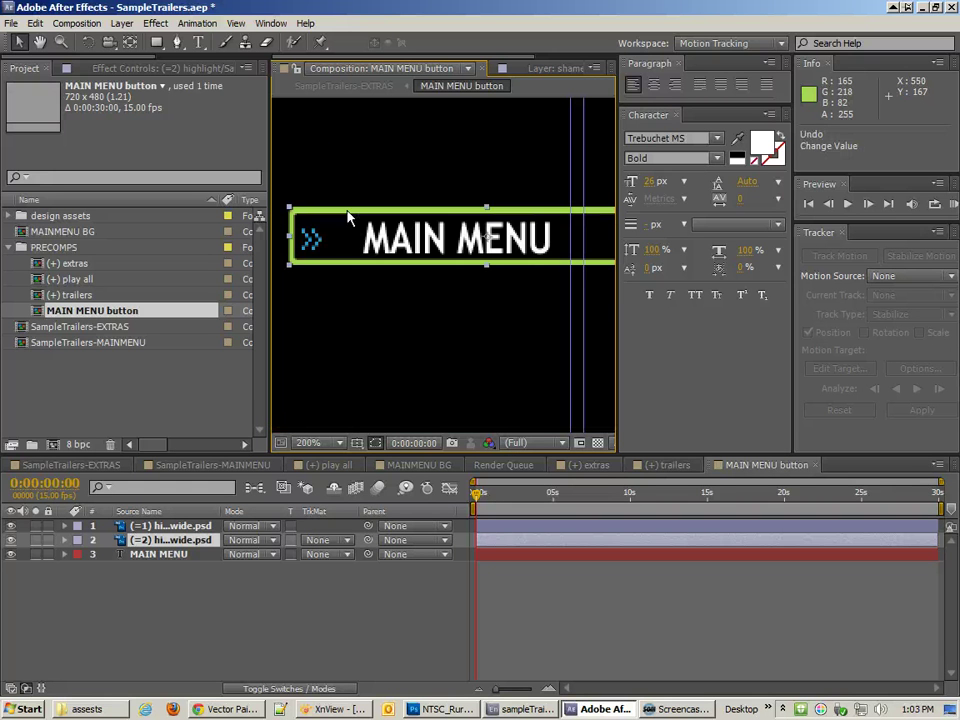
pyautogui.moveTo(348, 216); pyautogui.dragTo(349, 217)
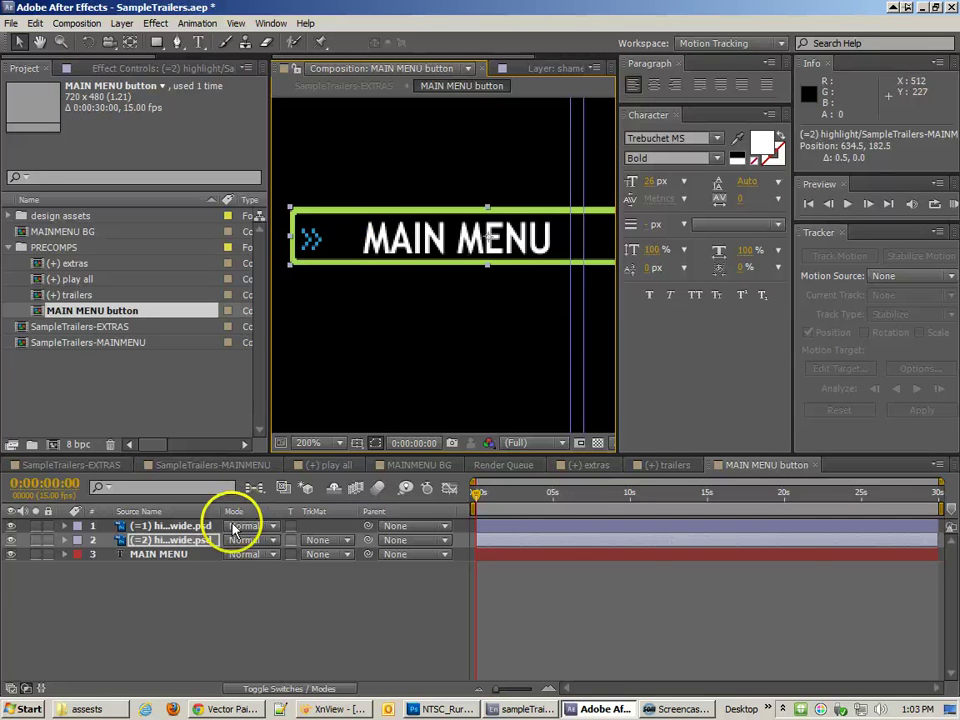
# - Reveal the (=2) highlight layer's Position property and set it to the whole-pixel values 634, 182
pyautogui.press('p')
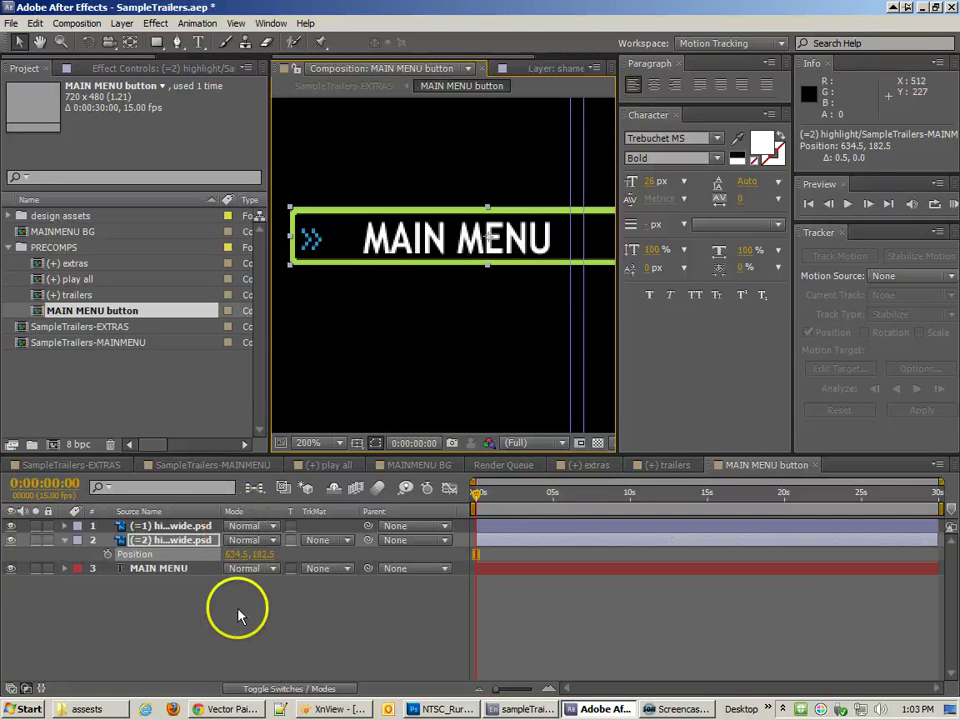
pyautogui.click(241, 554)
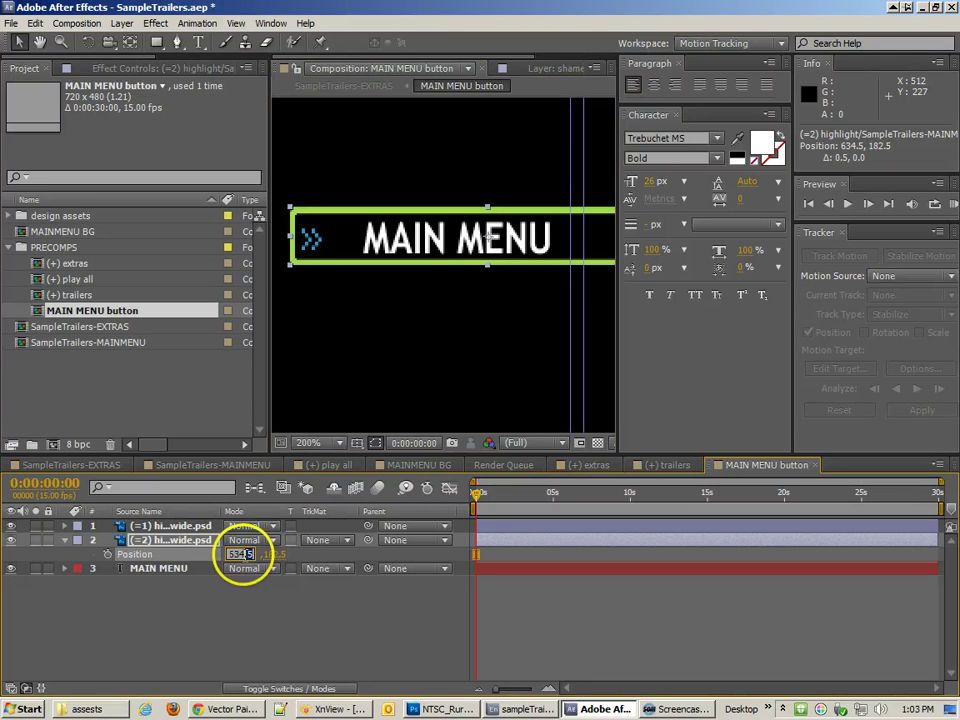
pyautogui.press('BackSpace')
pyautogui.press('Return')
pyautogui.click(270, 554)
pyautogui.moveTo(268, 554); pyautogui.dragTo(296, 559)
pyautogui.press('BackSpace')
pyautogui.press('Return')
pyautogui.click(303, 598)
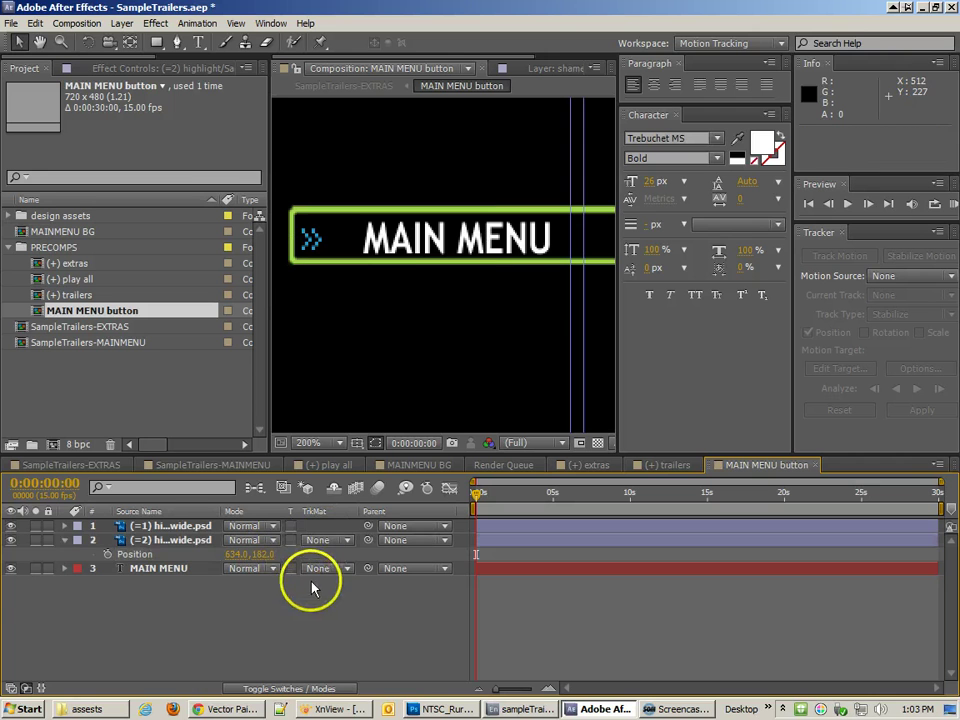
# - Shift the (=2) highlight frame right and slightly down to 653.5, 183.5, closer to the start of the MAIN MENU text
pyautogui.click(360, 263)
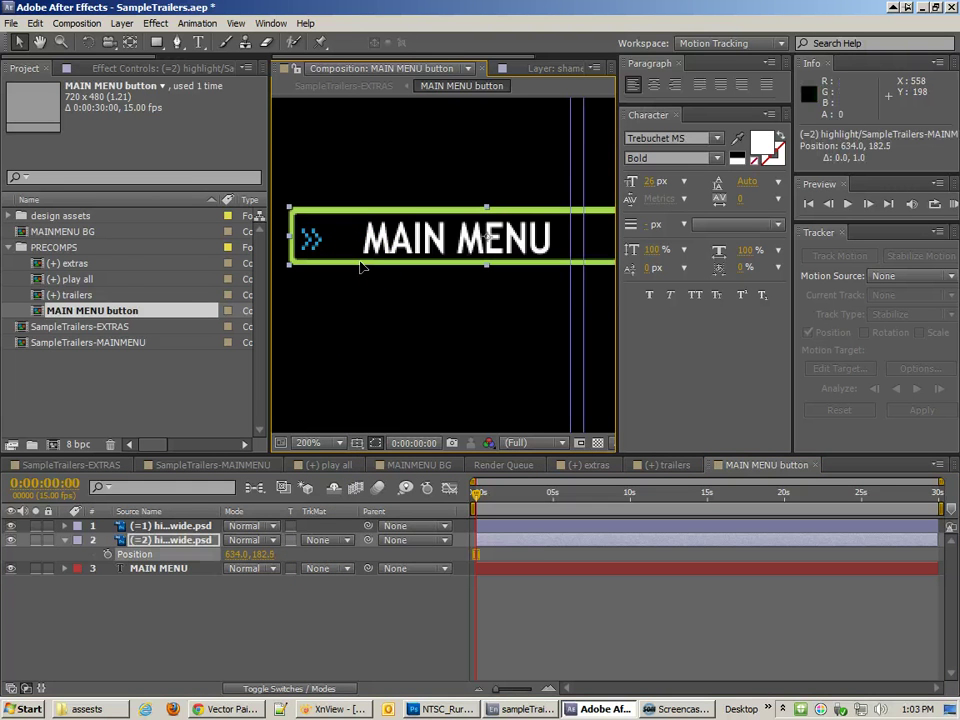
pyautogui.moveTo(360, 267); pyautogui.dragTo(355, 268)
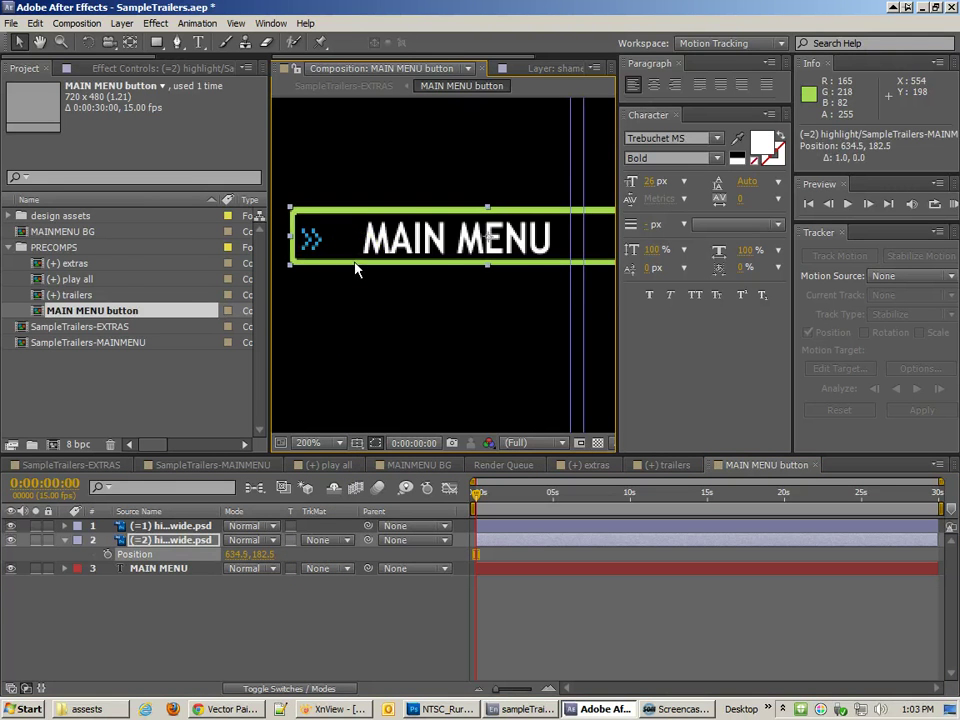
pyautogui.press('Down')
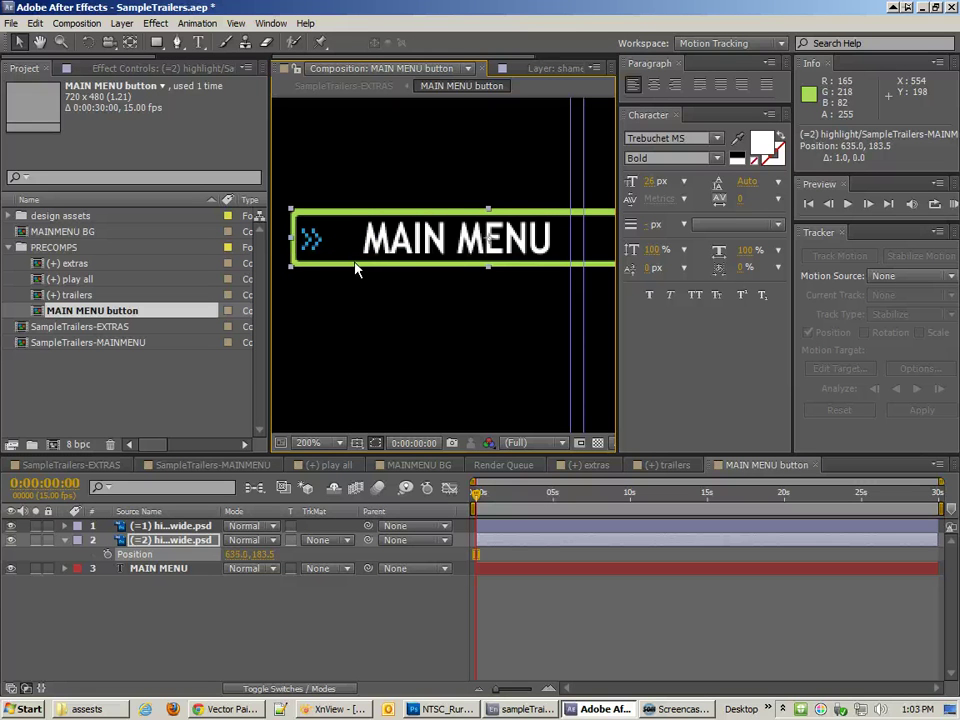
pyautogui.click(312, 243)
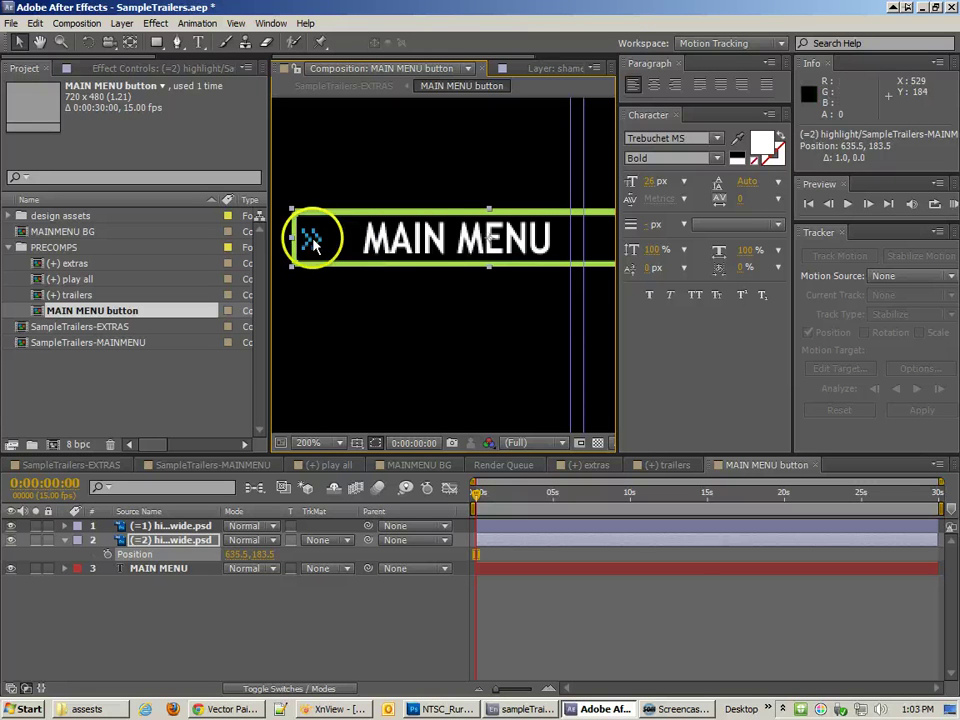
pyautogui.press('Right')
pyautogui.press('Right')
pyautogui.press('Right')
pyautogui.press('Right')
pyautogui.press('Right')
pyautogui.press('Right')
pyautogui.press('Right')
pyautogui.press('Right')
pyautogui.press('Right')
pyautogui.press('Right')
pyautogui.press('Right')
pyautogui.press('Right')
pyautogui.press('Right')
pyautogui.press('Right')
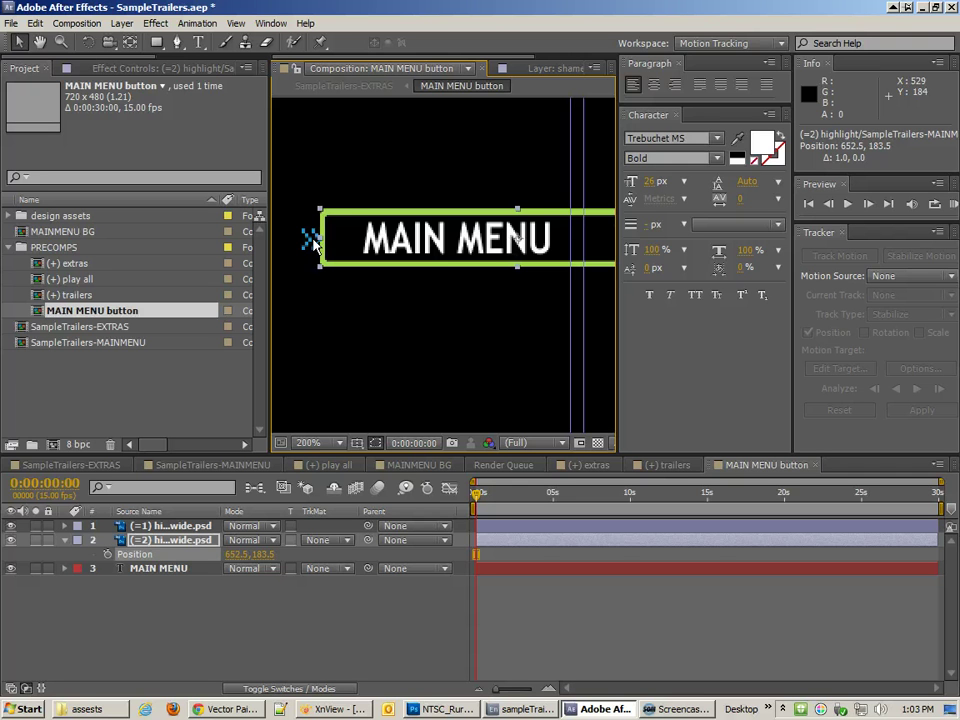
pyautogui.press('Right')
pyautogui.press('Right')
pyautogui.press('Right')
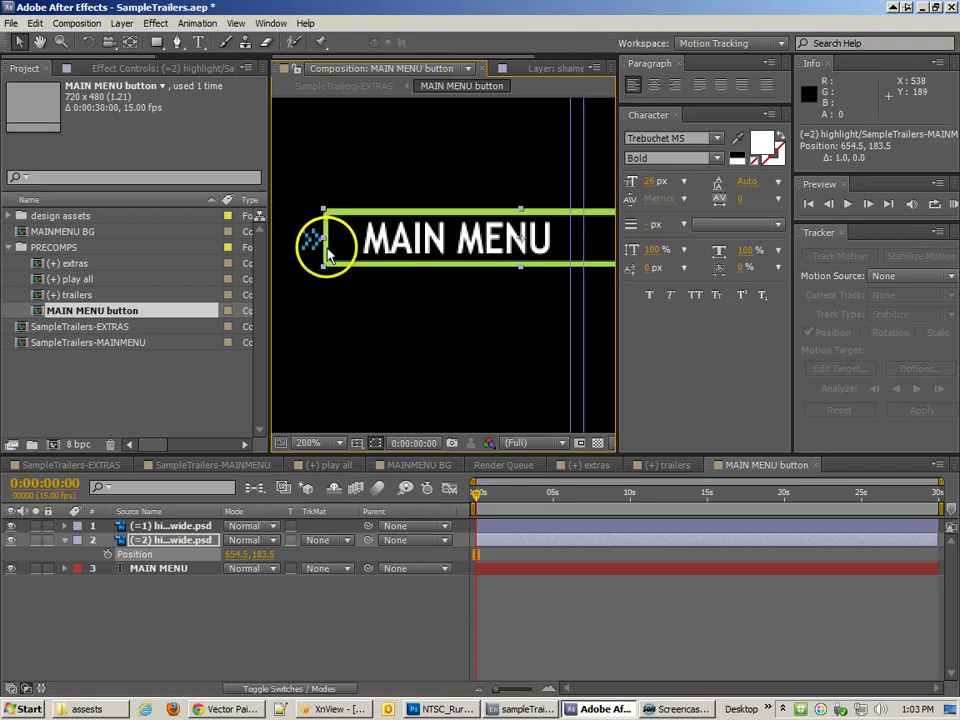
pyautogui.moveTo(338, 258); pyautogui.dragTo(325, 262)
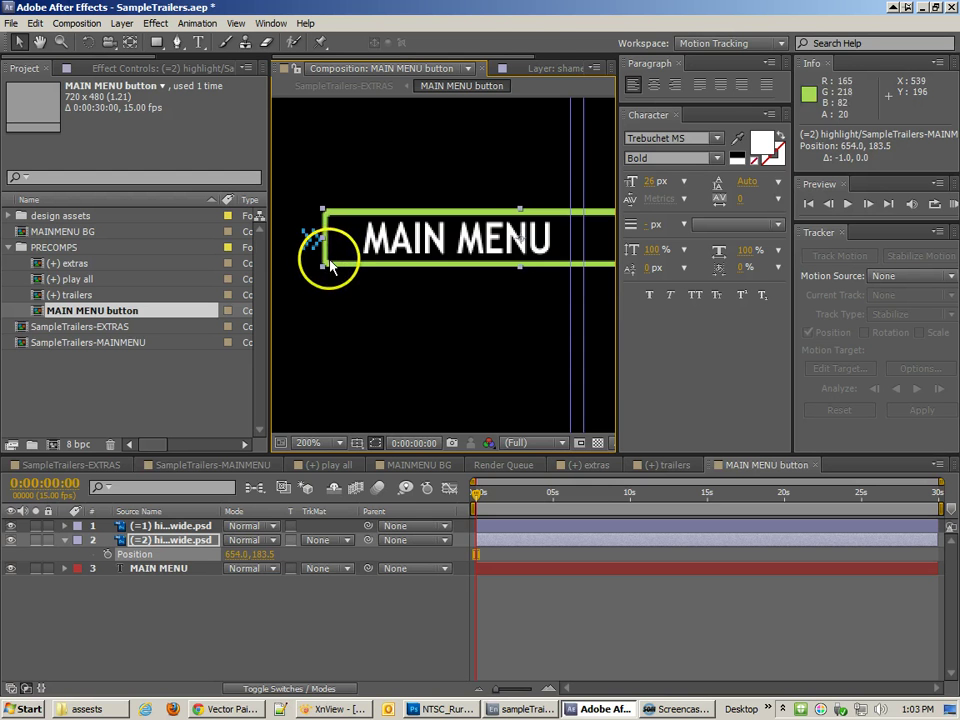
pyautogui.press('Left')
# - Select only the (=1) highlight arrows and nudge them right to about 550, 184.5, inside the frame just before the MAIN MENU text
pyautogui.click(306, 244)
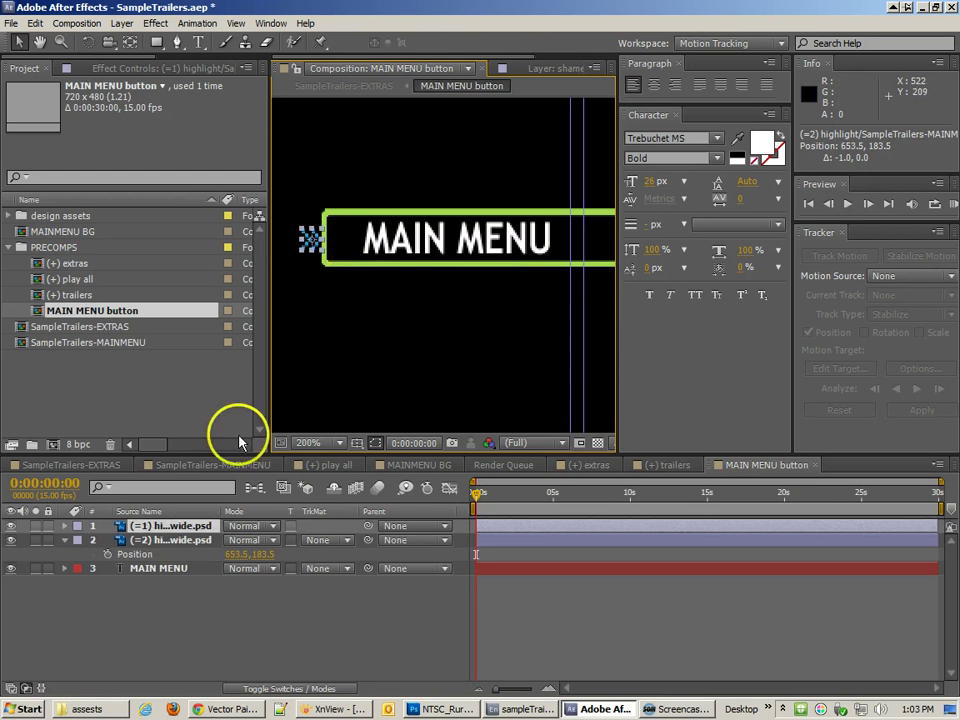
pyautogui.keyDown('shift'); pyautogui.click(160, 527); pyautogui.keyUp('shift')
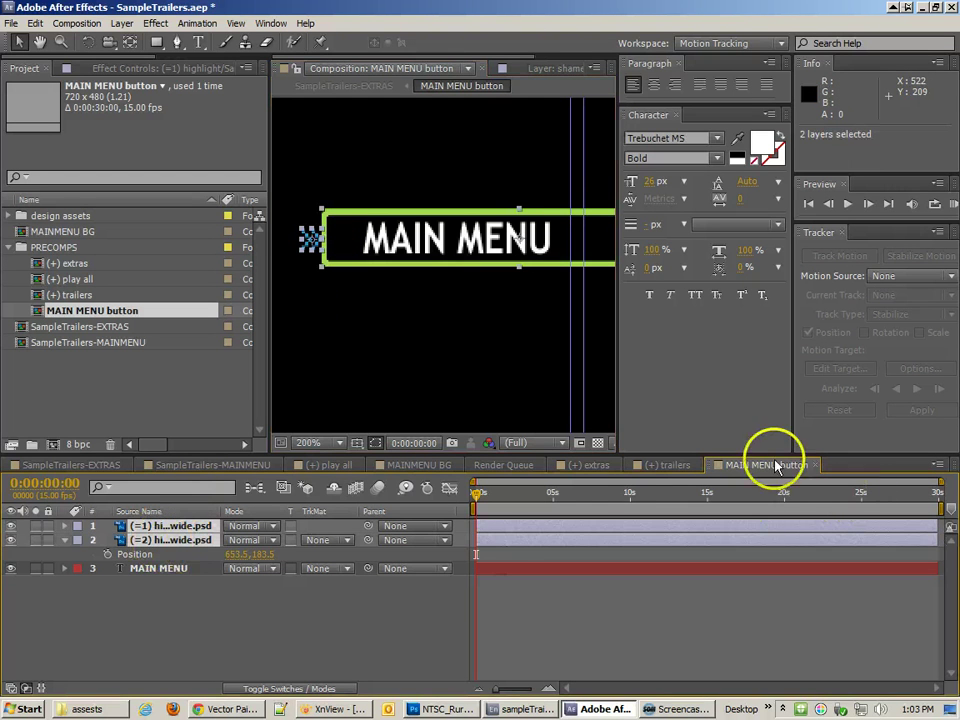
pyautogui.click(185, 529)
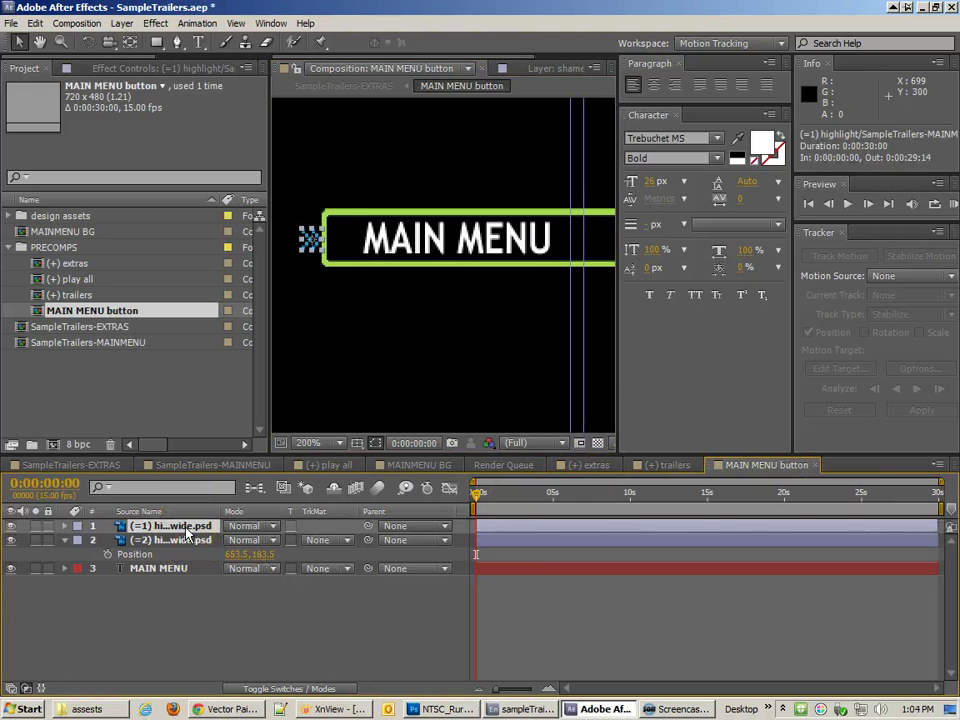
pyautogui.hotkey('shift', 'Right')
pyautogui.hotkey('shift', 'Right')
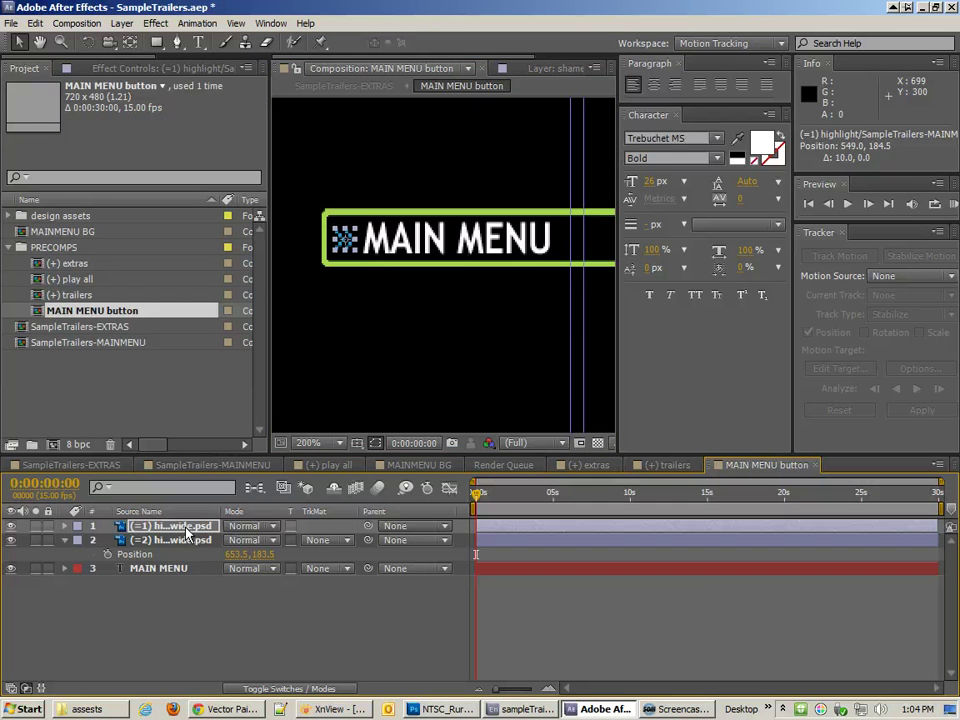
pyautogui.hotkey('shift', 'Right')
pyautogui.press('Right')
pyautogui.click(403, 401)
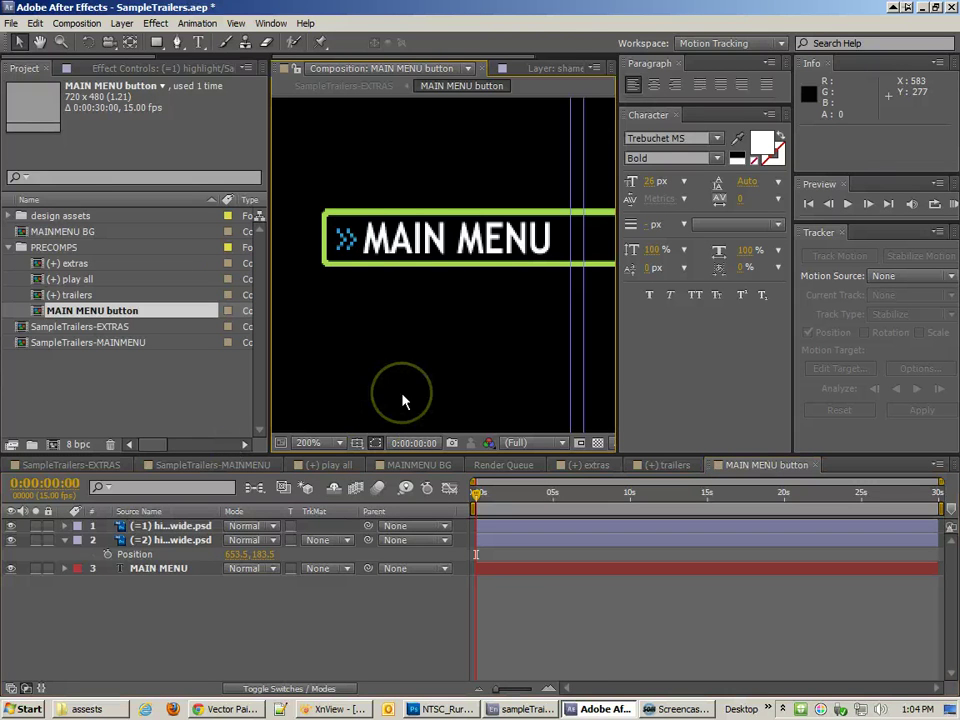
pyautogui.click(345, 238)
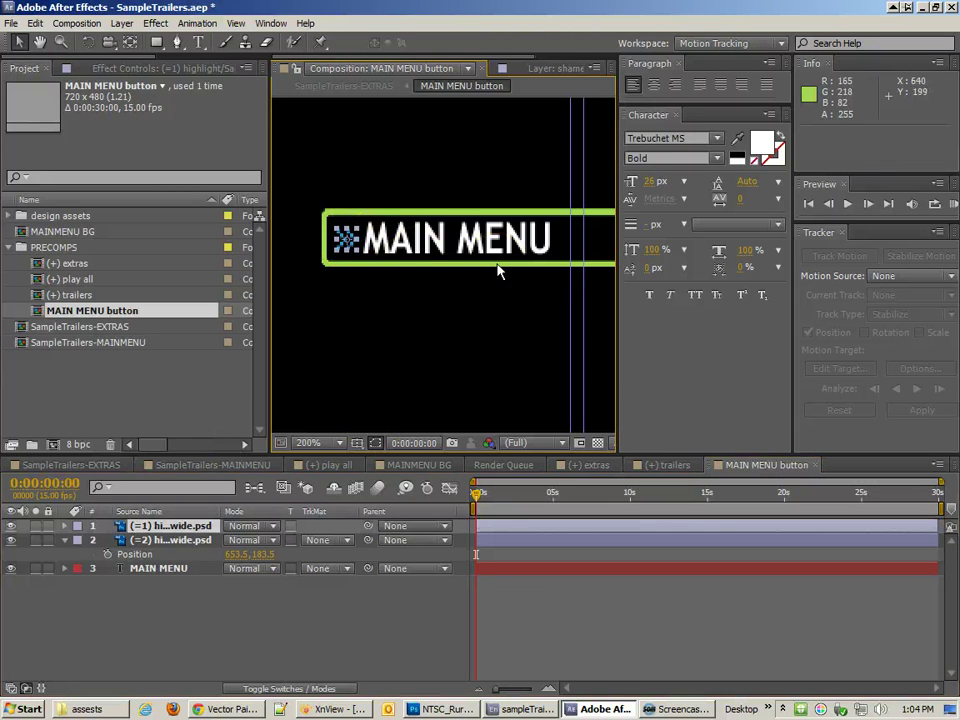
pyautogui.press('Right')
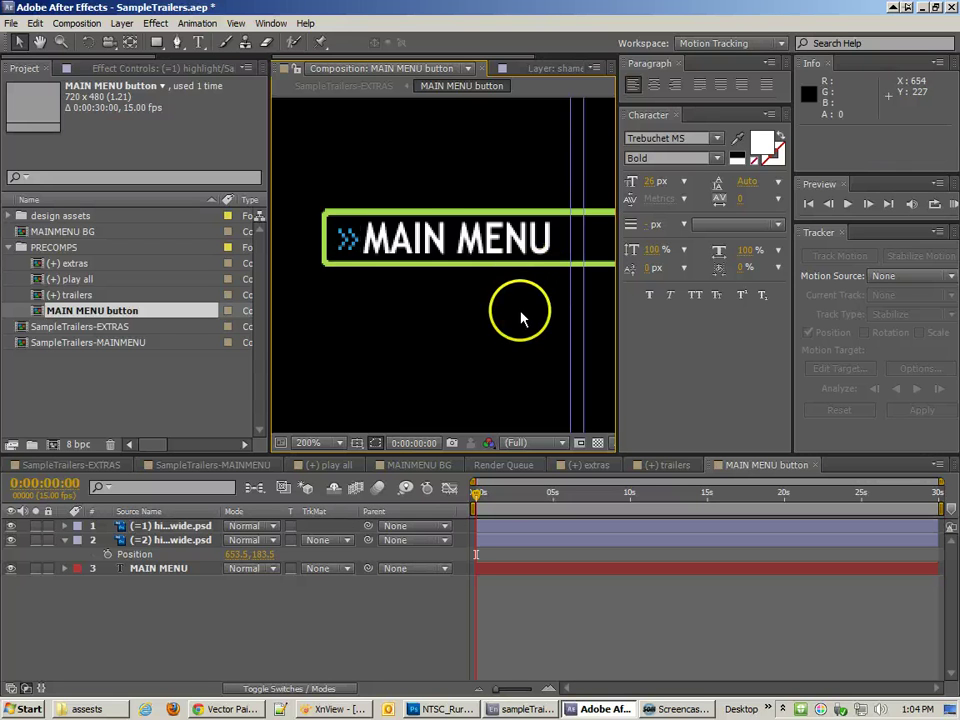
# - Show the layer switches for the MAIN MENU button composition and undo the stray move of the (=2) highlight frame
pyautogui.press('.')
pyautogui.moveTo(439, 343); pyautogui.dragTo(278, 541)
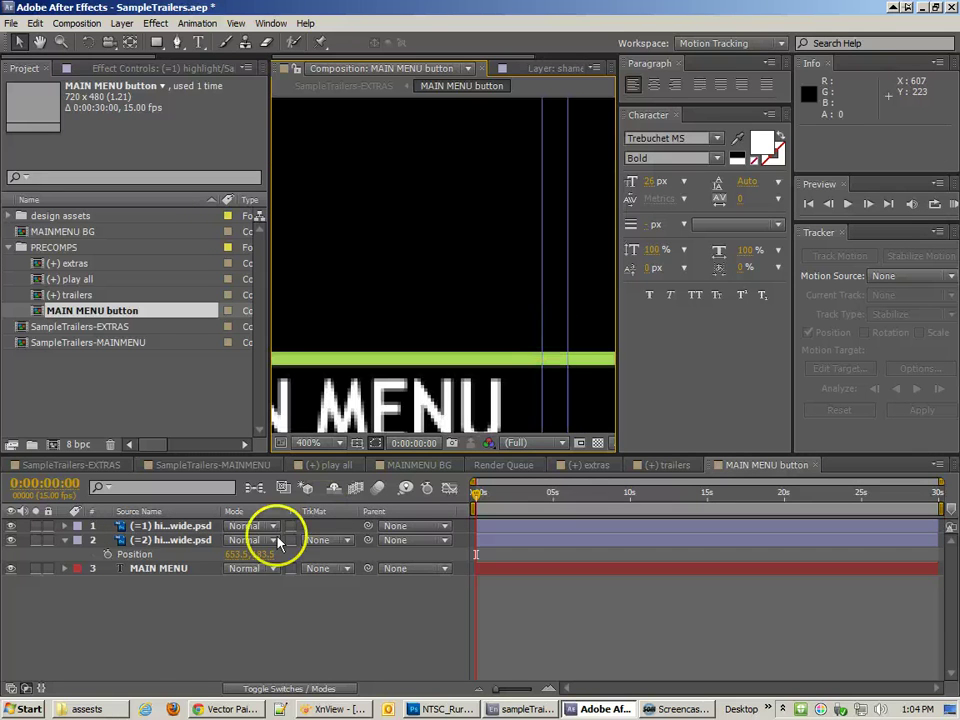
pyautogui.click(255, 688)
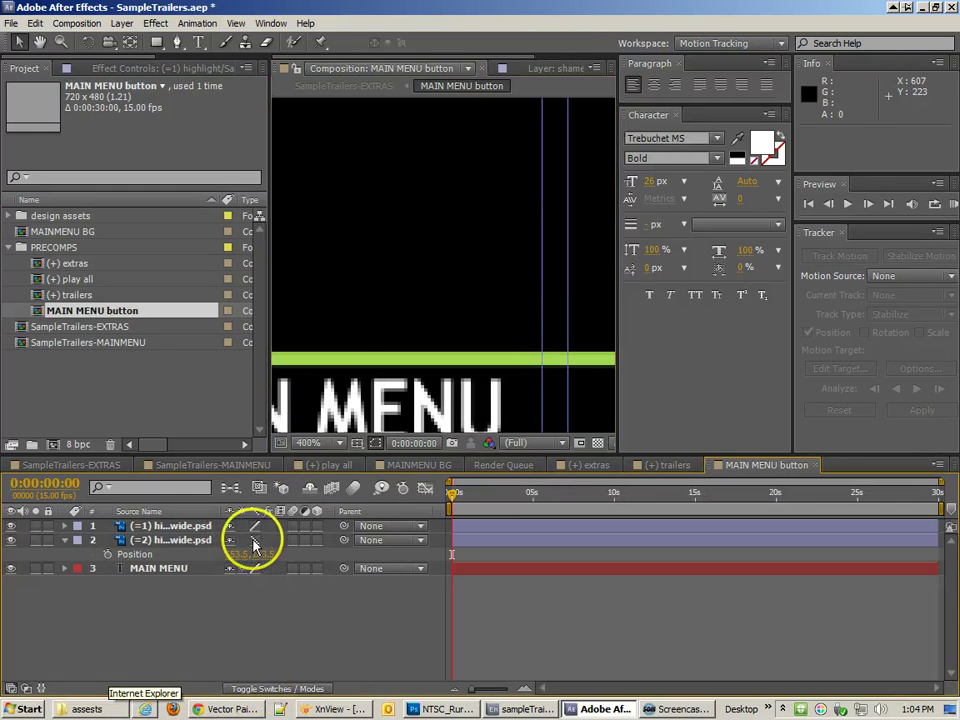
pyautogui.press('space')
pyautogui.moveTo(348, 312); pyautogui.dragTo(507, 232)
pyautogui.moveTo(314, 358); pyautogui.dragTo(467, 330)
pyautogui.hotkey('ctrl', 'z')
pyautogui.press('space')
pyautogui.moveTo(373, 239); pyautogui.dragTo(454, 203)
pyautogui.press('v')
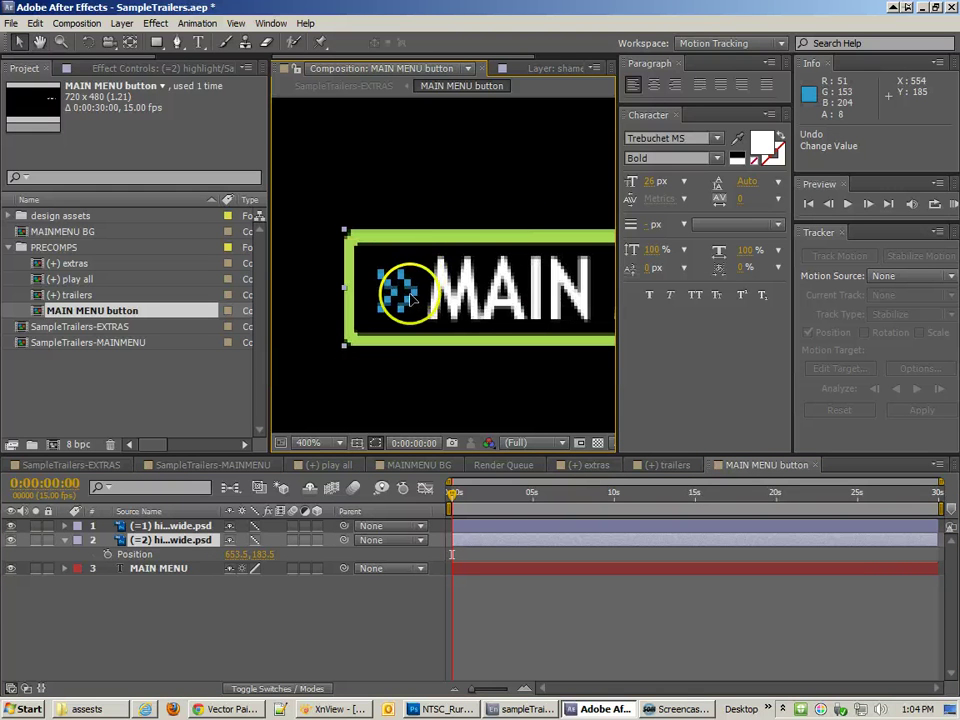
# - Switch the (=1) highlight arrows to best quality and nudge them in sub-pixel steps to about 550.3, 183.8
pyautogui.click(160, 525)
pyautogui.press('Up')
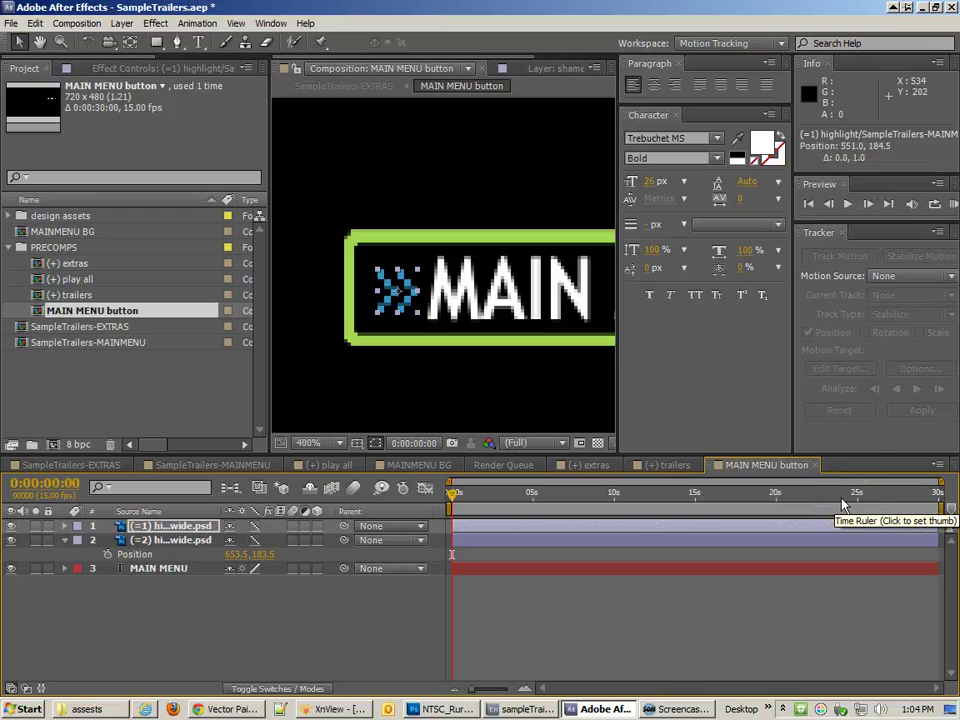
pyautogui.press('Up')
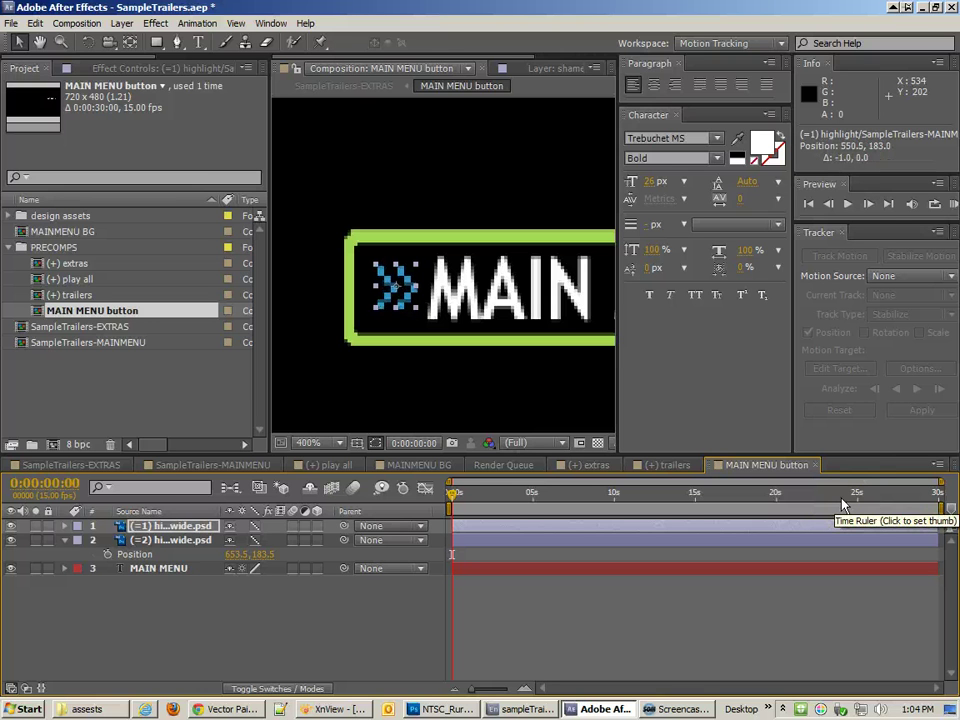
pyautogui.press('Down')
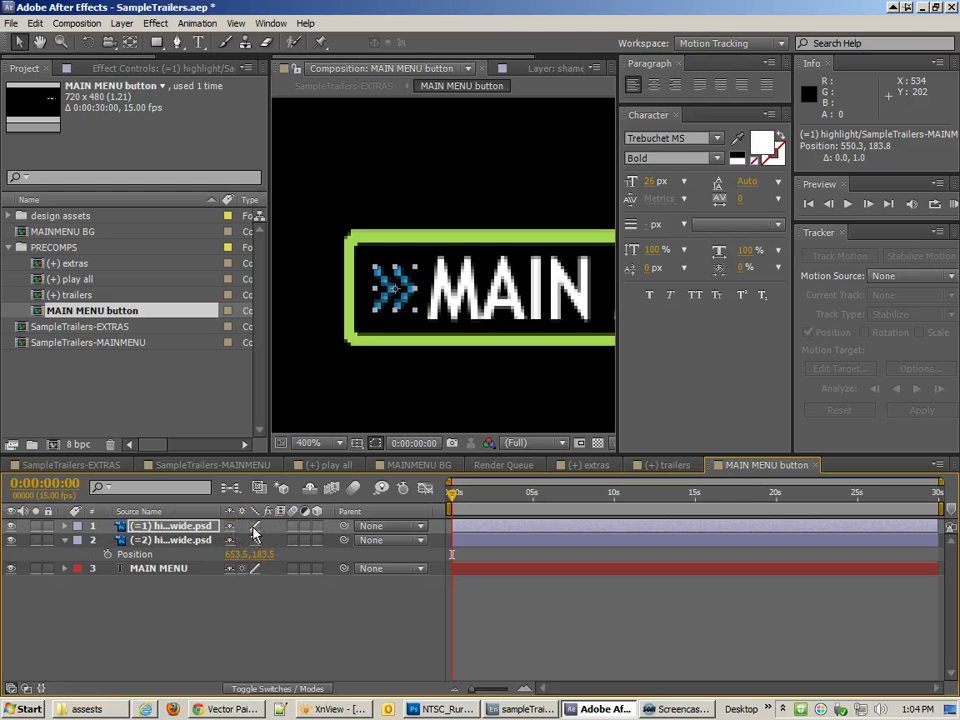
pyautogui.press('Right')
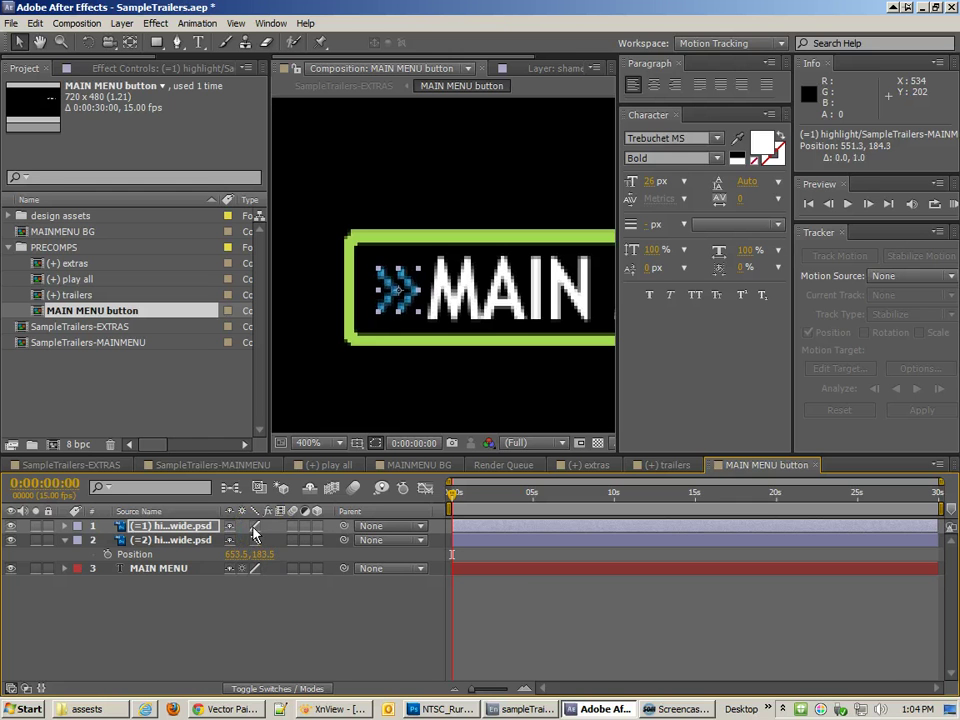
pyautogui.press('Left')
pyautogui.press('Up')
pyautogui.press('Down')
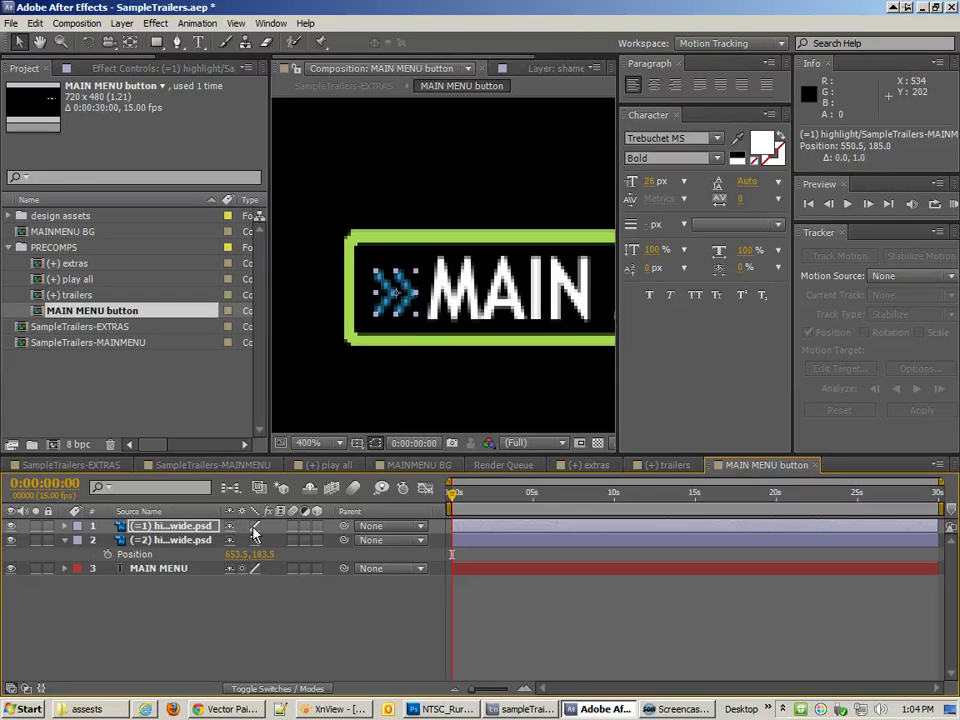
pyautogui.press('Left')
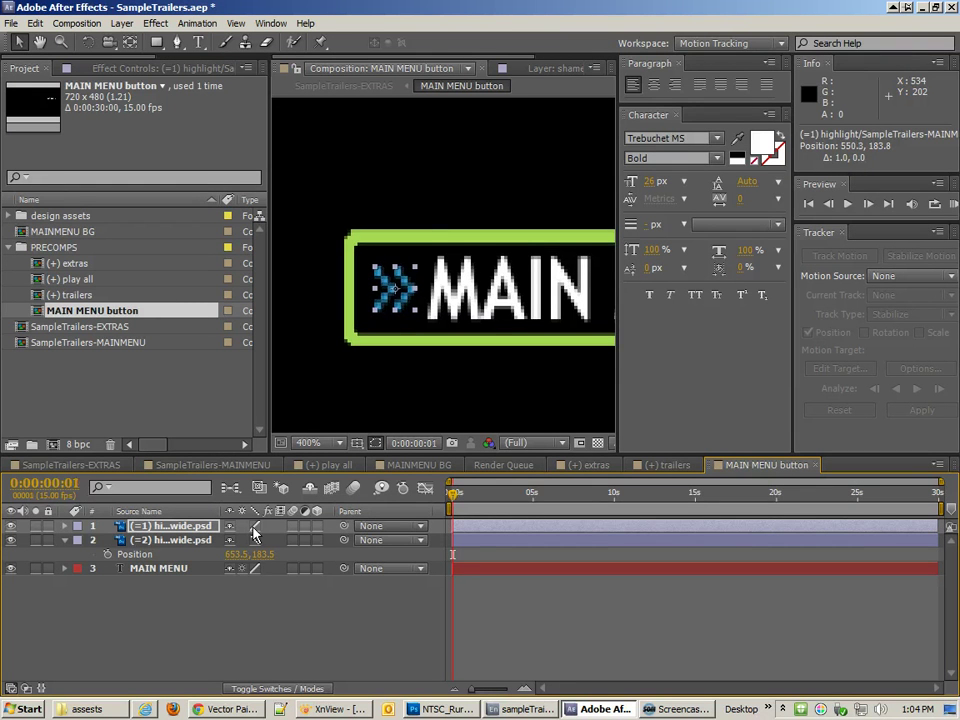
# - Fine-tune the (=1) arrows with small nudges at 800% magnification, ending at about 549.5, 183.9
pyautogui.press('.')
pyautogui.press('Left')
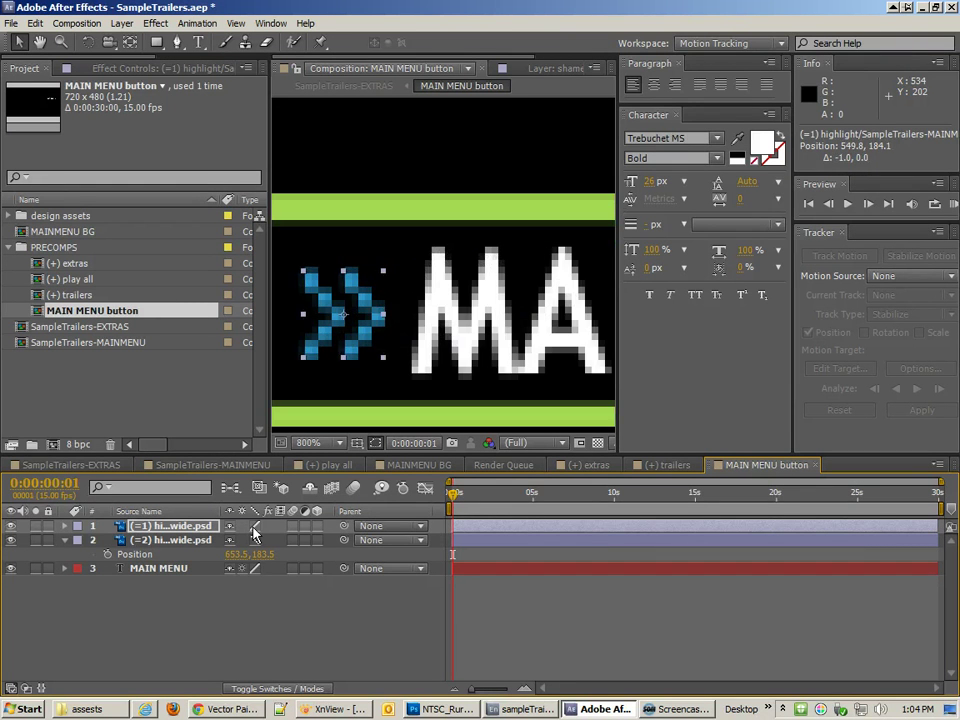
pyautogui.press('Up')
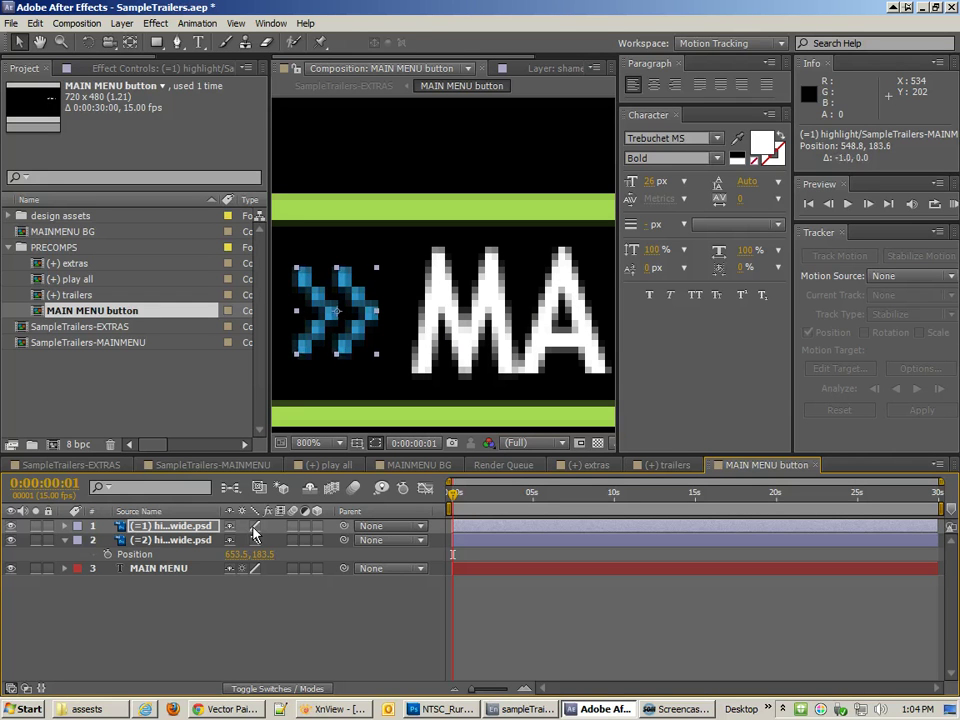
pyautogui.press('Right')
pyautogui.press('Right')
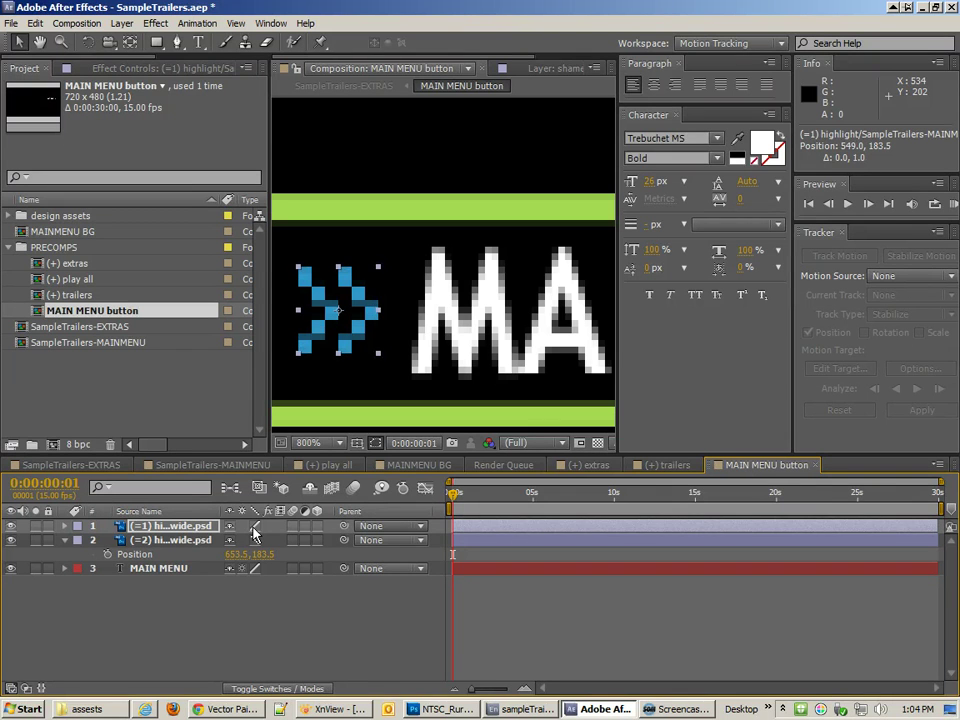
pyautogui.press('Down')
pyautogui.press('Left')
pyautogui.press('Left')
pyautogui.press('Left')
pyautogui.press('Left')
pyautogui.press('Right')
pyautogui.press('Right')
pyautogui.press('Right')
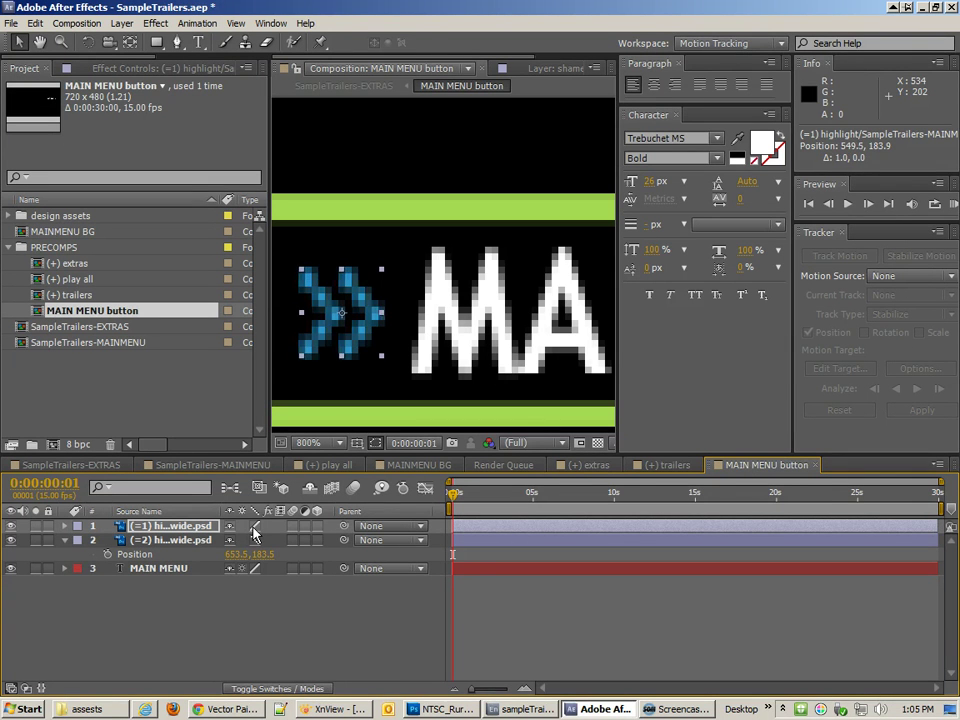
# - Nudge the (=1) arrows back toward the MAIN MENU text to about 551, 183.6, aligning their edges with whole pixels
pyautogui.hotkey('shift', 'Right')
pyautogui.press('Right')
pyautogui.press('Right')
pyautogui.press('Right')
pyautogui.press('Right')
pyautogui.press('Right')
pyautogui.press('Right')
pyautogui.press('Right')
pyautogui.press('Left')
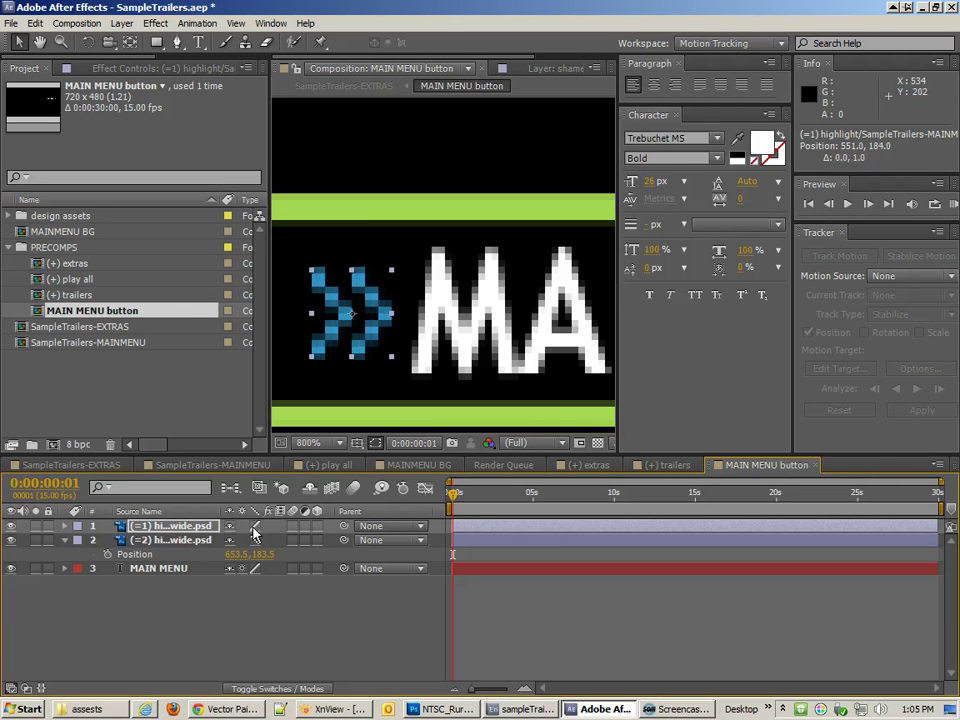
pyautogui.press('Up')
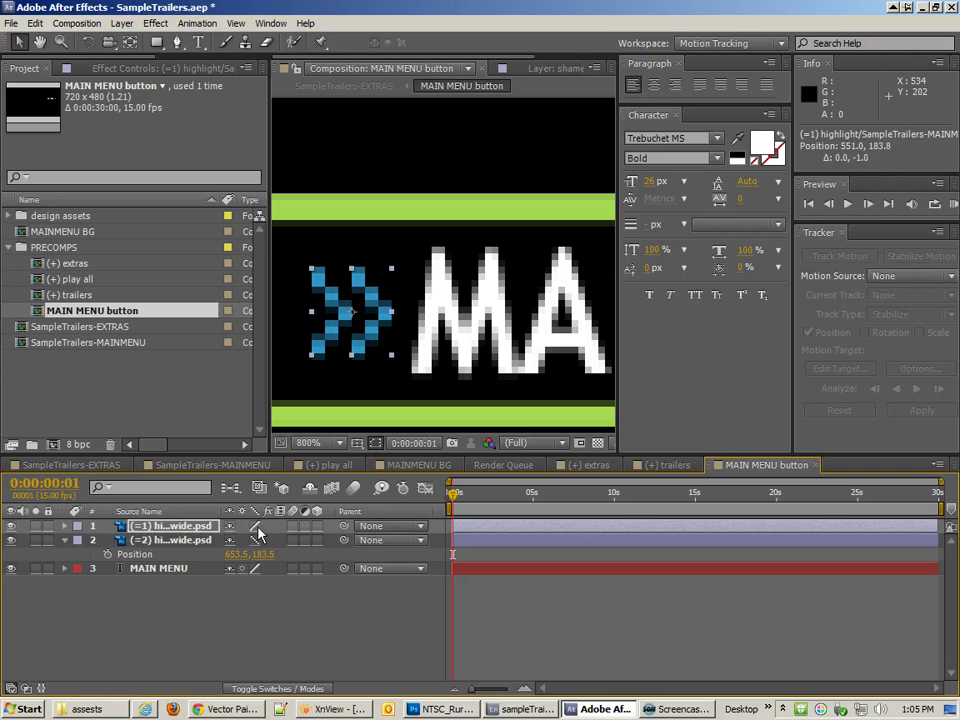
pyautogui.press('s')
pyautogui.press('s')
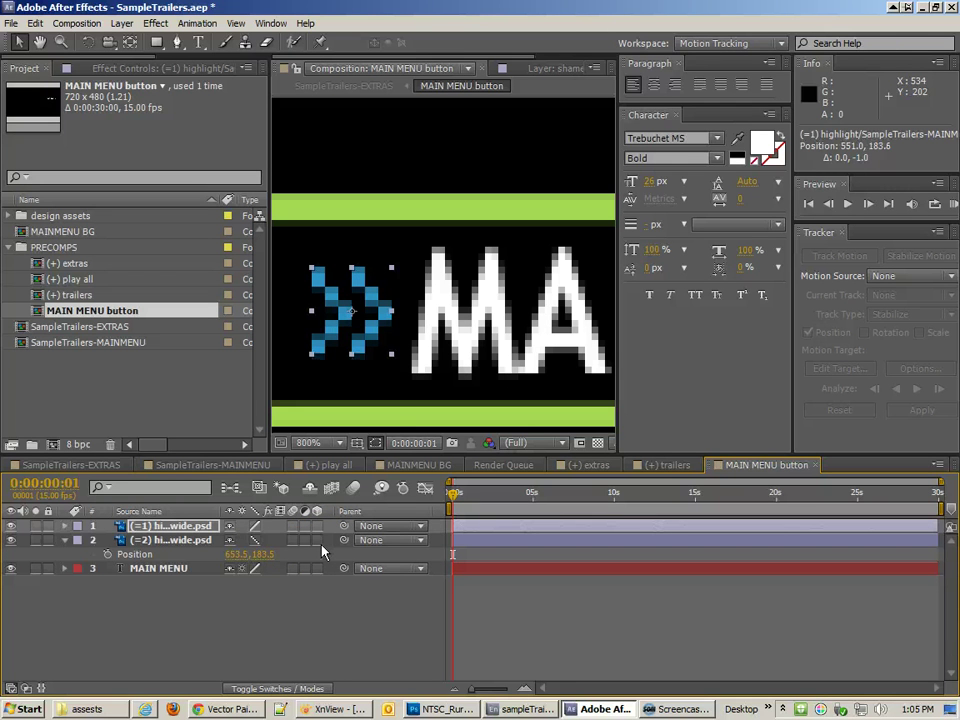
# - Check the finished button at 200%, then return to the SampleTrailers-EXTRAS composition with the whole menu in view
pyautogui.press(',')
pyautogui.press(',')
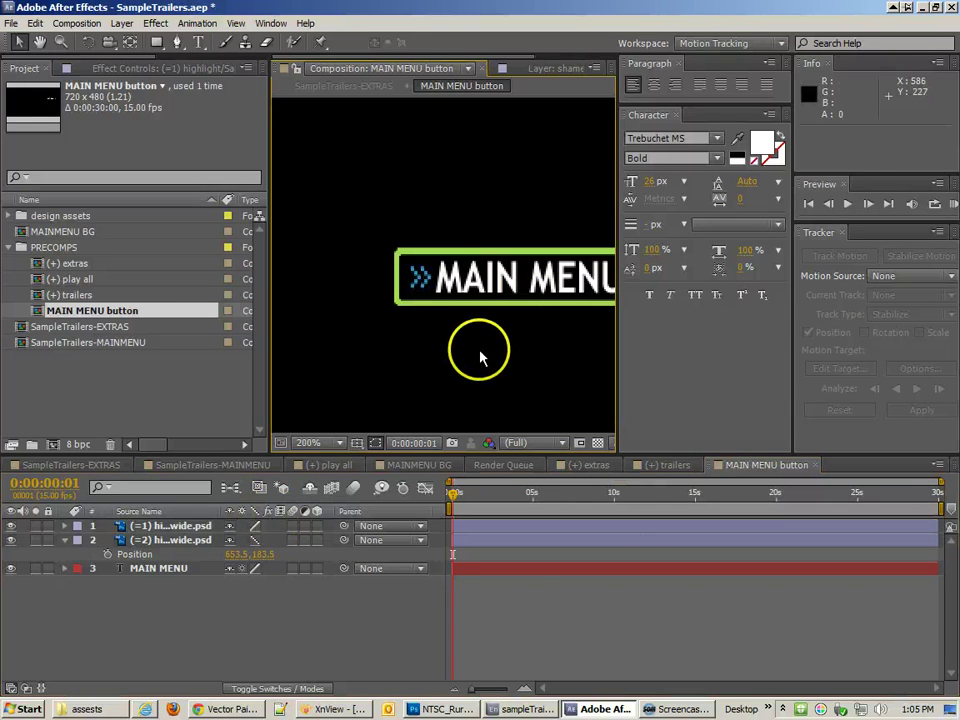
pyautogui.moveTo(507, 379); pyautogui.dragTo(471, 347)
pyautogui.press('v')
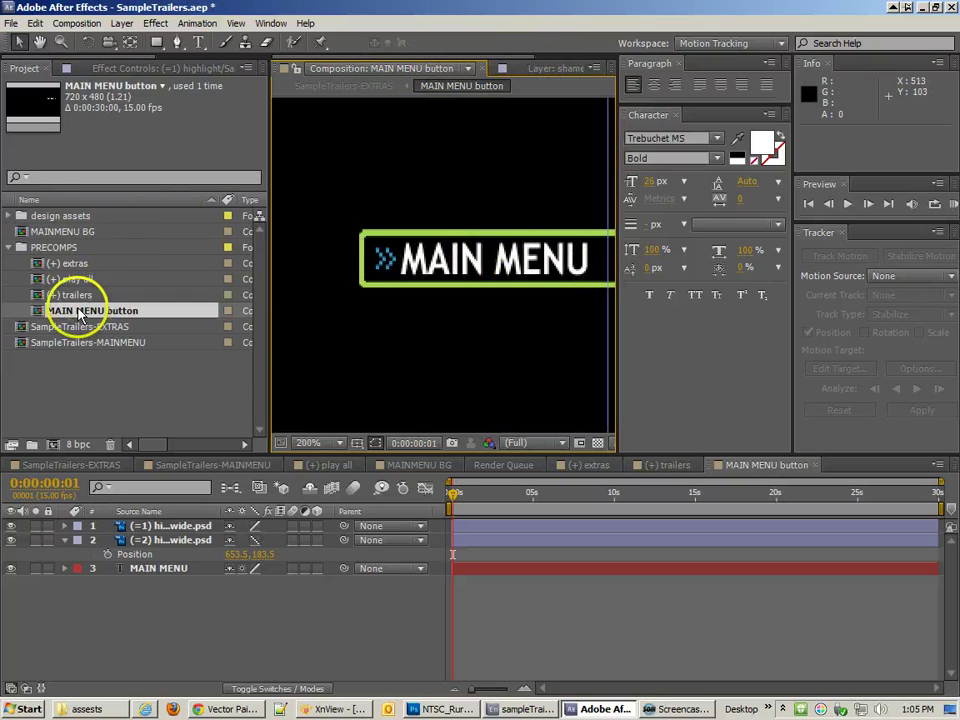
pyautogui.press('space')
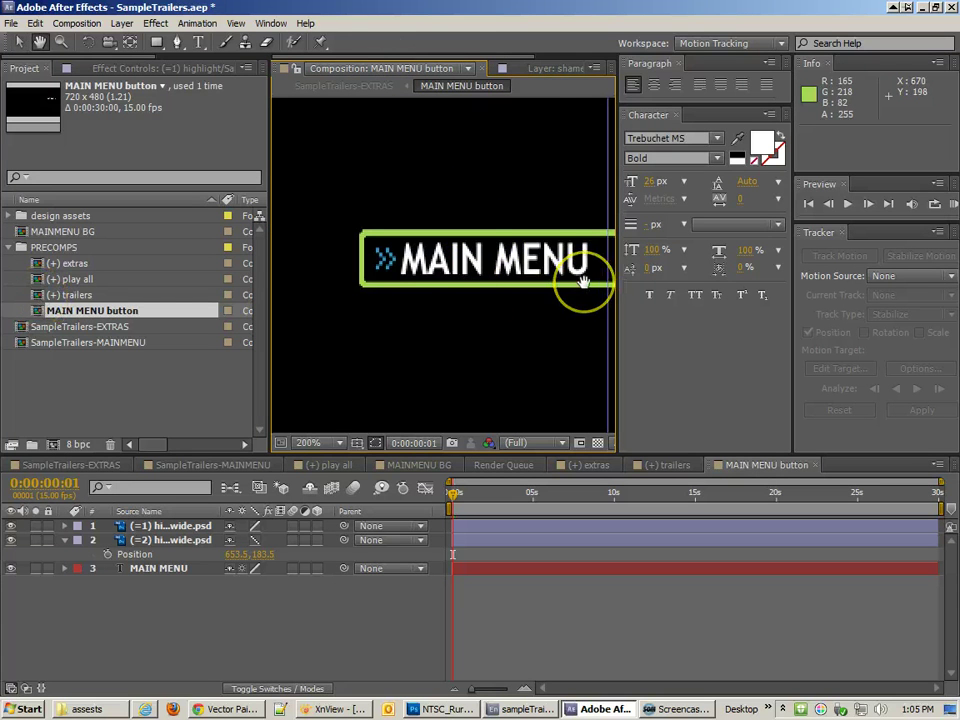
pyautogui.moveTo(584, 282); pyautogui.dragTo(365, 301)
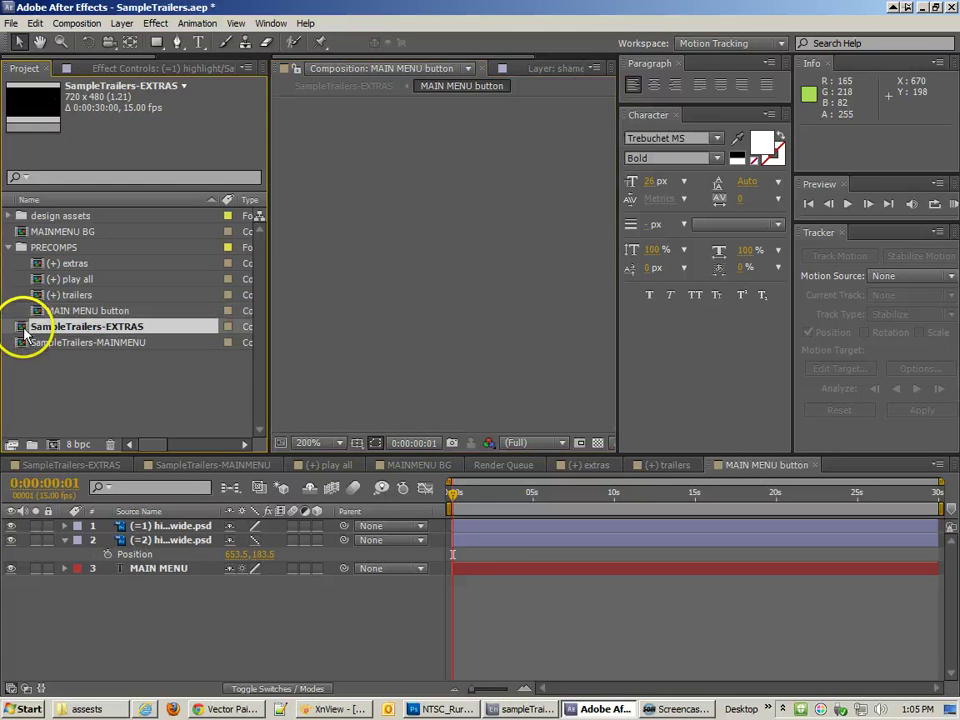
pyautogui.doubleClick(60, 328)
pyautogui.click(585, 147)
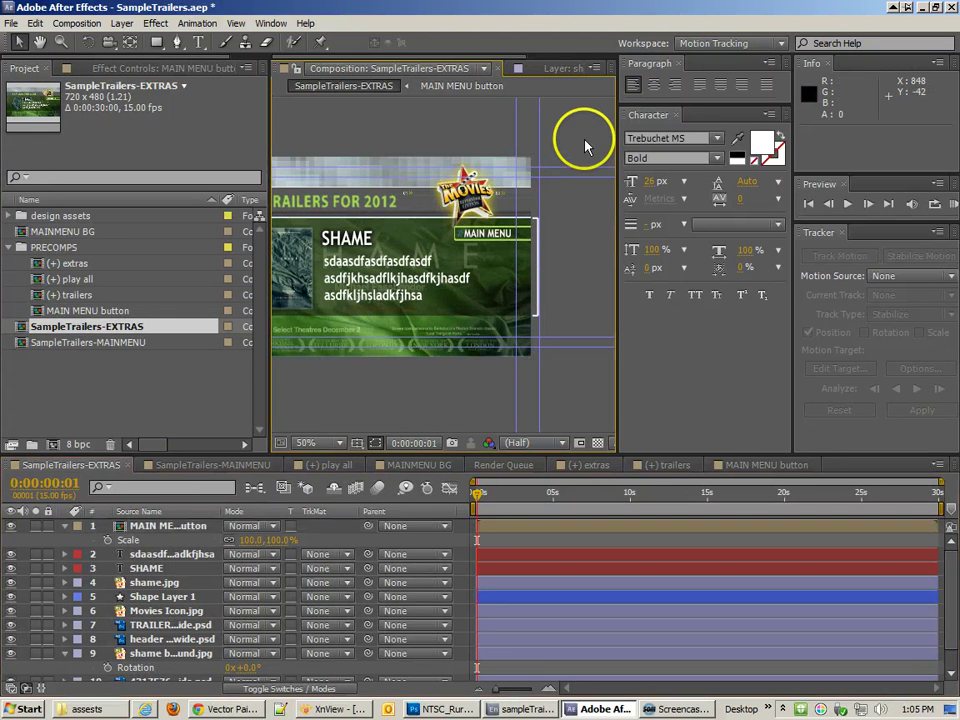
pyautogui.press('space')
pyautogui.moveTo(429, 288); pyautogui.dragTo(495, 287)
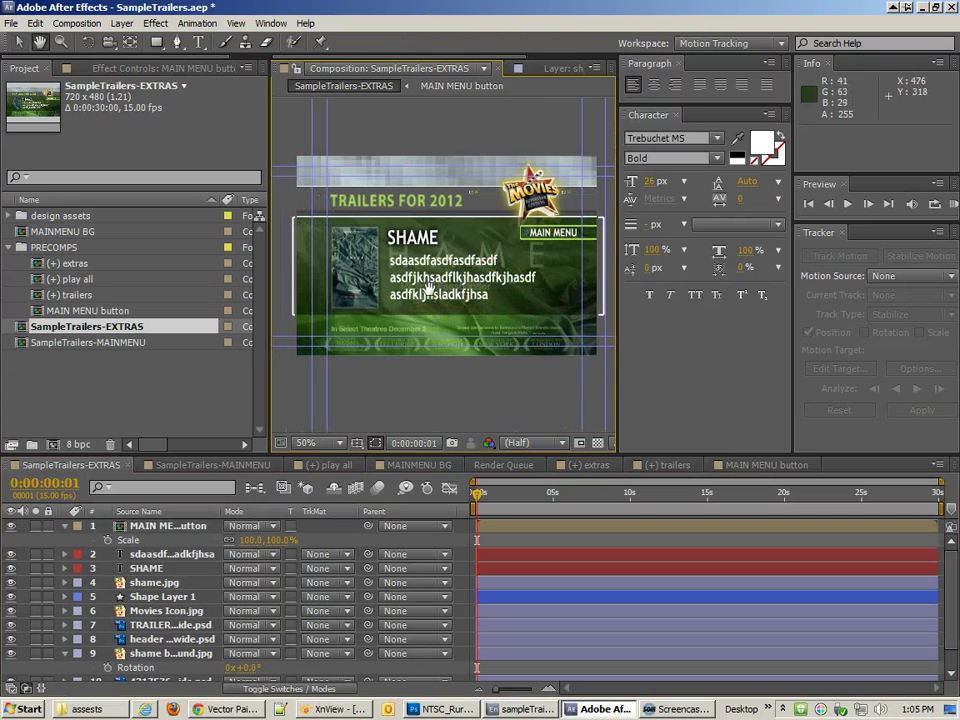
pyautogui.press('v')
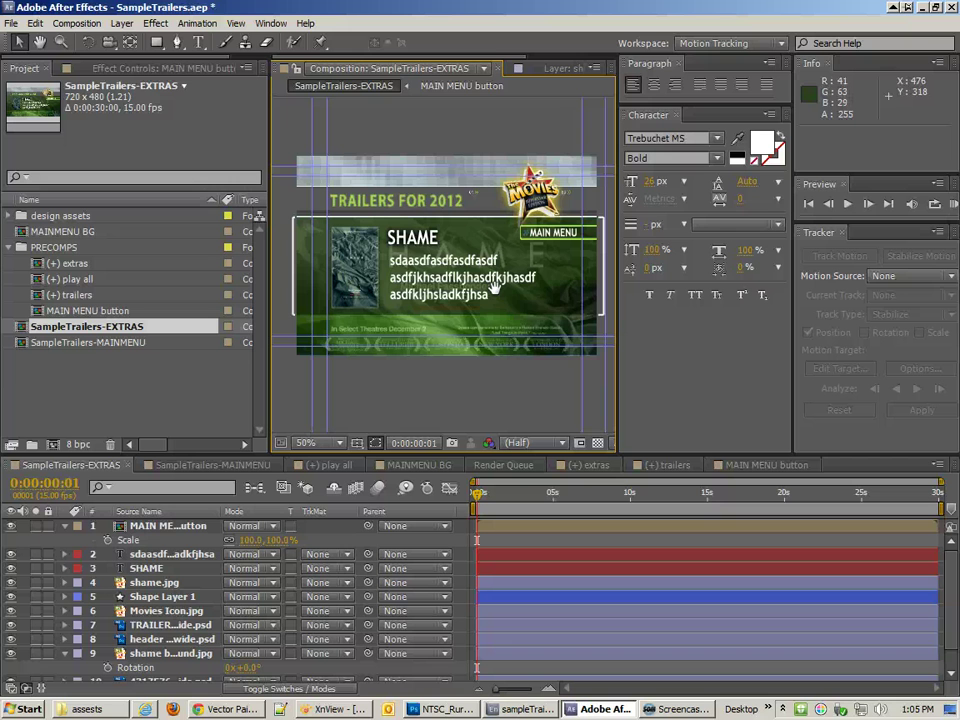
# - Look at the composition's Save Frame As options, including the one for exporting Photoshop Layers
pyautogui.click(386, 280)
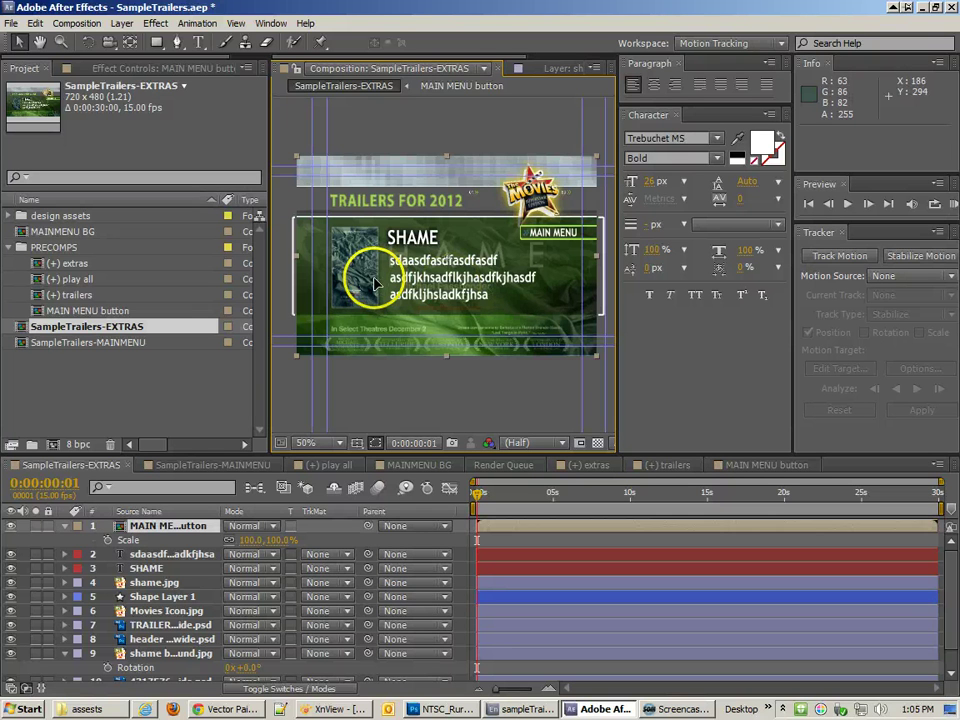
pyautogui.click(430, 146)
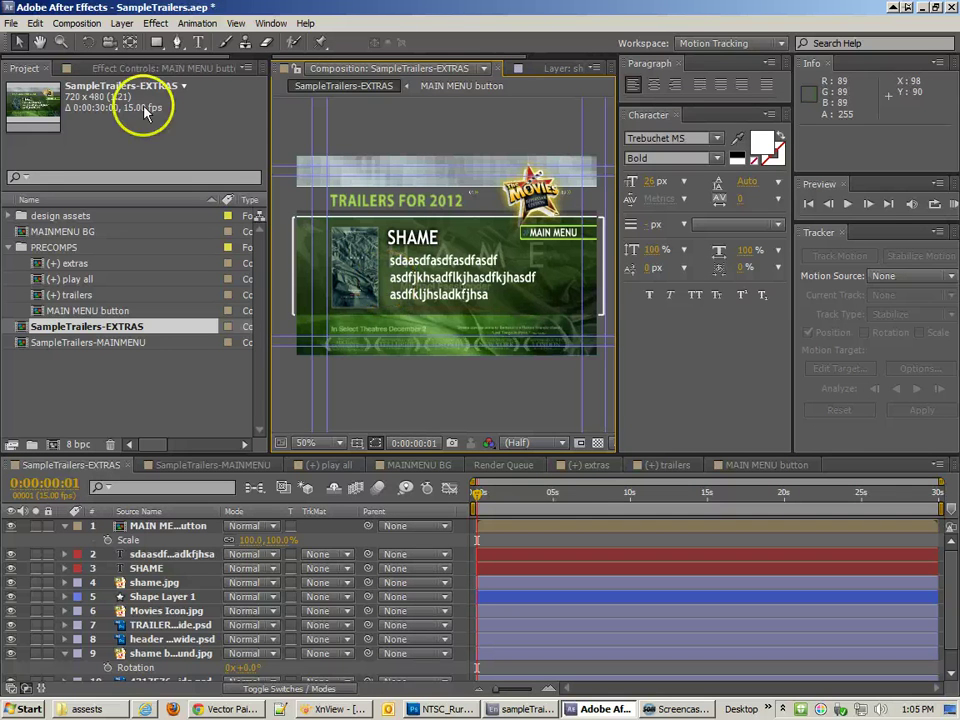
pyautogui.click(77, 23)
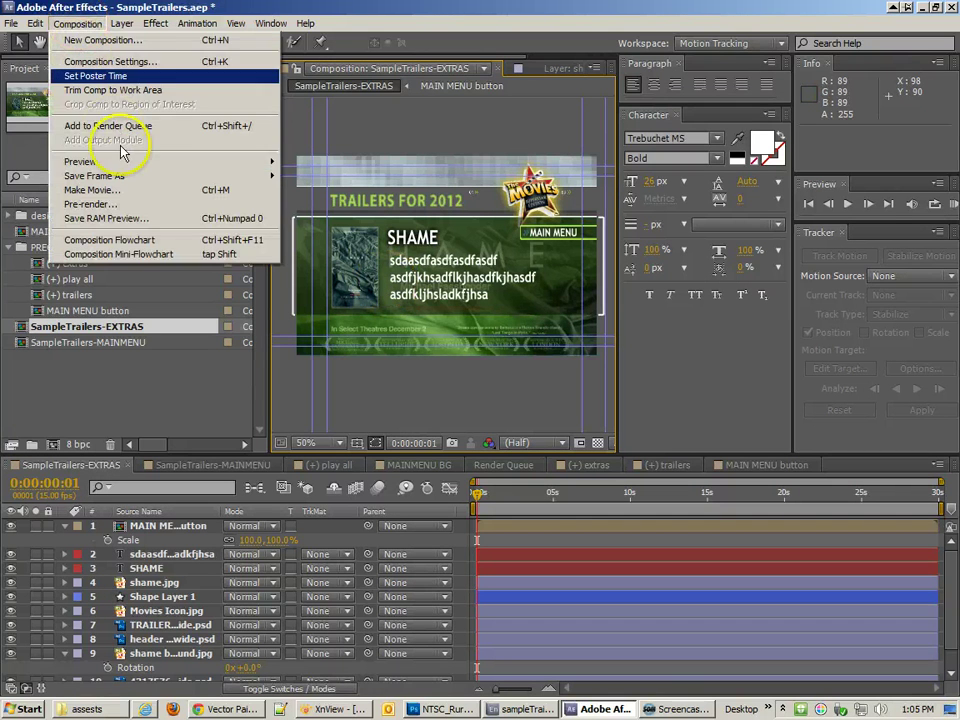
pyautogui.moveTo(226, 176)
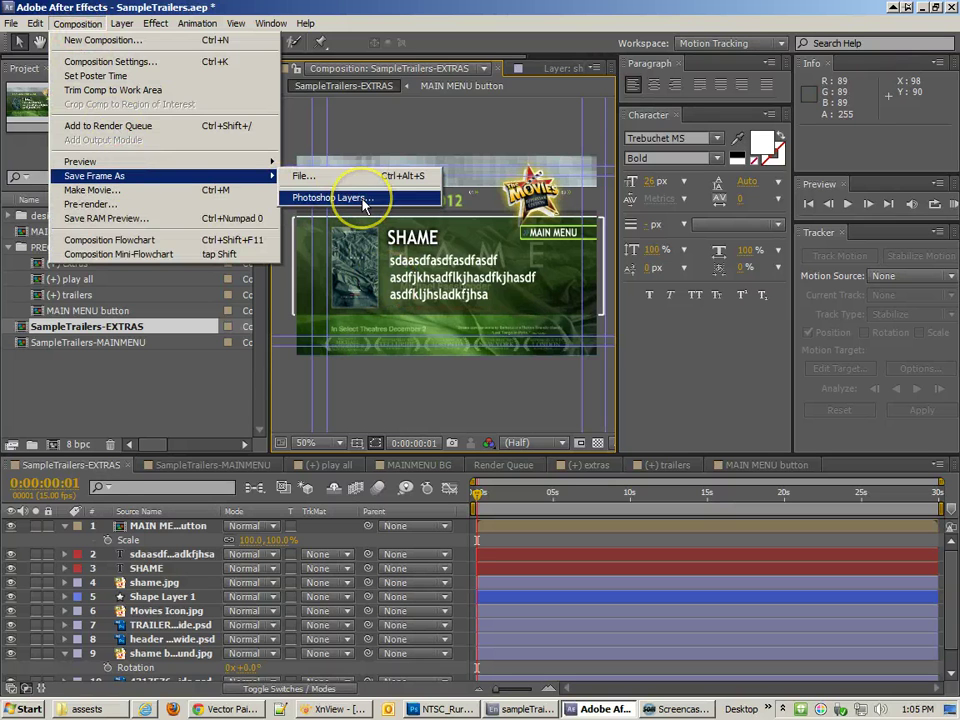
pyautogui.click(392, 116)
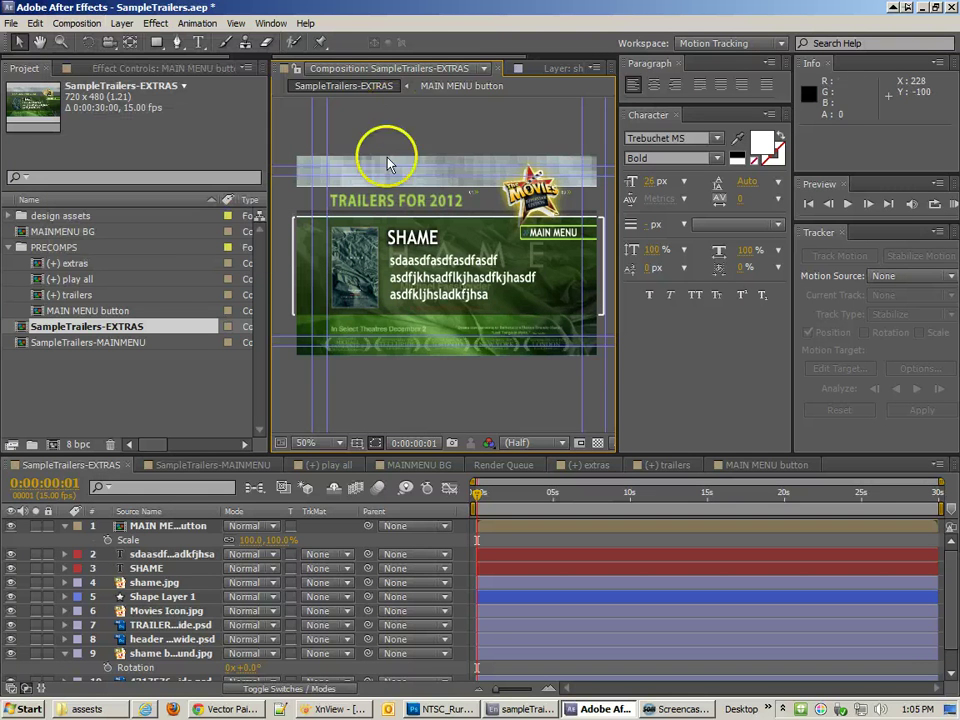
# - Collapse the MAIN MENU button layer's properties and select the description text layer
pyautogui.click(358, 277)
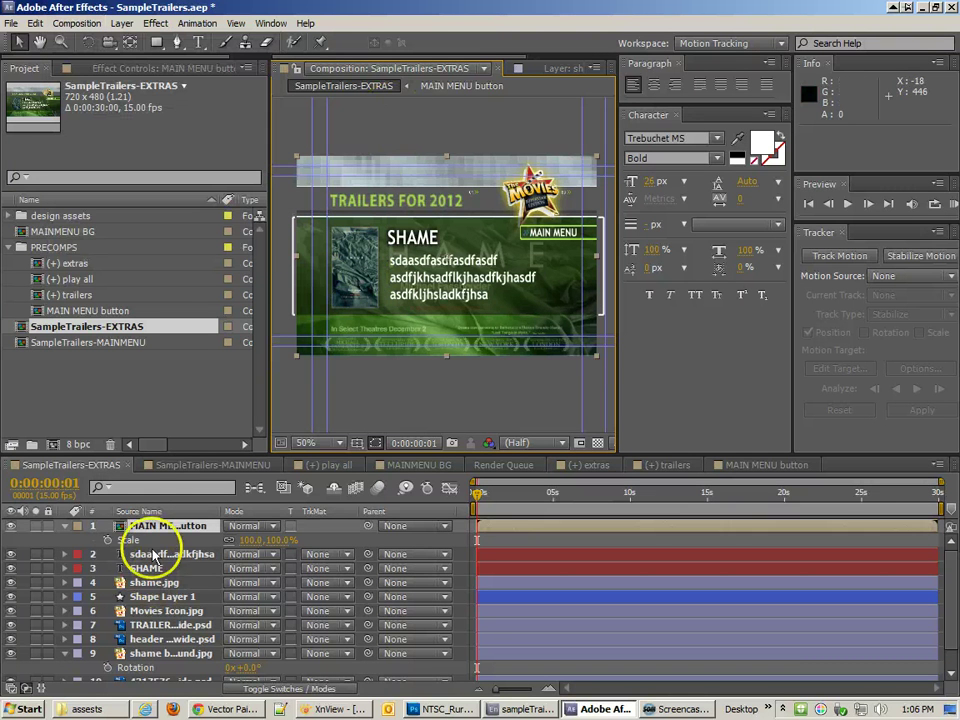
pyautogui.click(65, 527)
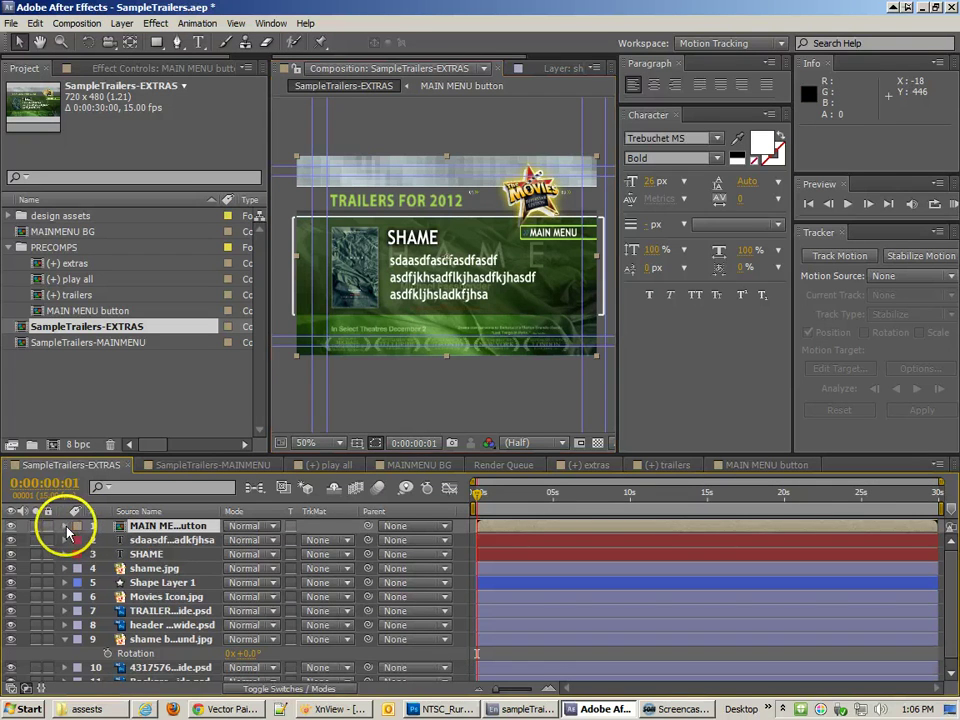
pyautogui.click(162, 555)
pyautogui.click(176, 540)
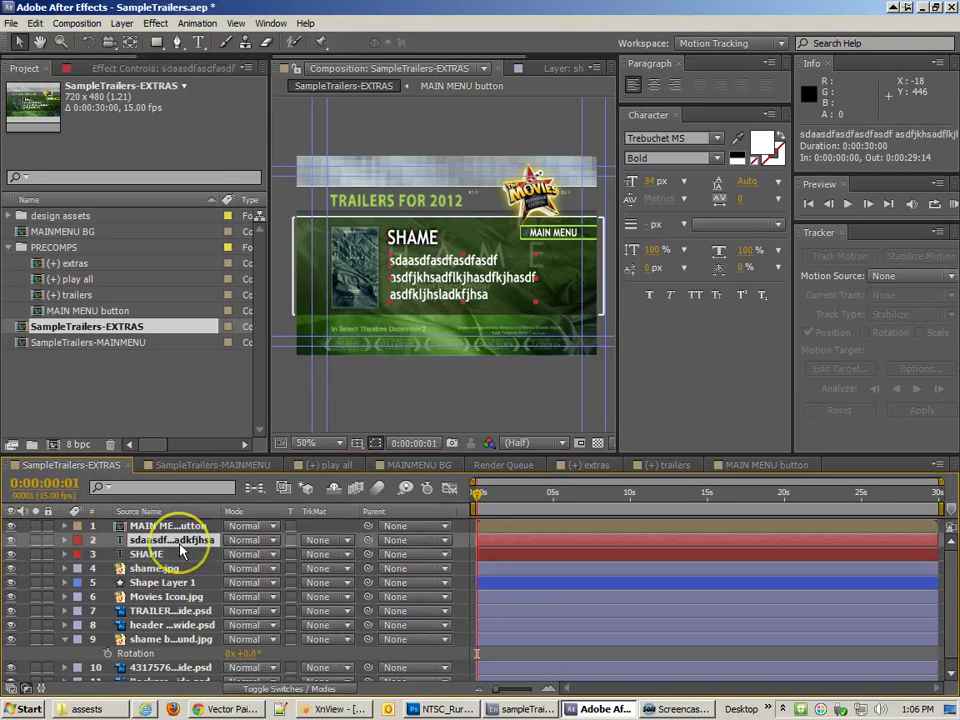
# - Delete both Drop Shadow effects from the SHAME title layer and deselect all layers
pyautogui.click(165, 555)
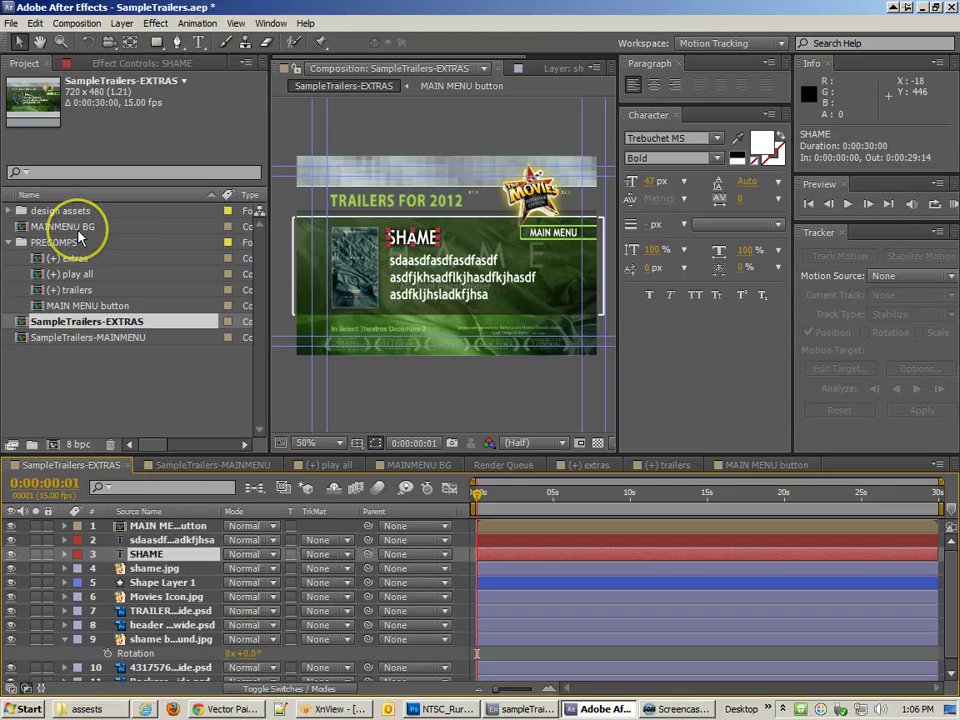
pyautogui.press('F3')
pyautogui.click(50, 96)
pyautogui.keyDown('ctrl'); pyautogui.click(60, 230); pyautogui.keyUp('ctrl')
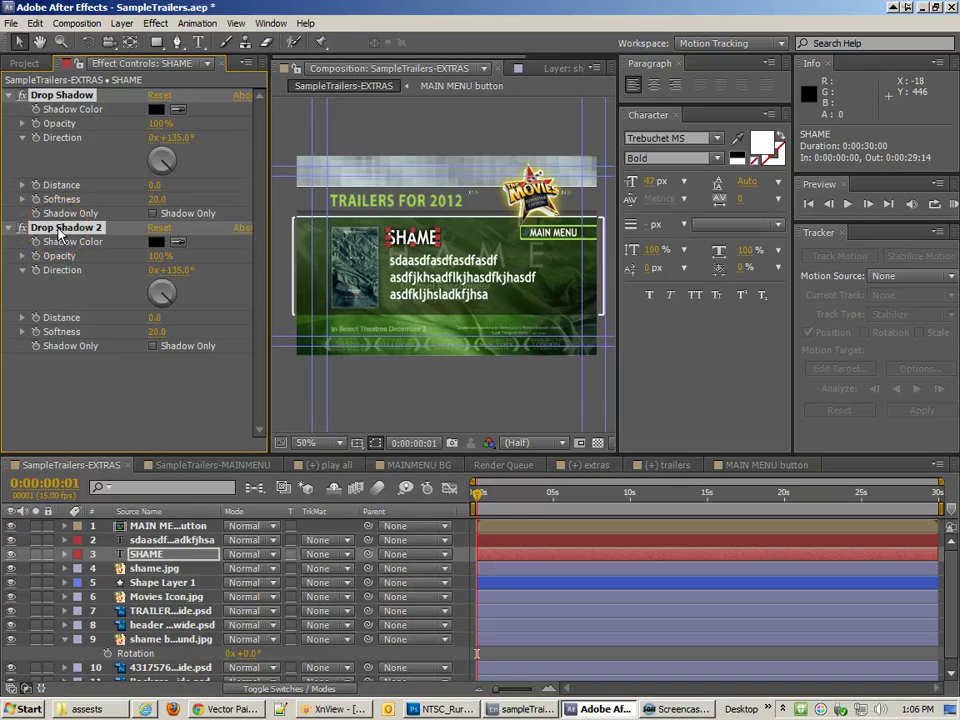
pyautogui.press('Delete')
pyautogui.click(68, 195)
pyautogui.click(460, 288)
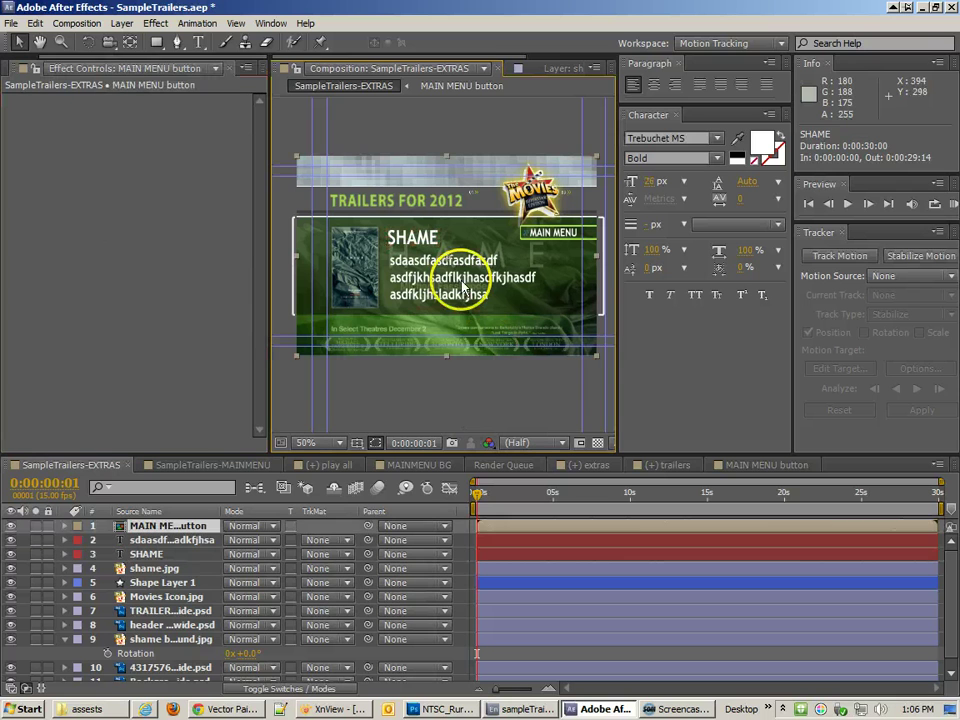
pyautogui.click(463, 146)
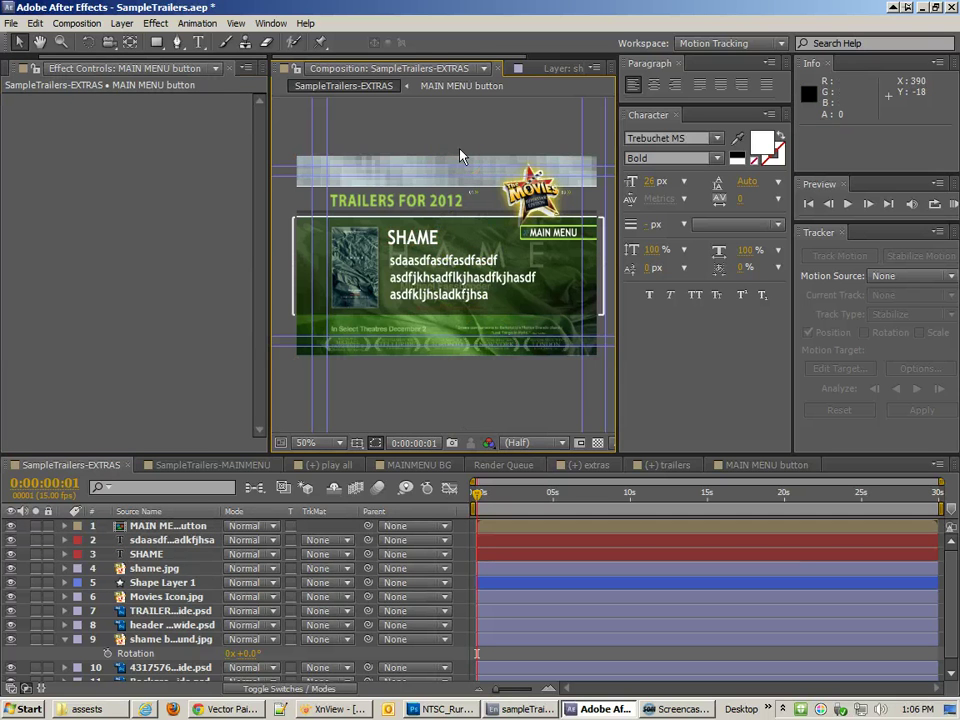
# - Extend the white-bordered box of Shape Layer 1 downward until its lower edge reaches the lowest horizontal guide, and deselect it
pyautogui.click(448, 290)
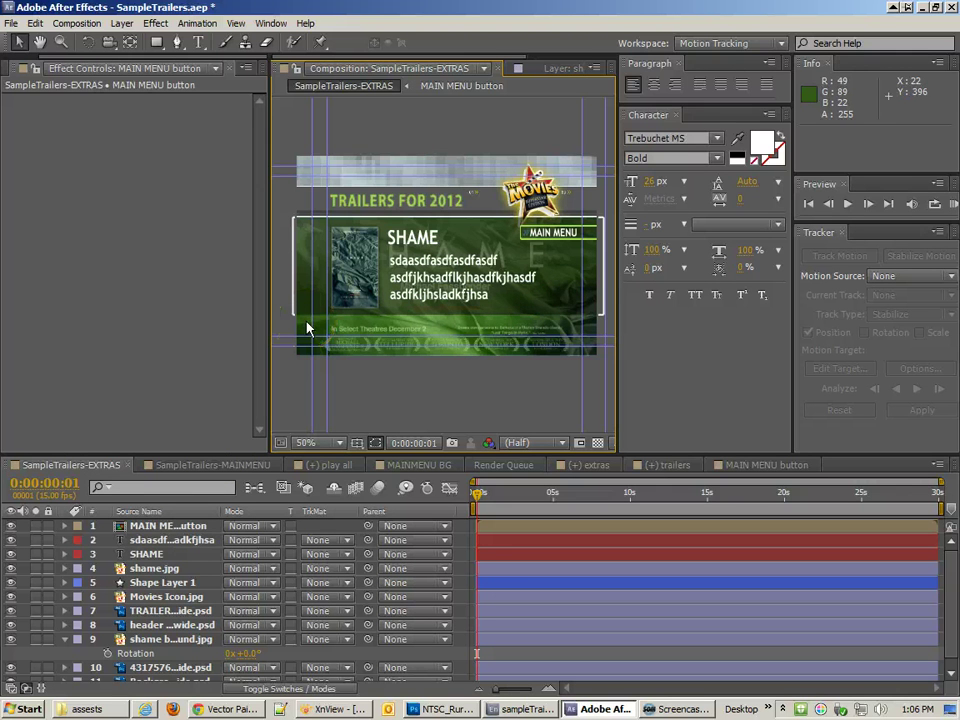
pyautogui.click(365, 318)
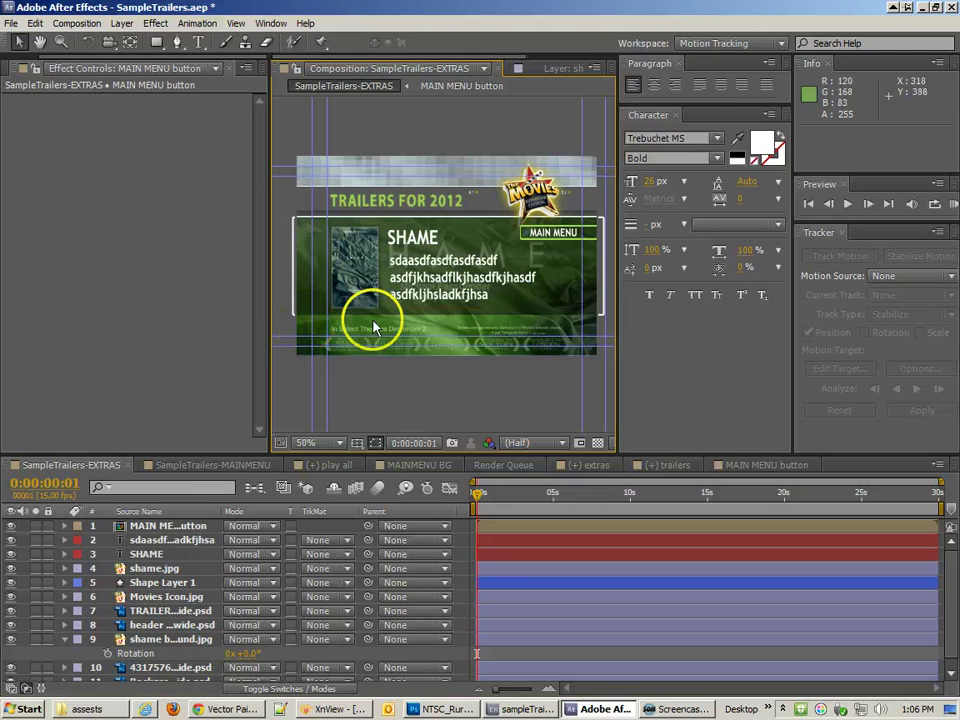
pyautogui.click(602, 296)
pyautogui.moveTo(448, 315); pyautogui.dragTo(450, 327)
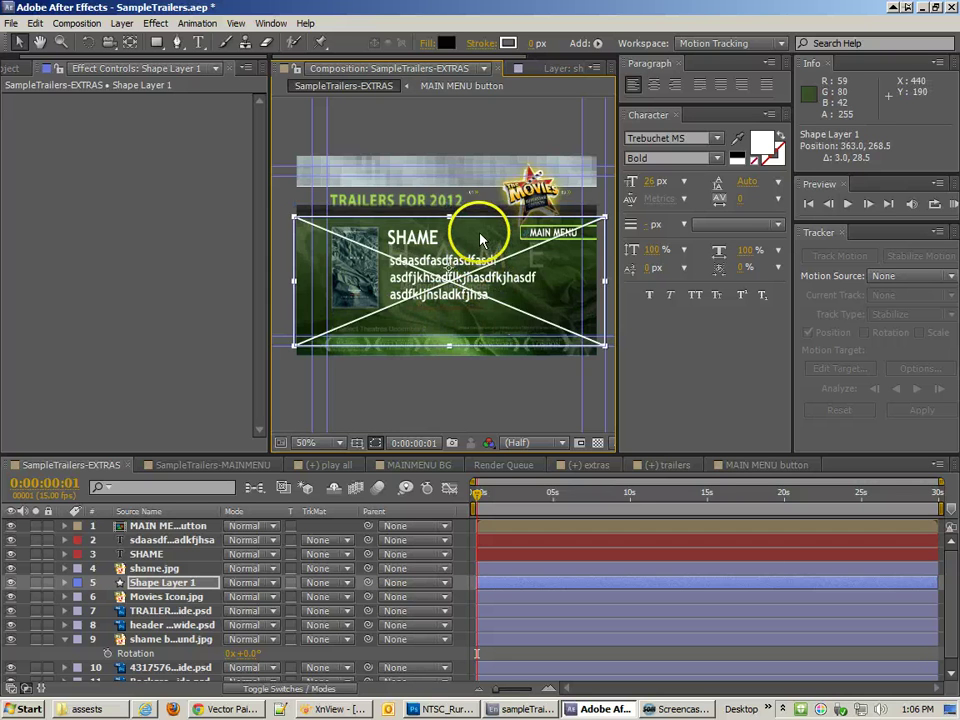
pyautogui.moveTo(481, 246); pyautogui.dragTo(482, 242)
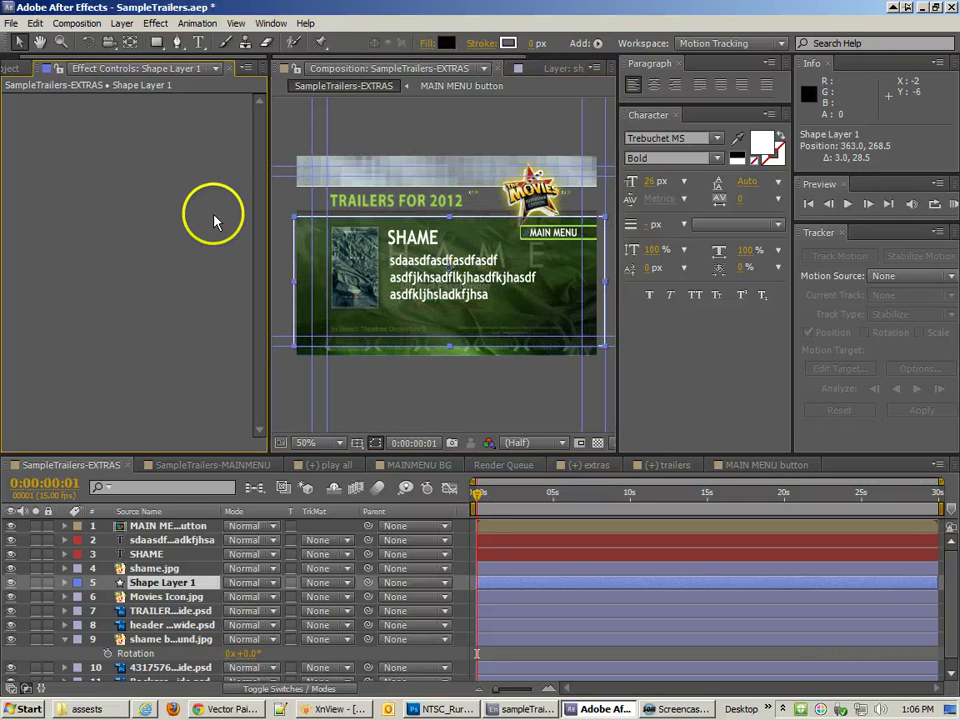
pyautogui.click(515, 376)
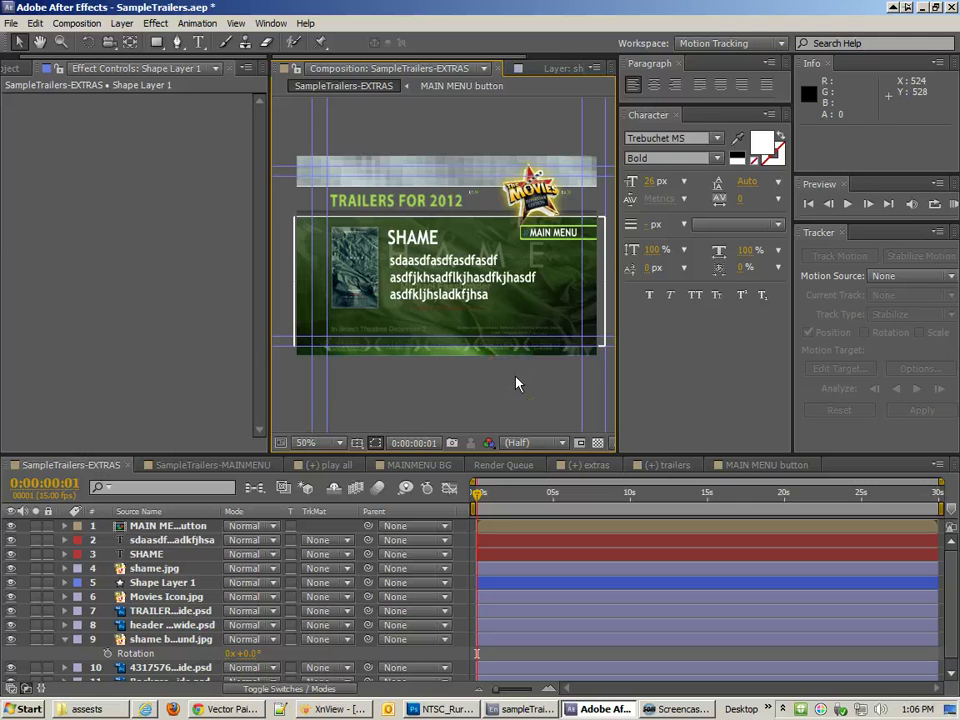
# - Select the MAIN MENU button layer, then bring up the project's item list and clear the item selection there
pyautogui.click(545, 232)
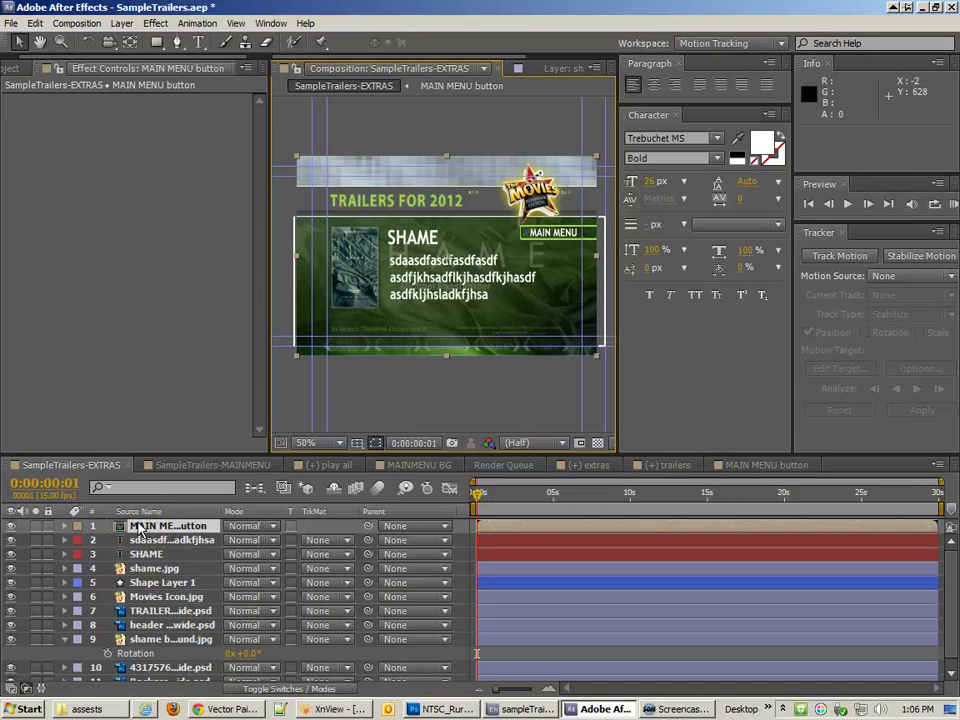
pyautogui.click(156, 42)
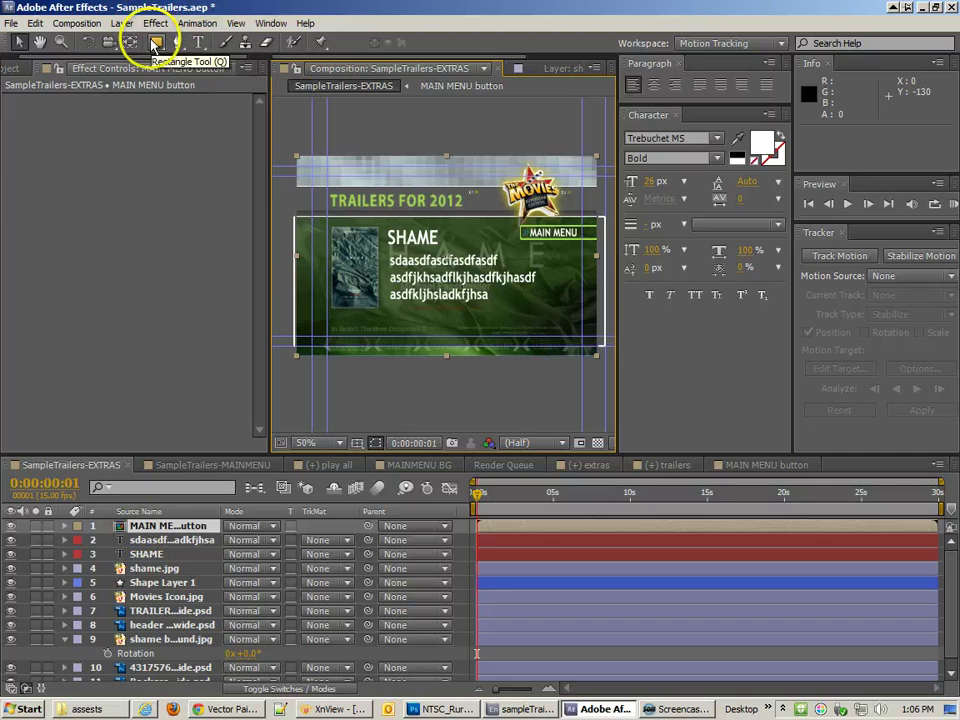
pyautogui.click(18, 43)
pyautogui.click(15, 68)
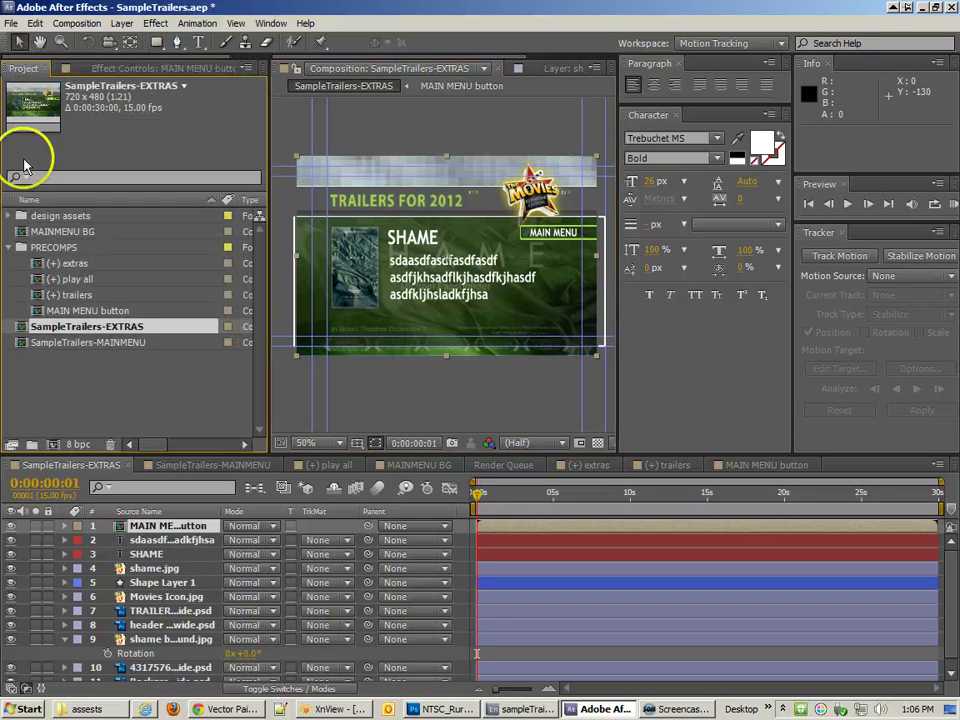
pyautogui.click(119, 410)
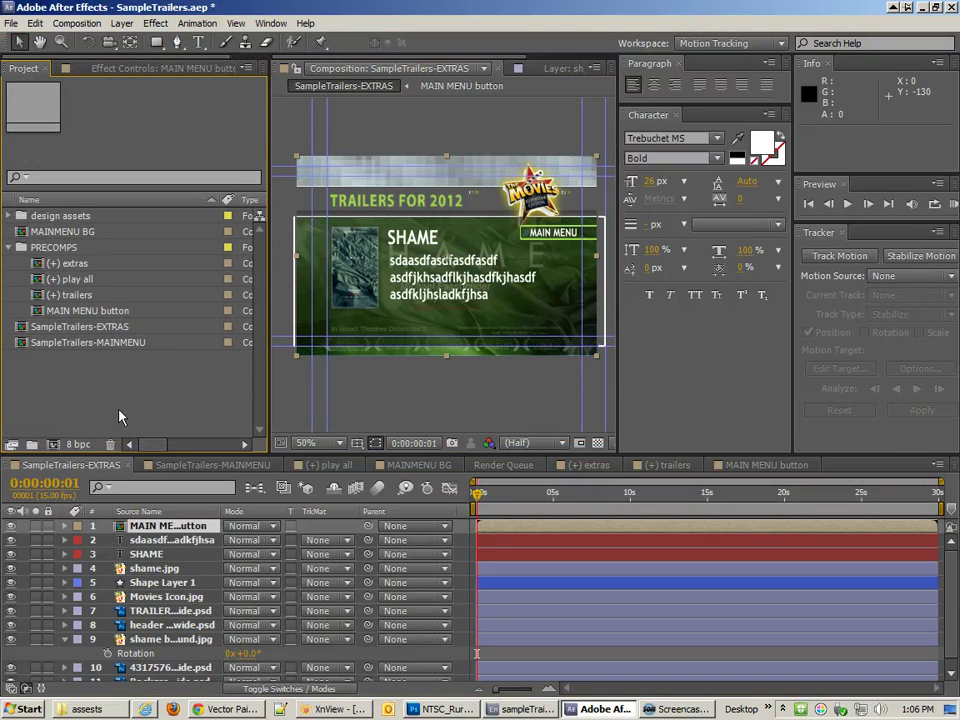